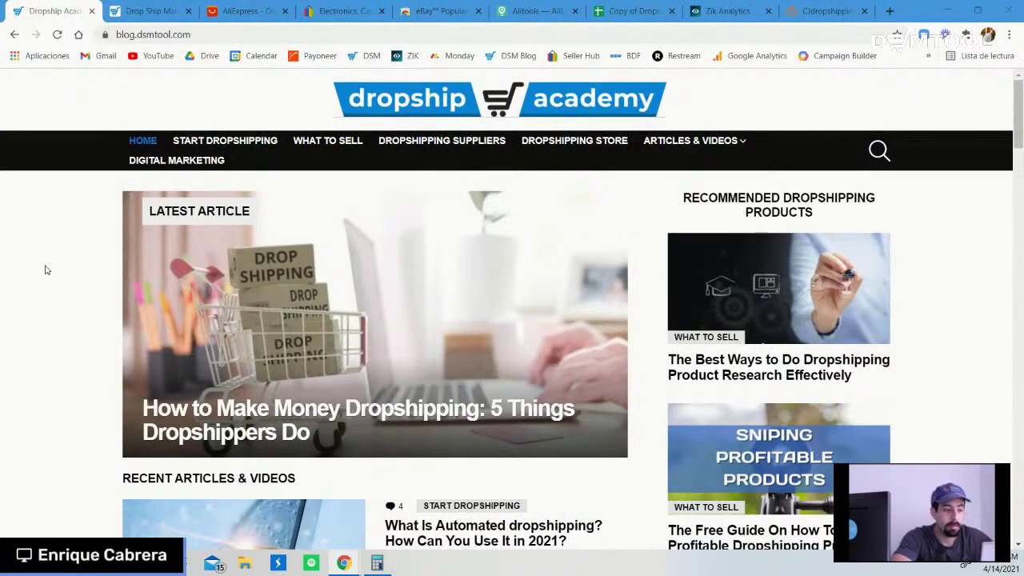
# - Look through the latest and recent dropshipping articles on the Dropship Academy blog's home page
pyautogui.scroll(-3, 56, 323)
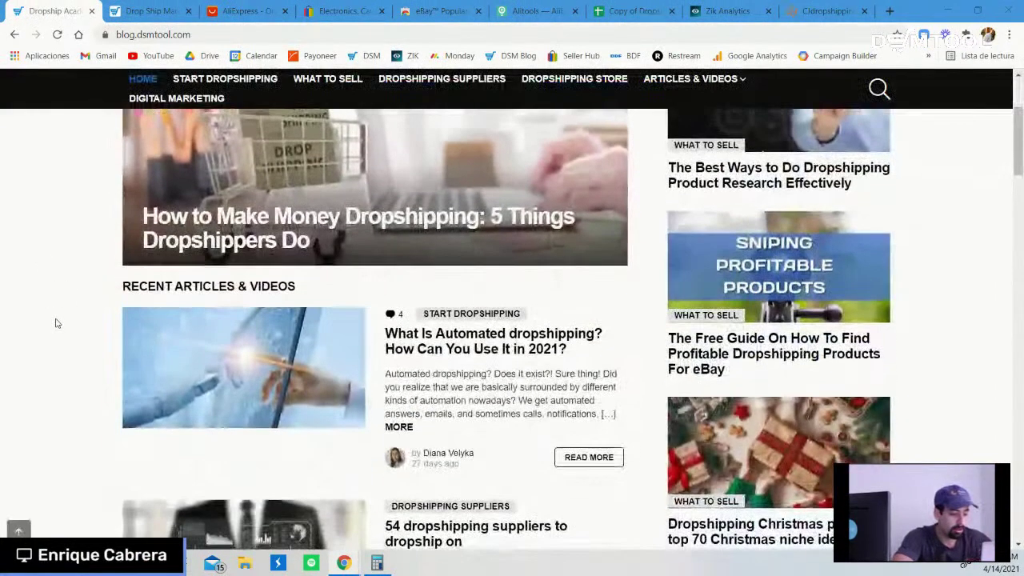
pyautogui.scroll(-3, 56, 323)
pyautogui.scroll(-3, 56, 323)
pyautogui.scroll(-3, 56, 323)
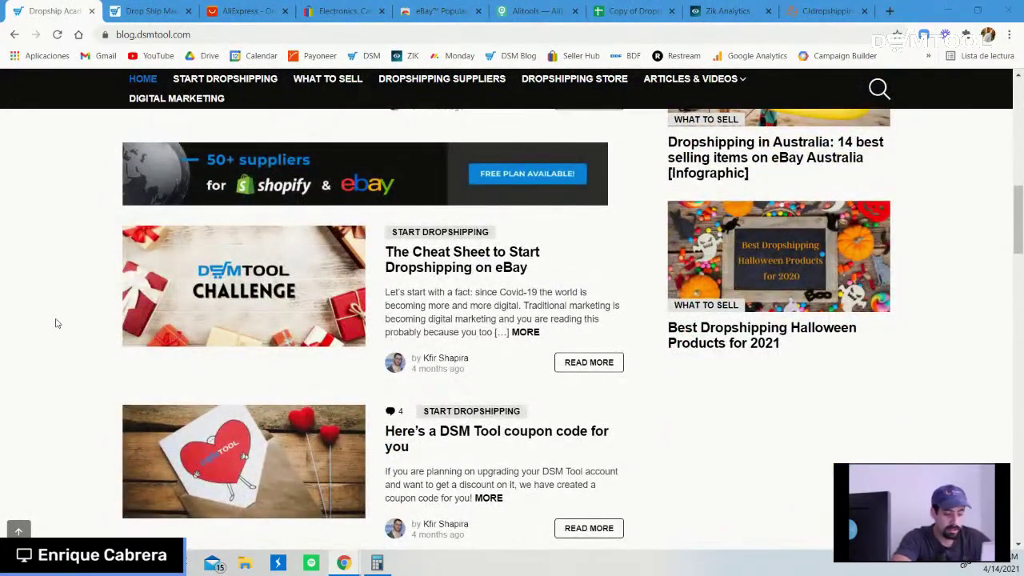
pyautogui.scroll(-3, 56, 323)
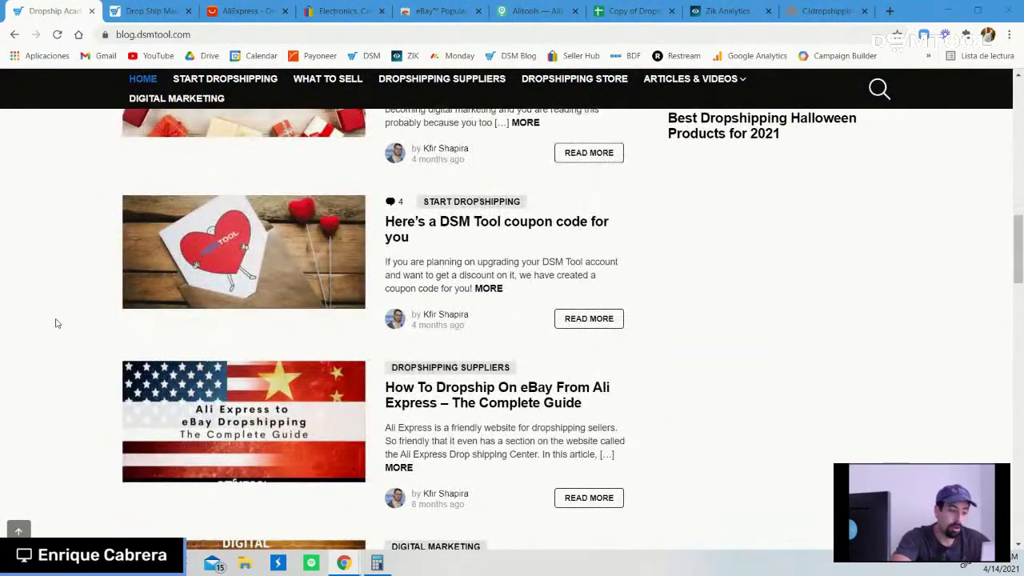
pyautogui.scroll(-4, 56, 324)
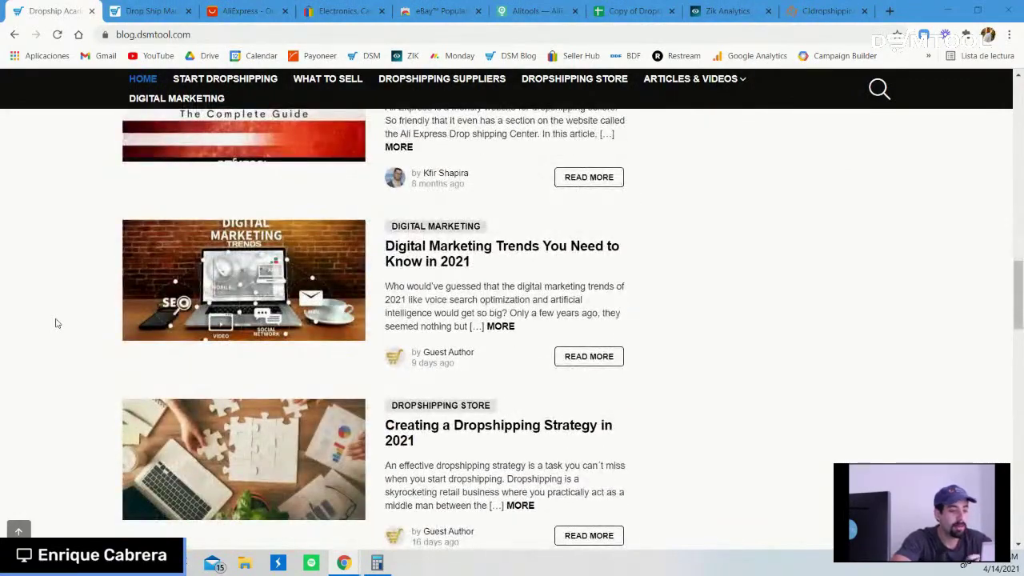
pyautogui.scroll(-3, 56, 324)
pyautogui.scroll(15, 56, 323)
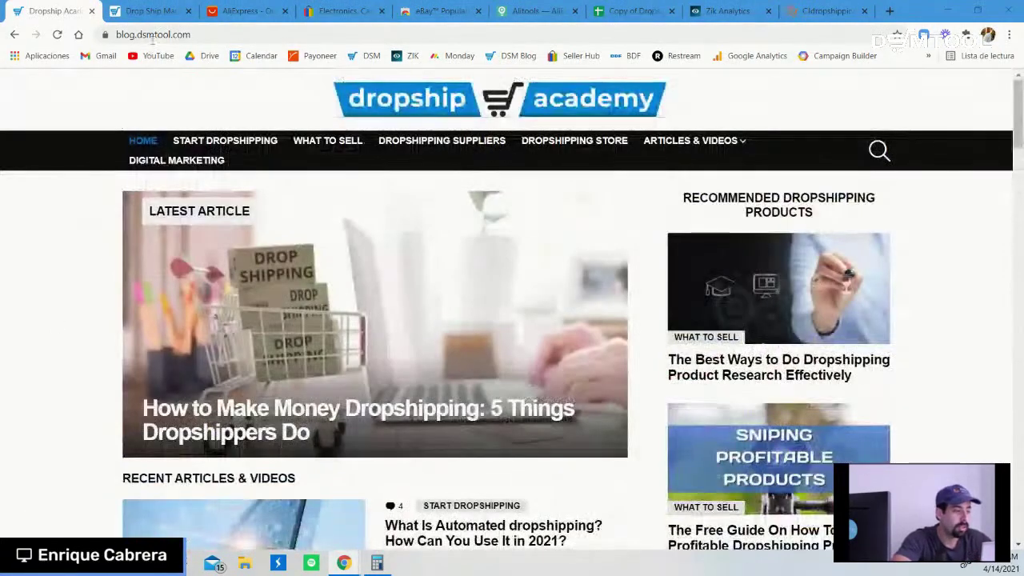
pyautogui.click(160, 34)
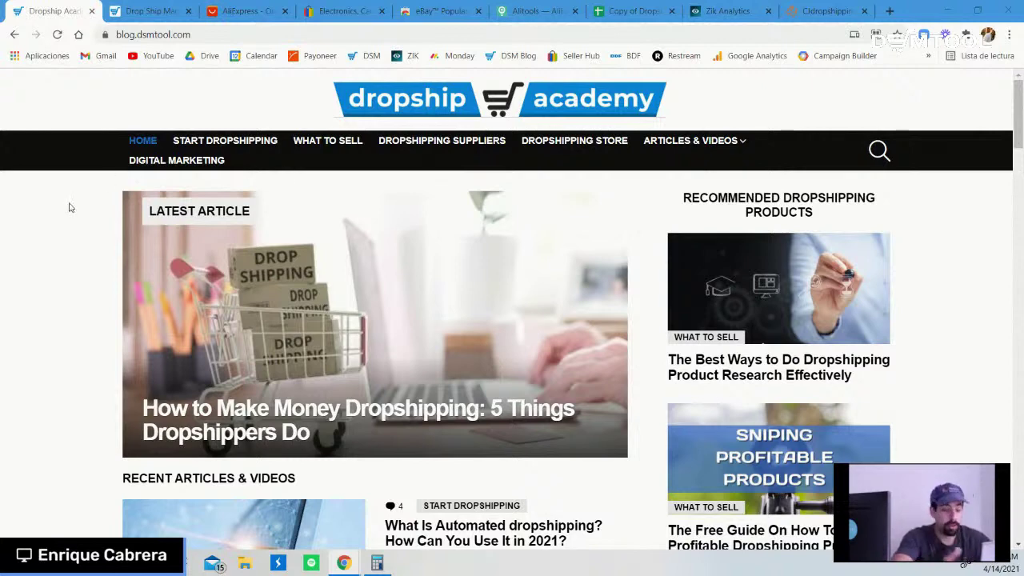
# - Switch to the DSM Tool dashboard and review the sales statistics, account details and eBay publishing limits
pyautogui.click(152, 10)
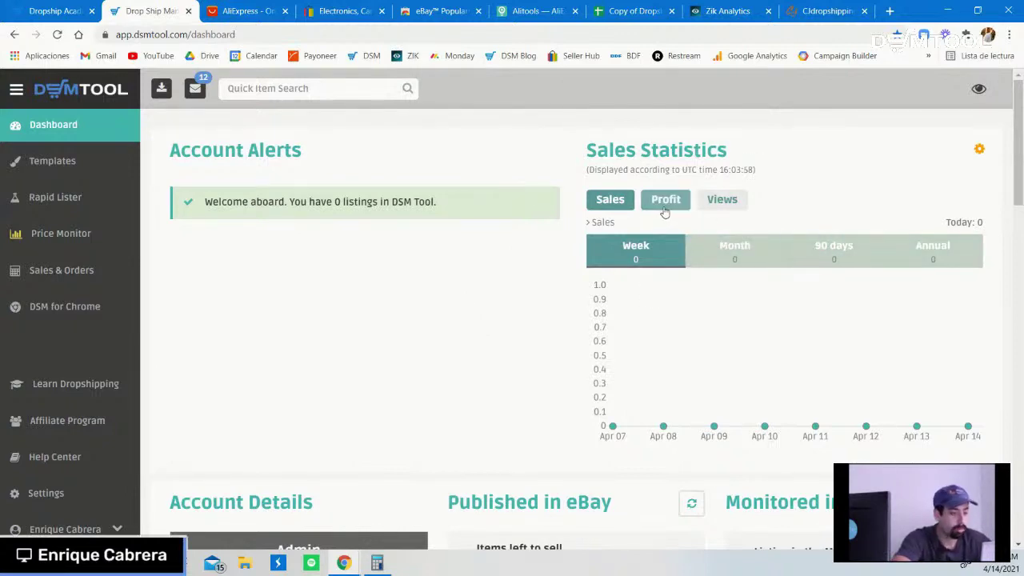
pyautogui.scroll(-2, 424, 346)
pyautogui.scroll(-1, 424, 346)
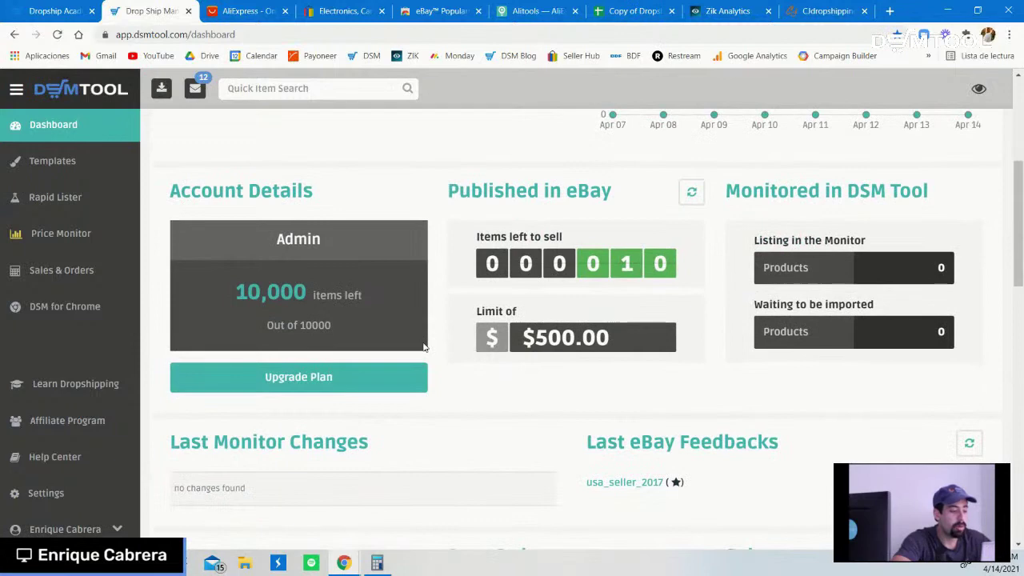
pyautogui.scroll(2, 424, 346)
pyautogui.scroll(1, 424, 347)
# - Browse DSM Tool's eBay listing templates and view the installation page for the DSM Chrome extension
pyautogui.click(83, 162)
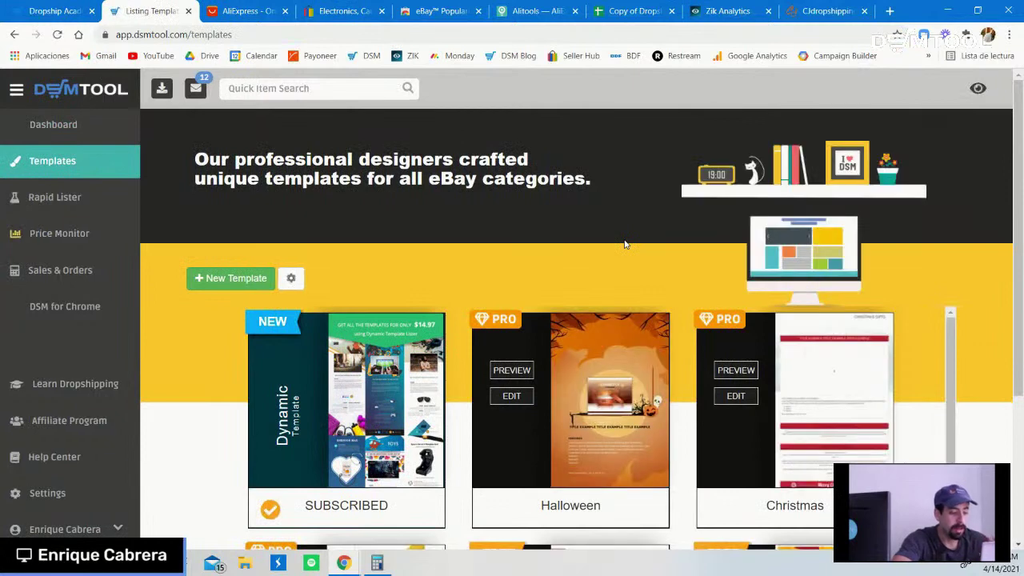
pyautogui.scroll(-2, 340, 208)
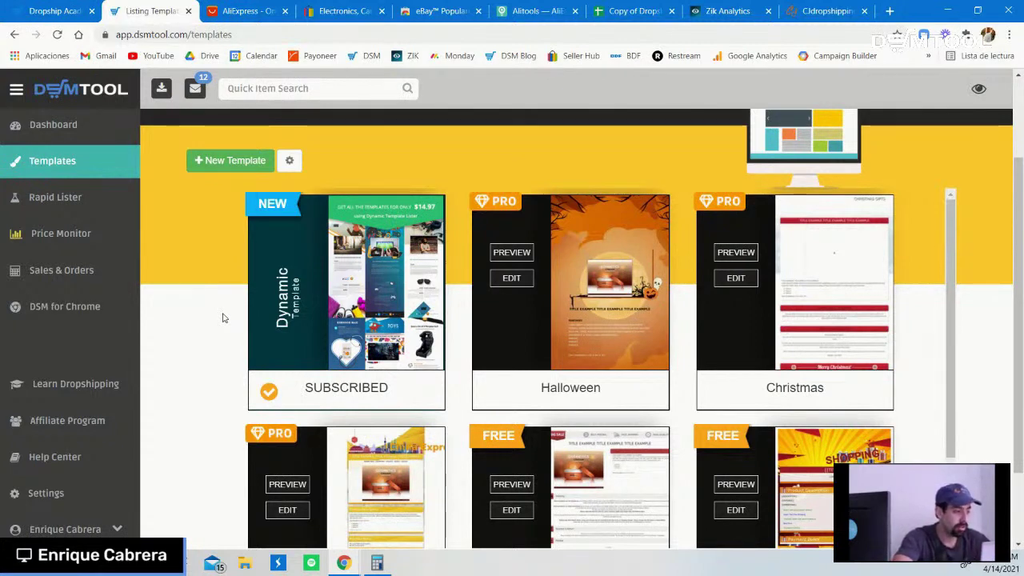
pyautogui.click(80, 319)
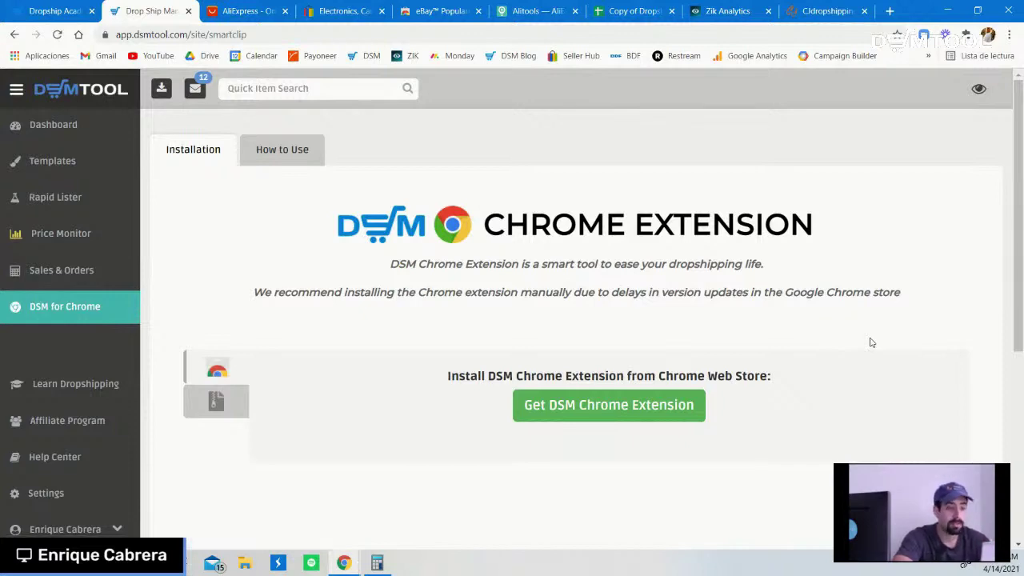
pyautogui.scroll(-3, 871, 340)
pyautogui.scroll(3, 870, 340)
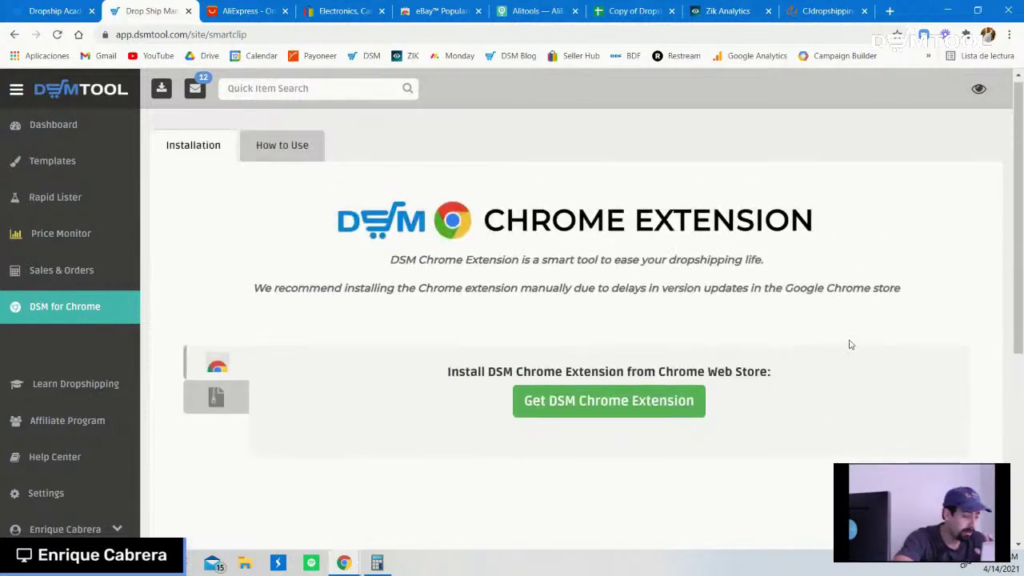
# - Open the DSM Academy eBay dropshipping course and look over the Chapter 1 lessons
pyautogui.click(109, 384)
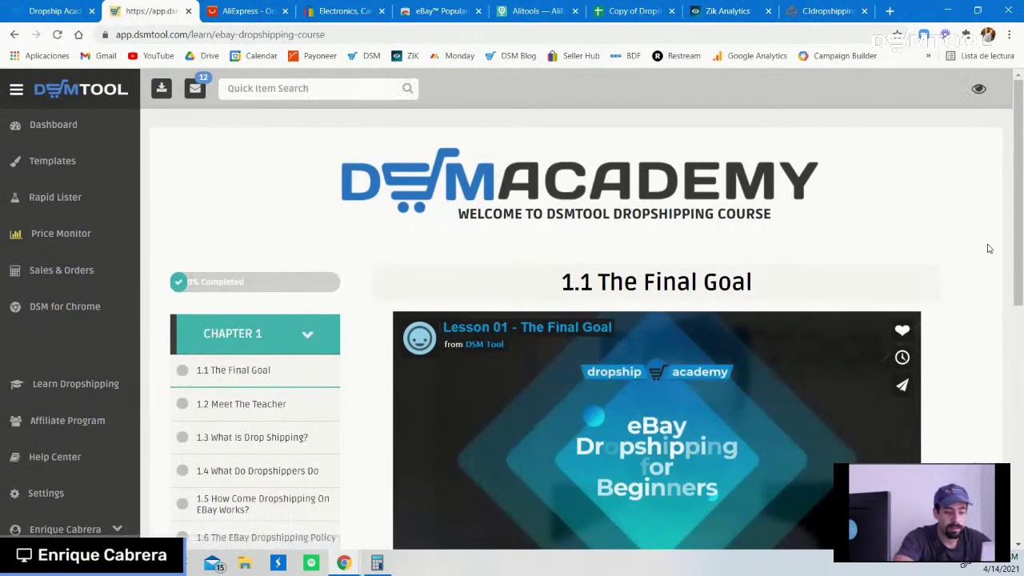
pyautogui.scroll(-1, 988, 249)
pyautogui.scroll(-1, 988, 249)
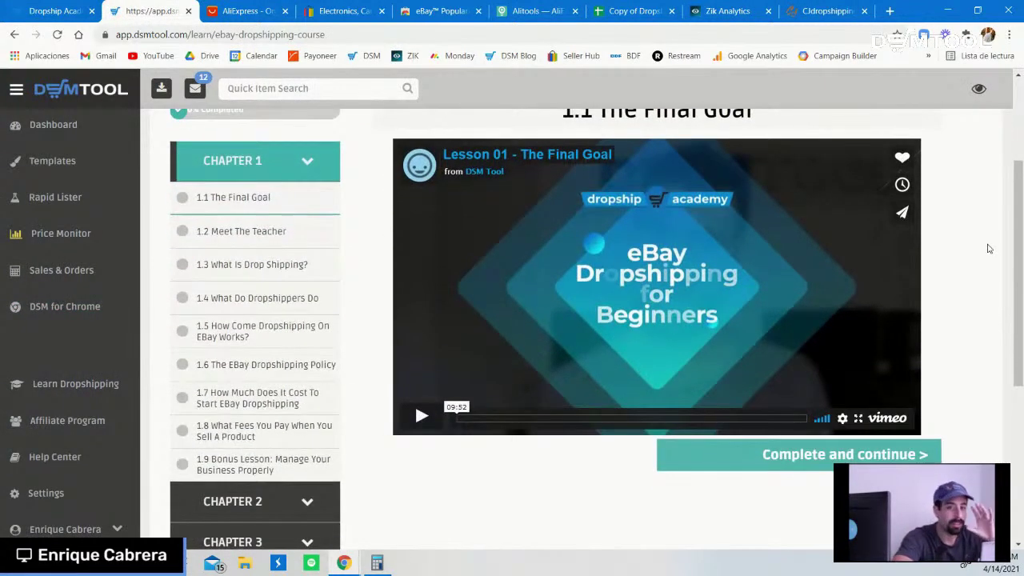
pyautogui.scroll(1, 988, 249)
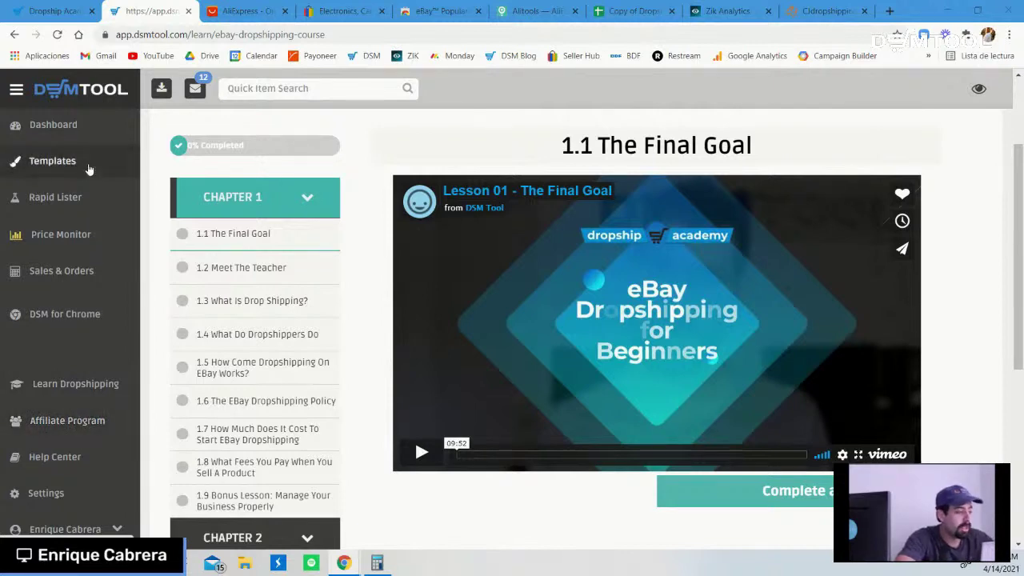
# - View DSM Tool's Rapid Lister page and switch to the AliExpress home page
pyautogui.click(68, 207)
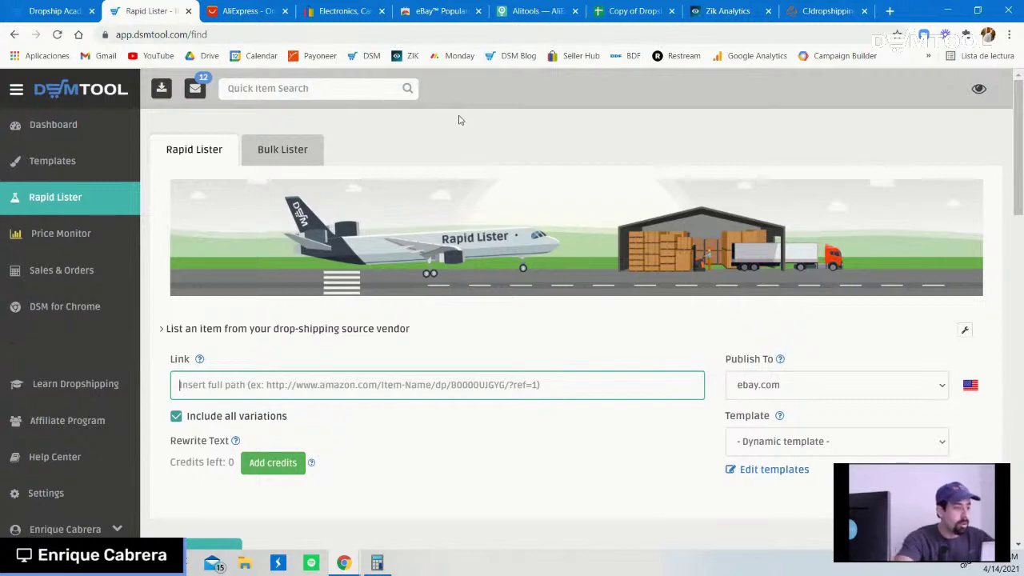
pyautogui.click(247, 11)
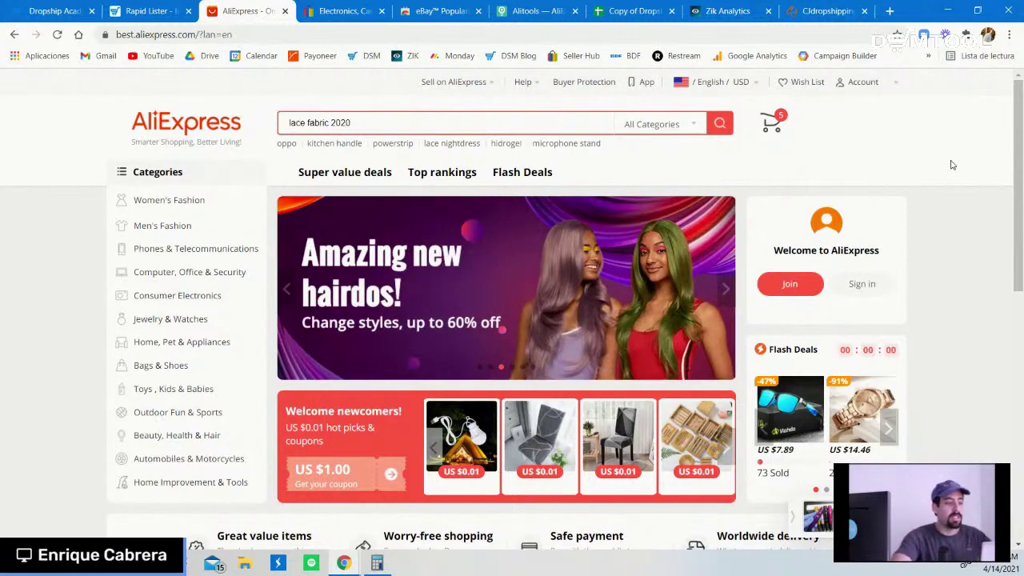
# - Search the Dropship Academy blog for "ebay policies" and open the article "eBay Dropshipping Policy Explained – Is Dropshipping Legal In 2021?"
pyautogui.hotkey('ctrl', '1')
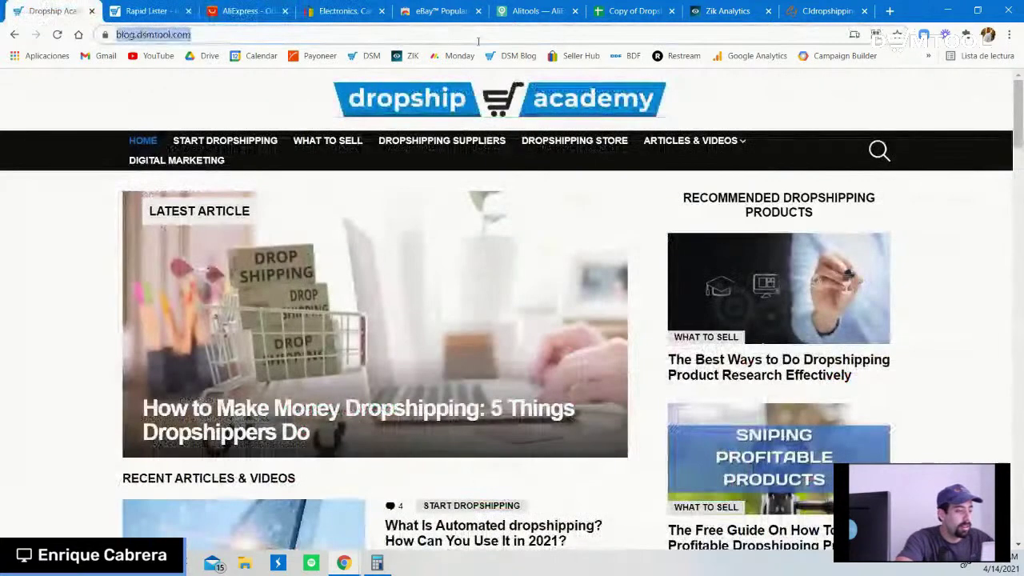
pyautogui.click(879, 149)
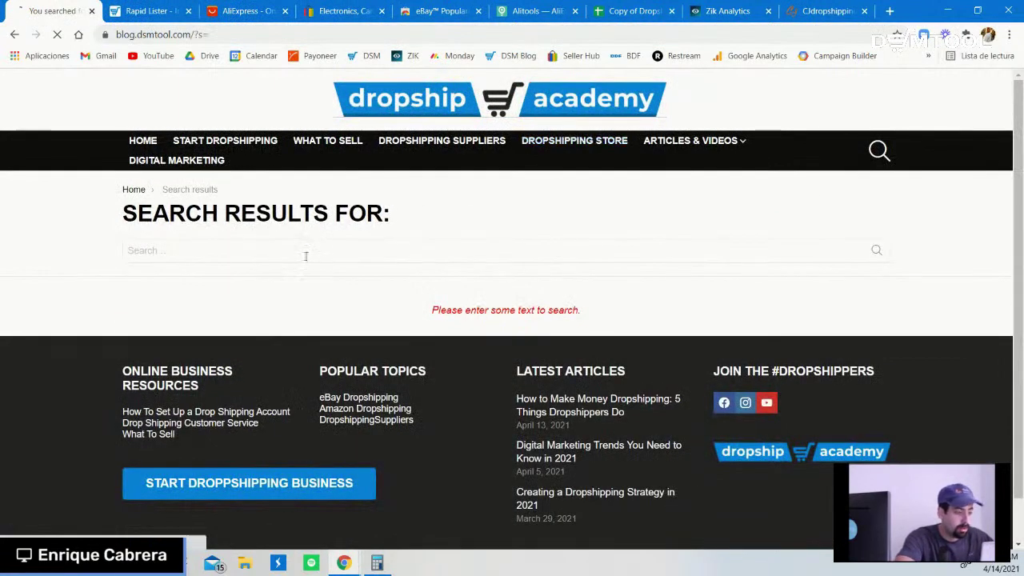
pyautogui.click(305, 254)
pyautogui.write('ebay polici')
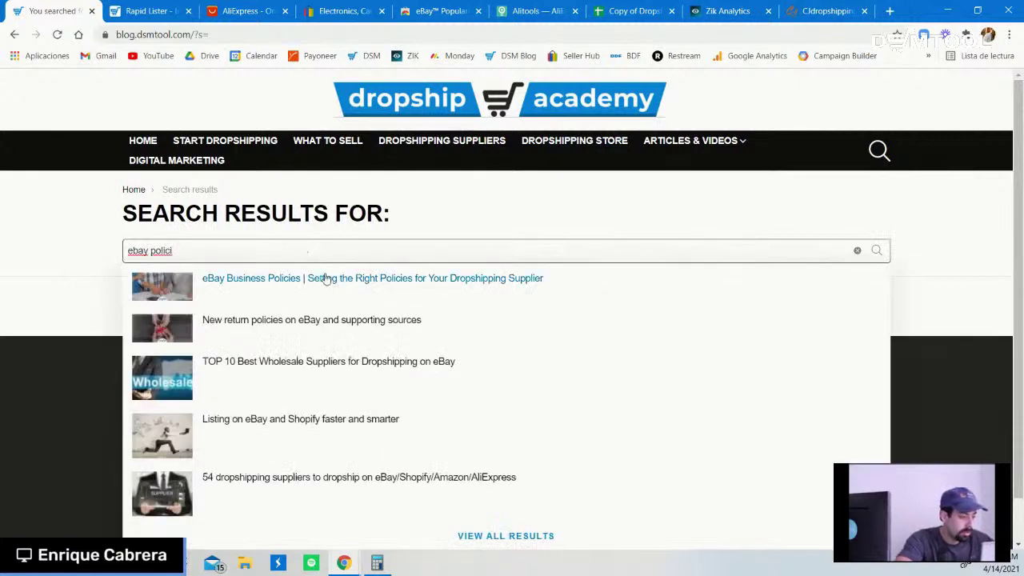
pyautogui.press('BackSpace')
pyautogui.press('BackSpace')
pyautogui.write('cies')
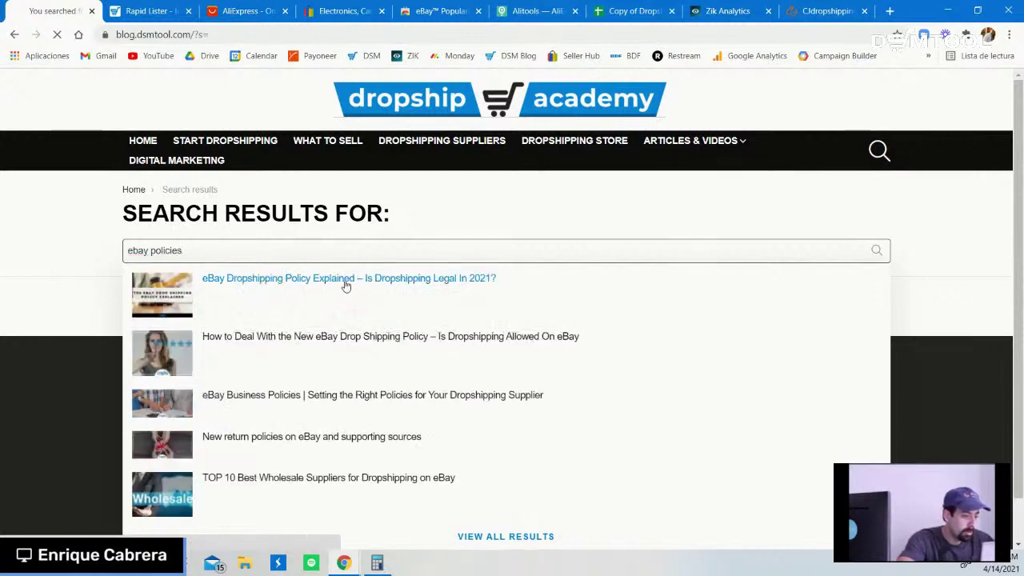
pyautogui.click(346, 280)
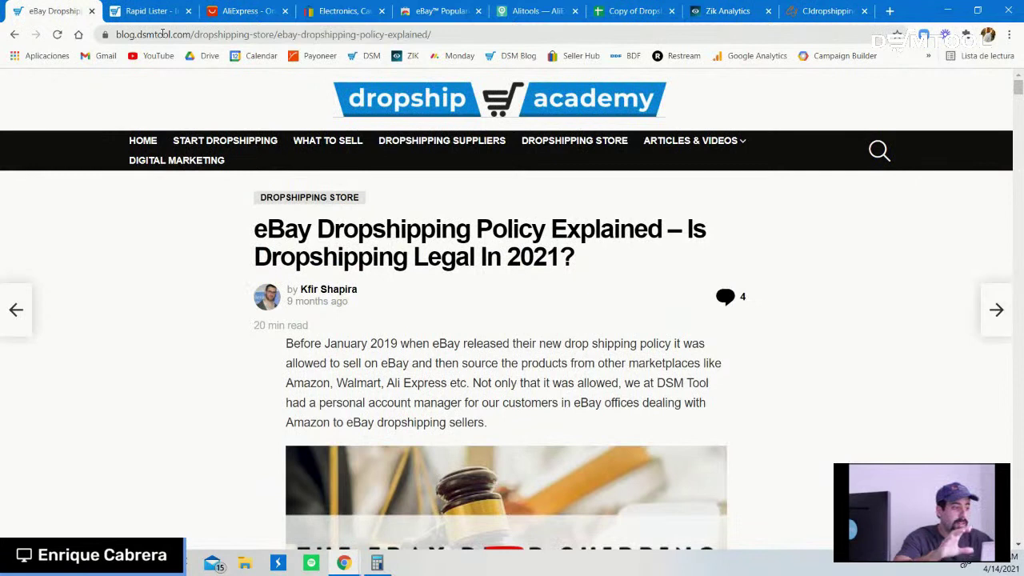
pyautogui.click(162, 33)
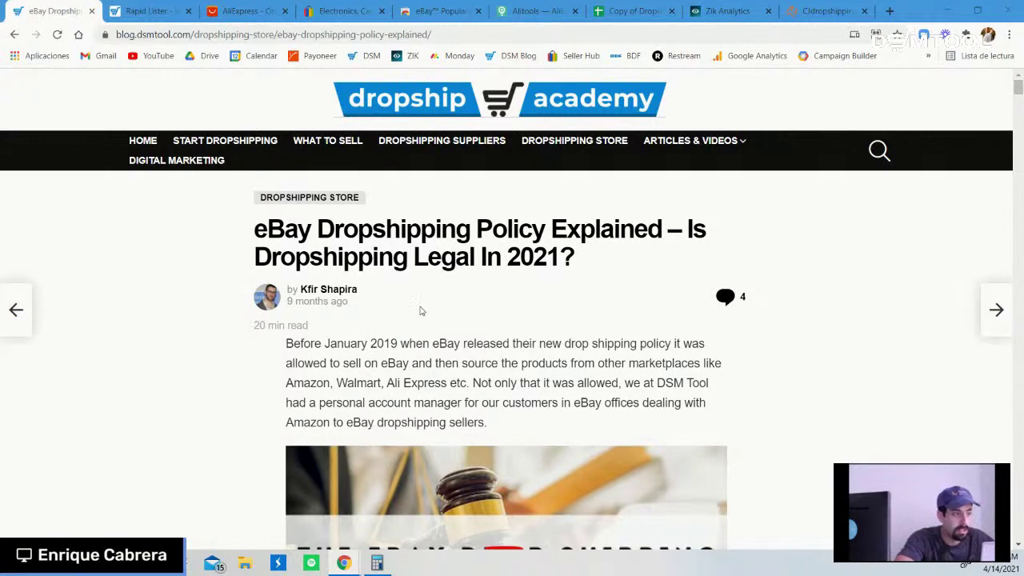
# - Go past the AliExpress and eBay Popularity Sort pages to the Alitools site and select its web address
pyautogui.click(234, 8)
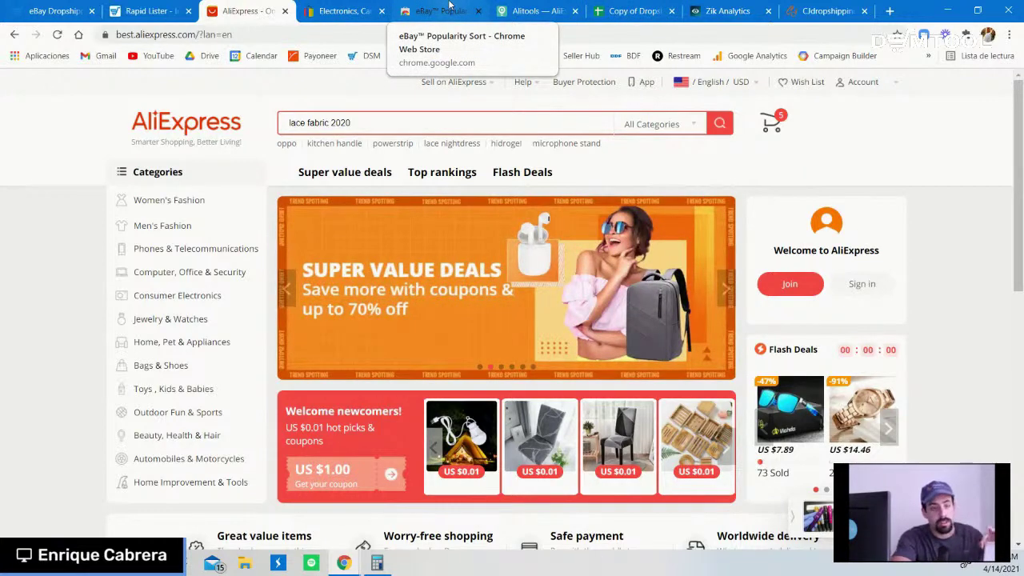
pyautogui.click(451, 8)
pyautogui.click(506, 12)
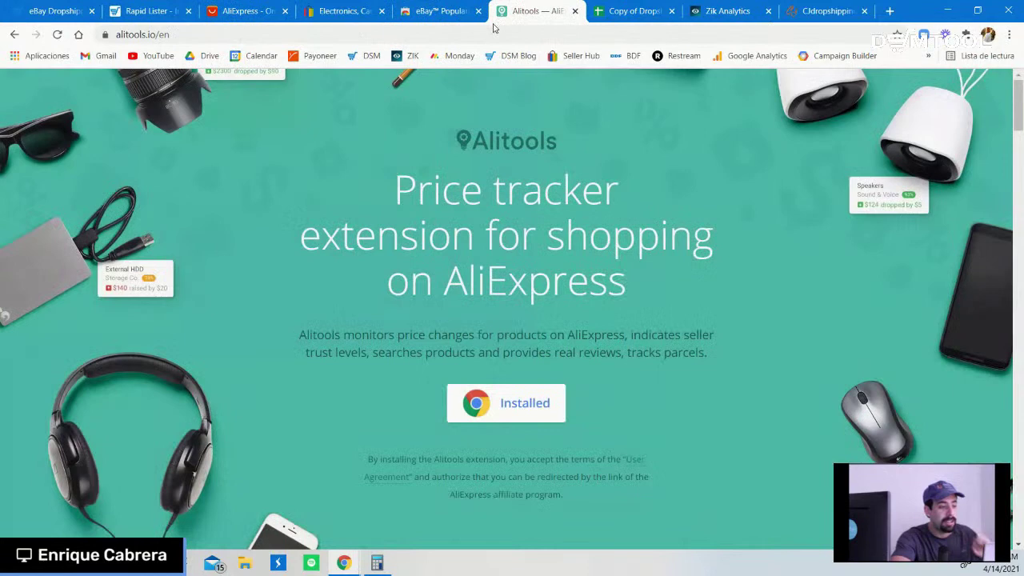
pyautogui.click(495, 34)
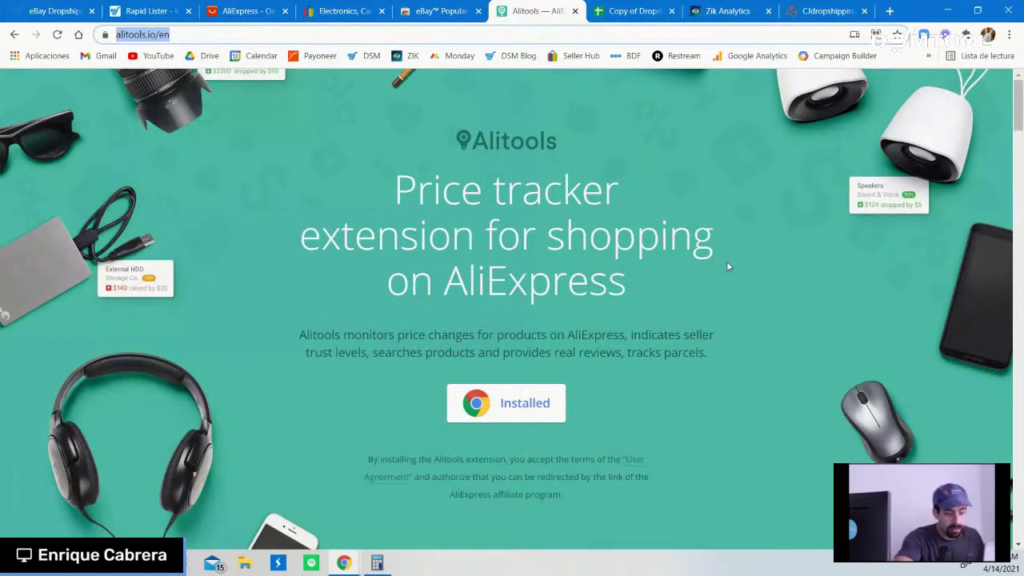
# - Examine the Alitools home page's product categories, popular AliExpress products with orders and ratings, and the price history feature
pyautogui.scroll(-5, 727, 261)
pyautogui.scroll(-3, 728, 266)
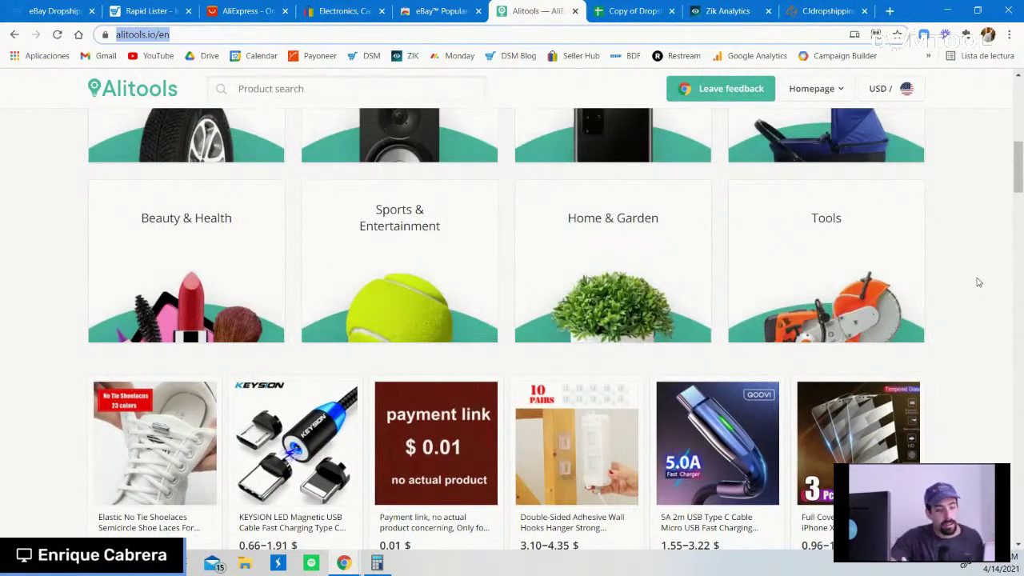
pyautogui.scroll(-4, 978, 282)
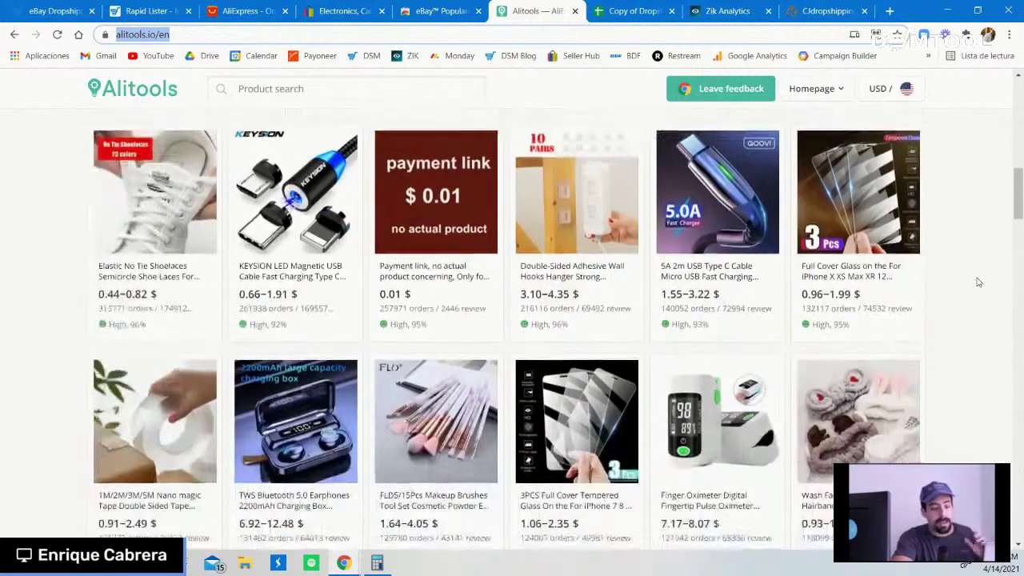
pyautogui.scroll(-2, 978, 282)
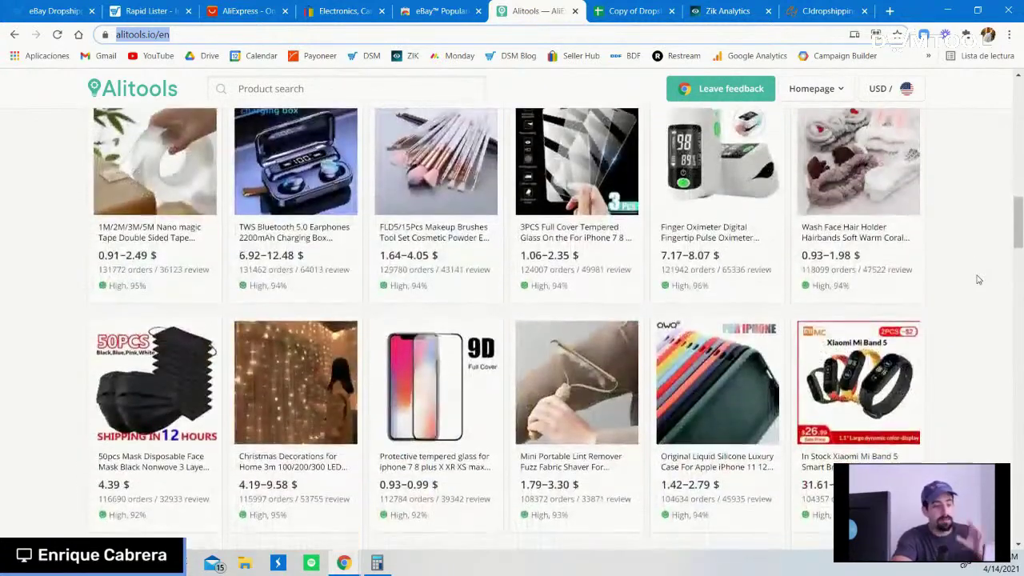
pyautogui.scroll(1, 978, 279)
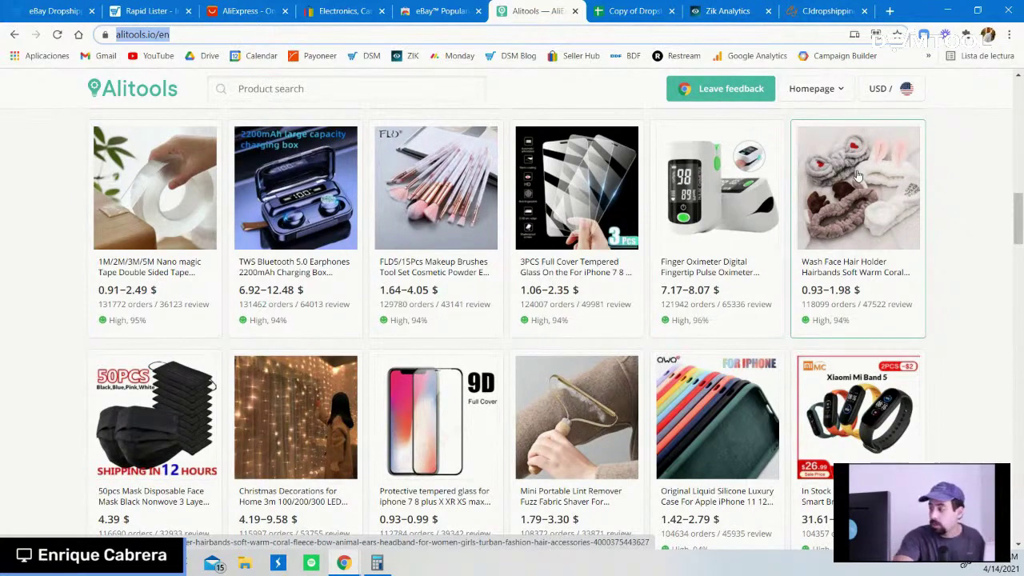
pyautogui.scroll(-3, 966, 262)
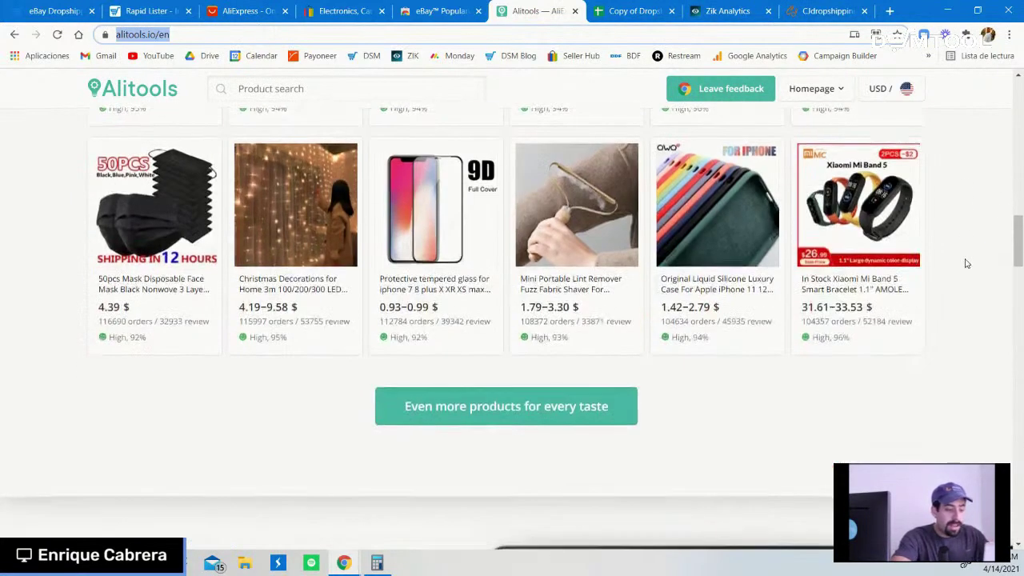
pyautogui.scroll(-5, 966, 263)
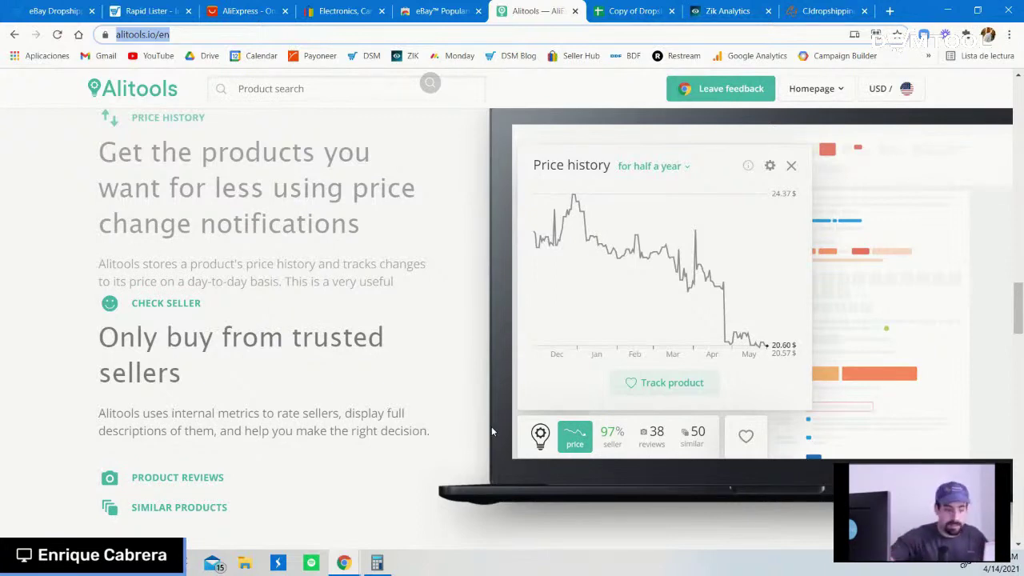
# - View the Chrome Web Store page of the eBay Popularity Sort extension
pyautogui.click(436, 10)
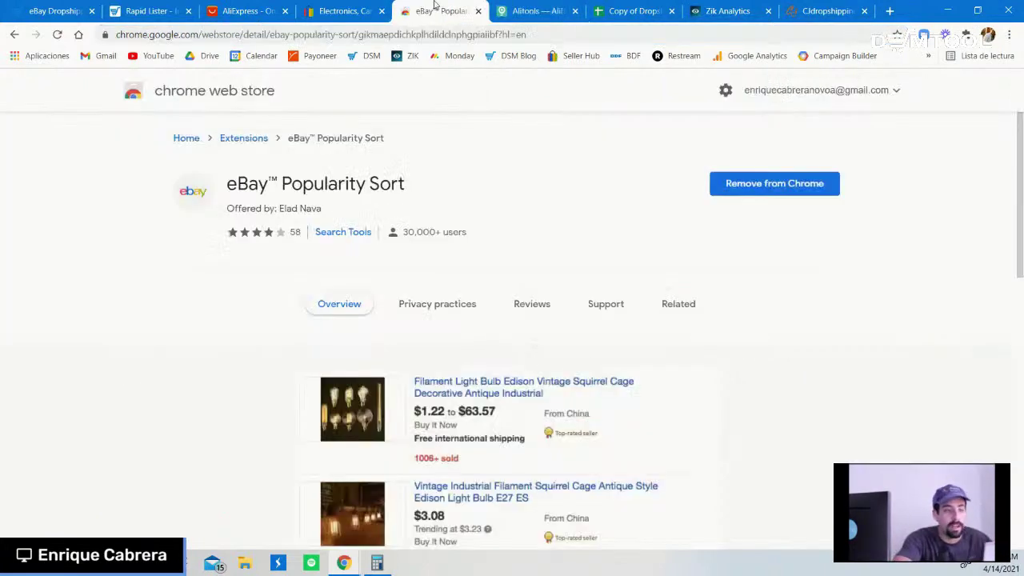
pyautogui.scroll(-2, 446, 210)
pyautogui.scroll(2, 446, 213)
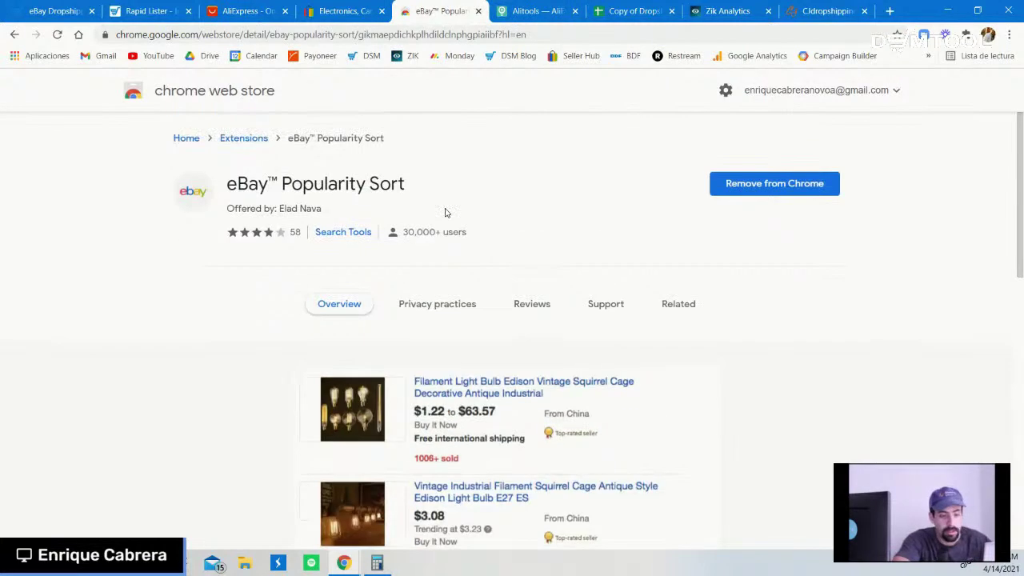
# - Return to the Alitools page and place the cursor in its full web address
pyautogui.click(535, 11)
pyautogui.click(526, 34)
pyautogui.click(526, 34)
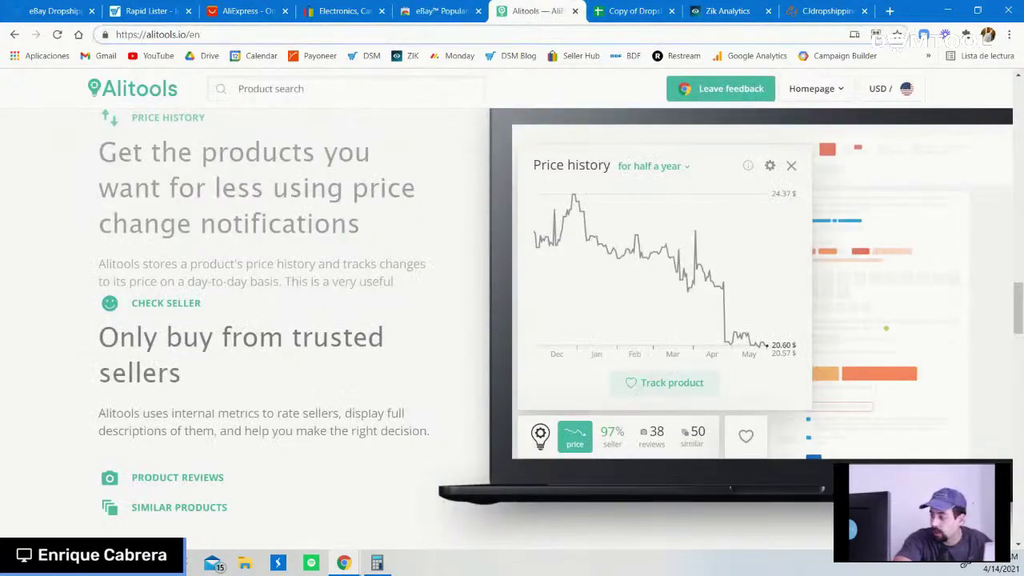
# - Select the full web address of the eBay Popularity Sort extension page and switch to the other window
pyautogui.hotkey('alt', 'Tab')
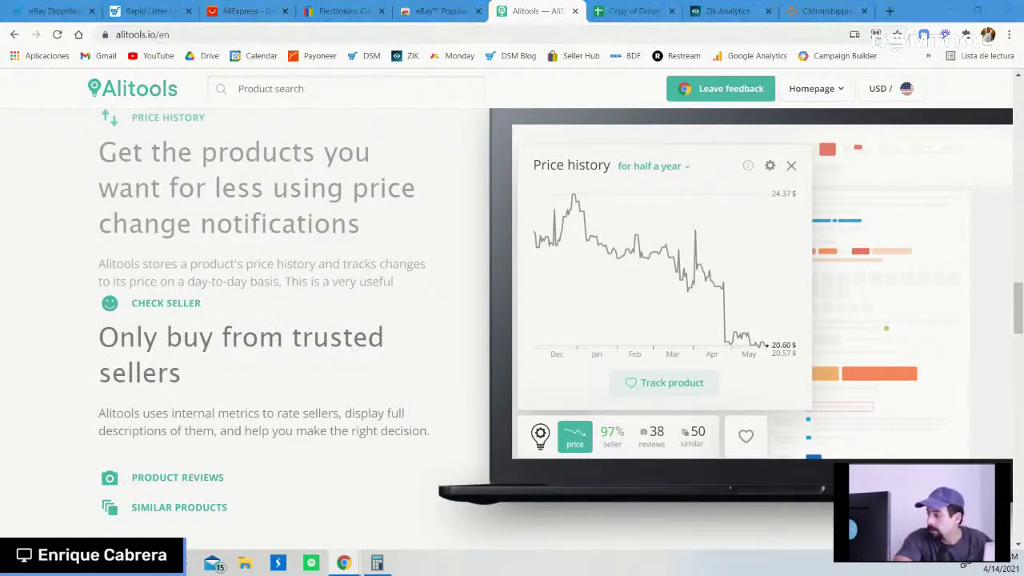
pyautogui.click(440, 10)
pyautogui.click(426, 37)
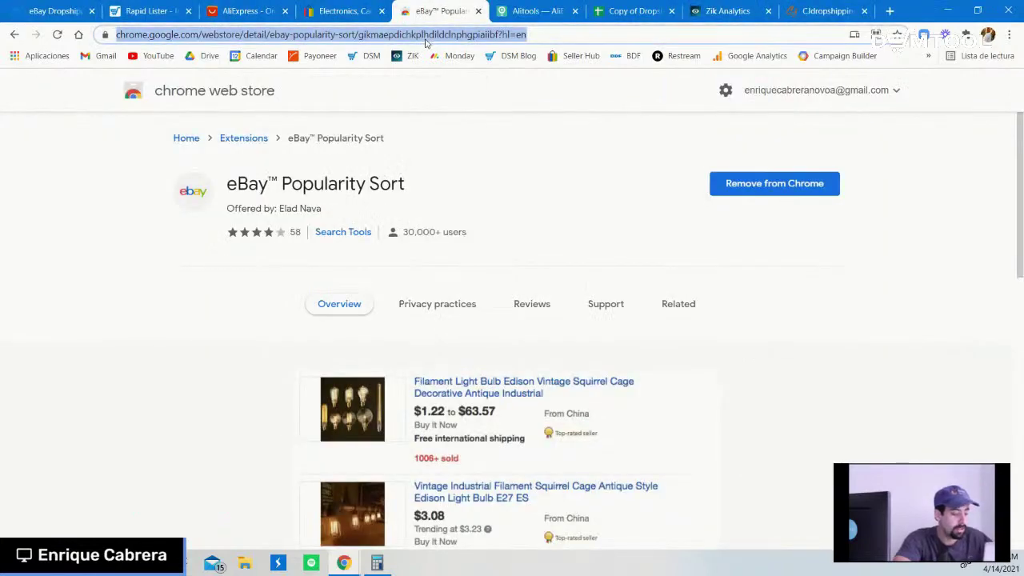
pyautogui.hotkey('alt', 'Tab')
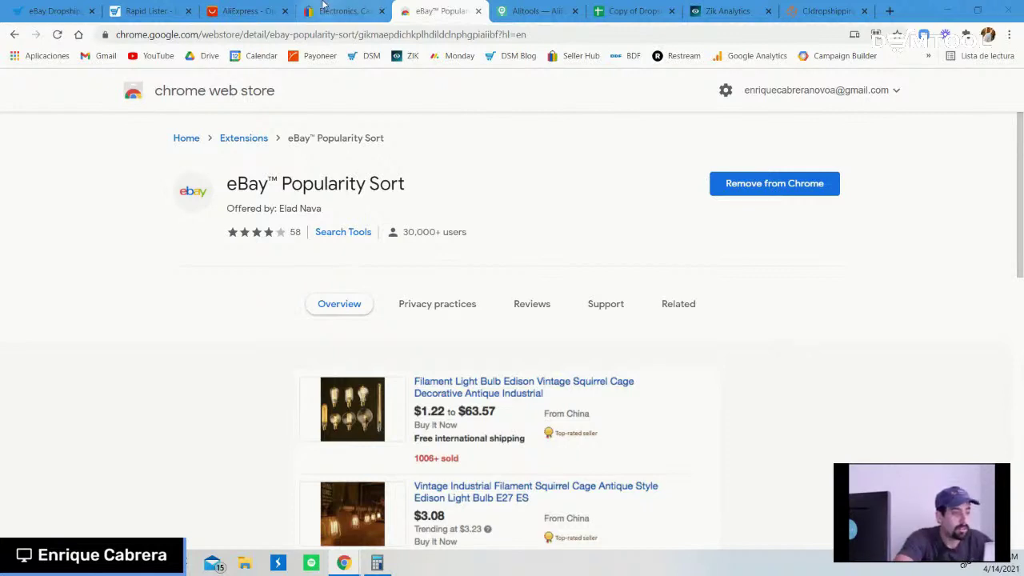
# - Close the eBay Popularity Sort and Alitools pages
pyautogui.click(364, 11)
pyautogui.click(477, 11)
pyautogui.click(478, 11)
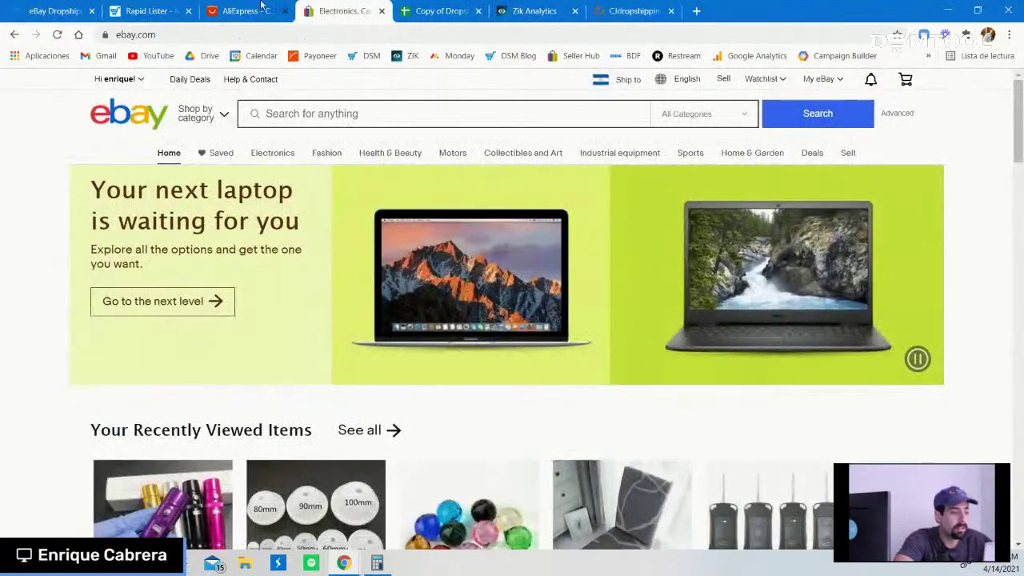
# - Go to the AliExpress home page and open its Home Improvement category
pyautogui.click(254, 12)
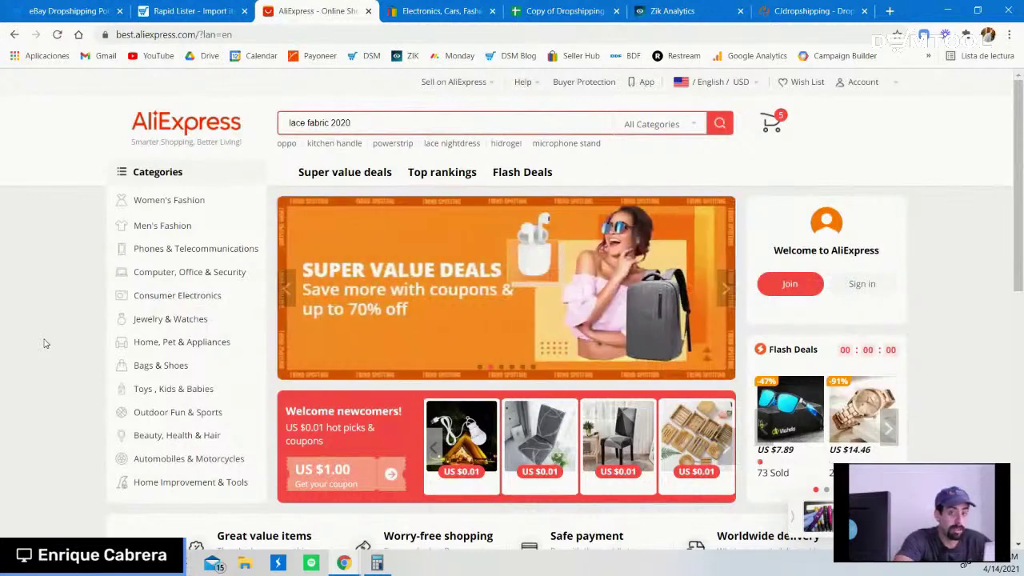
pyautogui.scroll(-2, 45, 343)
pyautogui.scroll(2, 45, 343)
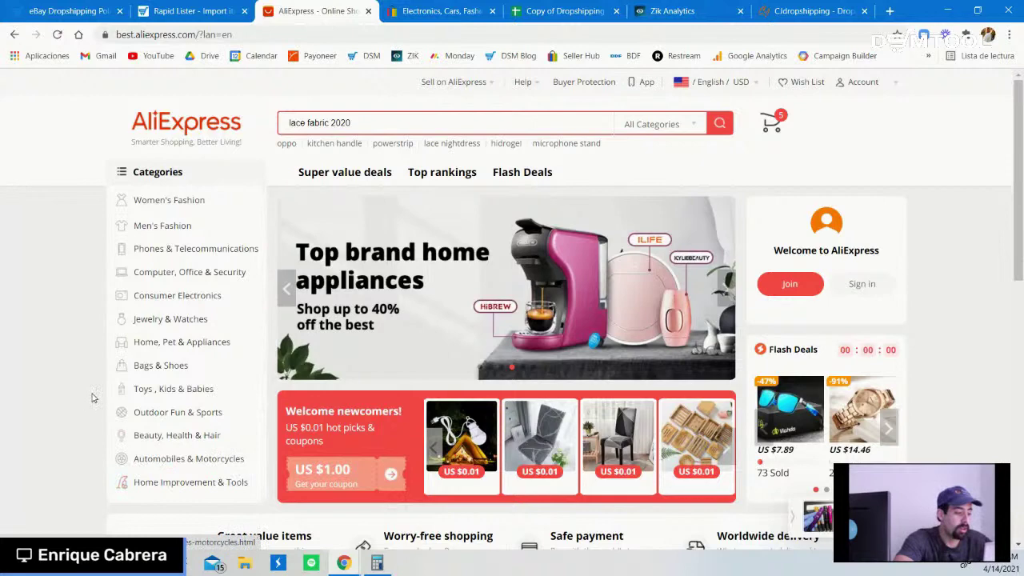
pyautogui.scroll(-1, 92, 398)
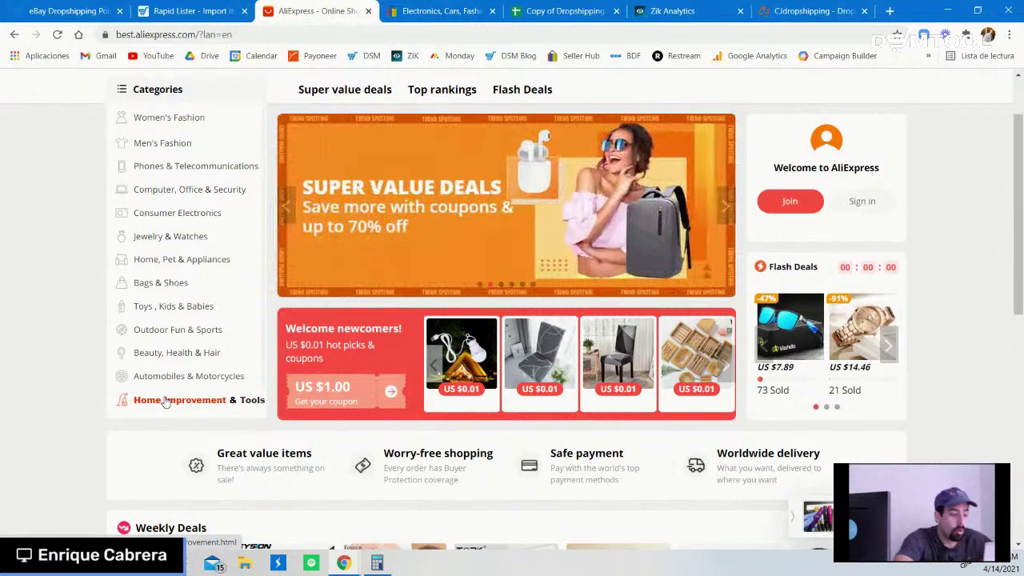
pyautogui.click(164, 400)
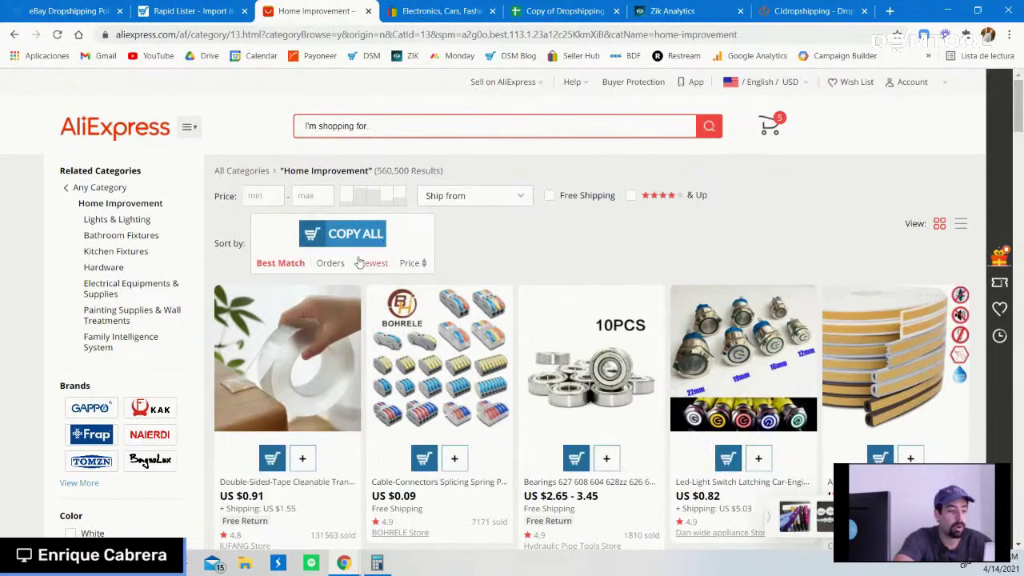
# - Compare Best Match with Orders sorting, keep the Home Improvement products sorted by Orders, and open the Kafuter radiator repair adhesive
pyautogui.click(333, 265)
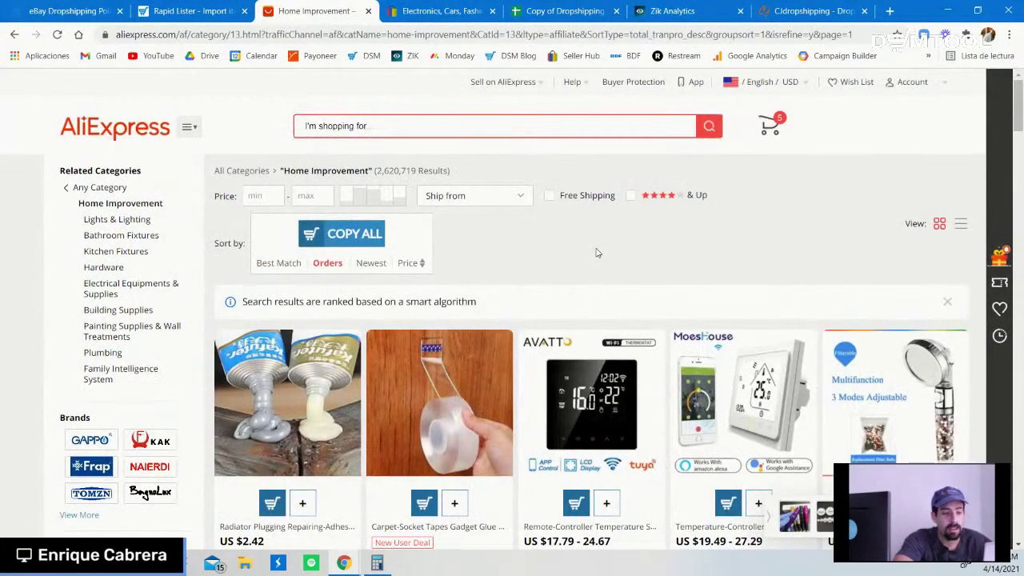
pyautogui.click(290, 264)
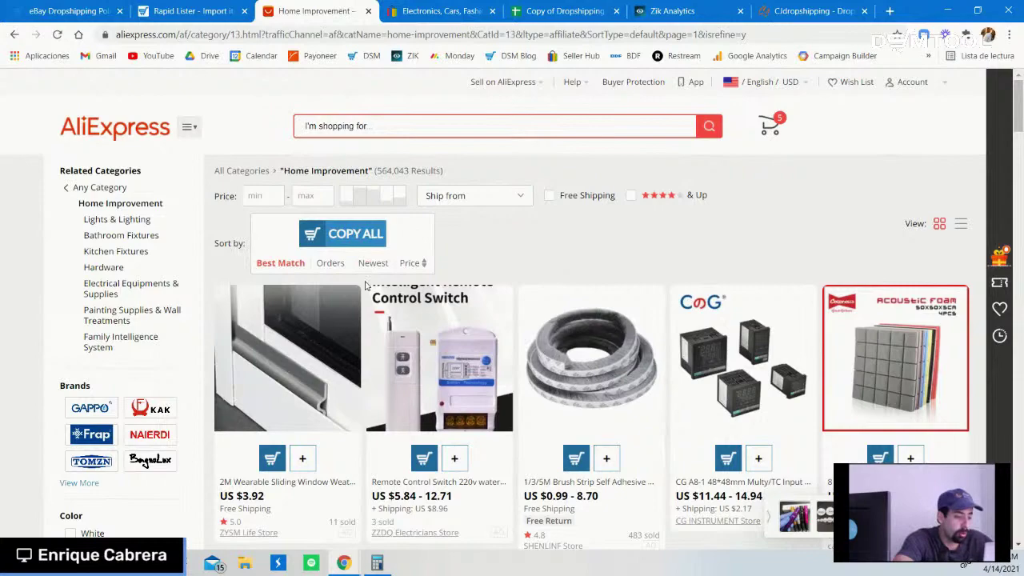
pyautogui.click(330, 262)
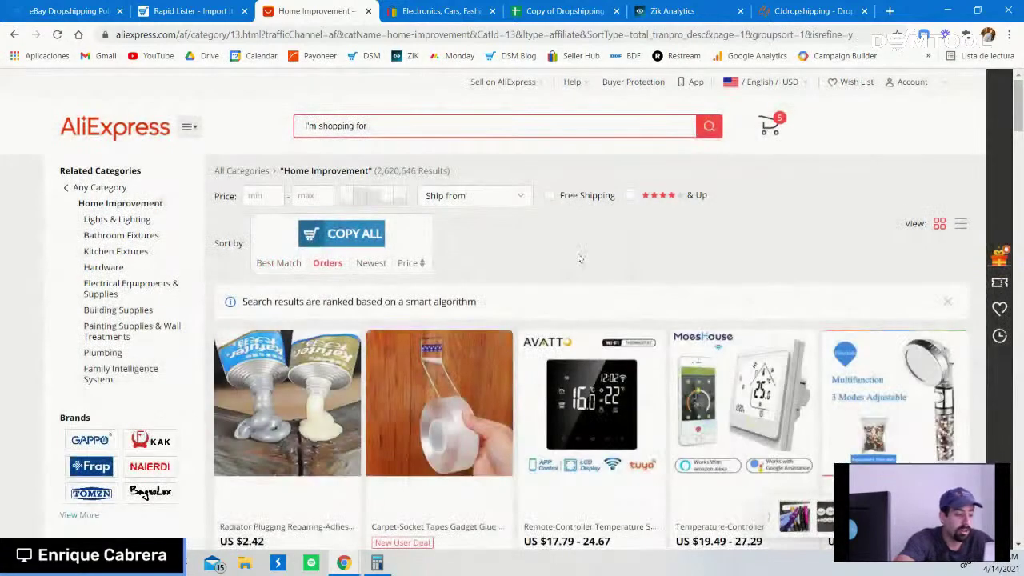
pyautogui.scroll(-2, 578, 257)
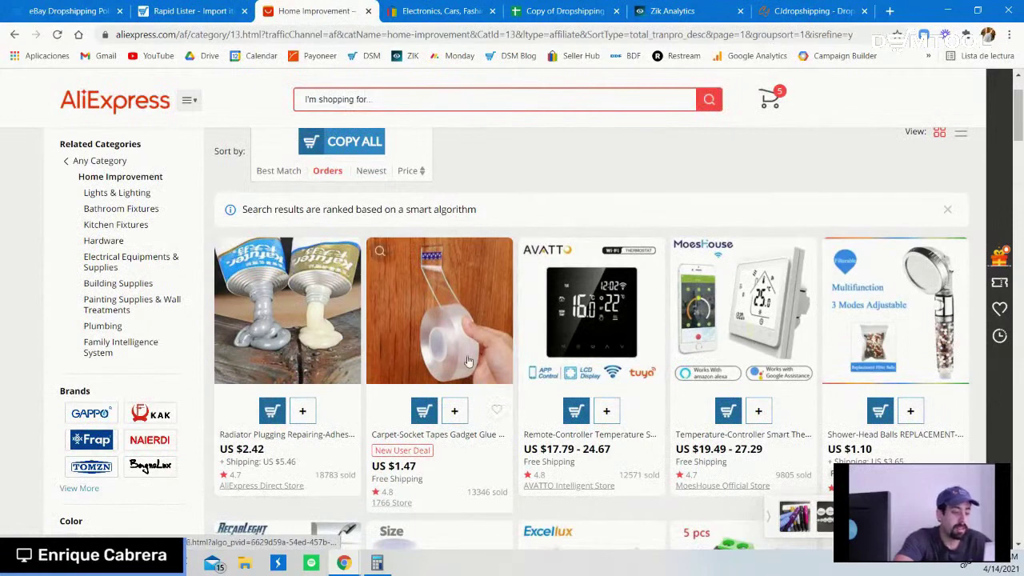
pyautogui.click(311, 324)
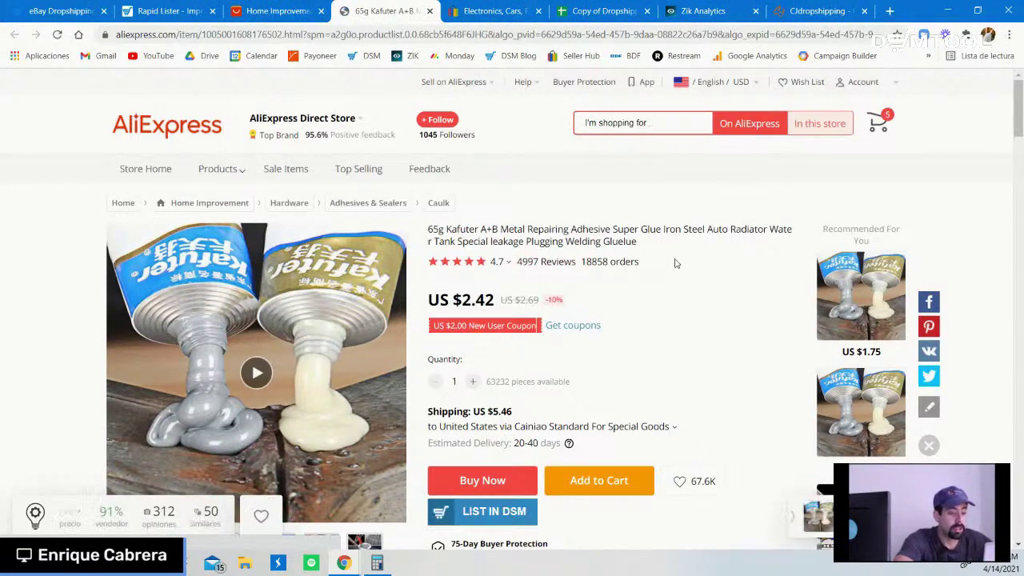
# - Open eBay's Advanced Search page from the eBay home page
pyautogui.click(468, 8)
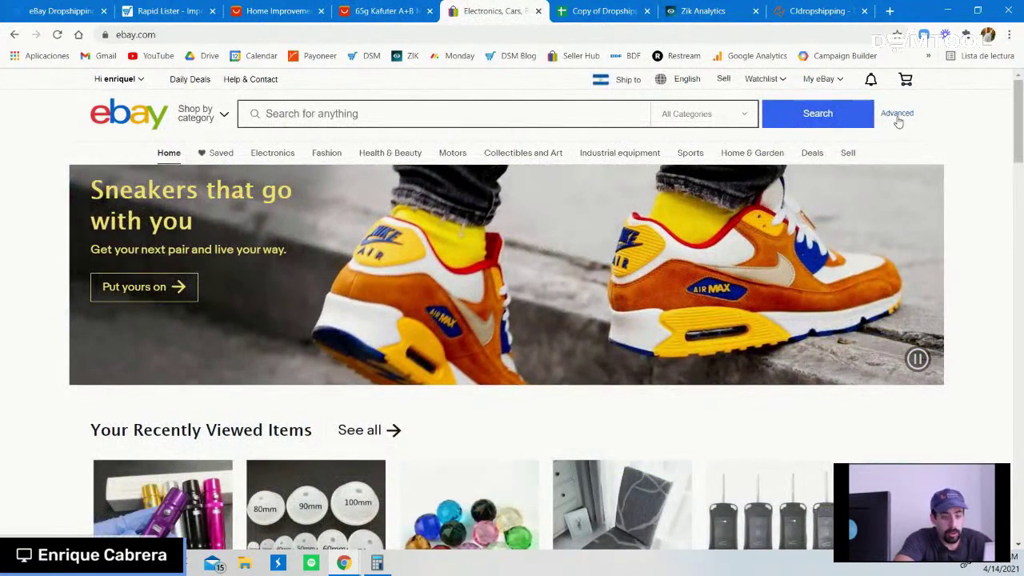
pyautogui.click(897, 117)
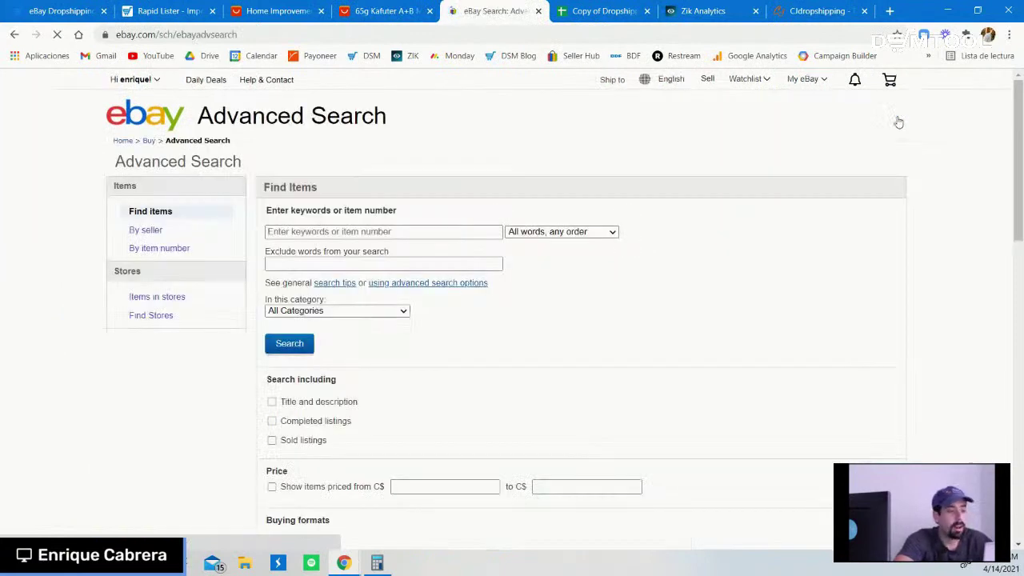
pyautogui.click(455, 231)
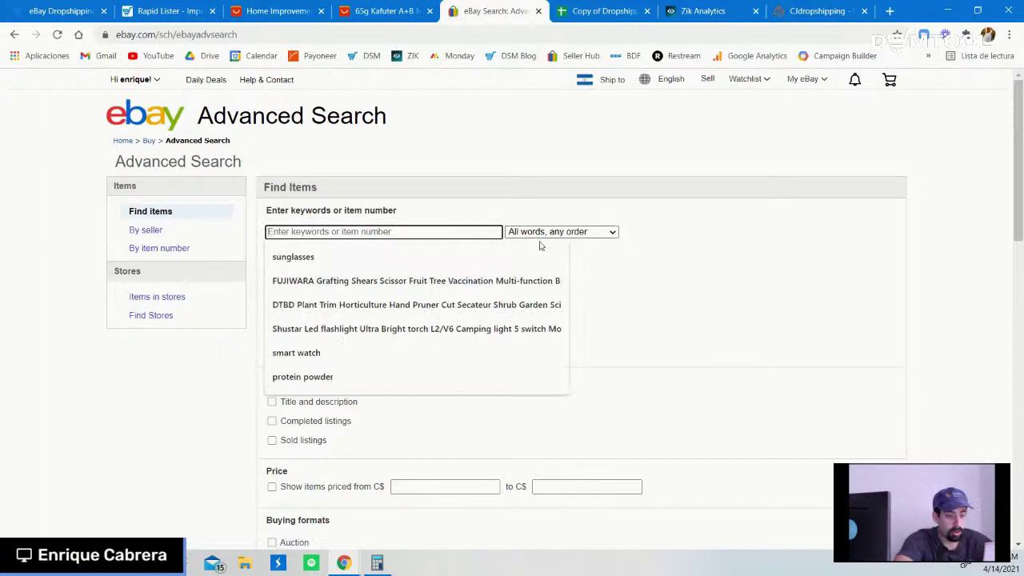
pyautogui.click(716, 320)
# - Copy the Kafuter adhesive's full AliExpress title into eBay's advanced search keywords and look through the remaining search options
pyautogui.click(384, 11)
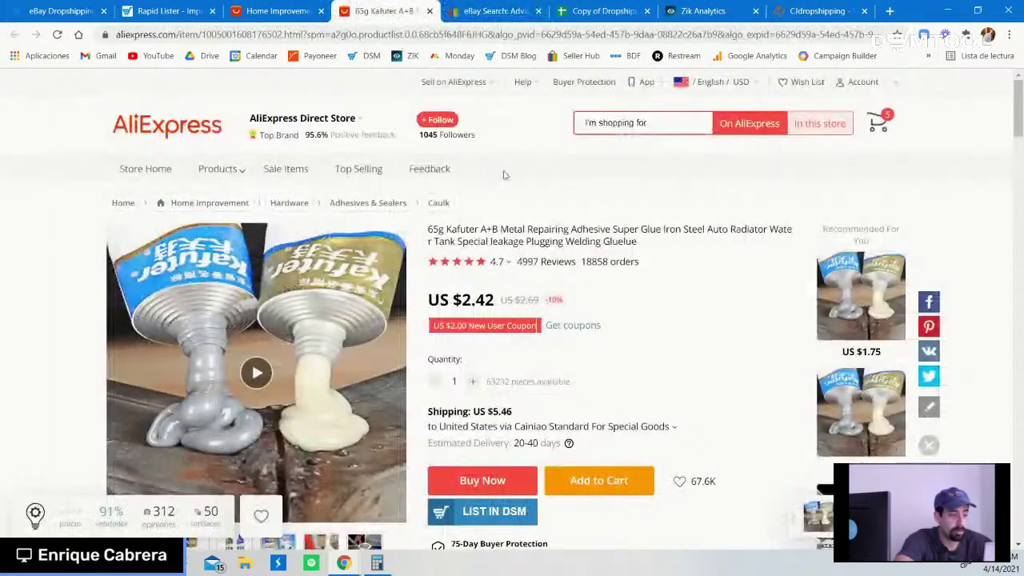
pyautogui.tripleClick(502, 236)
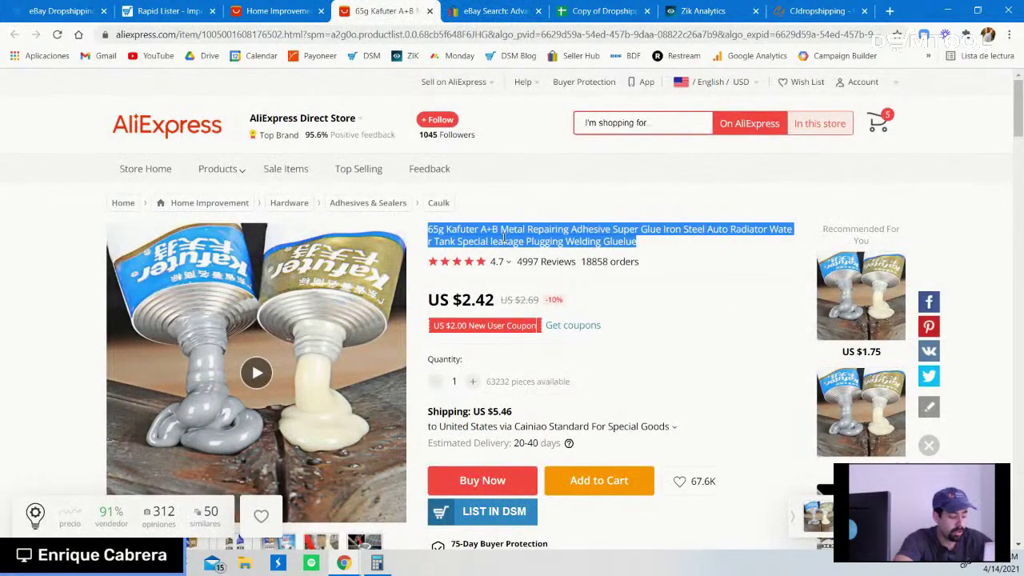
pyautogui.click(494, 11)
pyautogui.click(408, 231)
pyautogui.hotkey('ctrl', 'v')
pyautogui.click(650, 365)
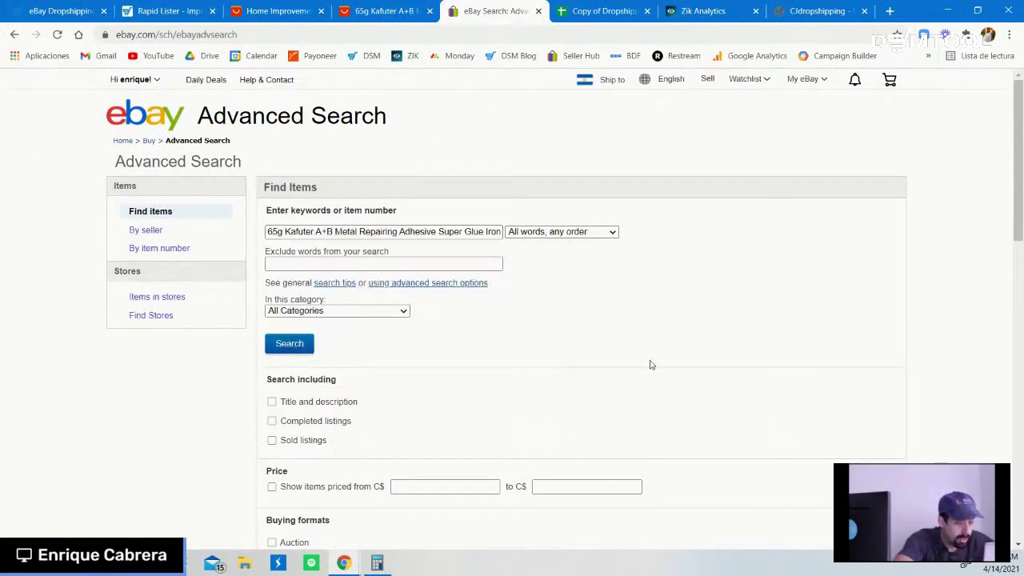
pyautogui.scroll(-6, 650, 365)
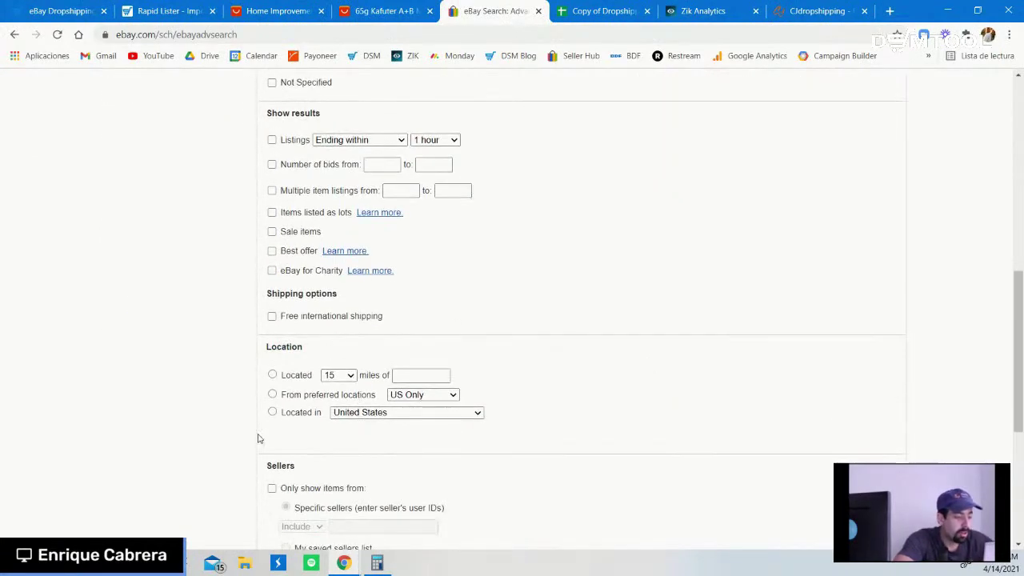
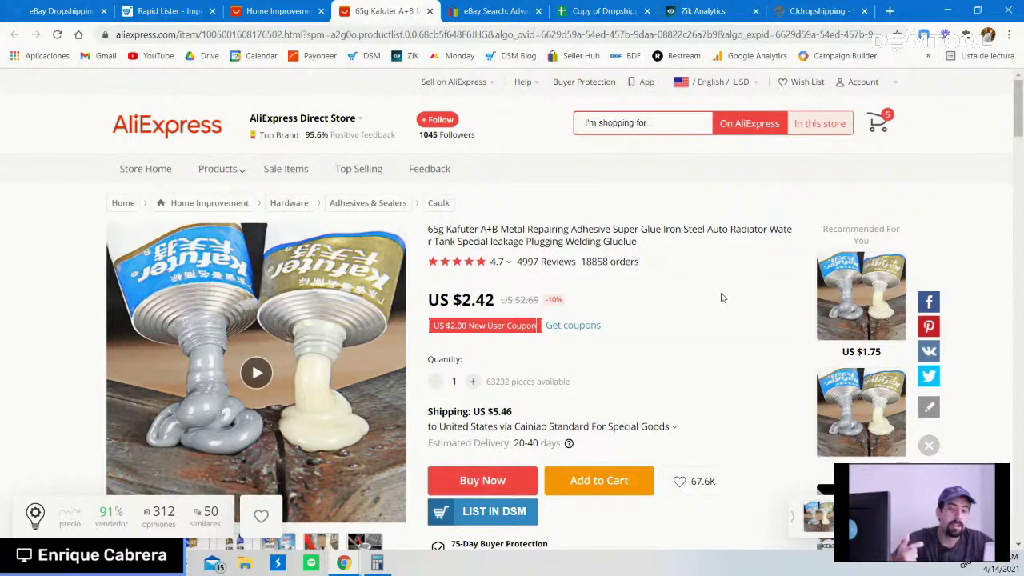
# - Examine the Kafuter adhesive listing and its shipping methods to the United States, briefly bringing up the calculator
pyautogui.scroll(-1, 722, 297)
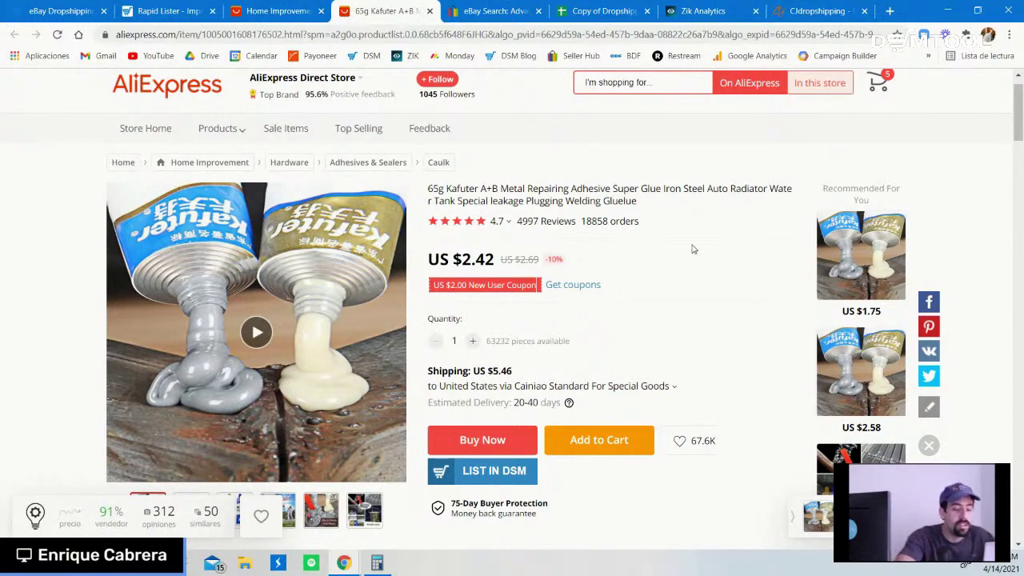
pyautogui.scroll(1, 694, 250)
pyautogui.scroll(-3, 693, 250)
pyautogui.scroll(2, 641, 256)
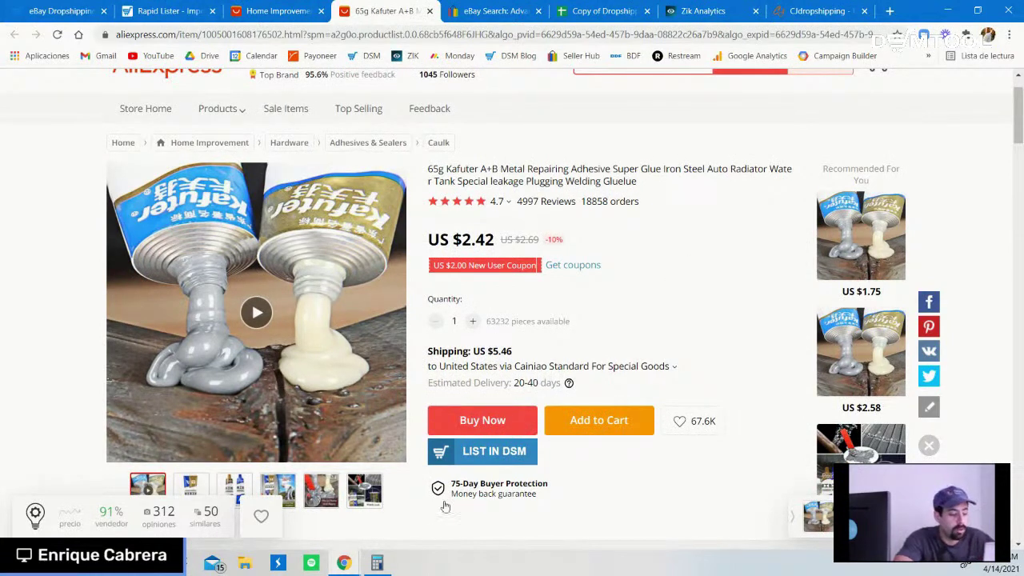
pyautogui.click(377, 562)
pyautogui.moveTo(853, 44); pyautogui.dragTo(171, 34)
pyautogui.click(686, 262)
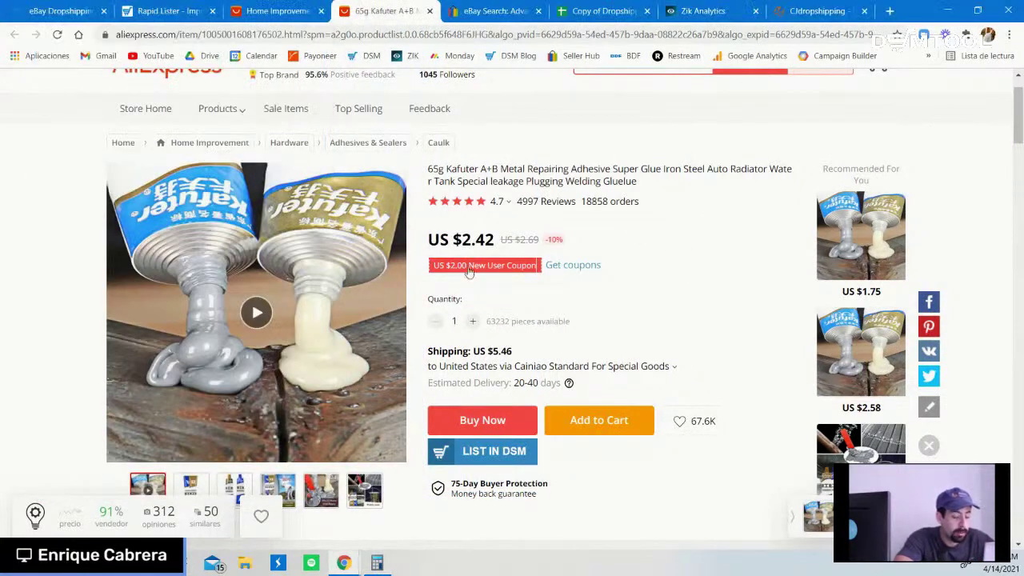
pyautogui.click(516, 366)
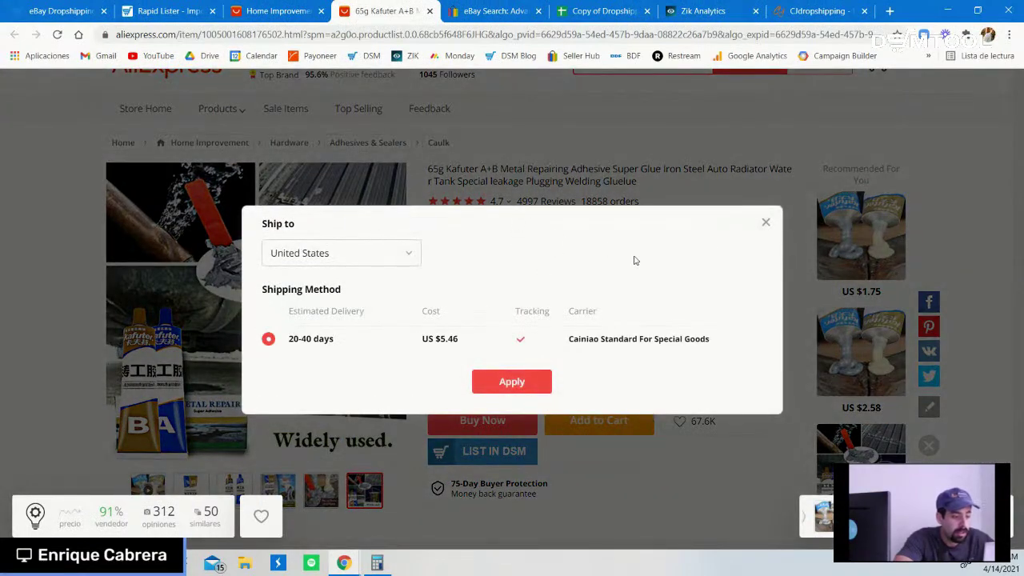
pyautogui.click(765, 224)
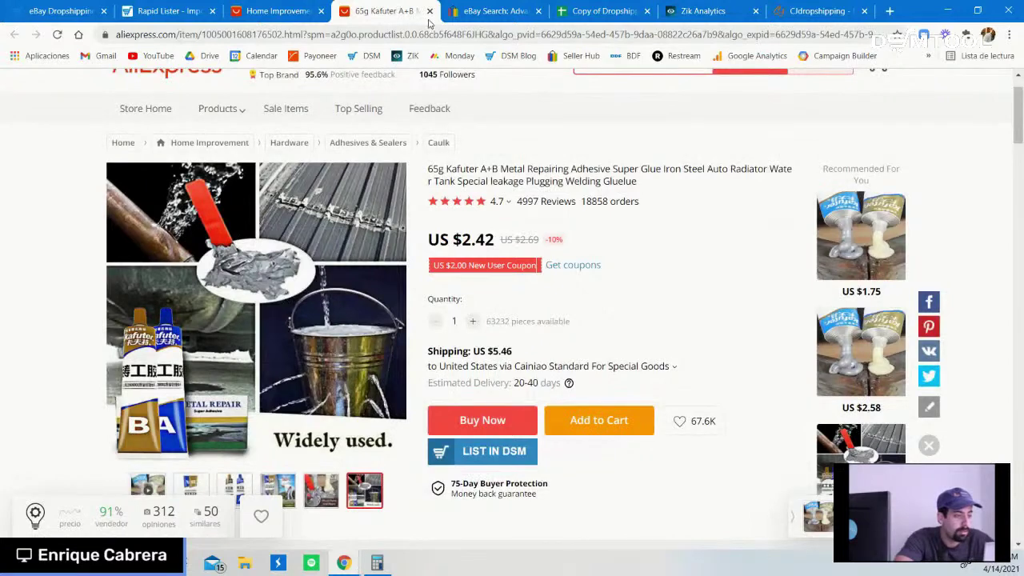
# - Close the adhesive's page and open the double-sided nano tape product from the Home Improvement results
pyautogui.click(430, 11)
pyautogui.click(280, 10)
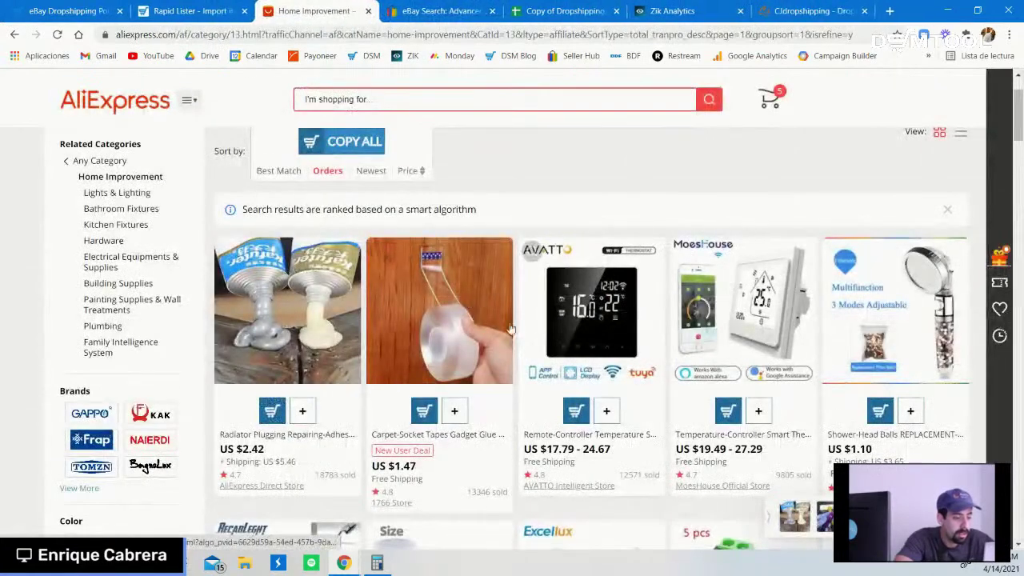
pyautogui.click(463, 324)
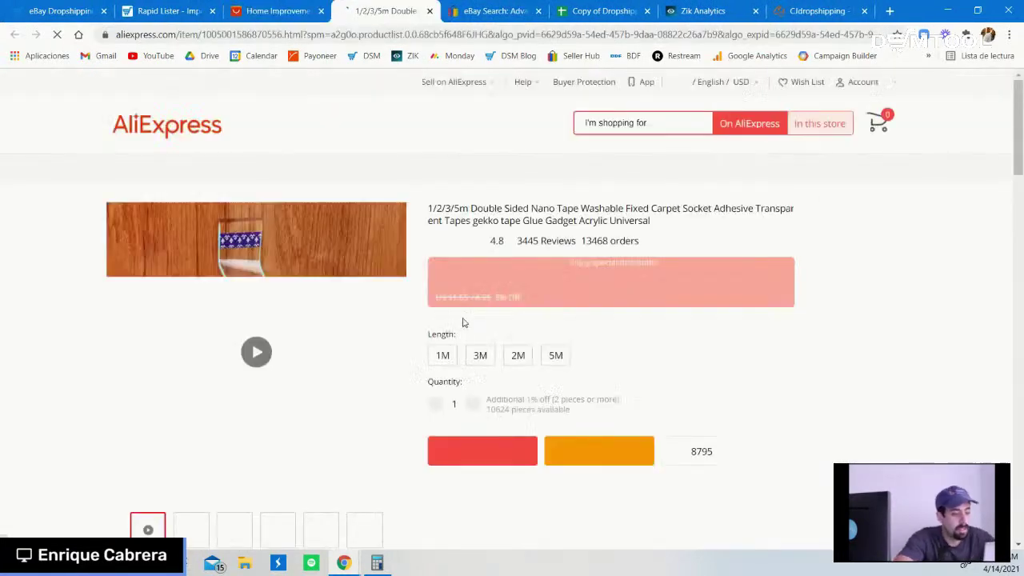
# - Set the nano tape's shipping method to AliExpress Standard Shipping and apply it
pyautogui.scroll(-3, 717, 371)
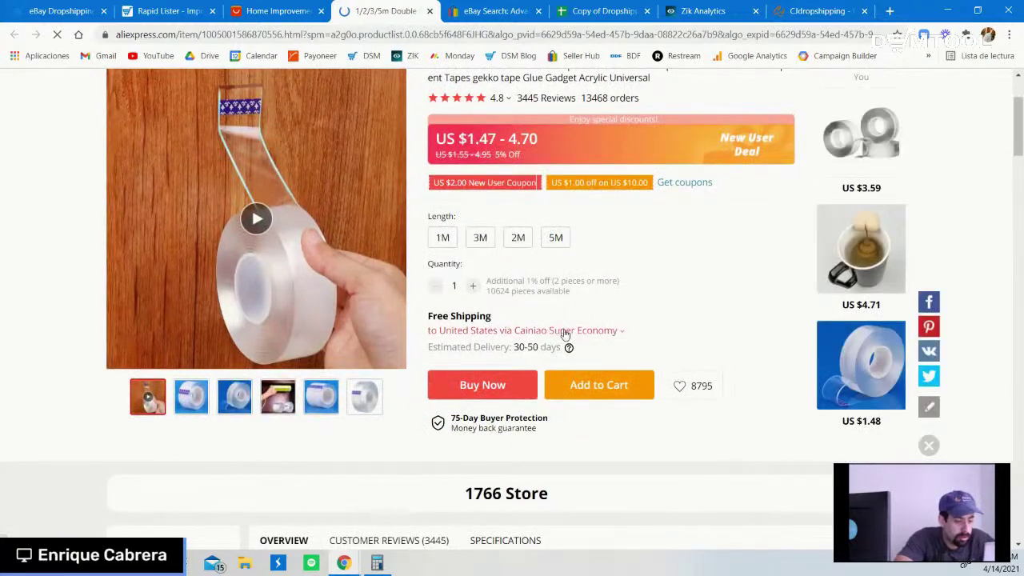
pyautogui.click(565, 332)
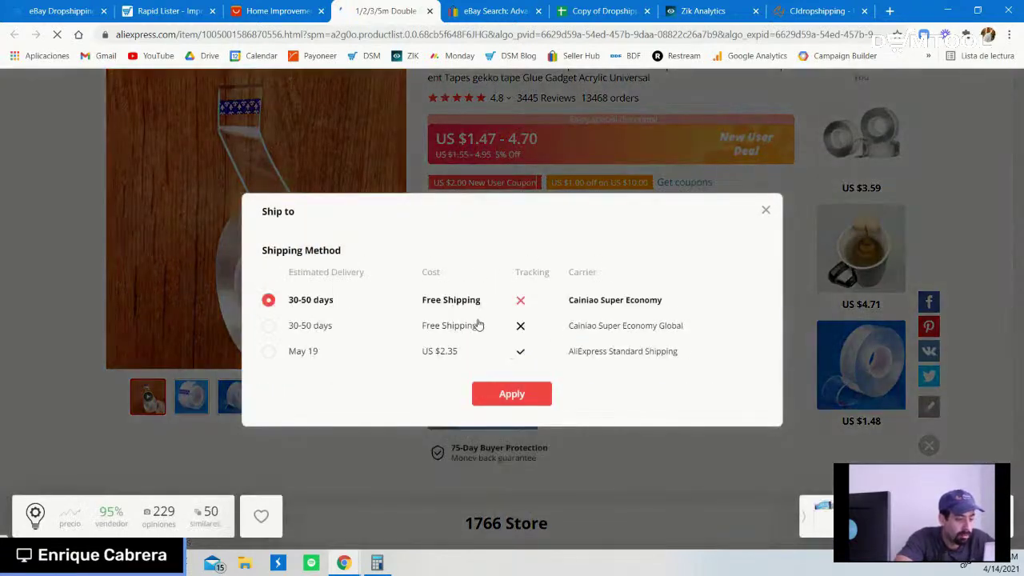
pyautogui.click(520, 364)
pyautogui.click(512, 408)
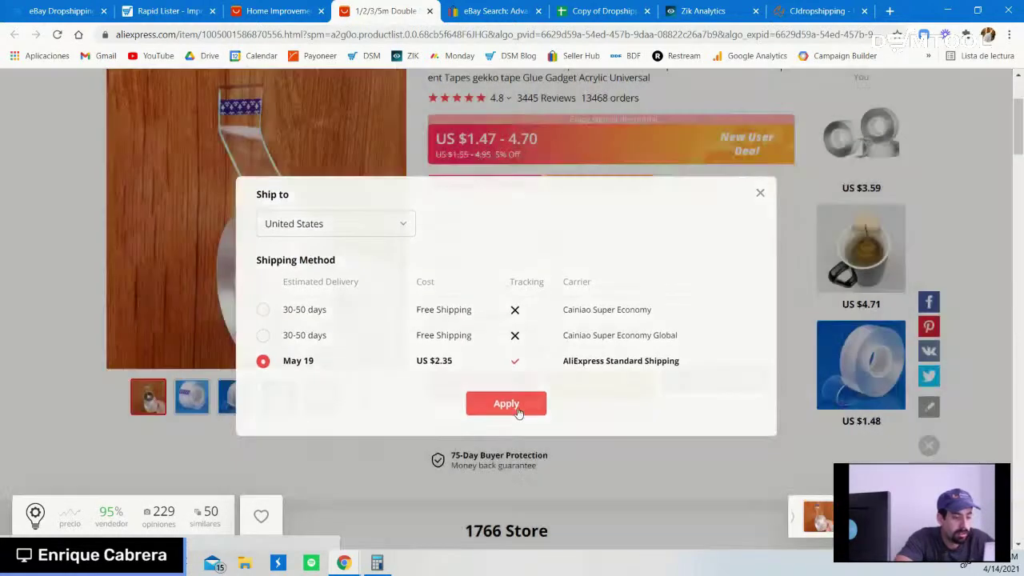
# - Copy the nano tape's full title and replace the keywords in eBay's Advanced Search with it
pyautogui.scroll(2, 544, 194)
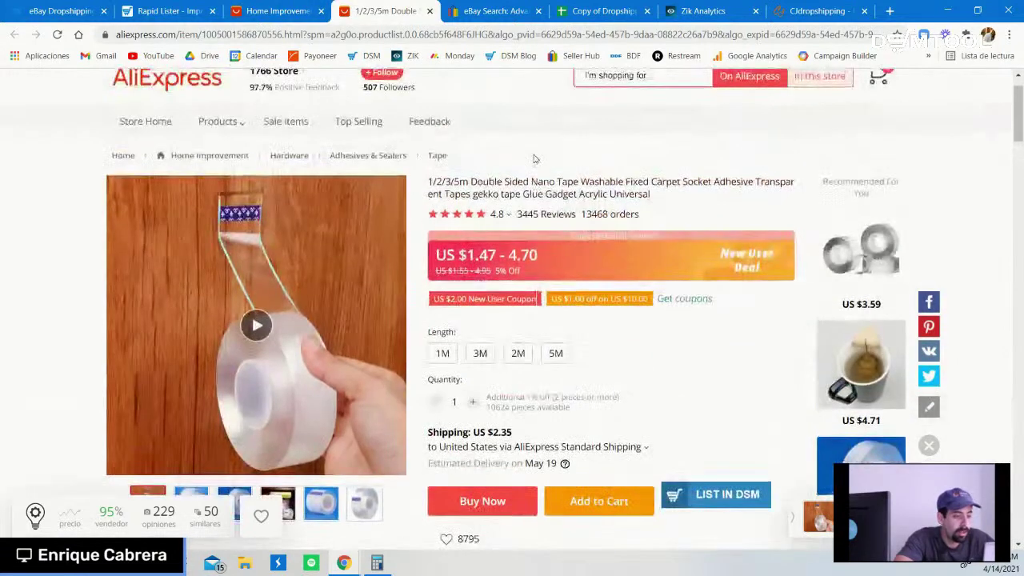
pyautogui.tripleClick(544, 195)
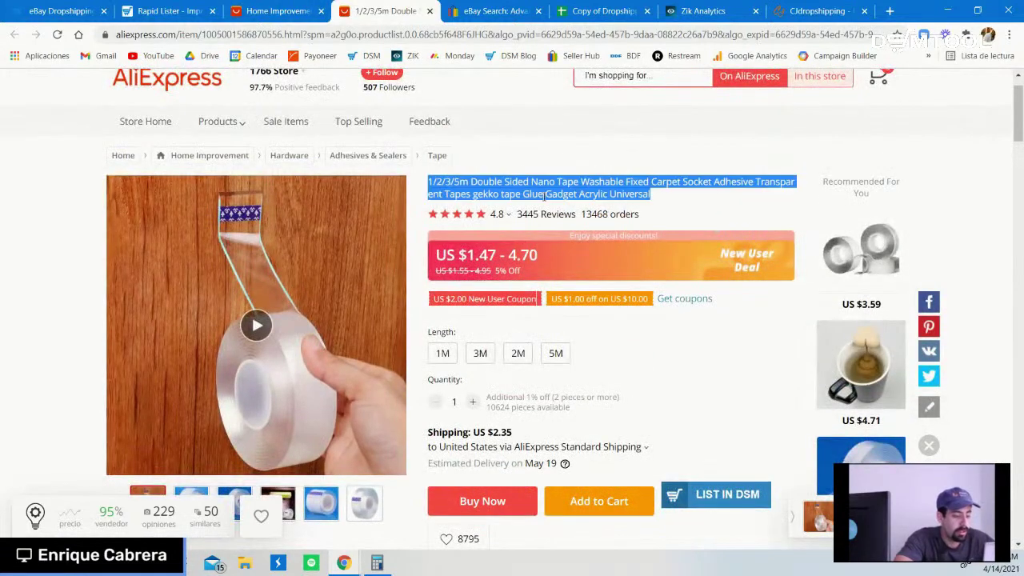
pyautogui.click(495, 10)
pyautogui.scroll(3, 480, 220)
pyautogui.tripleClick(451, 232)
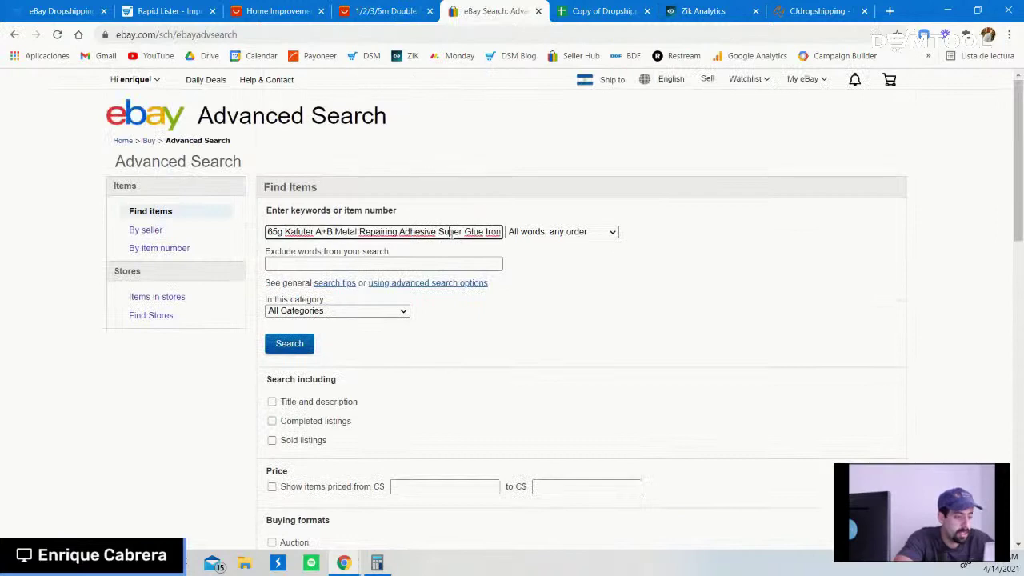
pyautogui.press('BackSpace')
pyautogui.write('Transparent Tapes gekko tape Glue Gadget Acrylic Universal')
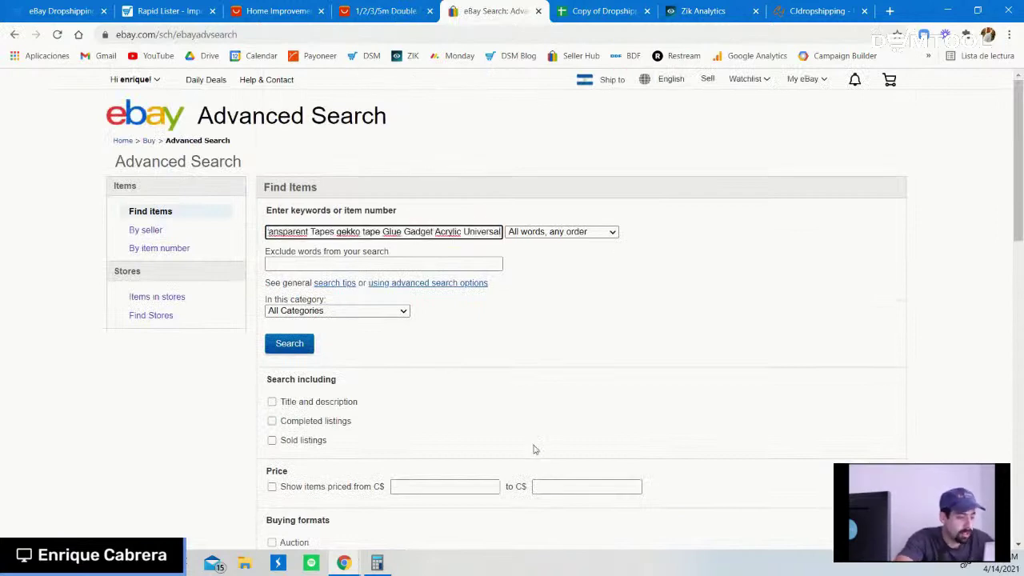
# - Return to the nano tape's AliExpress page and select the 5M length option
pyautogui.scroll(-2, 535, 450)
pyautogui.click(469, 321)
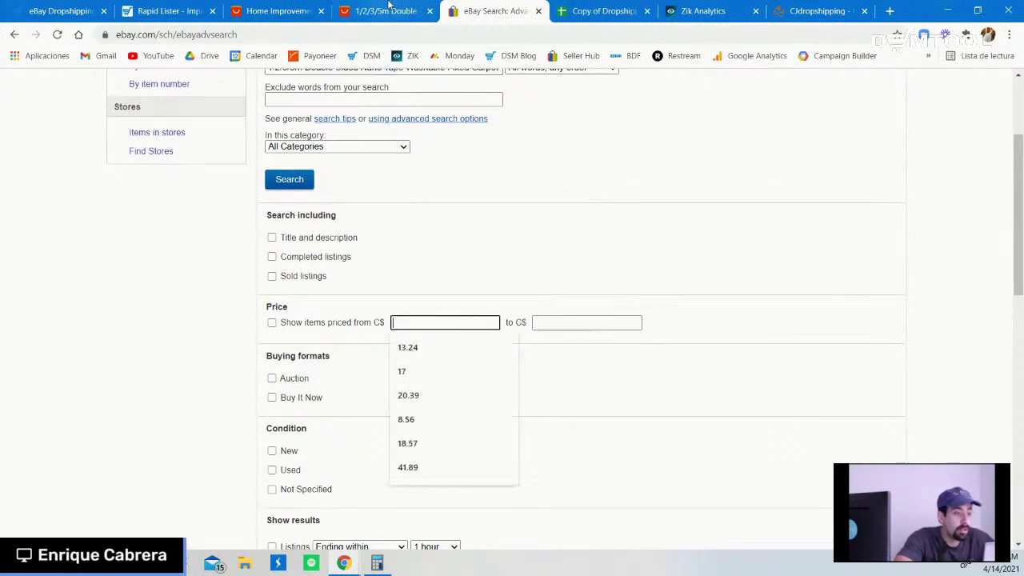
pyautogui.click(388, 7)
pyautogui.scroll(-1, 692, 396)
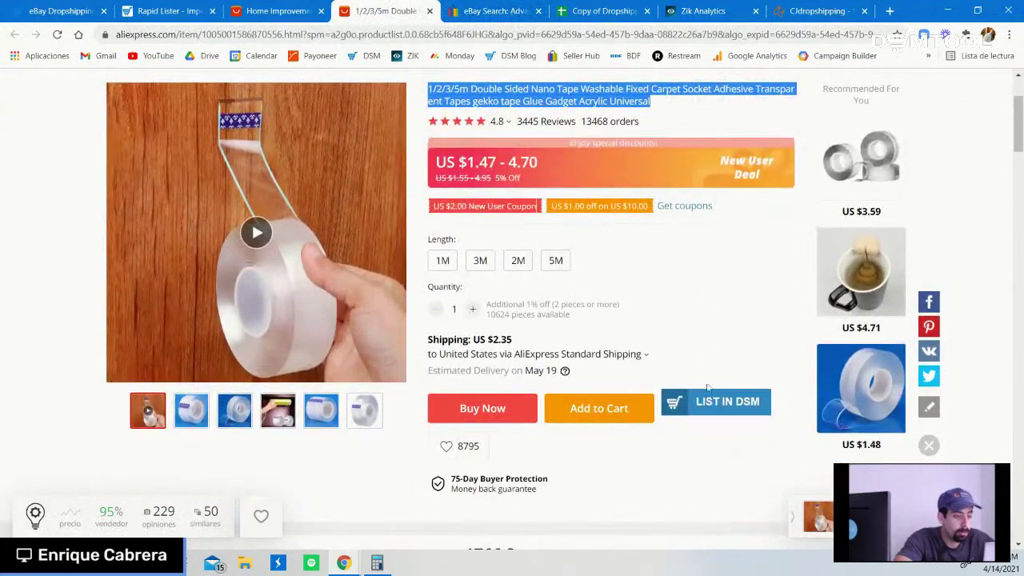
pyautogui.click(555, 261)
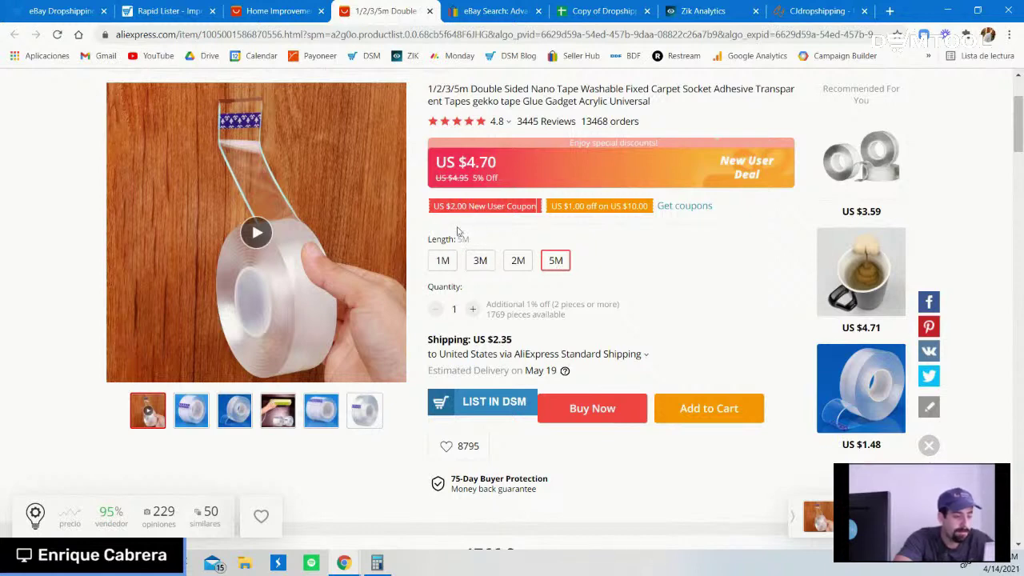
pyautogui.scroll(1, 640, 292)
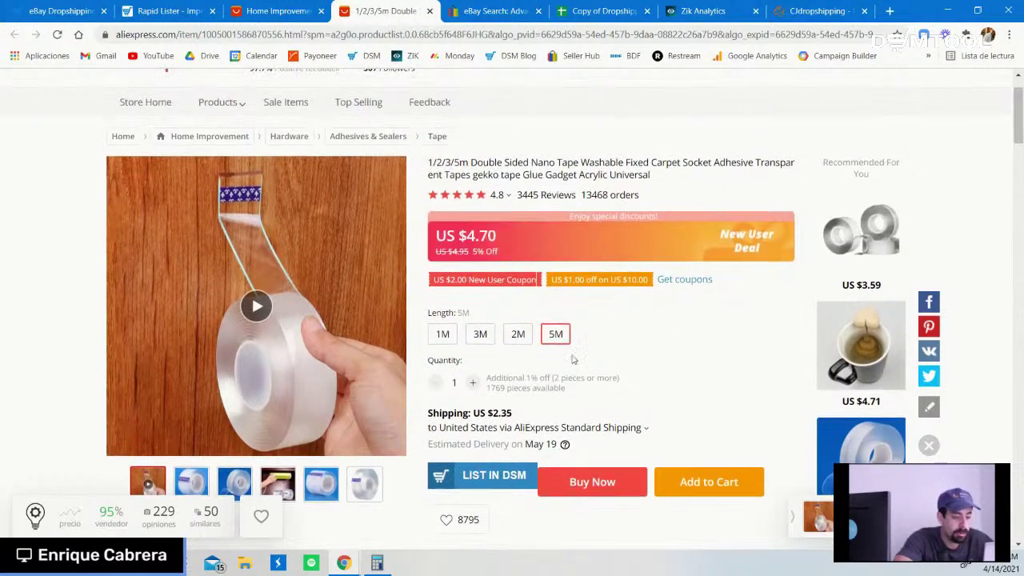
# - Bring up the calculator, add the tape price 4.70 and shipping 2.35, and multiply the sum by 1.3
pyautogui.click(377, 564)
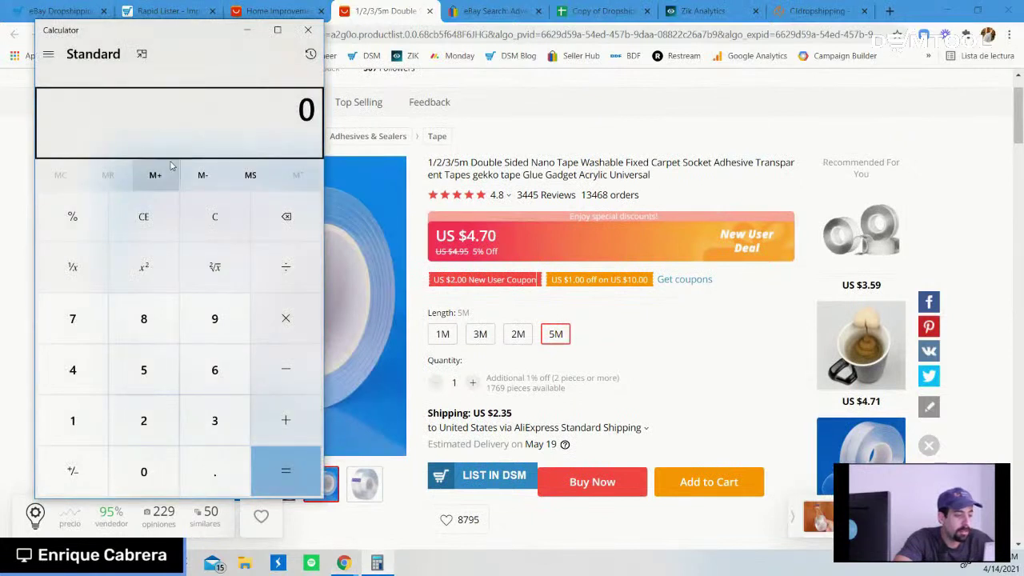
pyautogui.write('5')
pyautogui.press('BackSpace')
pyautogui.write('4.70+')
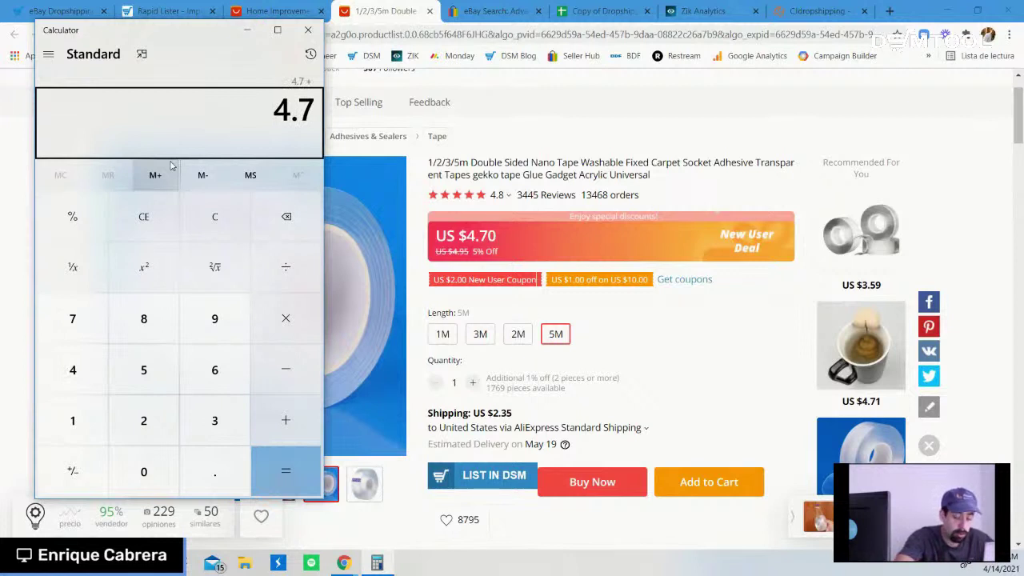
pyautogui.write('2.35')
pyautogui.press('Return')
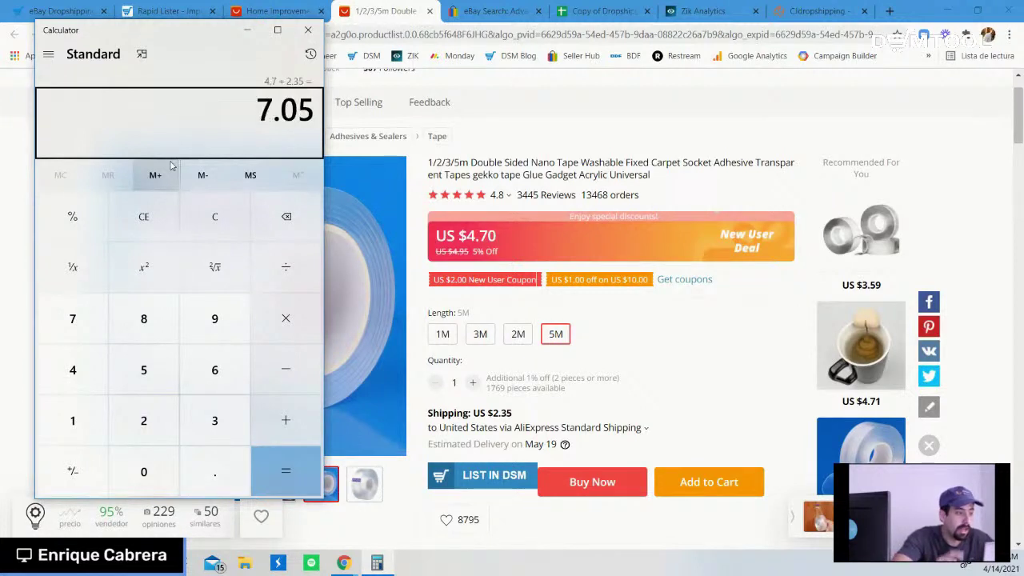
pyautogui.write('*1.3')
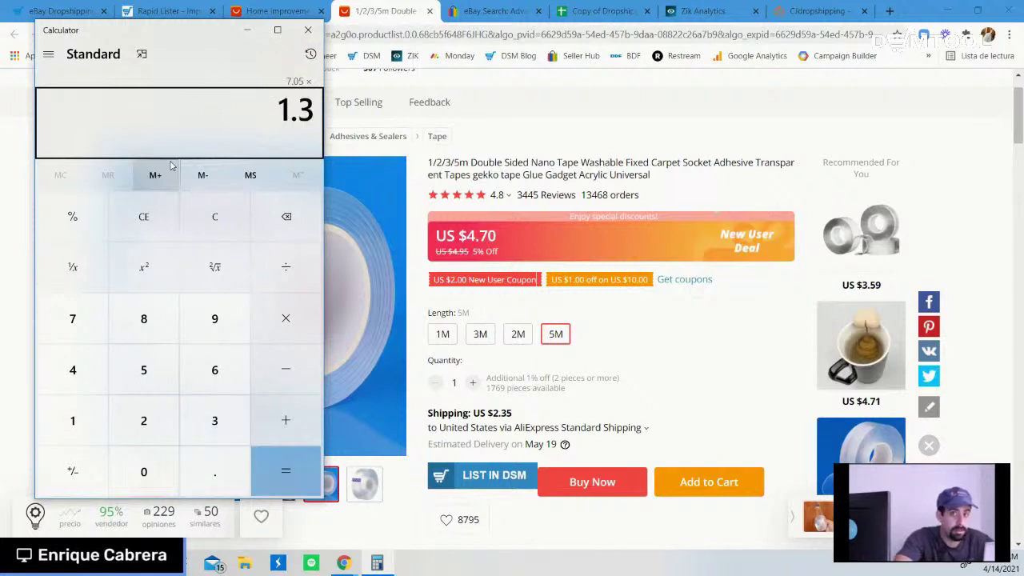
pyautogui.press('Return')
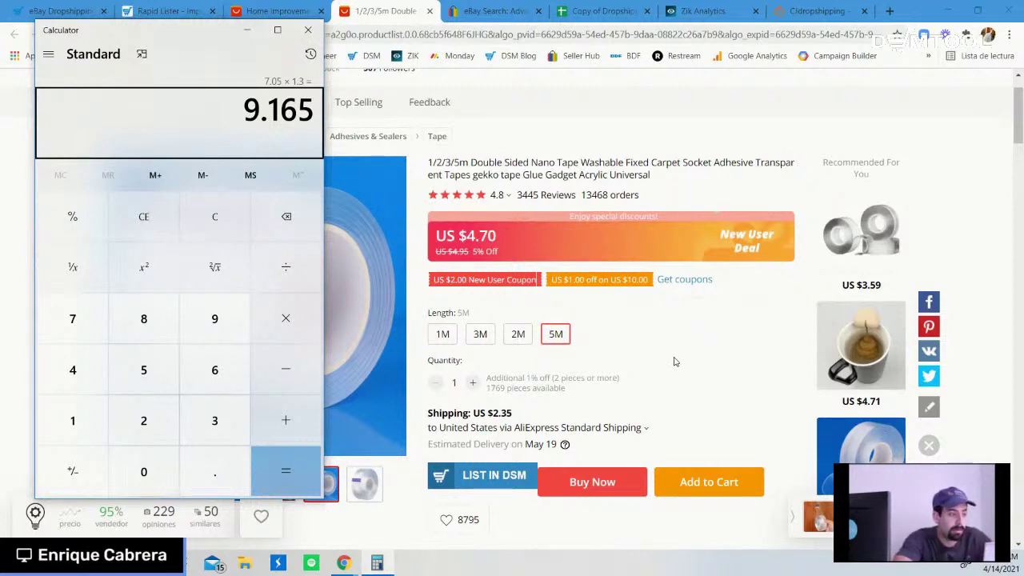
# - Search eBay for the nano tape with a minimum price of 9.16, limited to items located in China, and dismiss the save-search hint
pyautogui.click(494, 11)
pyautogui.write('9.16')
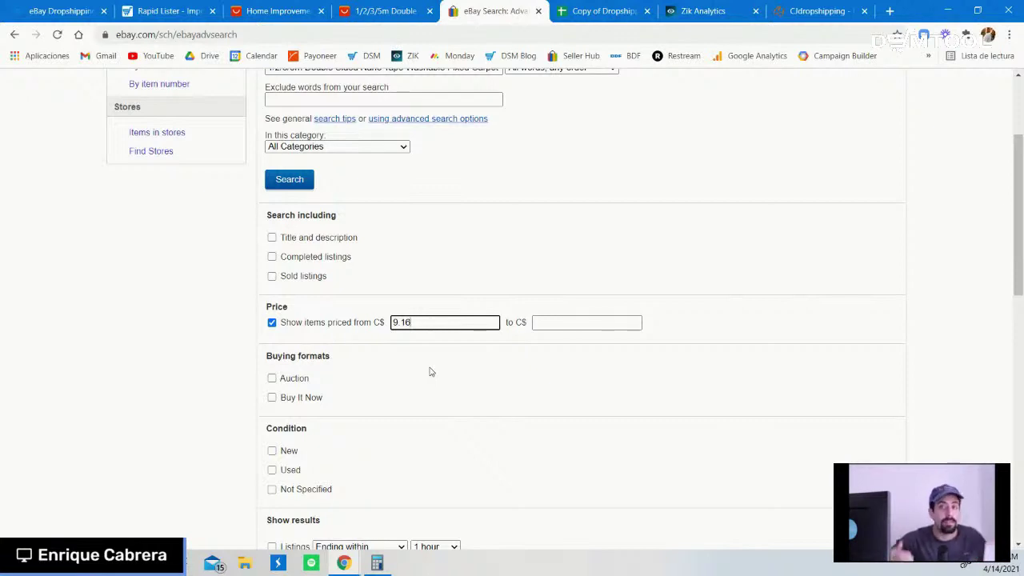
pyautogui.scroll(-6, 430, 371)
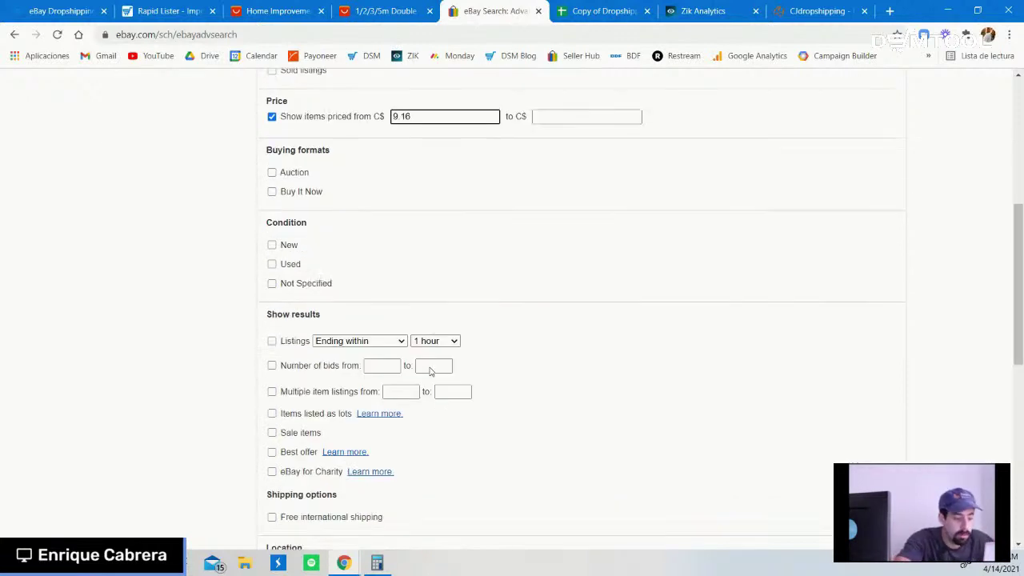
pyautogui.scroll(-3, 532, 323)
pyautogui.click(291, 390)
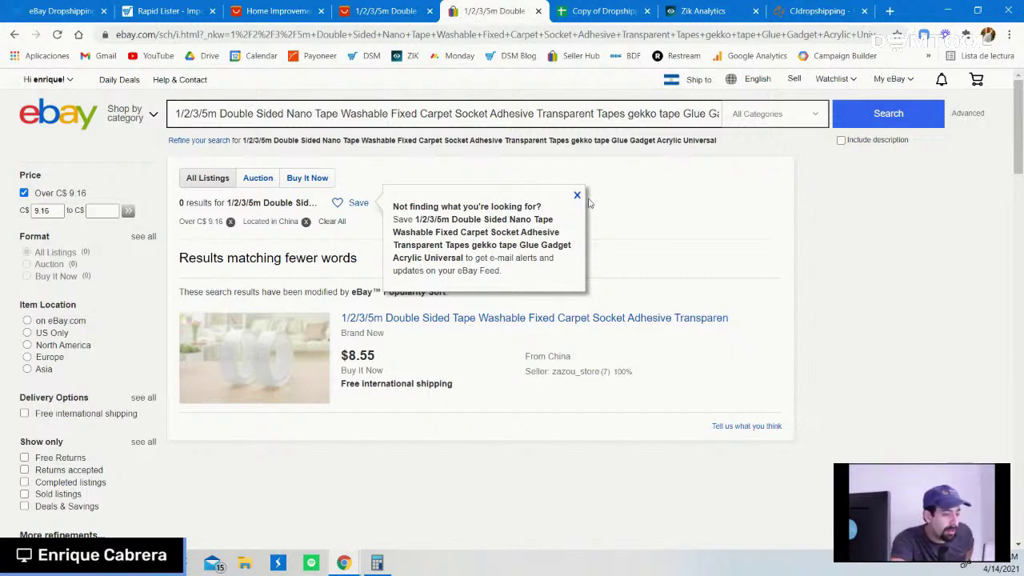
pyautogui.click(577, 196)
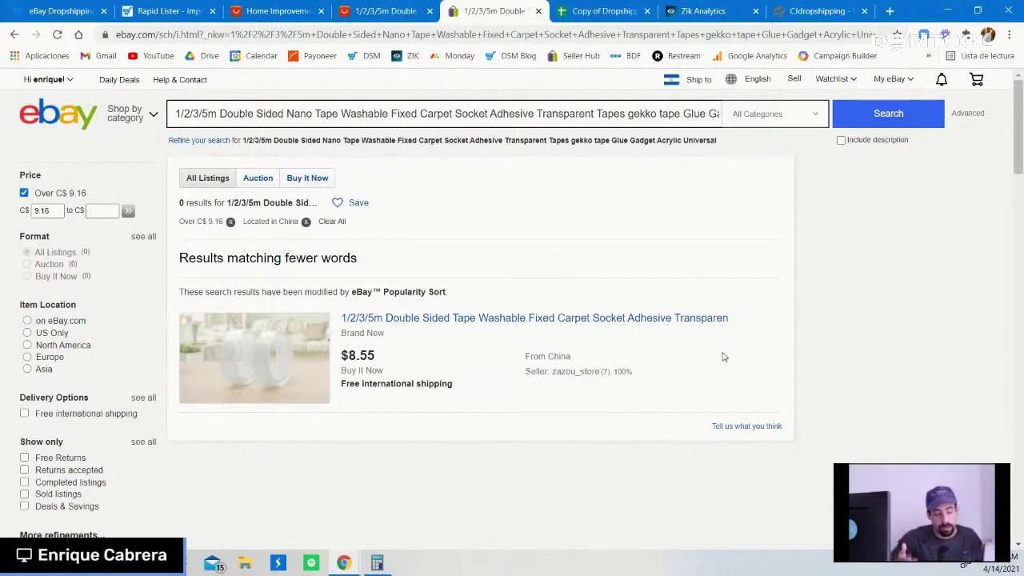
# - Open the matching double-sided tape listing and examine its shipping details, item location and seller information
pyautogui.click(664, 320)
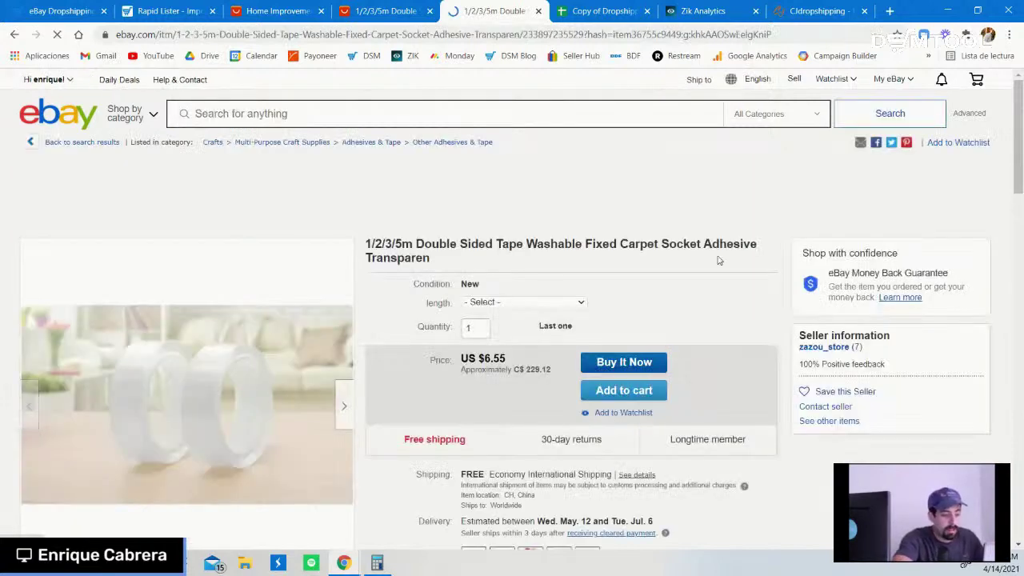
pyautogui.scroll(-3, 430, 419)
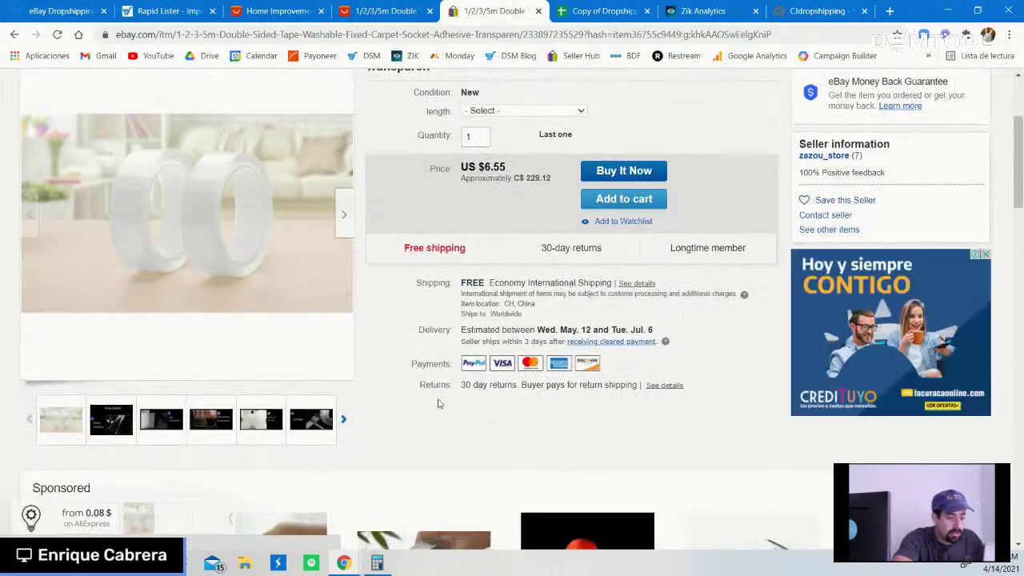
pyautogui.scroll(-8, 448, 408)
pyautogui.scroll(-4, 438, 406)
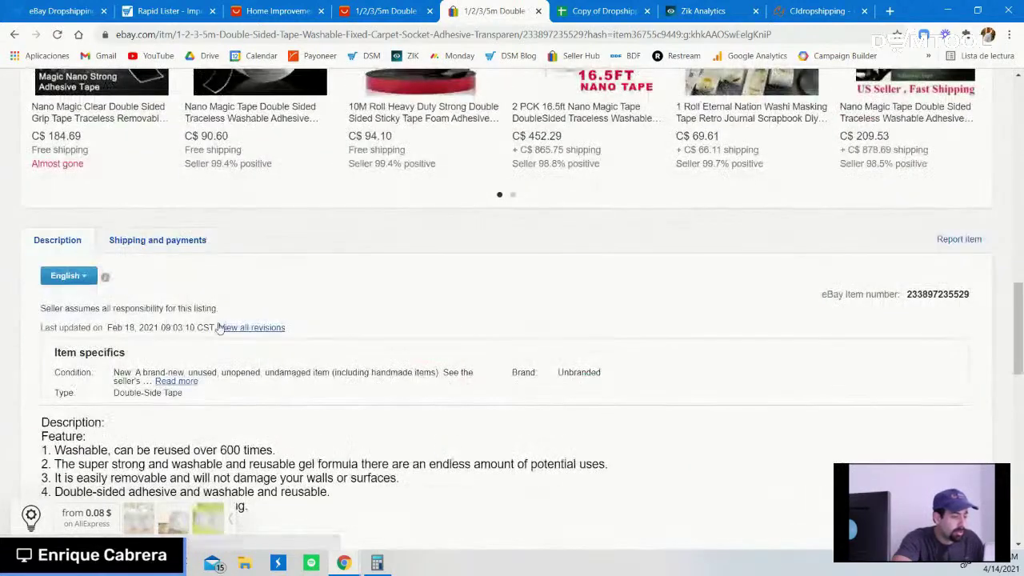
pyautogui.click(188, 239)
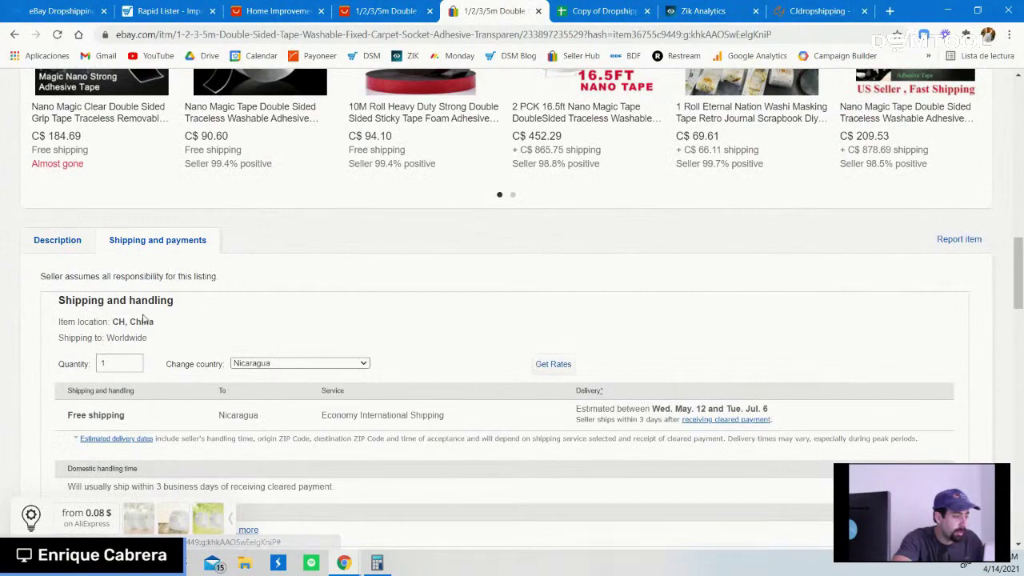
pyautogui.moveTo(159, 322); pyautogui.dragTo(36, 322)
pyautogui.click(422, 267)
pyautogui.scroll(15, 423, 267)
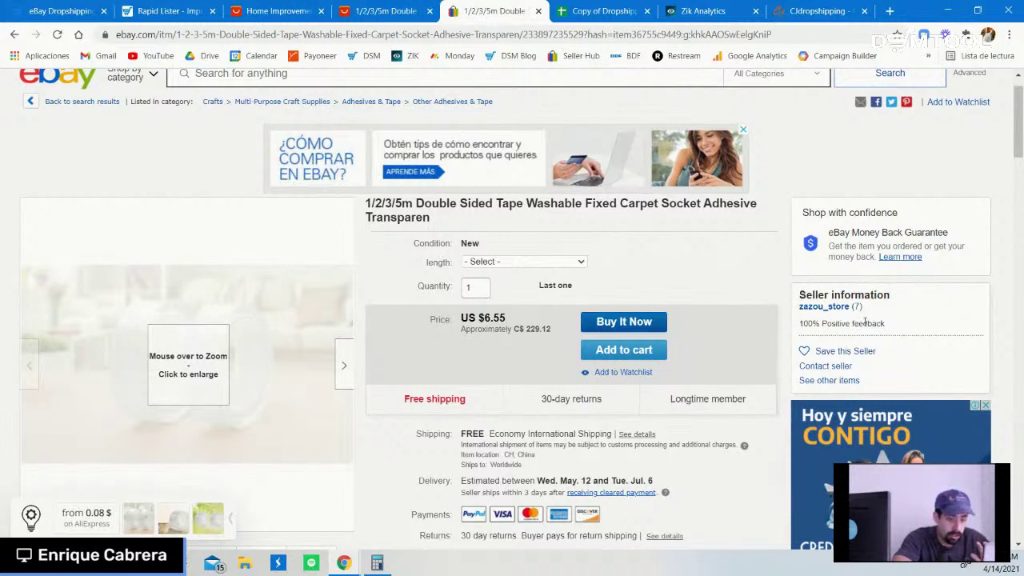
# - Open the tape seller's profile and browse all of the store's items for sale
pyautogui.click(820, 308)
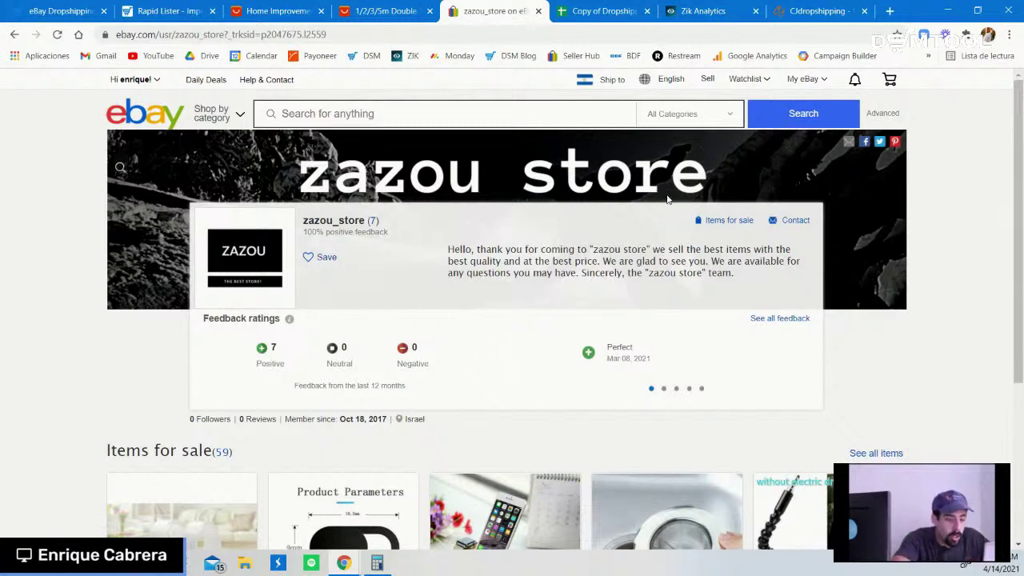
pyautogui.click(725, 226)
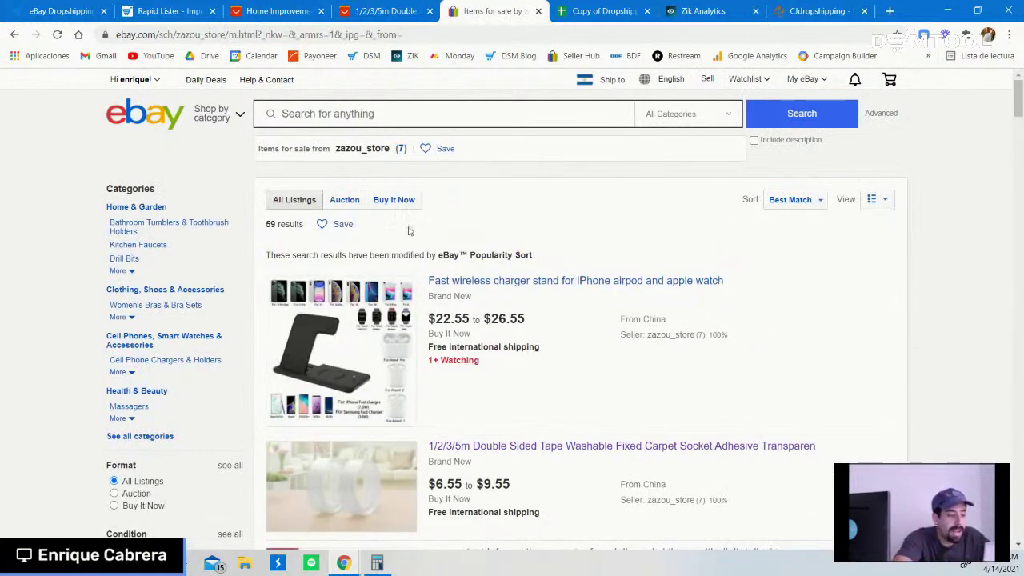
pyautogui.moveTo(535, 256); pyautogui.dragTo(437, 255)
pyautogui.click(605, 253)
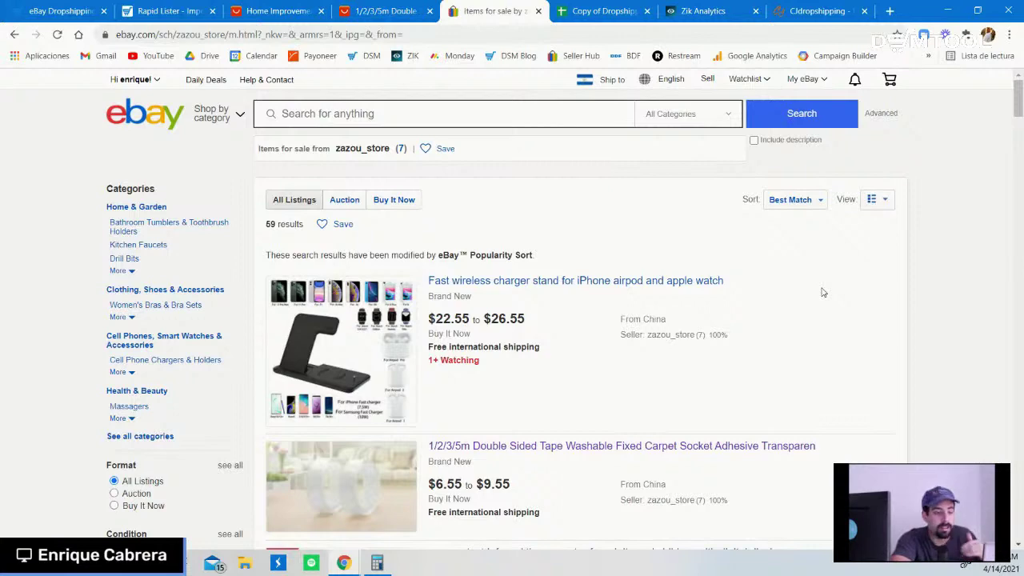
pyautogui.scroll(-2, 822, 292)
pyautogui.scroll(1, 821, 290)
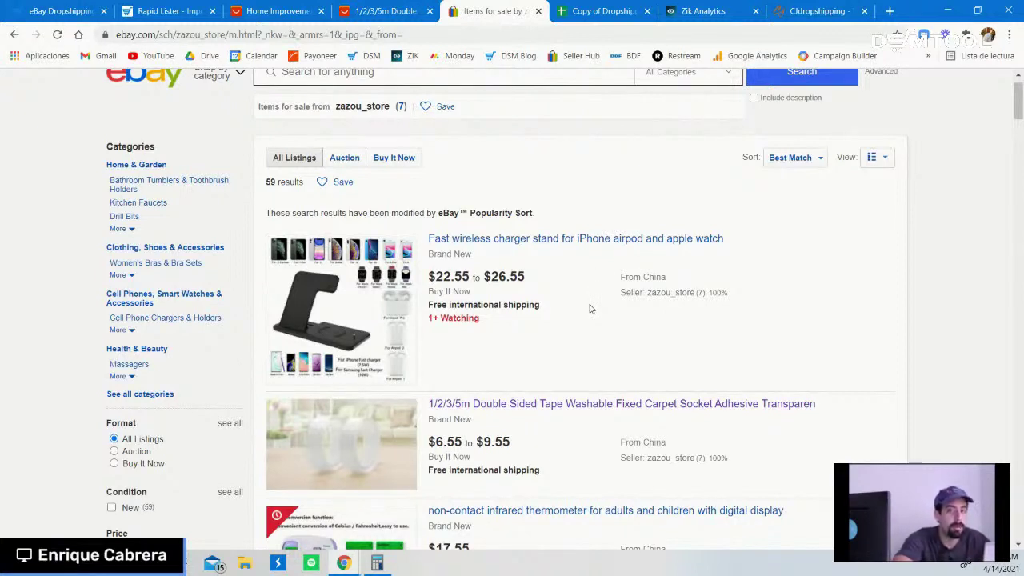
# - Open the store's fast wireless charger stand listing and check the purchase dates in its sales history
pyautogui.click(584, 246)
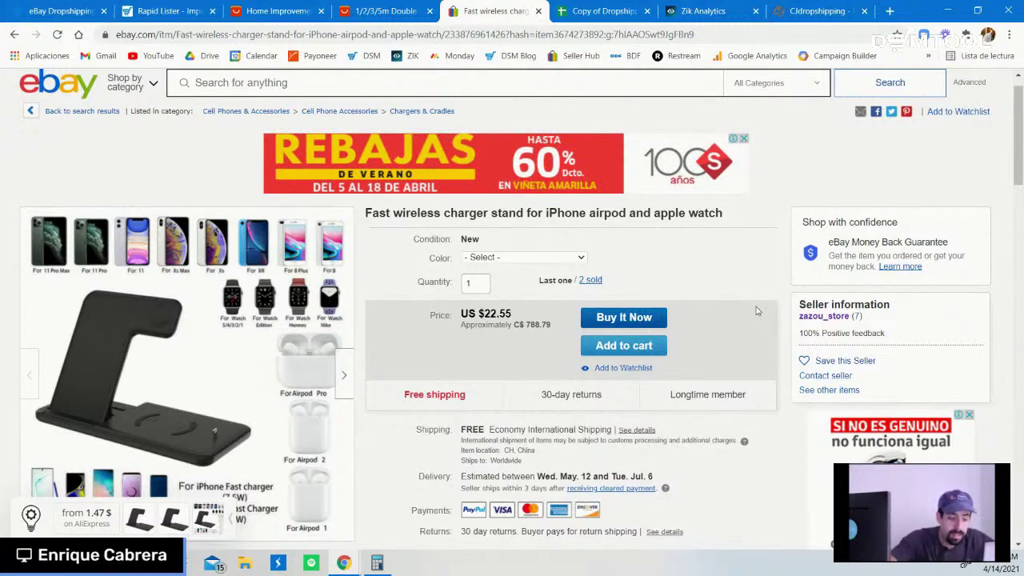
pyautogui.click(591, 283)
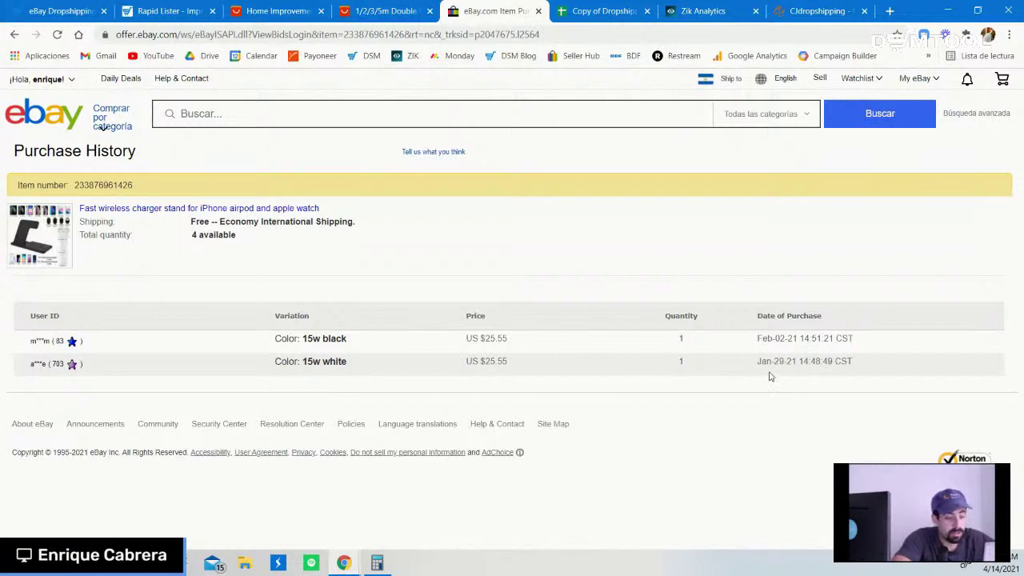
pyautogui.moveTo(757, 339); pyautogui.dragTo(857, 346)
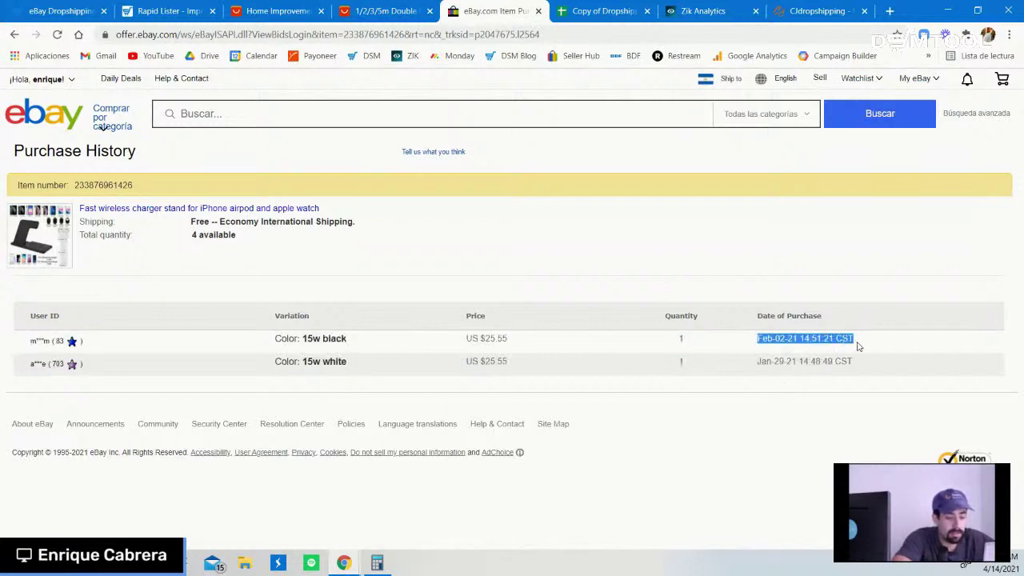
pyautogui.click(727, 329)
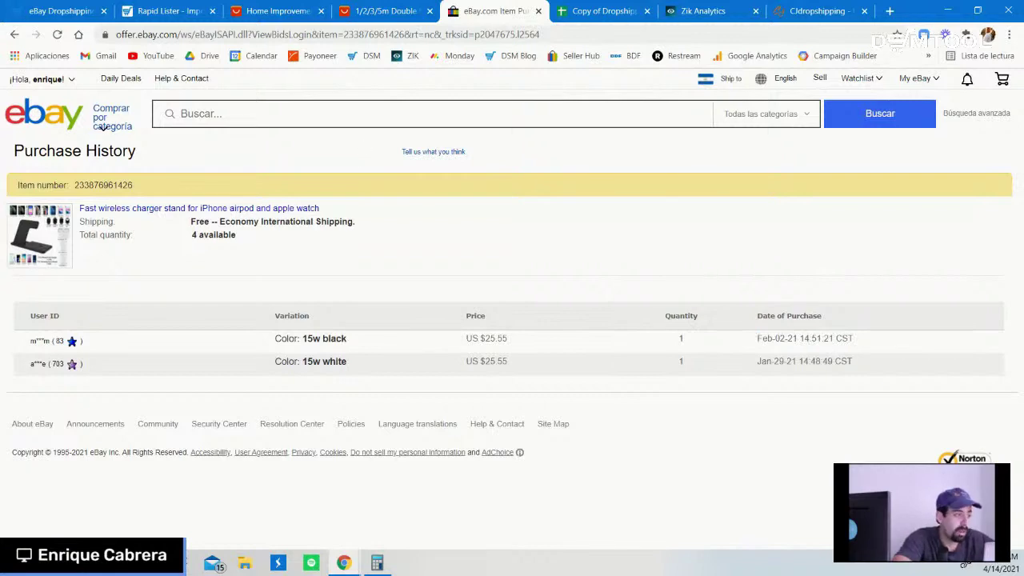
# - Return to the charger stand listing and search AliExpress using its main product image
pyautogui.click(14, 34)
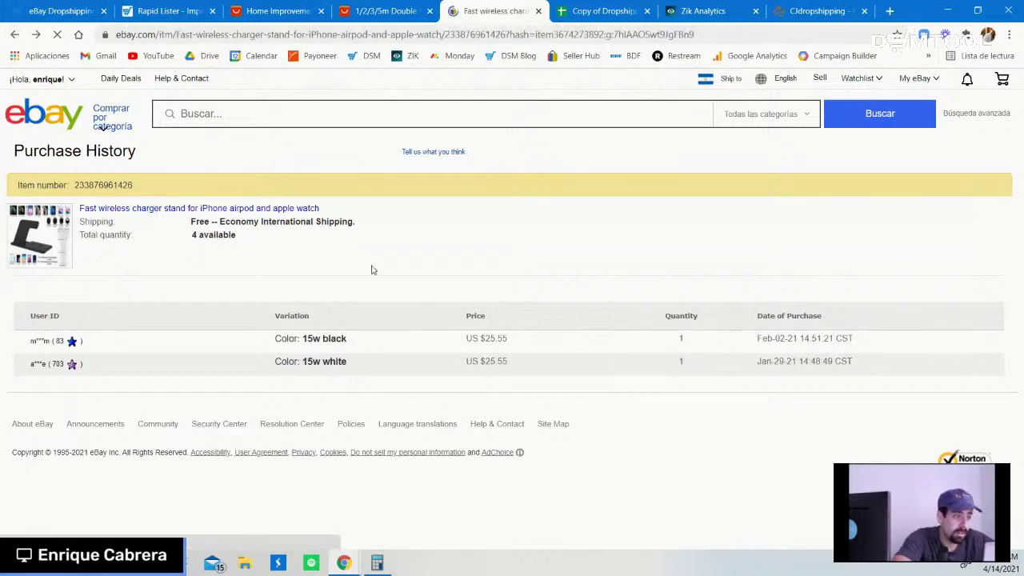
pyautogui.scroll(-2, 724, 250)
pyautogui.scroll(2, 725, 249)
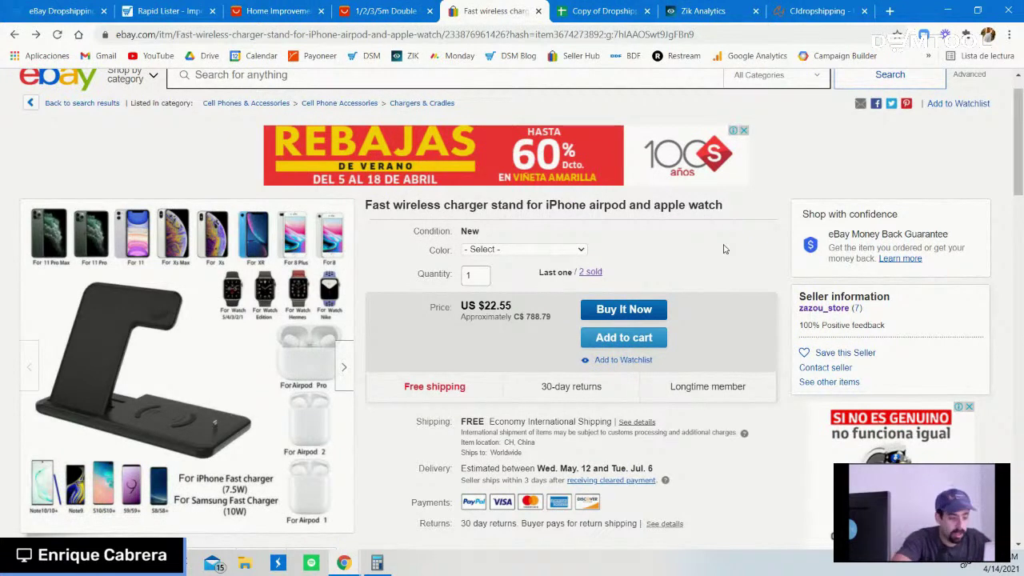
pyautogui.scroll(-1, 724, 248)
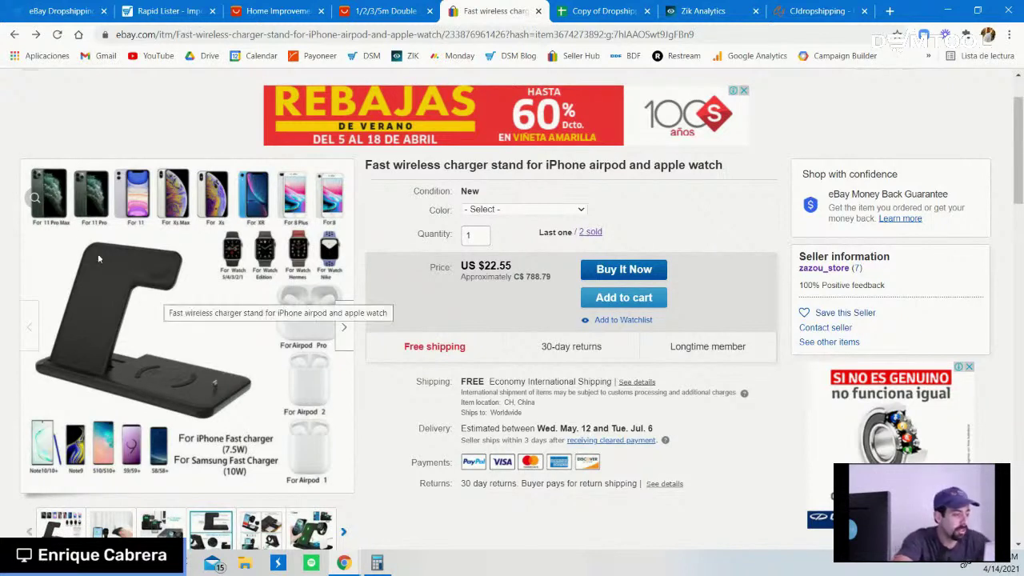
pyautogui.moveTo(67, 205)
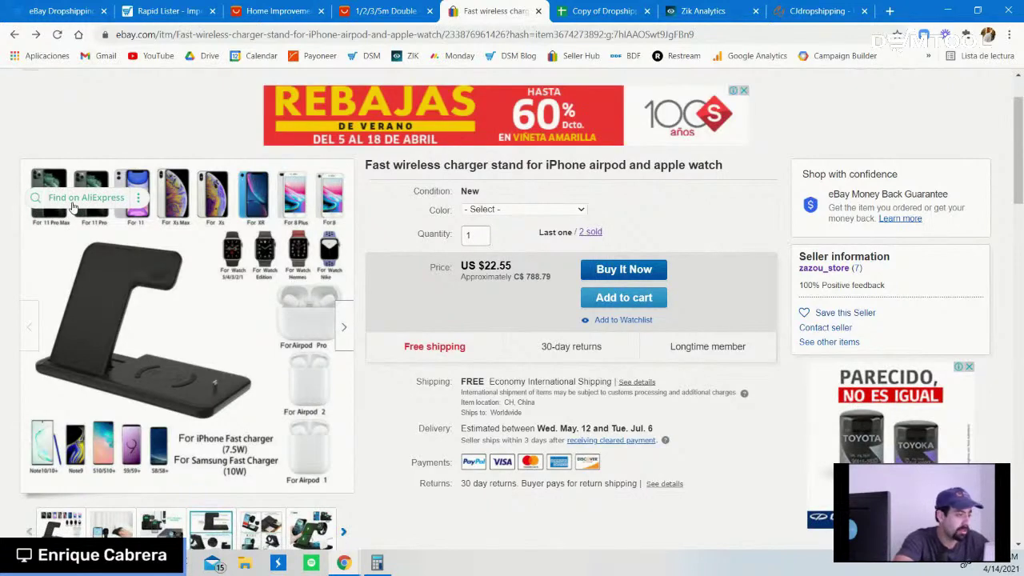
pyautogui.click(72, 205)
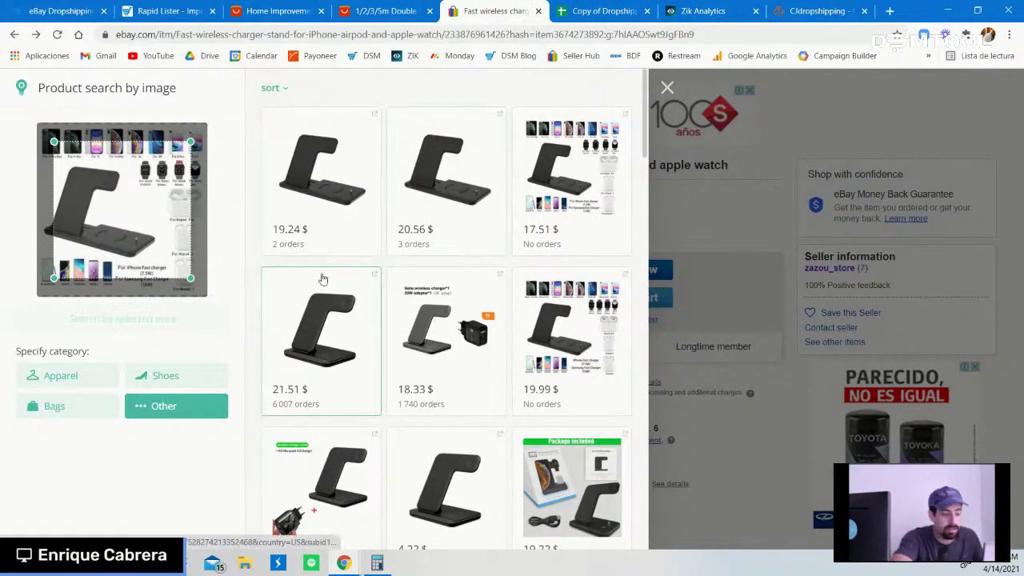
# - Sort the image matches cheapest first, open the 4.22 $ charger stand on AliExpress and look over its options
pyautogui.click(270, 88)
pyautogui.click(279, 138)
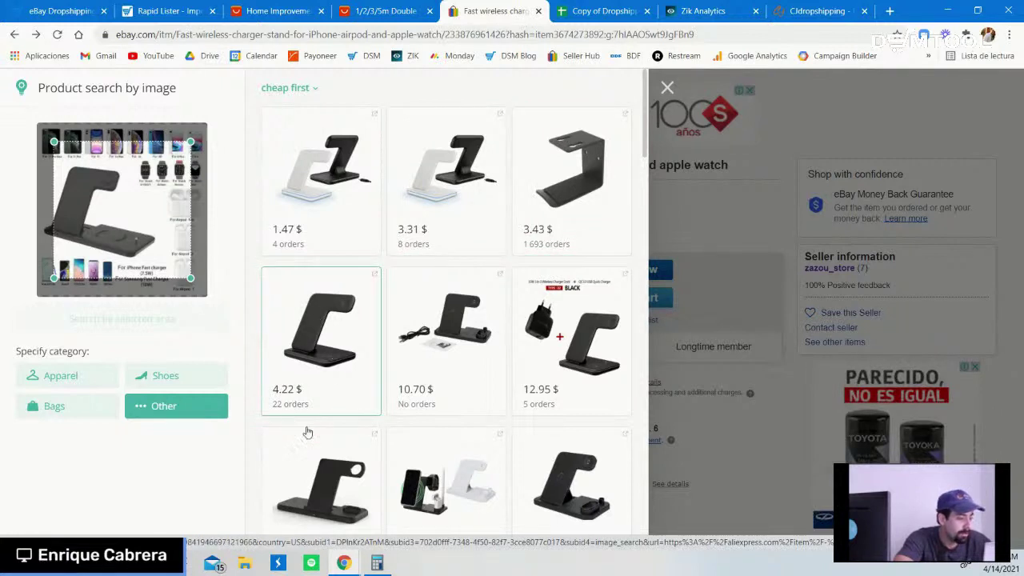
pyautogui.click(298, 344)
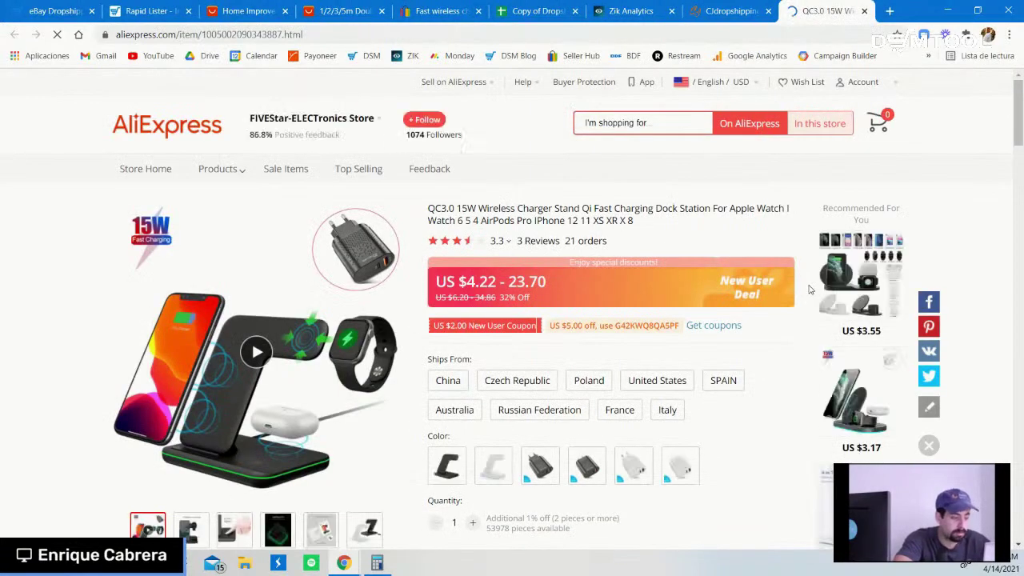
pyautogui.scroll(-2, 796, 360)
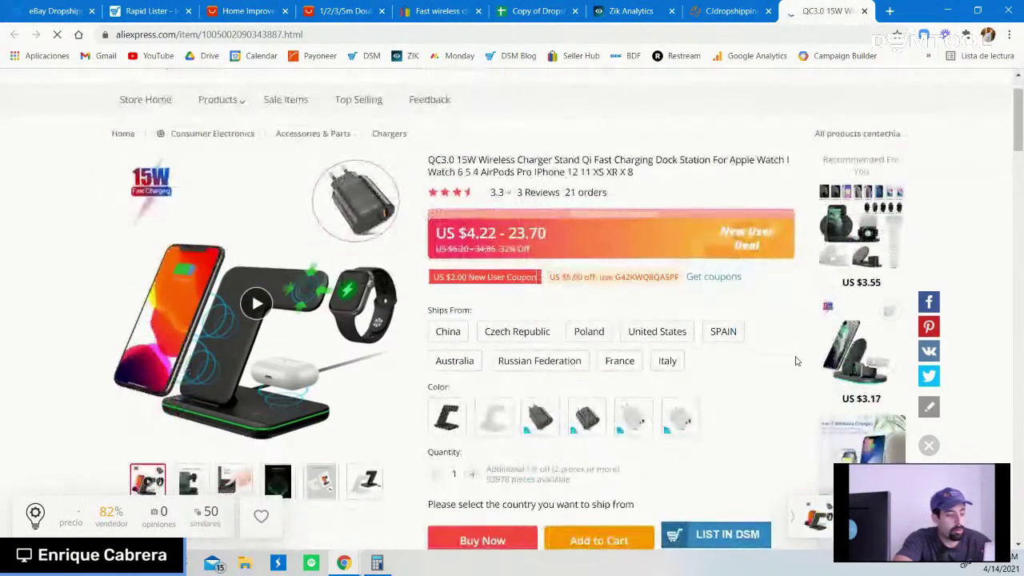
pyautogui.scroll(-2, 796, 361)
pyautogui.scroll(3, 796, 361)
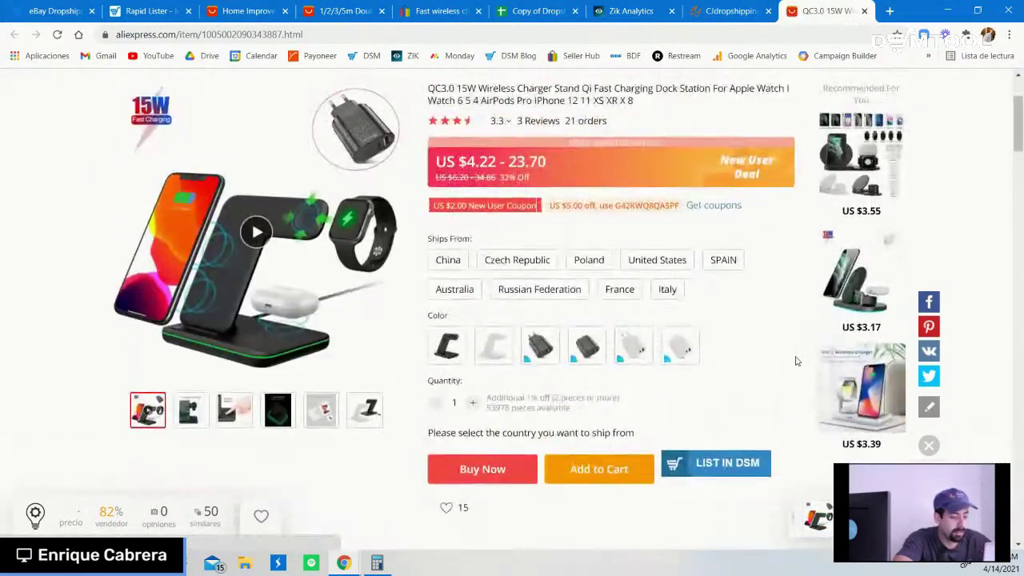
# - Return to the charger stand's image matches, remove the price sorting and open the 21.51 $ match with 6 007 orders
pyautogui.click(410, 7)
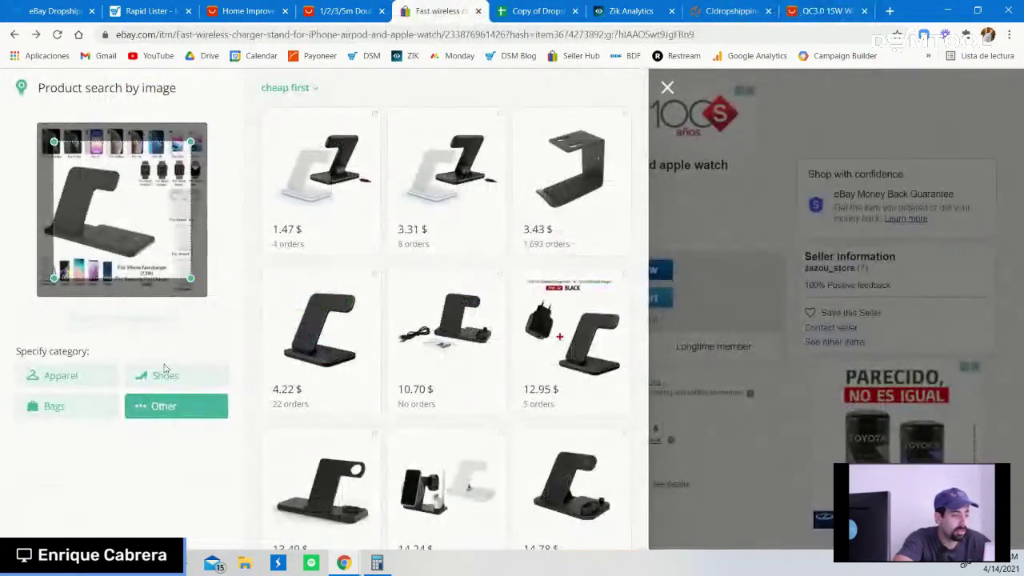
pyautogui.click(309, 90)
pyautogui.click(297, 111)
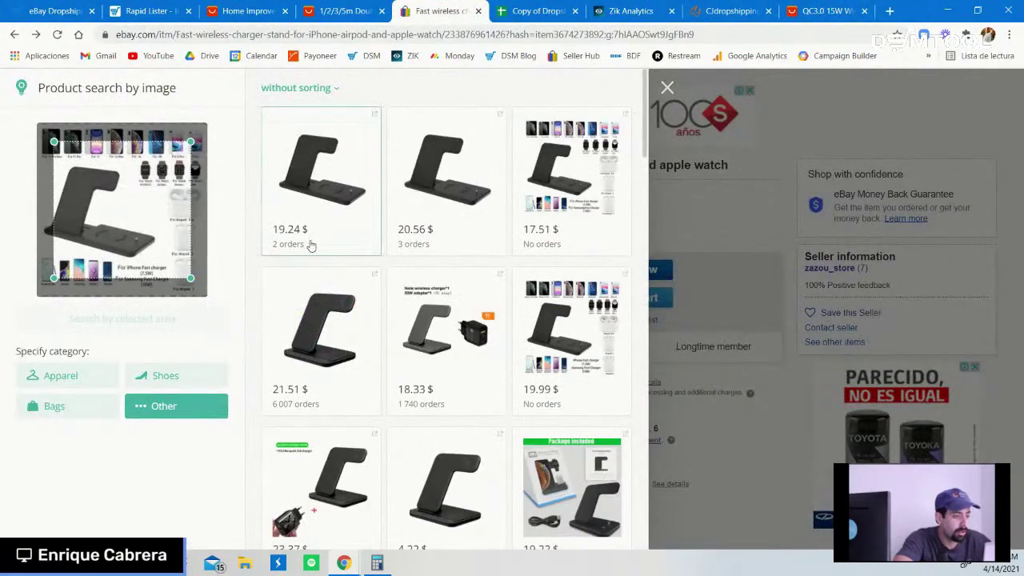
pyautogui.click(324, 372)
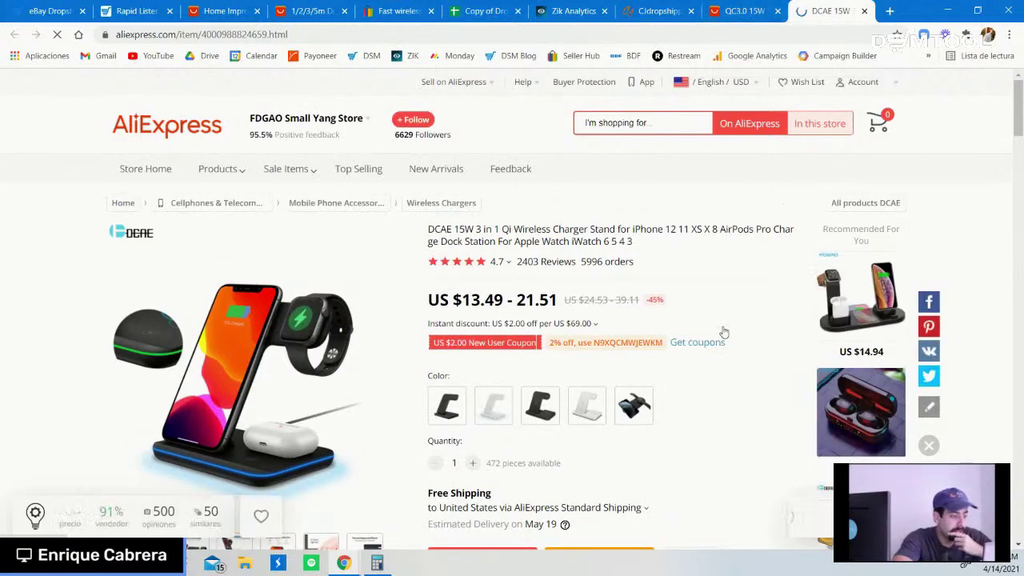
# - Go back to the charger stand's unsorted image matches and look through the alternative supplier offers and their order counts
pyautogui.click(749, 6)
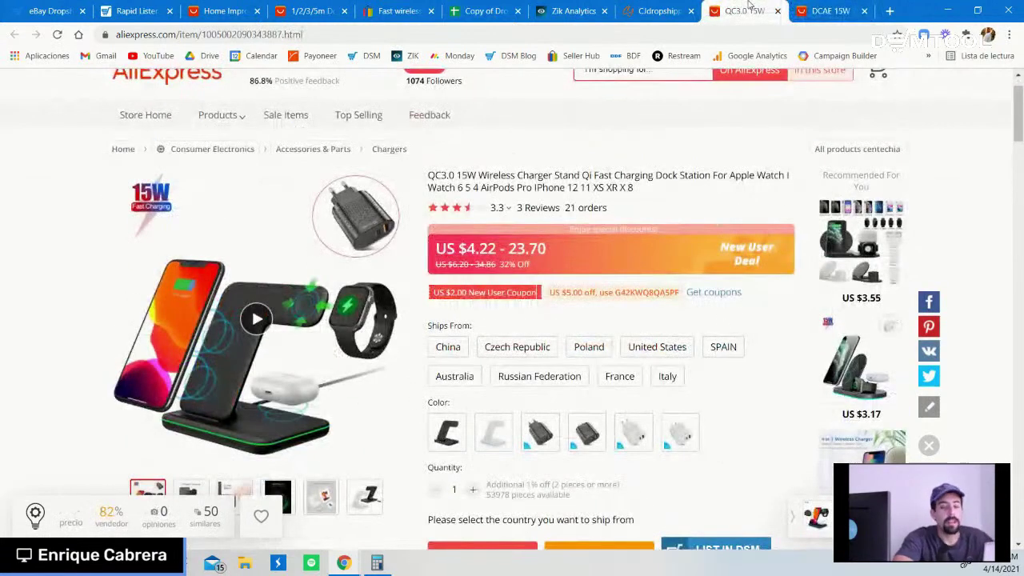
pyautogui.click(397, 5)
pyautogui.scroll(-7, 473, 190)
pyautogui.scroll(-4, 473, 189)
pyautogui.scroll(10, 473, 189)
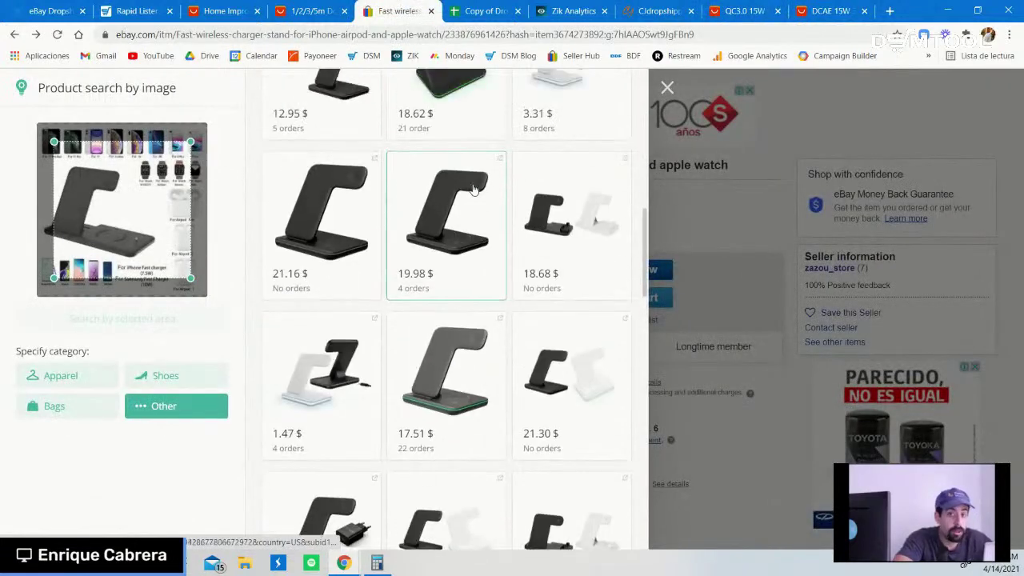
pyautogui.scroll(1, 473, 189)
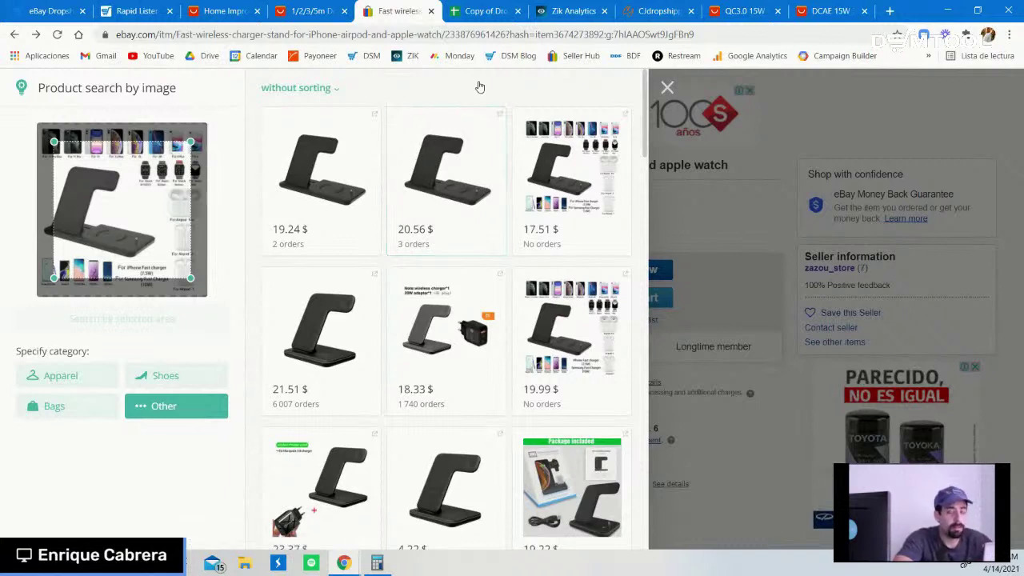
# - On the QC3.0 15W charger stand listing, choose shipping from China and the black color, and review the price and delivery details
pyautogui.click(829, 10)
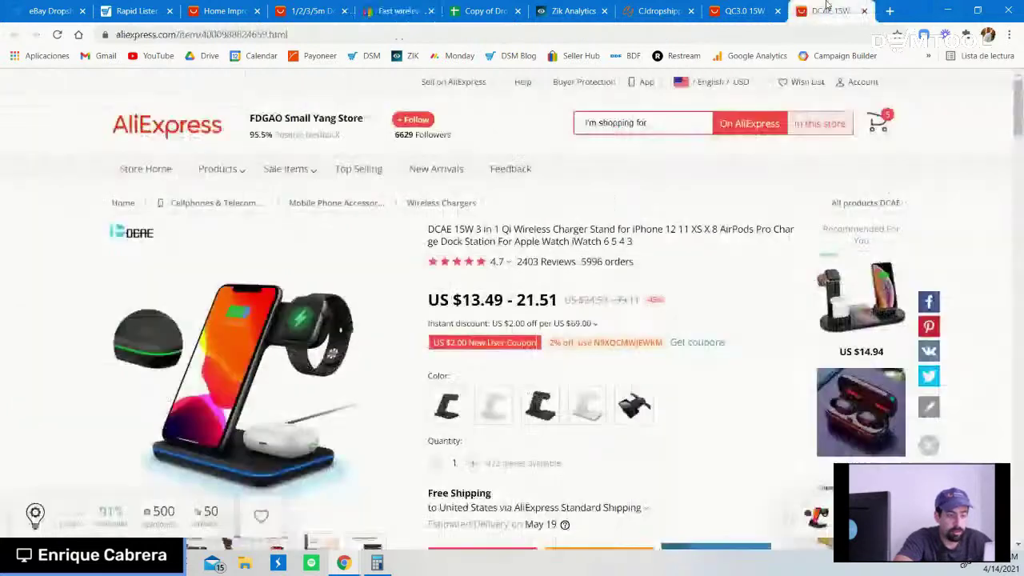
pyautogui.click(764, 7)
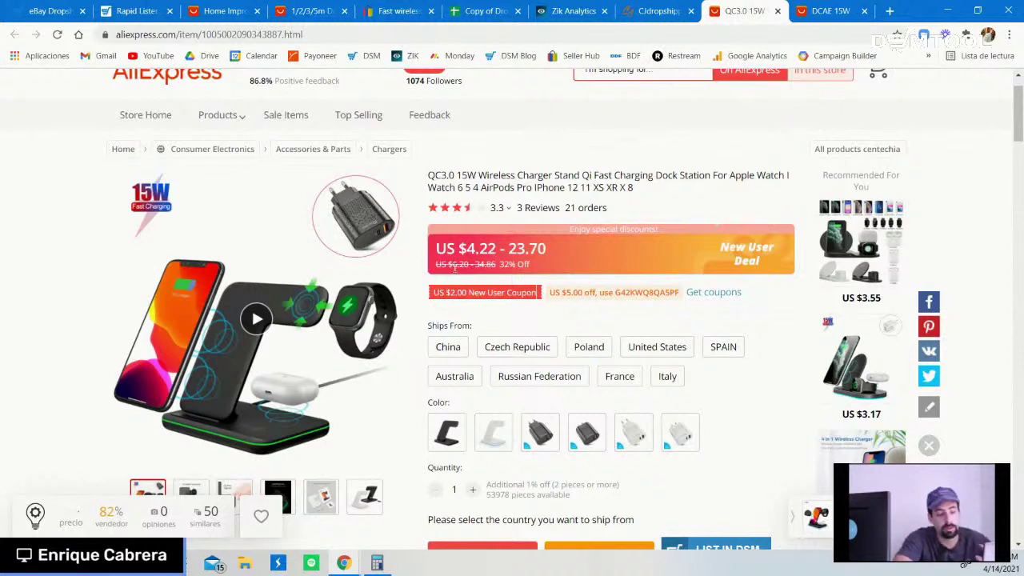
pyautogui.click(445, 350)
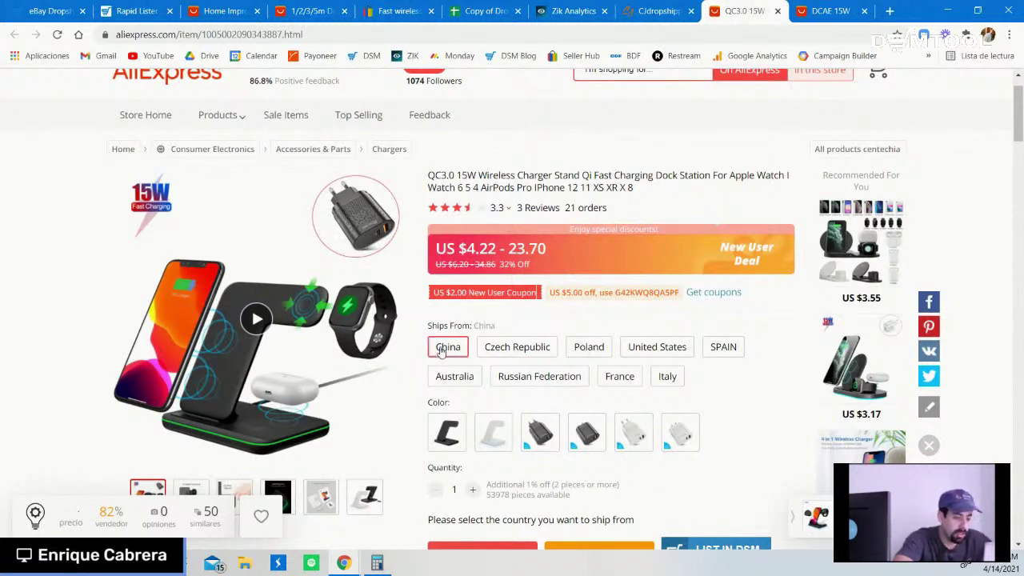
pyautogui.scroll(-1, 608, 396)
pyautogui.click(452, 406)
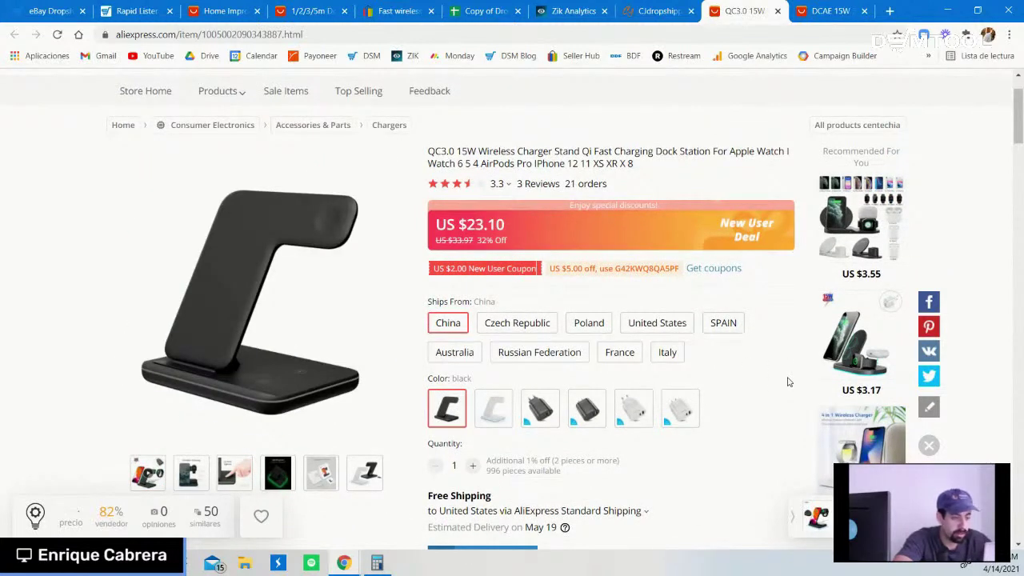
pyautogui.scroll(-2, 787, 381)
pyautogui.scroll(1, 787, 382)
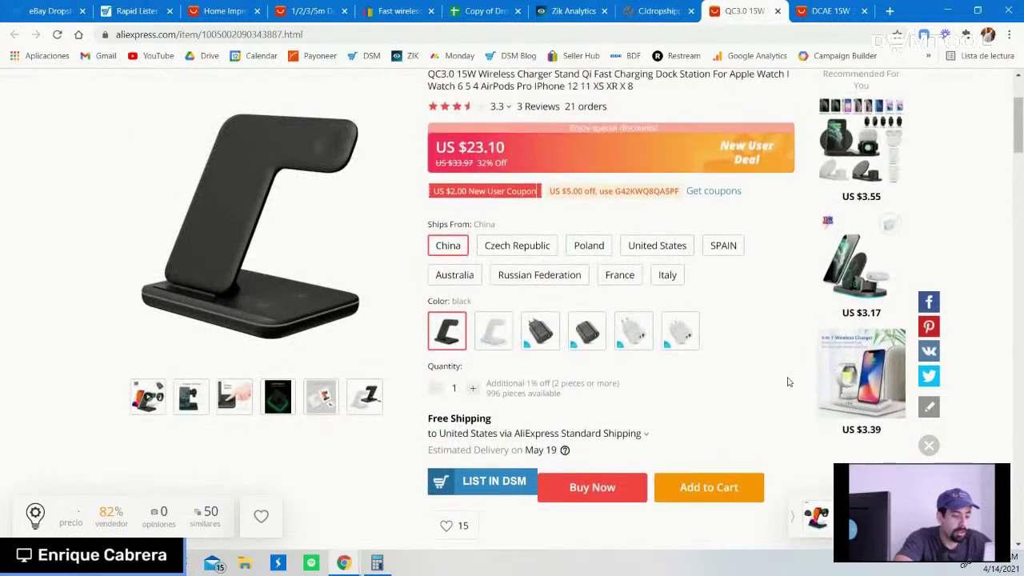
pyautogui.scroll(2, 787, 382)
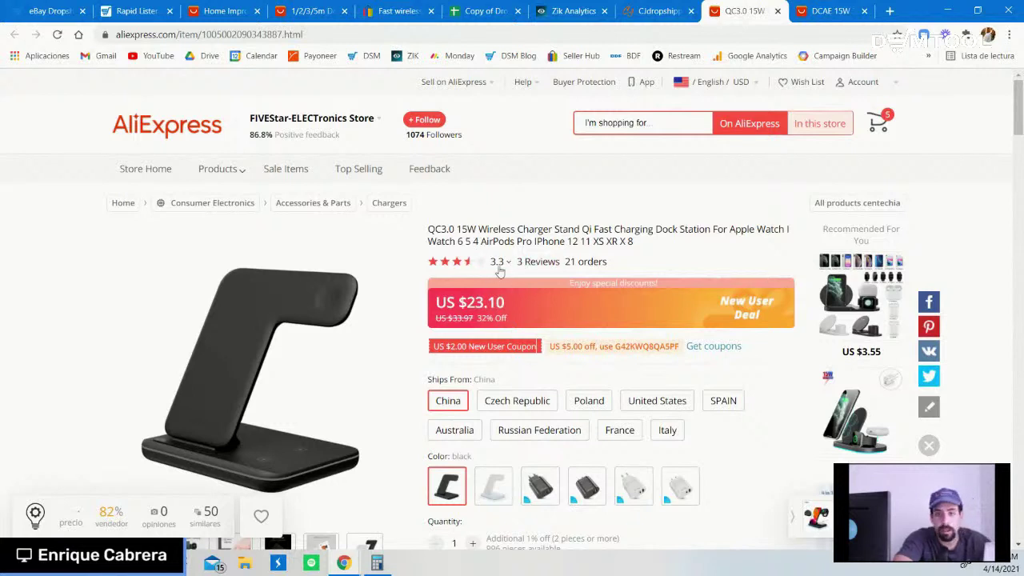
# - Check the QC3.0 listing's star rating and the detailed seller ratings of FIVEStar-ELECTronics Store
pyautogui.moveTo(496, 264)
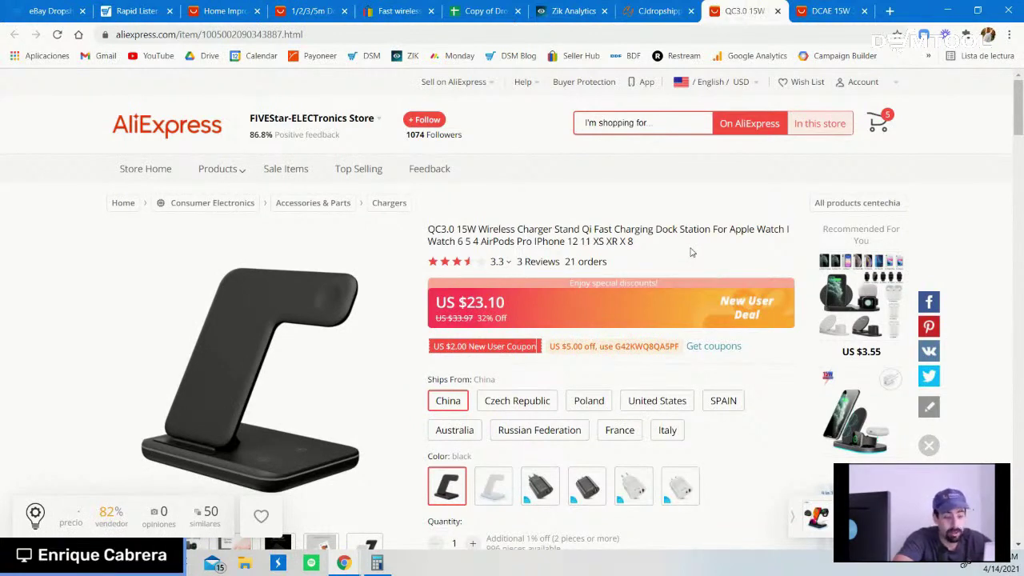
pyautogui.scroll(-1, 692, 253)
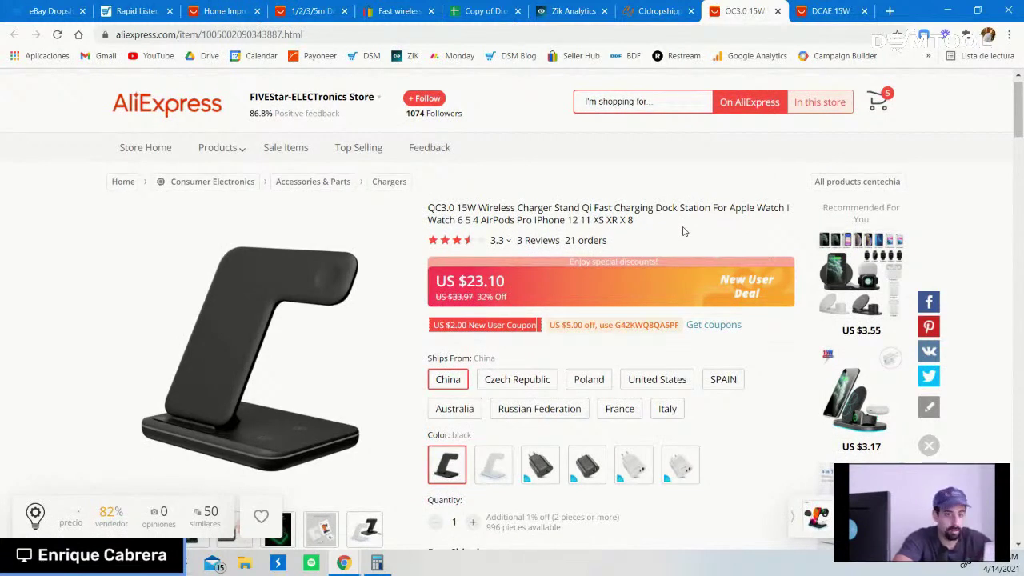
pyautogui.scroll(1, 684, 231)
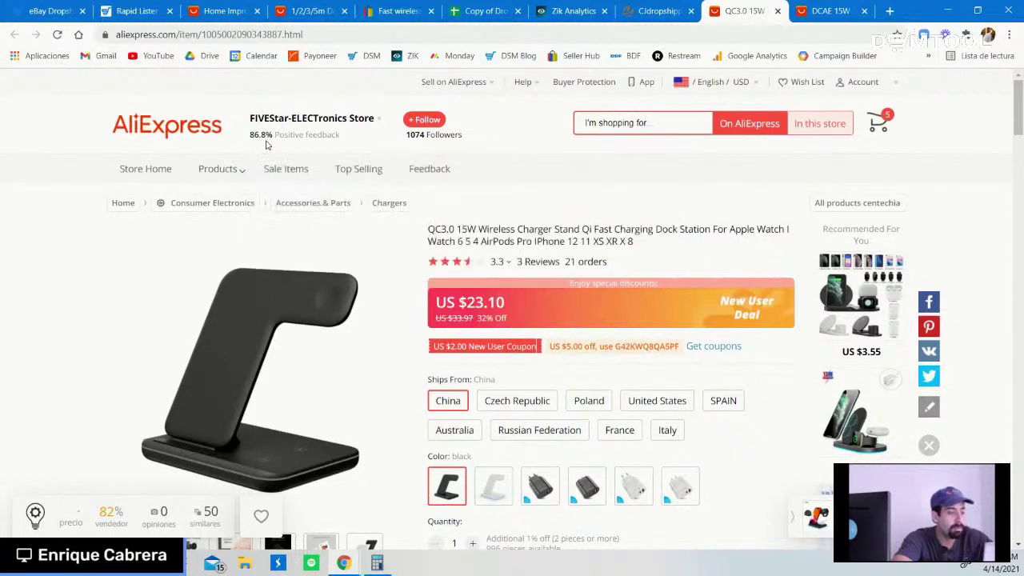
pyautogui.moveTo(270, 146)
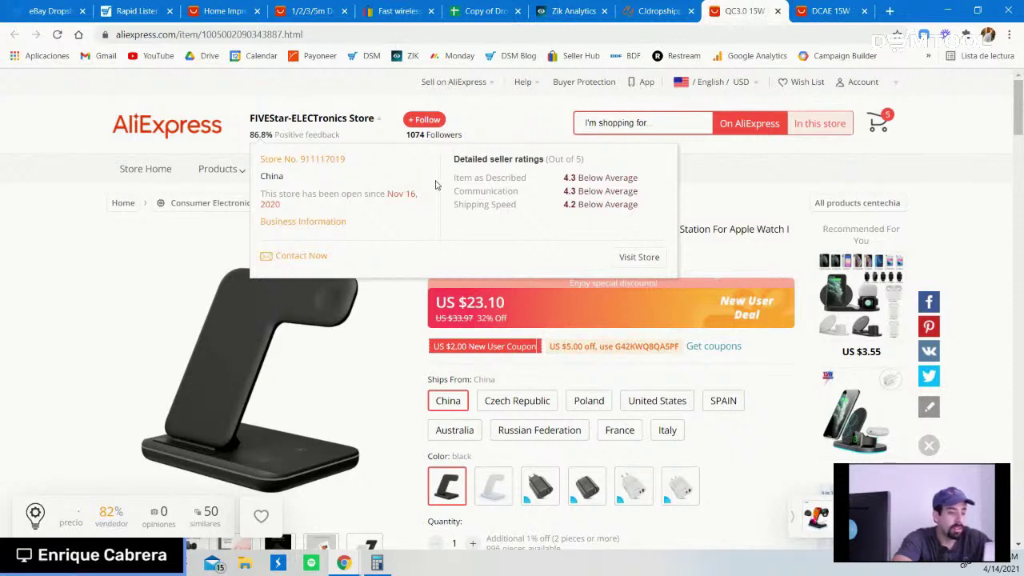
pyautogui.moveTo(525, 172)
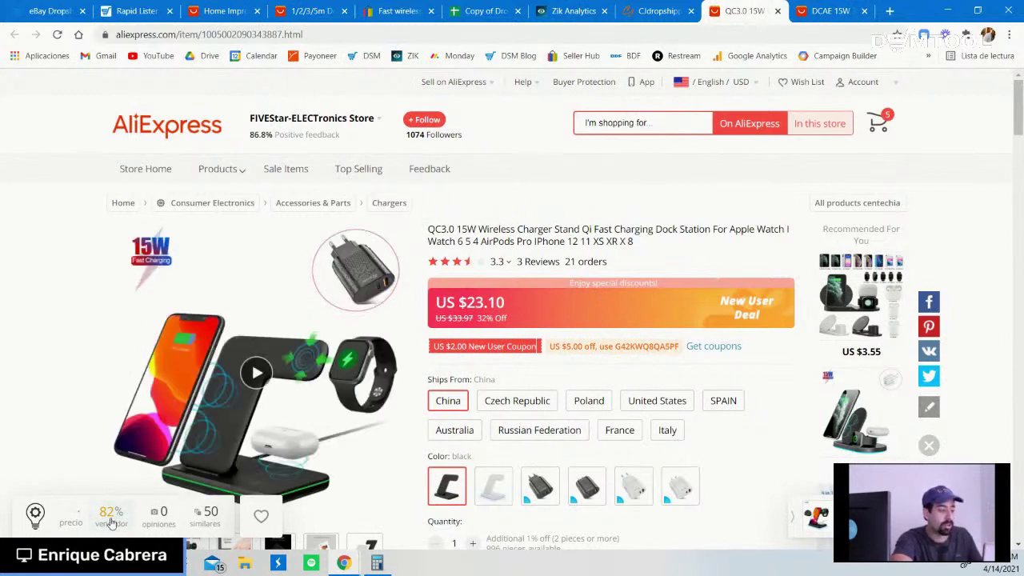
# - Examine the QC3.0 listing's seller reliability score, shipping terms, reviews and store feedback to judge the supplier
pyautogui.moveTo(112, 528)
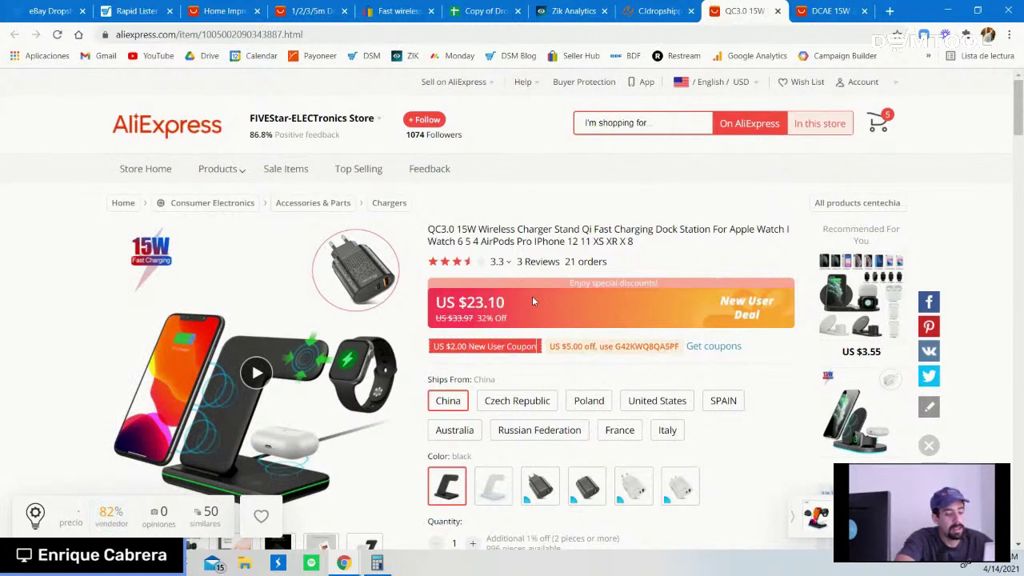
pyautogui.scroll(-4, 532, 296)
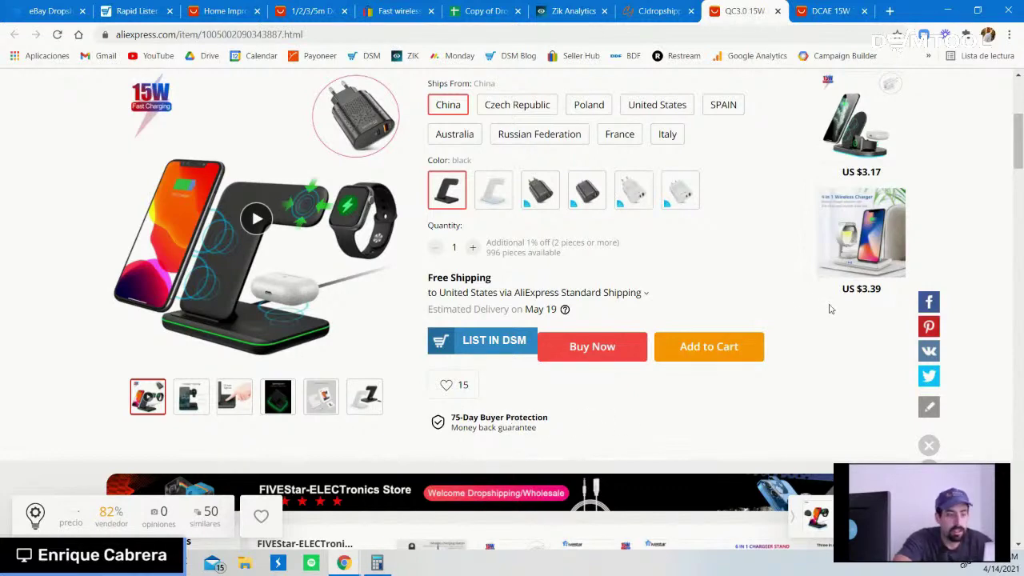
pyautogui.scroll(4, 726, 176)
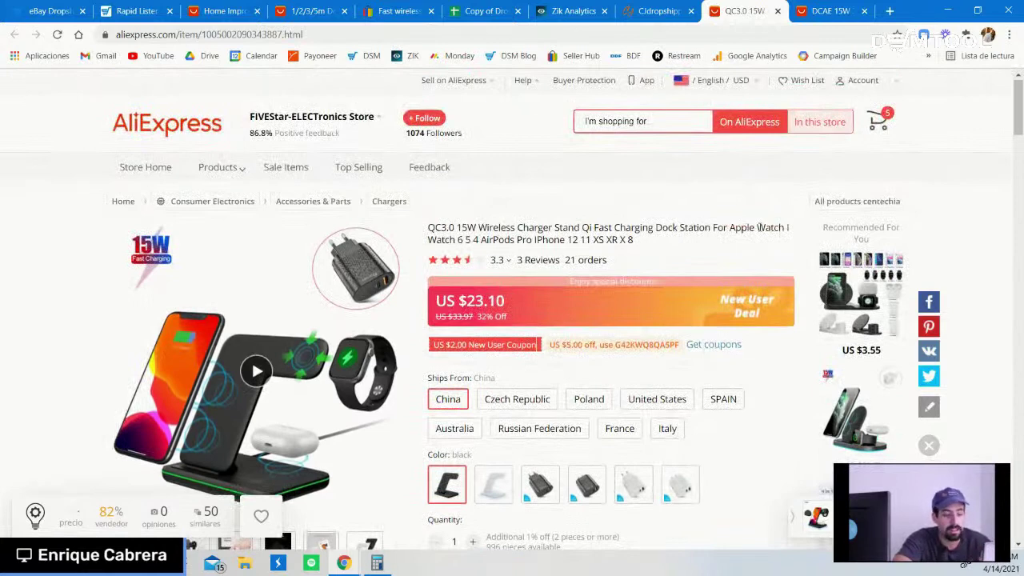
pyautogui.moveTo(497, 260)
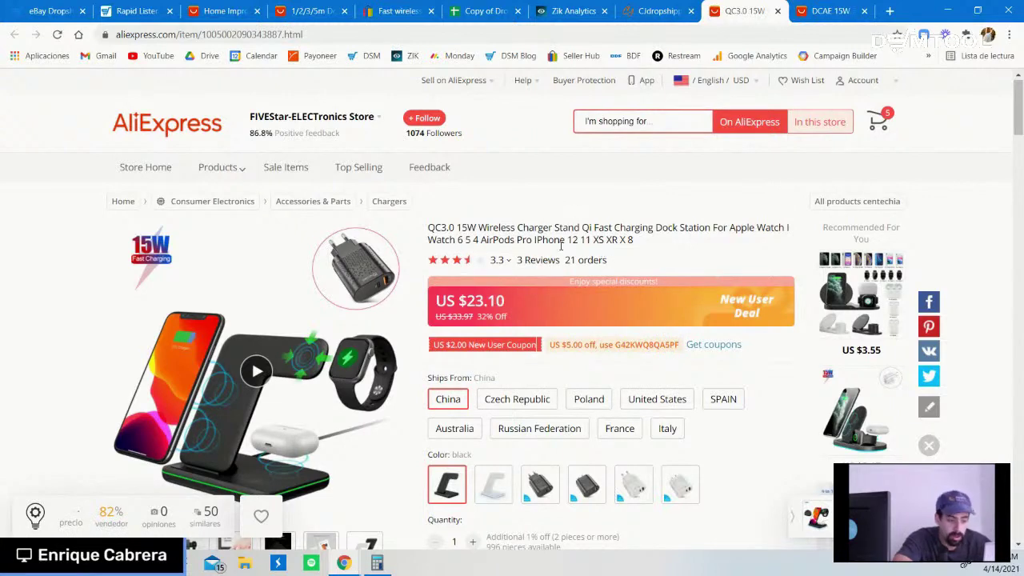
pyautogui.scroll(-1, 684, 248)
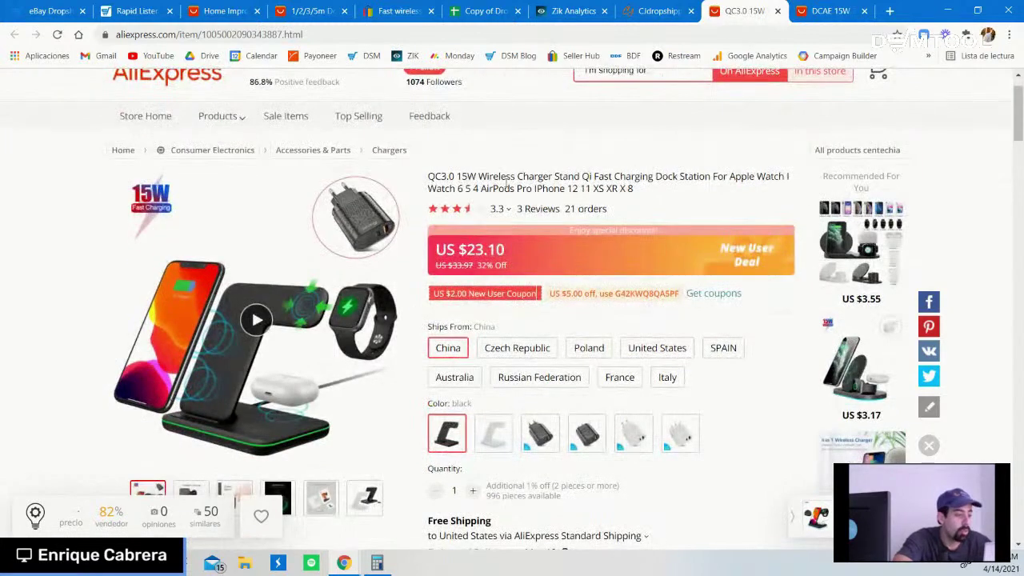
pyautogui.scroll(1, 506, 183)
pyautogui.moveTo(312, 150)
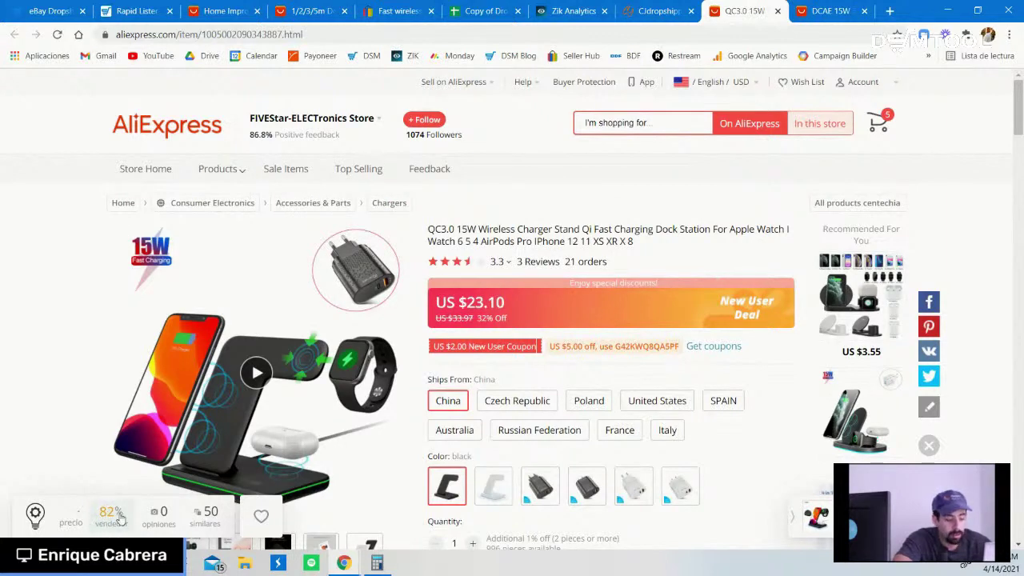
pyautogui.scroll(-3, 812, 413)
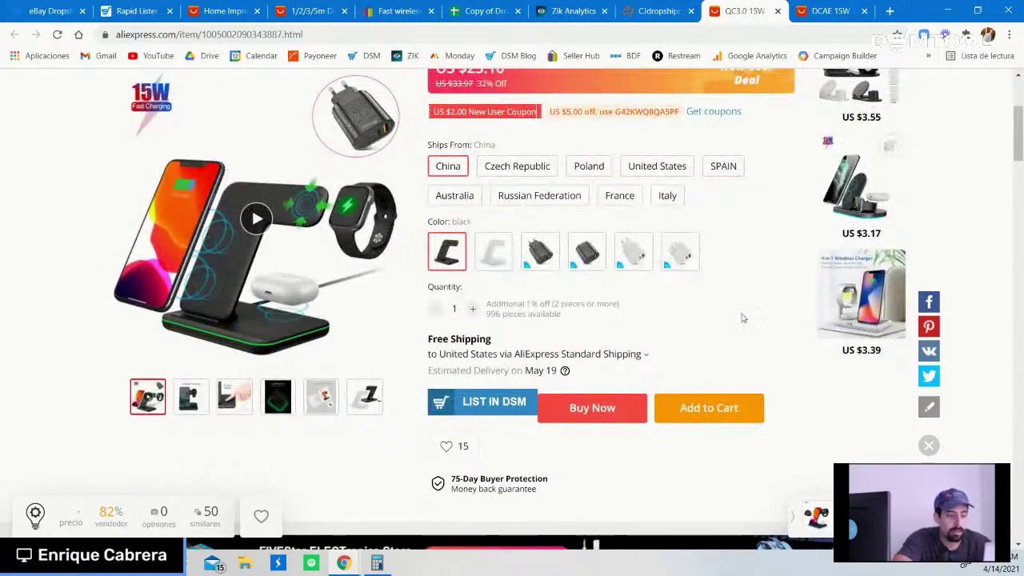
pyautogui.scroll(2, 793, 169)
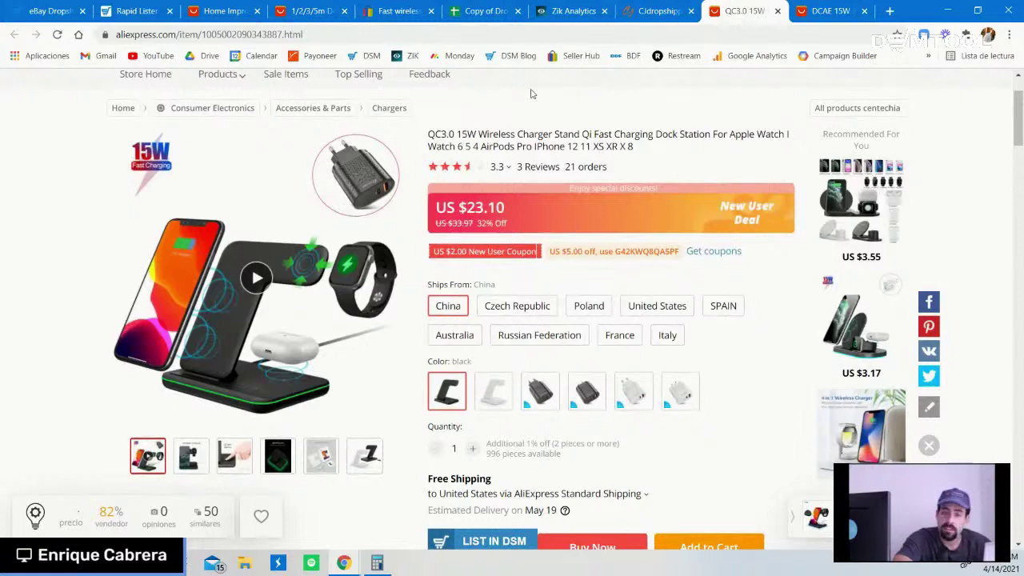
# - Switch to the DCAE 15W charger stand listing and check FDGAO Small Yang Store's detailed seller ratings
pyautogui.rightClick(824, 11)
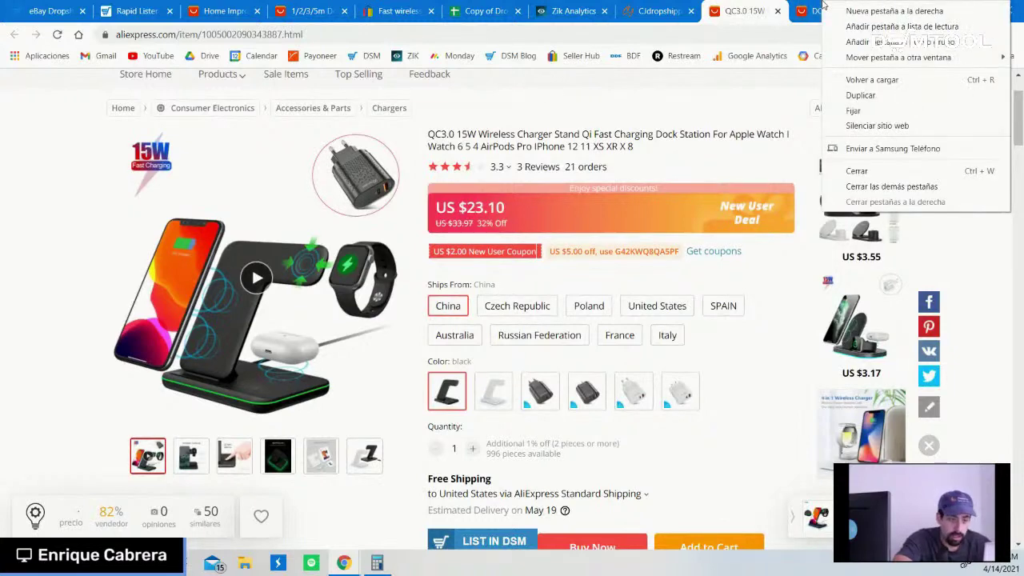
pyautogui.click(824, 8)
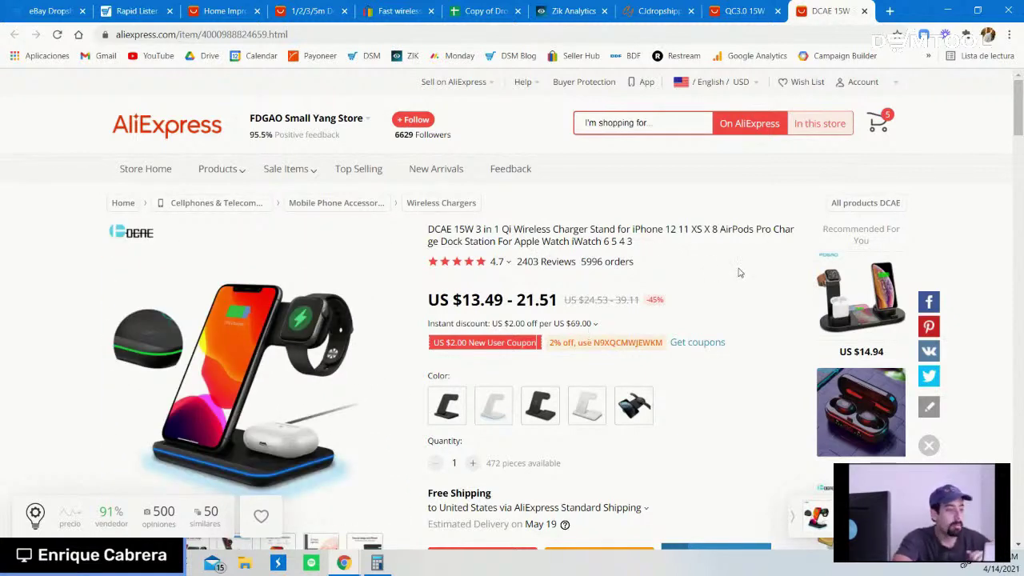
pyautogui.moveTo(255, 138)
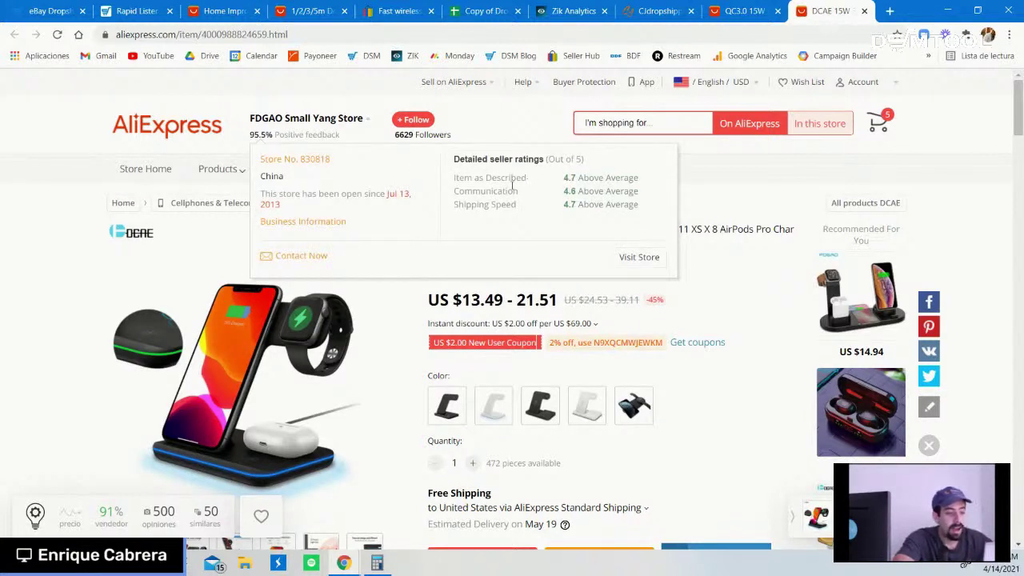
pyautogui.moveTo(550, 183)
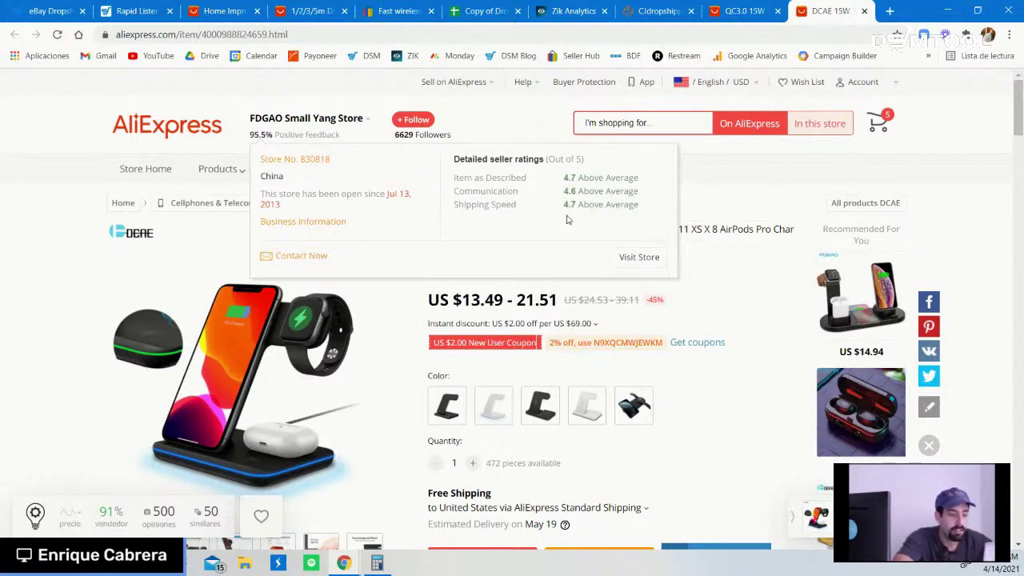
# - Review the DCAE stand's shipping and free return terms, and view the breakdown of the seller's reliability score
pyautogui.scroll(-2, 728, 347)
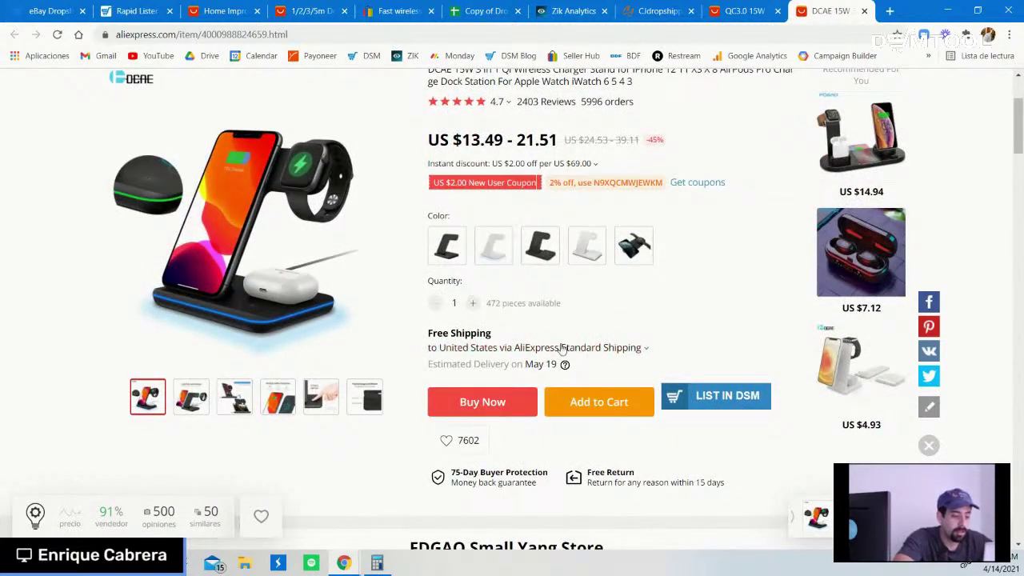
pyautogui.scroll(-1, 675, 305)
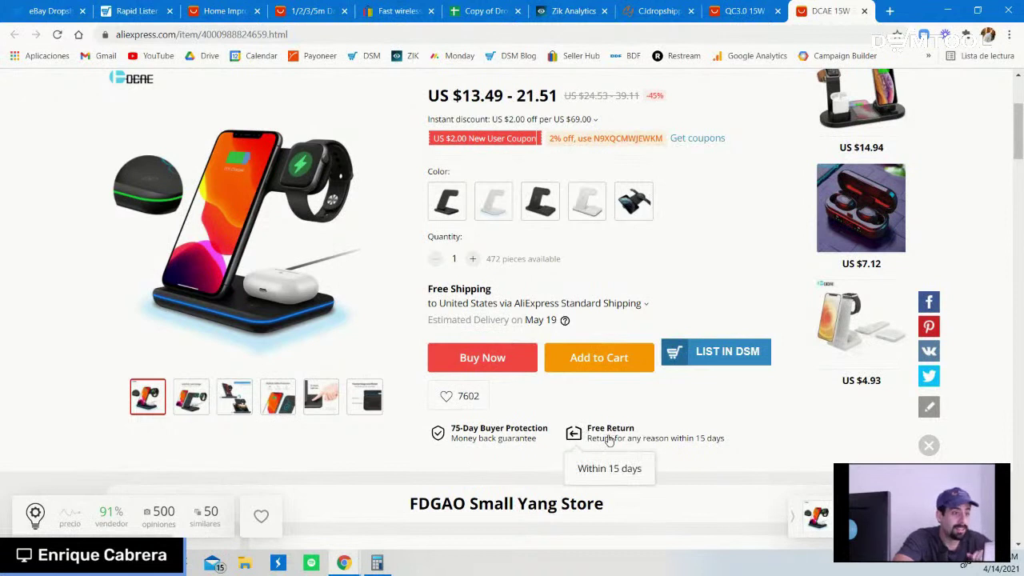
pyautogui.click(112, 522)
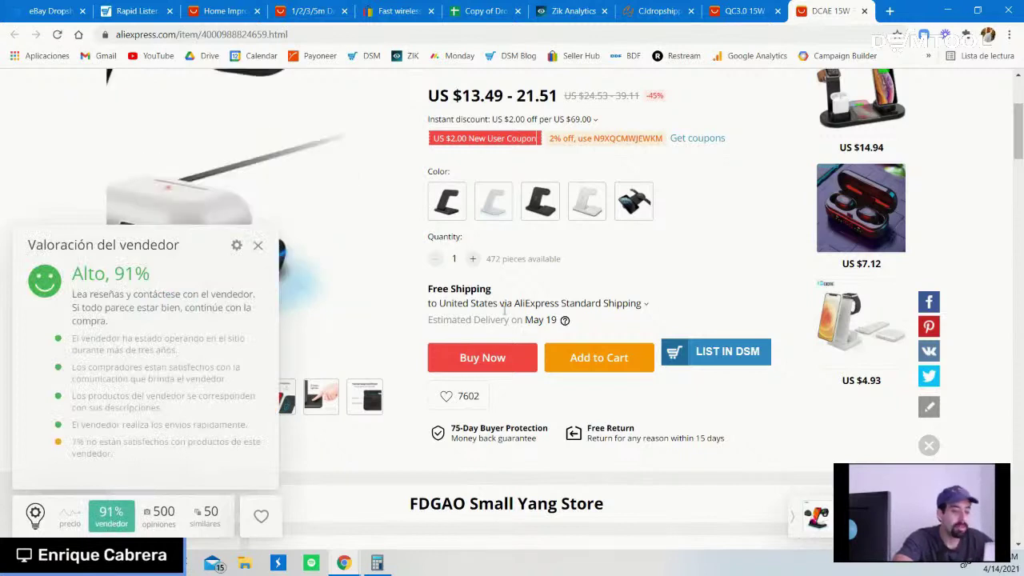
pyautogui.click(772, 267)
# - Compare the DCAE charger stand listing with the QC3.0 listing on price, ratings and orders, ending on the DCAE listing
pyautogui.scroll(2, 774, 268)
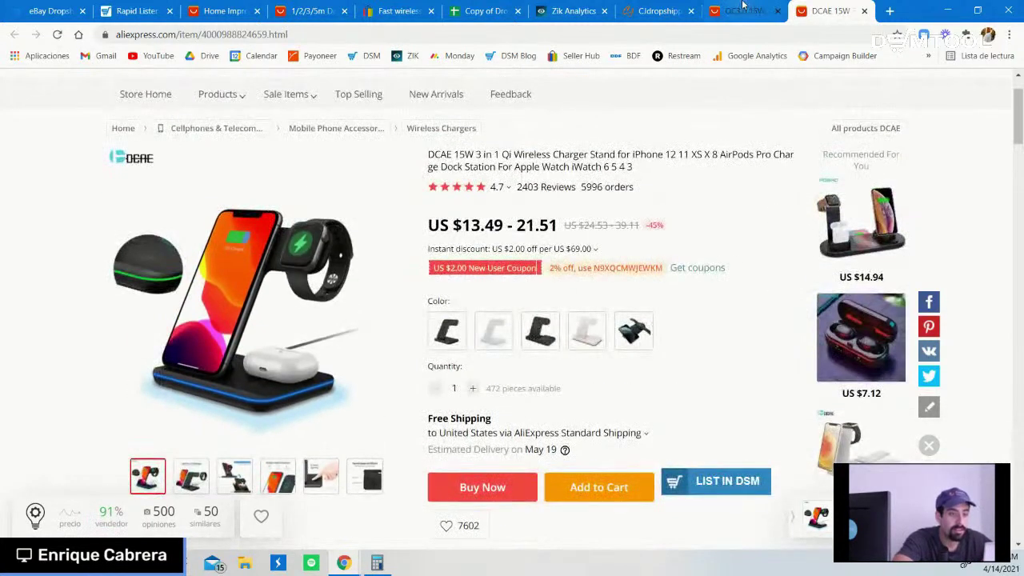
pyautogui.hotkey('ctrl', 'shift', 'Tab')
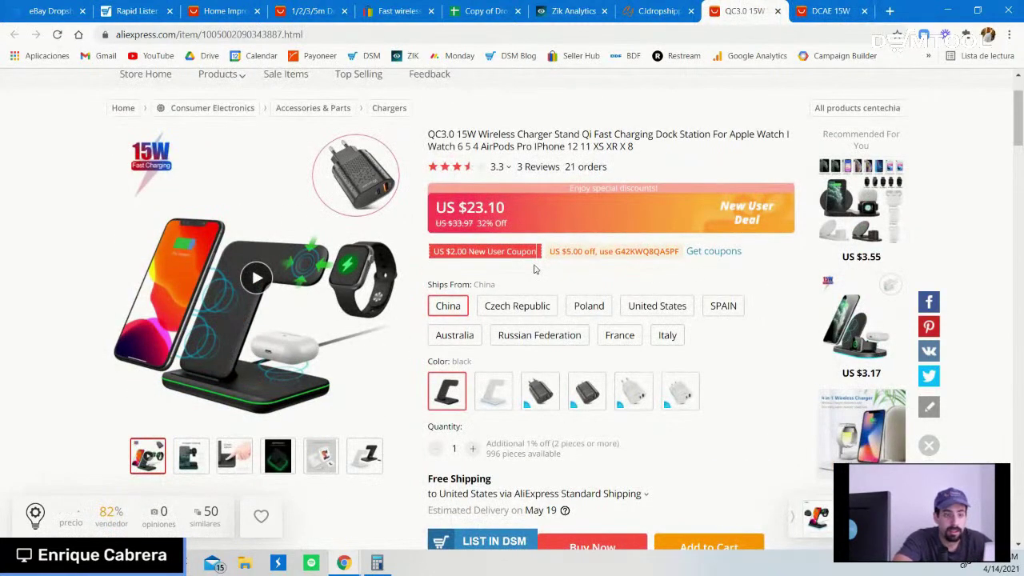
pyautogui.hotkey('ctrl', 'Tab')
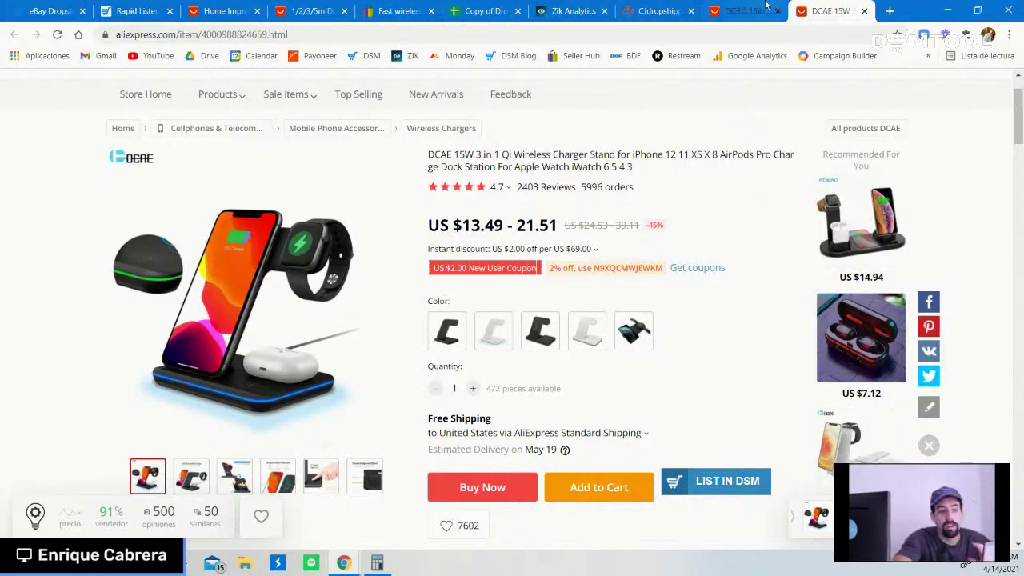
# - Close the QC3.0 charger listing, keeping the DCAE 15W charger stand listing open
pyautogui.scroll(1, 713, 231)
pyautogui.scroll(2, 713, 231)
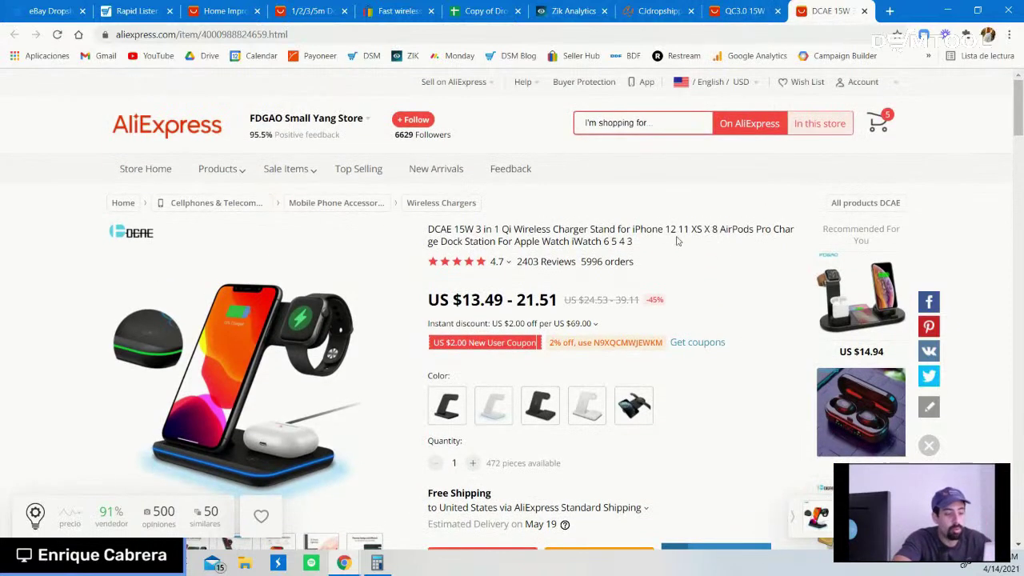
pyautogui.click(748, 11)
pyautogui.click(776, 11)
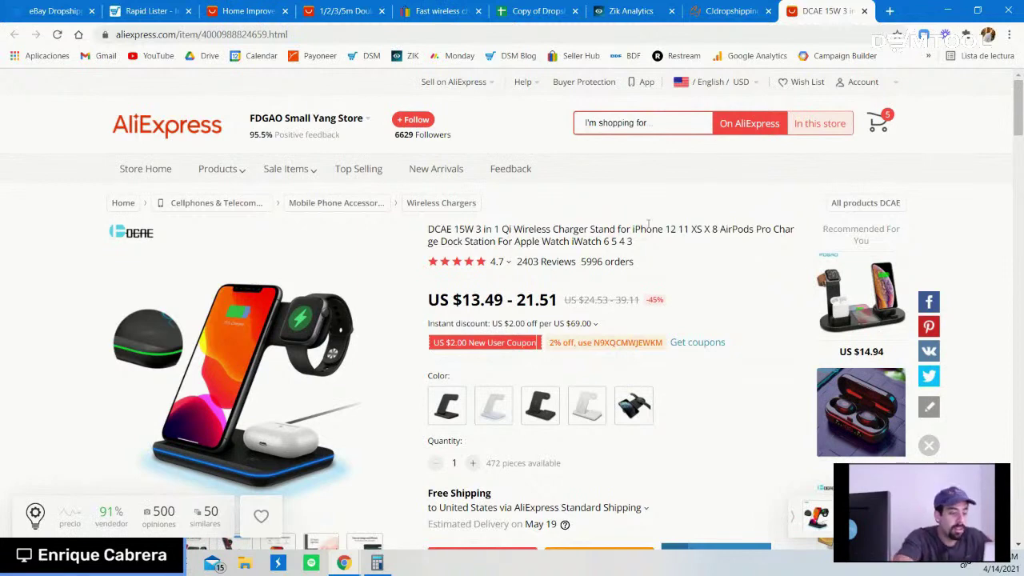
# - Send the DCAE charger stand to DSM Tool's Rapid Lister and import it for ebay.com with all variations and the dynamic template
pyautogui.scroll(-1, 739, 262)
pyautogui.scroll(-2, 677, 336)
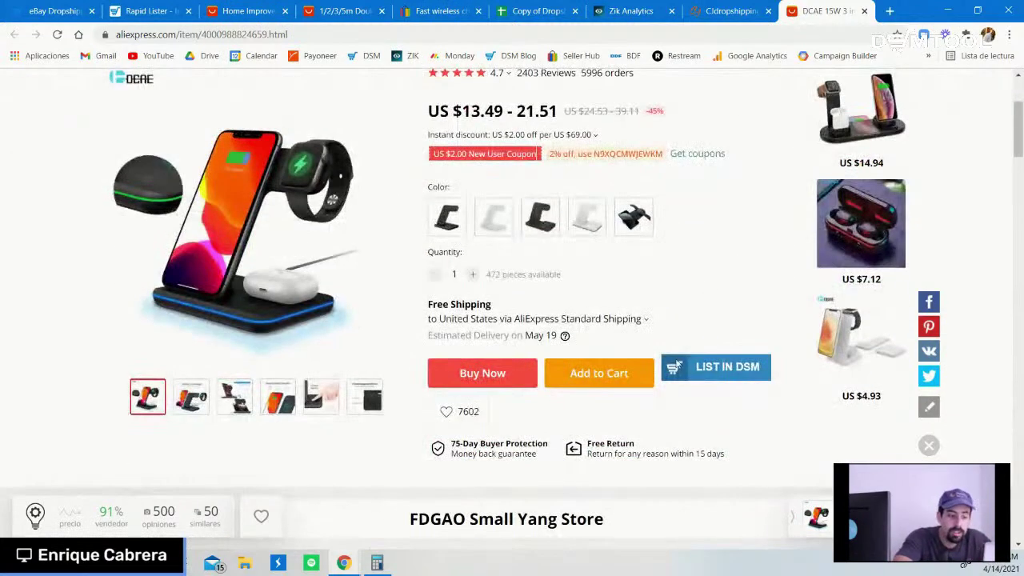
pyautogui.click(717, 374)
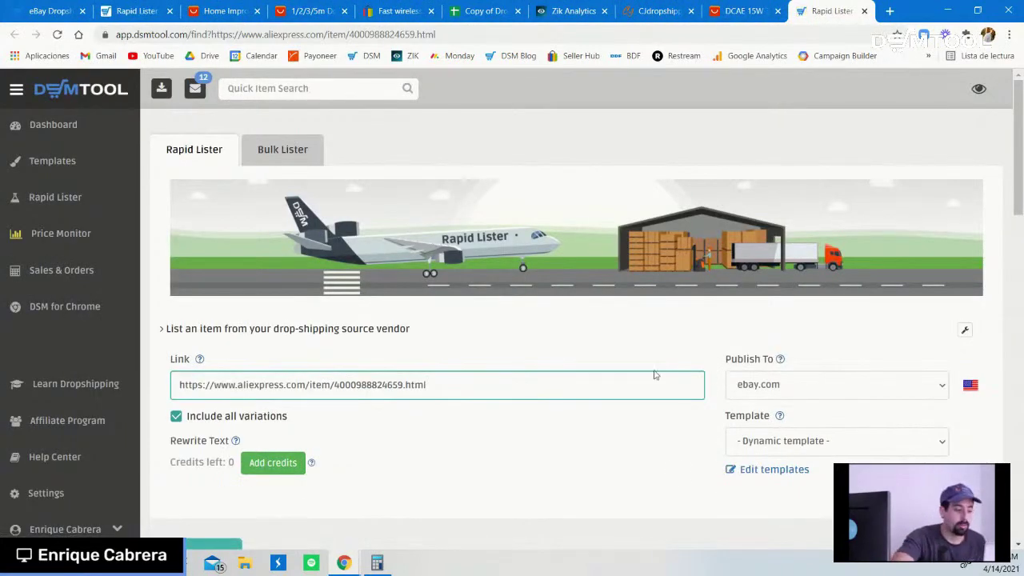
pyautogui.scroll(-2, 672, 472)
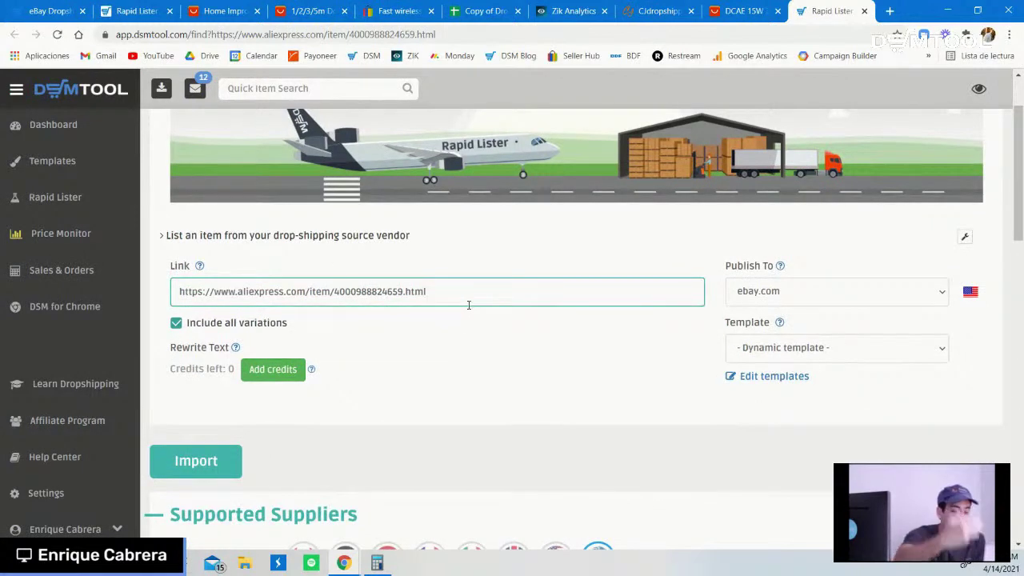
pyautogui.hotkey('ctrl', 'shift', 'Tab')
pyautogui.hotkey('ctrl', 'Tab')
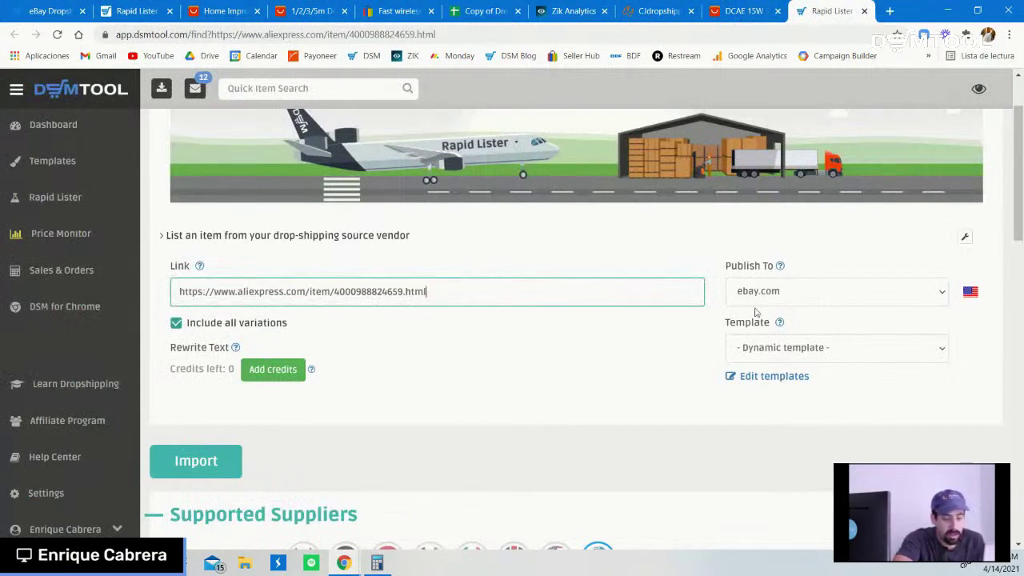
pyautogui.click(838, 357)
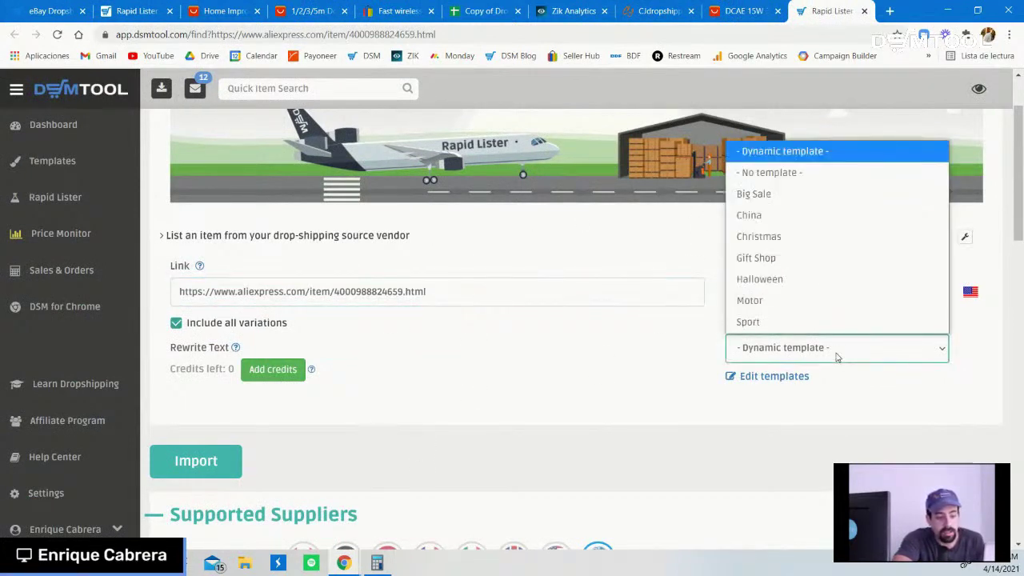
pyautogui.click(601, 373)
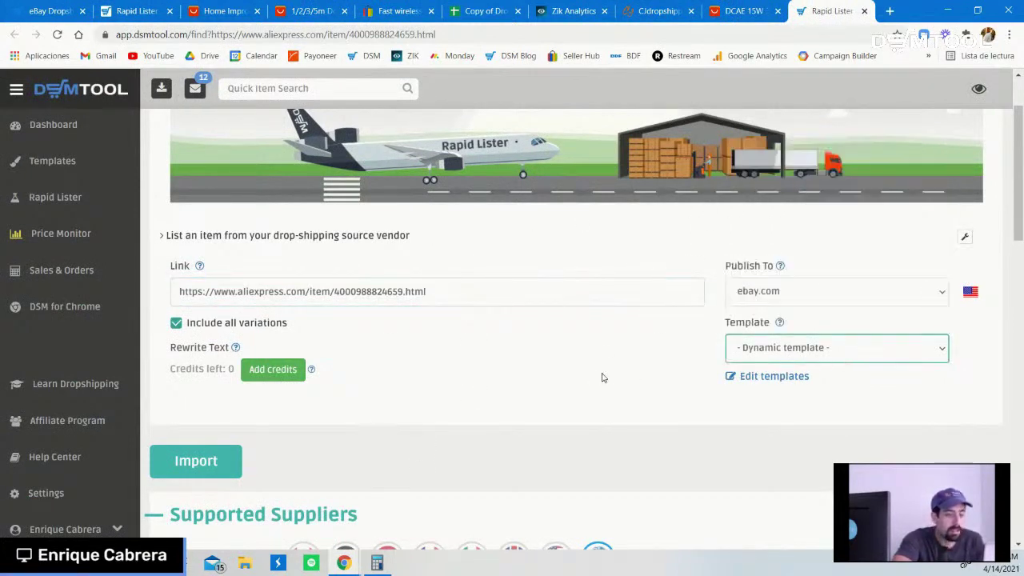
pyautogui.click(183, 471)
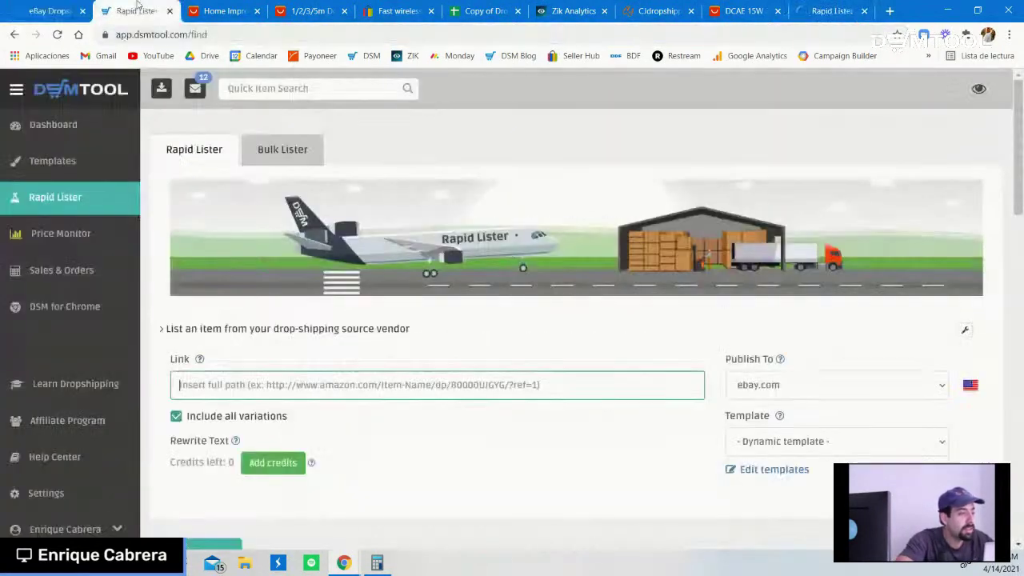
# - Switch to the Dropship Academy blog and search it for "ebay SEO"
pyautogui.click(48, 10)
pyautogui.click(879, 152)
pyautogui.click(798, 192)
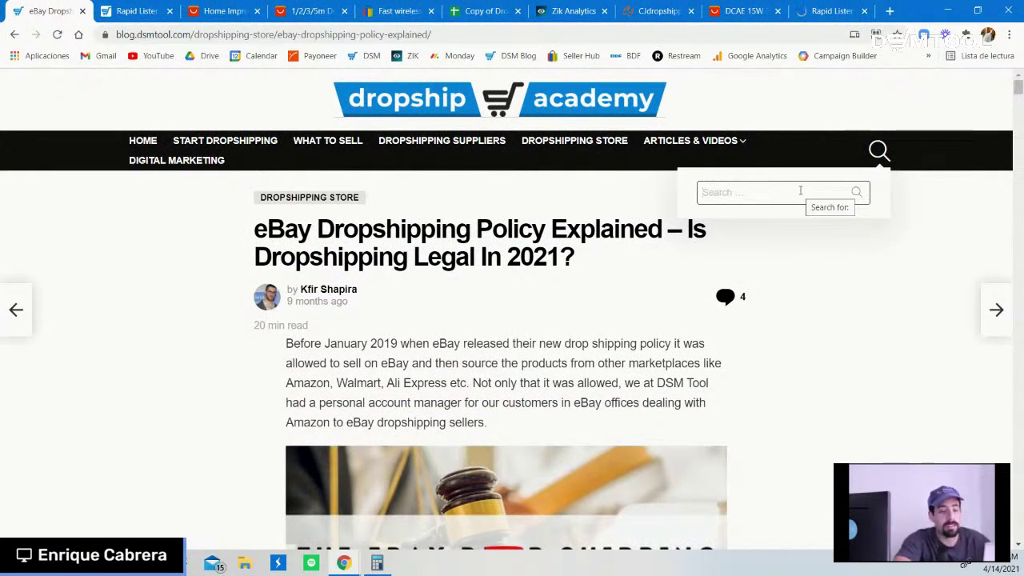
pyautogui.click(800, 192)
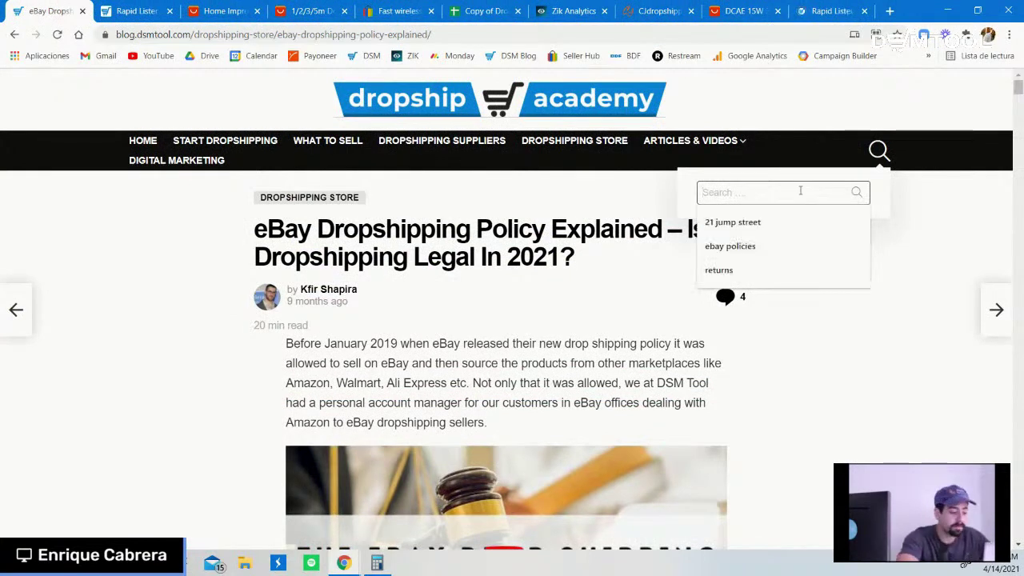
pyautogui.write('ebay SE')
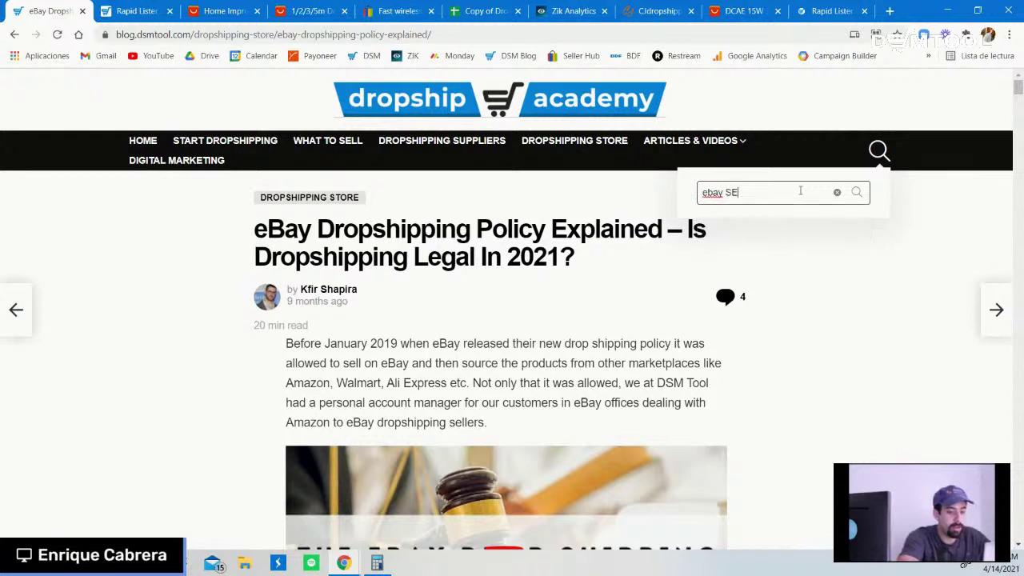
pyautogui.write('F')
pyautogui.press('BackSpace')
pyautogui.write('O')
pyautogui.press('Return')
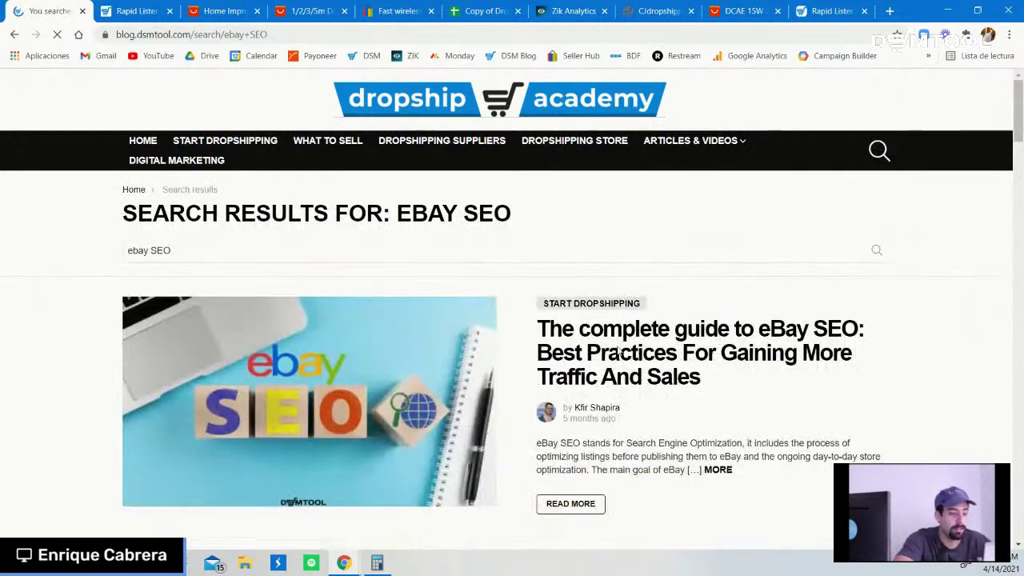
# - Open the complete guide to eBay SEO, select its web address, and skim the article's opening sections
pyautogui.click(664, 354)
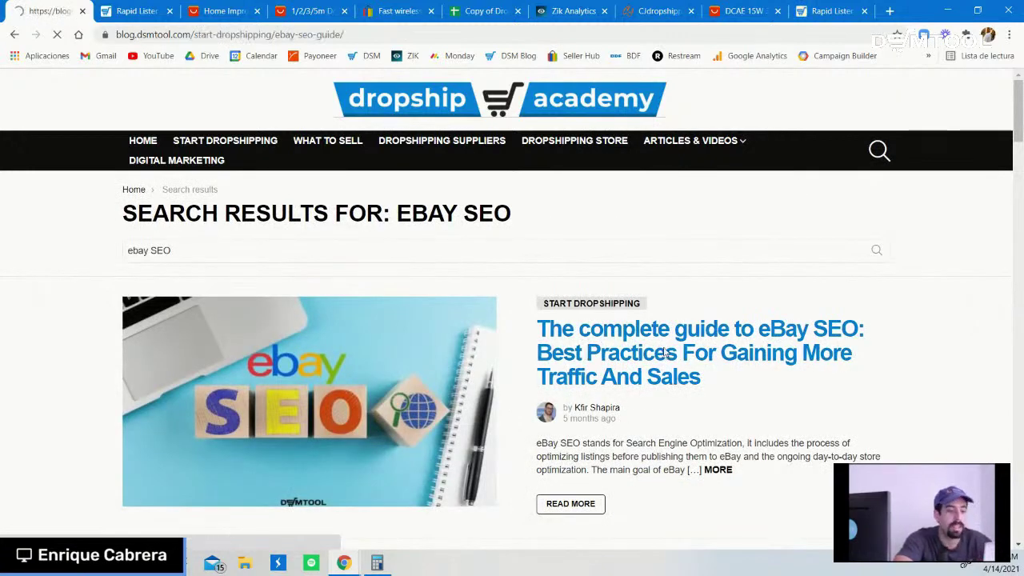
pyautogui.click(284, 36)
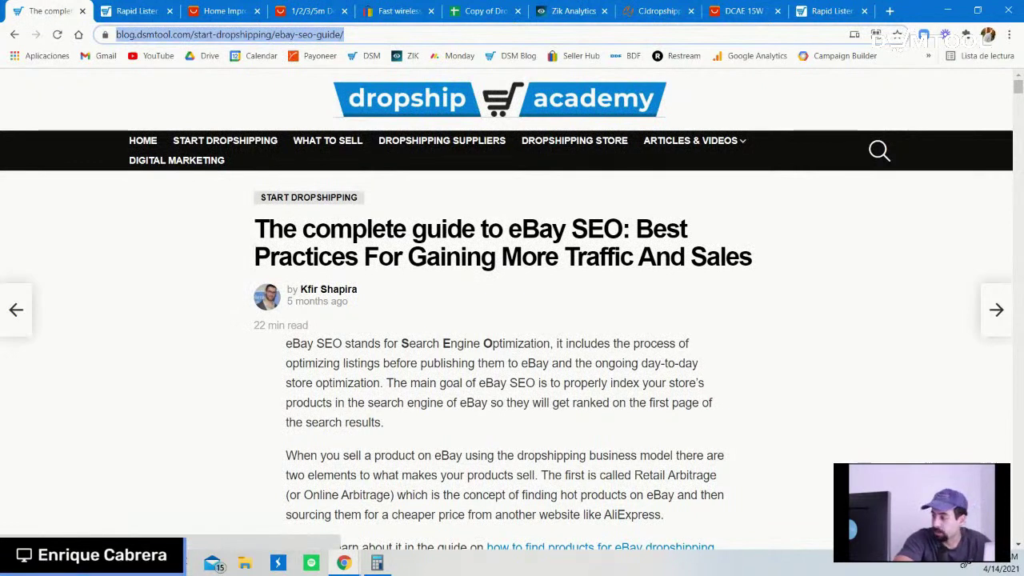
pyautogui.hotkey('alt', 'Tab')
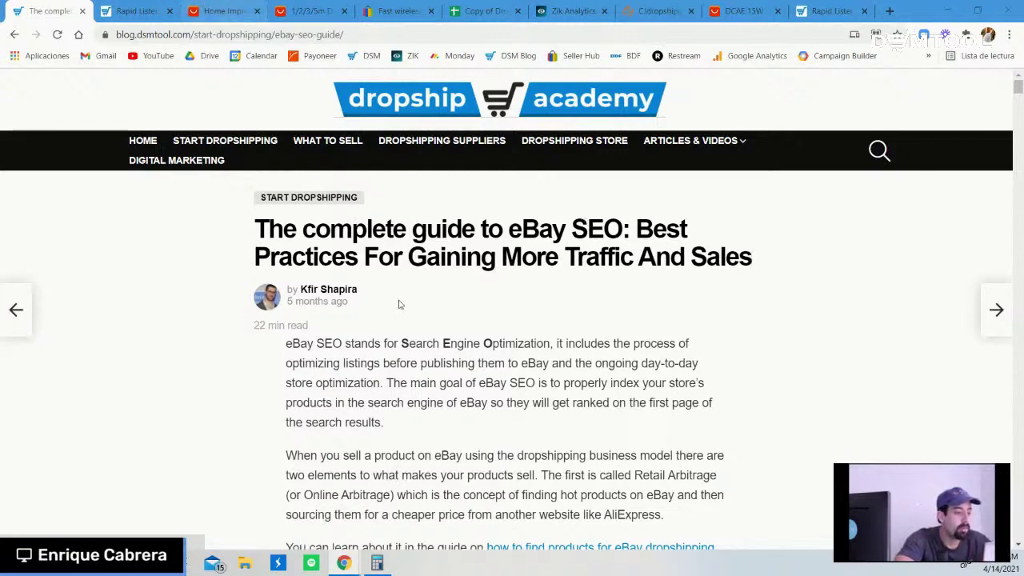
pyautogui.scroll(-6, 400, 304)
pyautogui.scroll(-3, 434, 435)
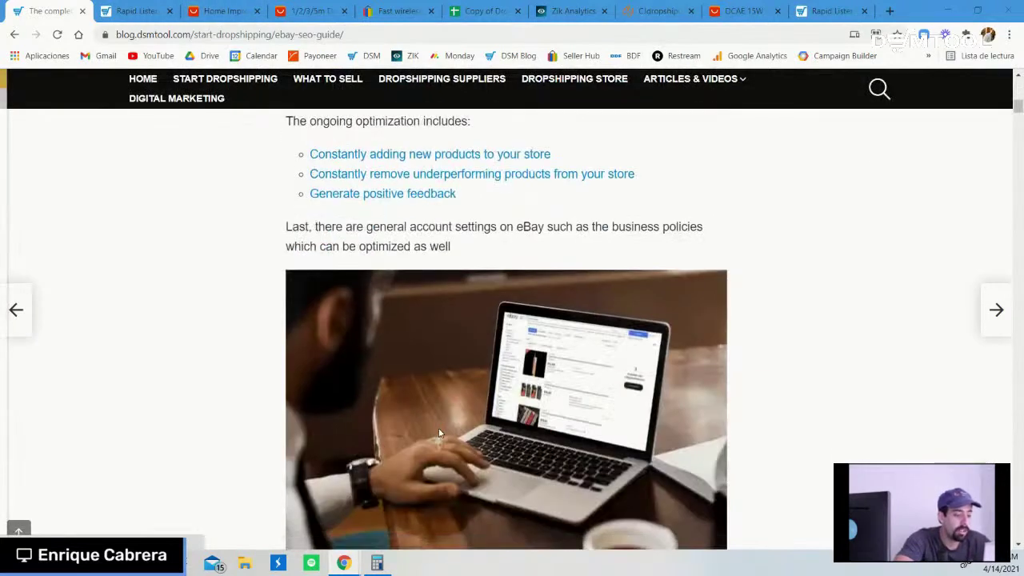
pyautogui.scroll(9, 544, 267)
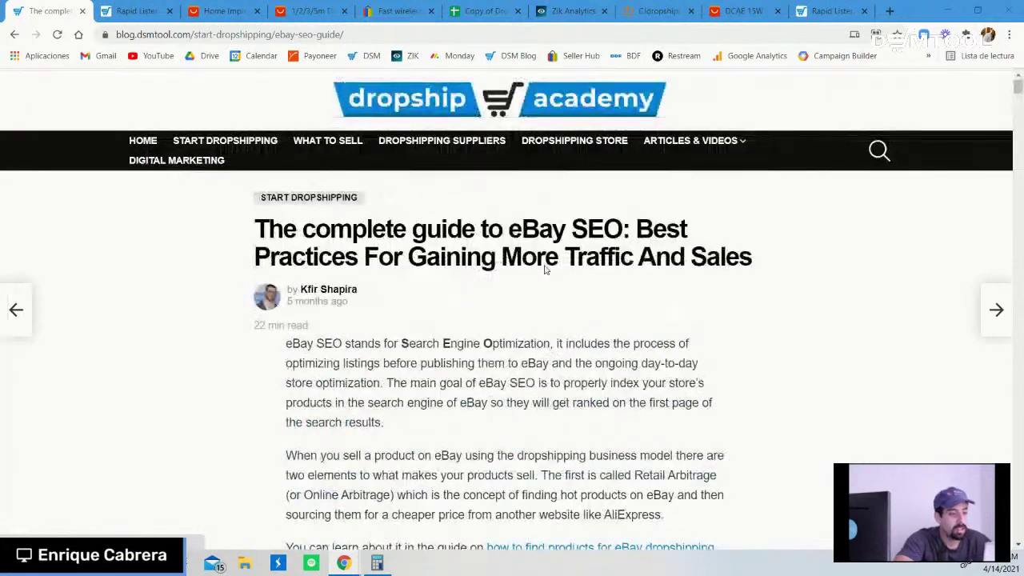
# - Close the empty Rapid Lister page and review the basic details of the imported DCAE charger stand listing
pyautogui.click(148, 10)
pyautogui.click(169, 11)
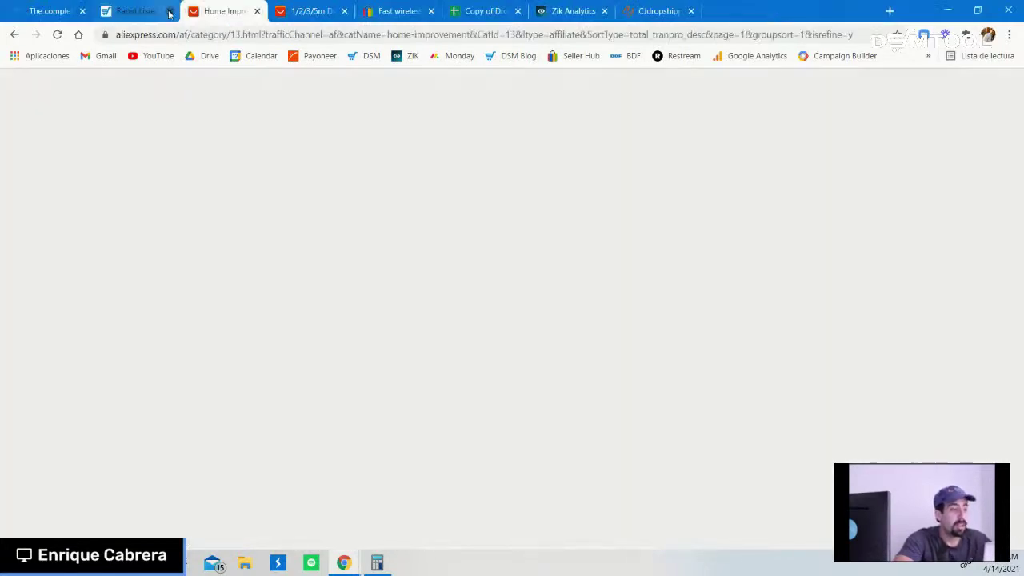
pyautogui.click(738, 11)
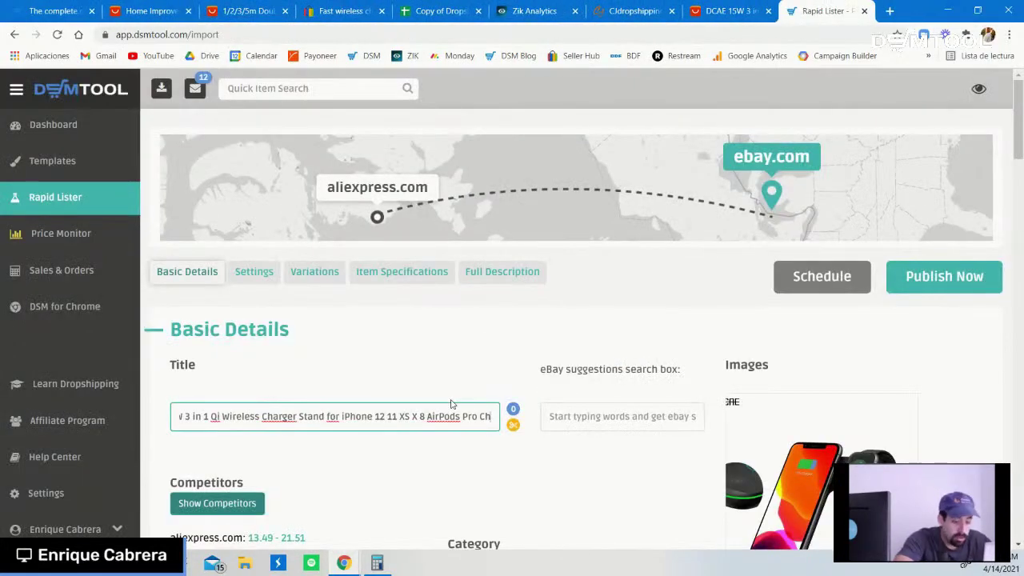
pyautogui.scroll(-3, 480, 360)
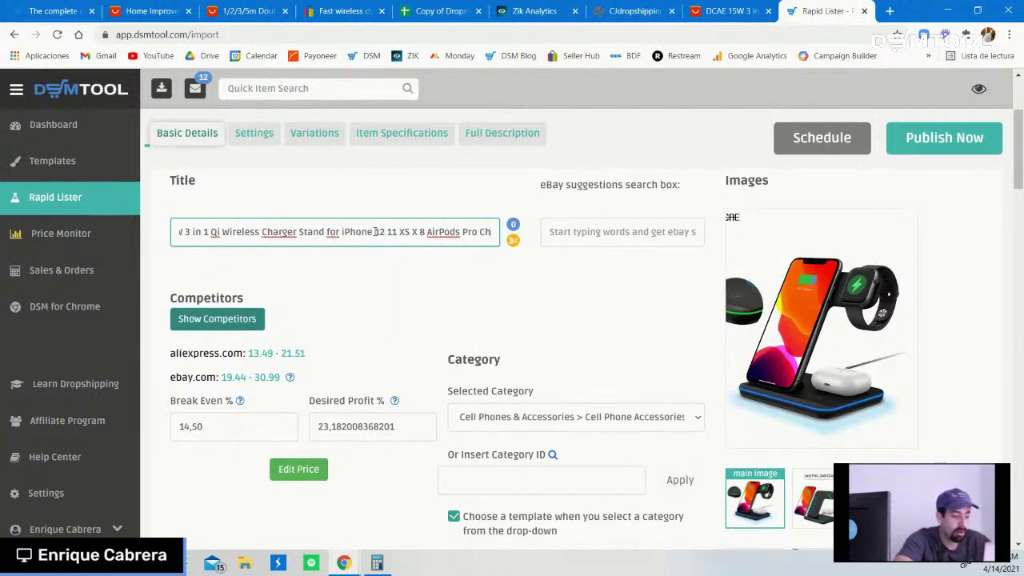
# - Limit the variations included in the listing to Type3 Black only
pyautogui.click(314, 133)
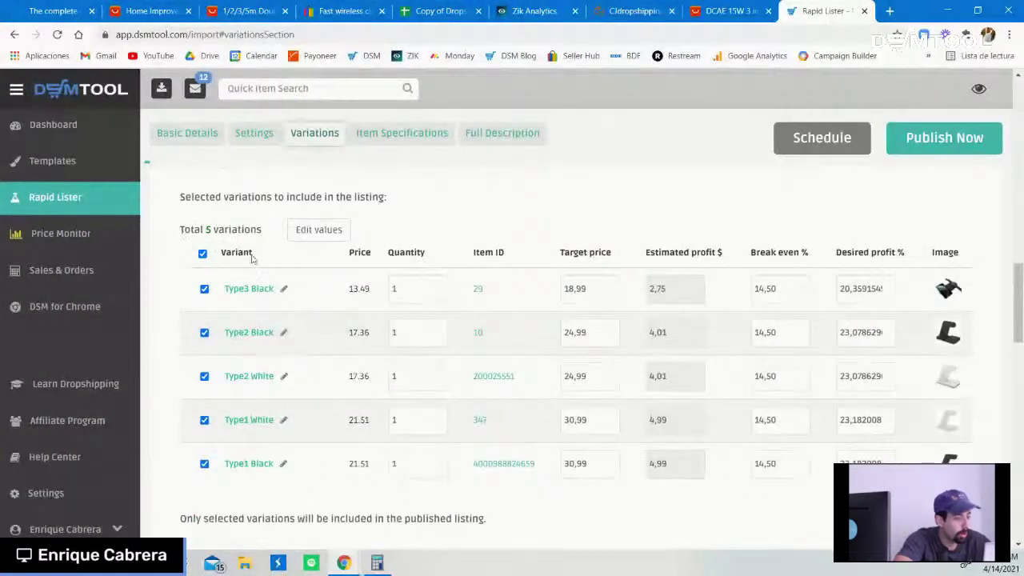
pyautogui.click(202, 254)
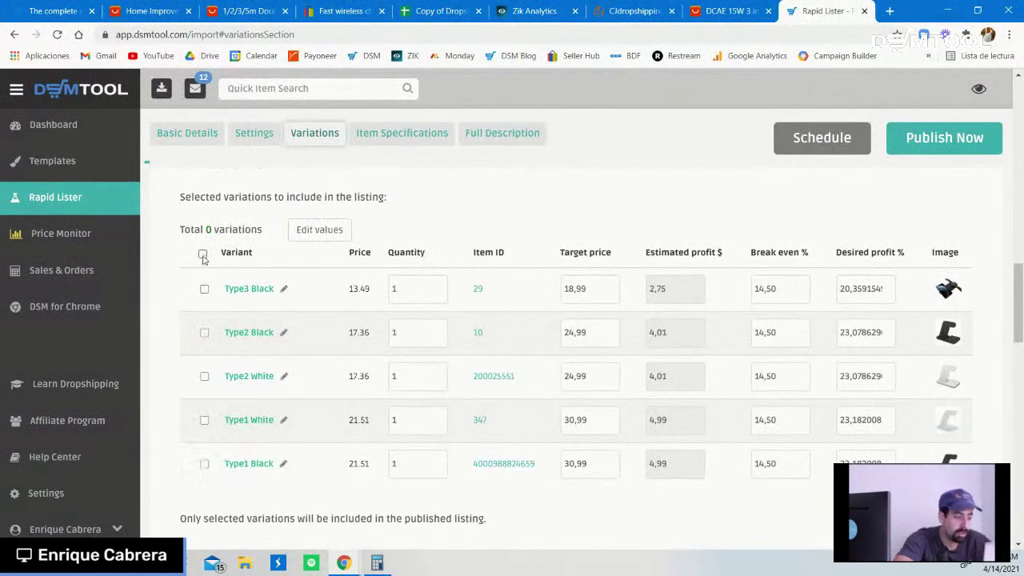
pyautogui.click(204, 290)
pyautogui.click(205, 291)
pyautogui.click(205, 290)
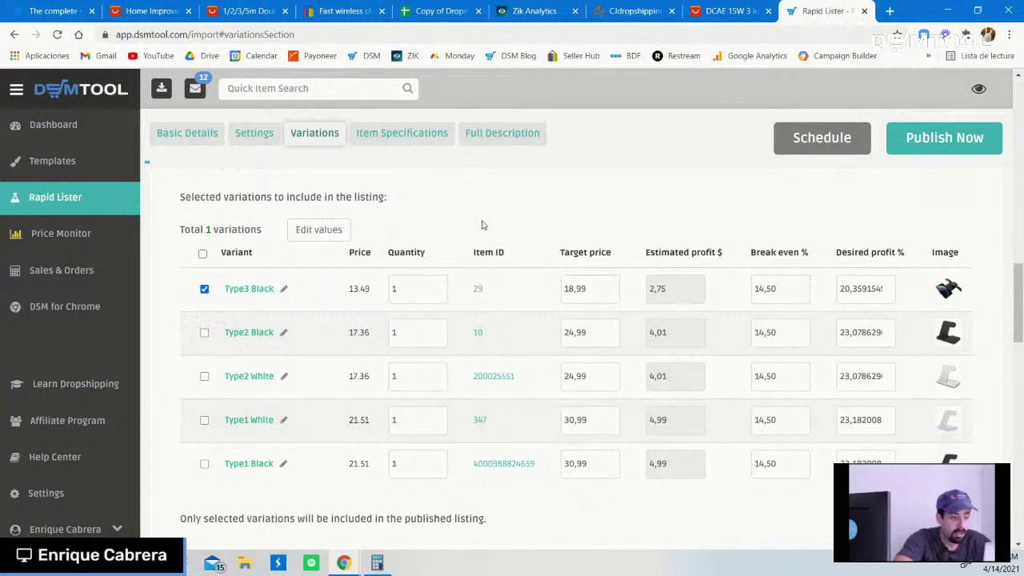
# - Set the Type3 Black variation's target price to 25, after trying 15
pyautogui.click(594, 287)
pyautogui.press('BackSpace')
pyautogui.press('BackSpace')
pyautogui.press('BackSpace')
pyautogui.press('BackSpace')
pyautogui.press('BackSpace')
pyautogui.write('15')
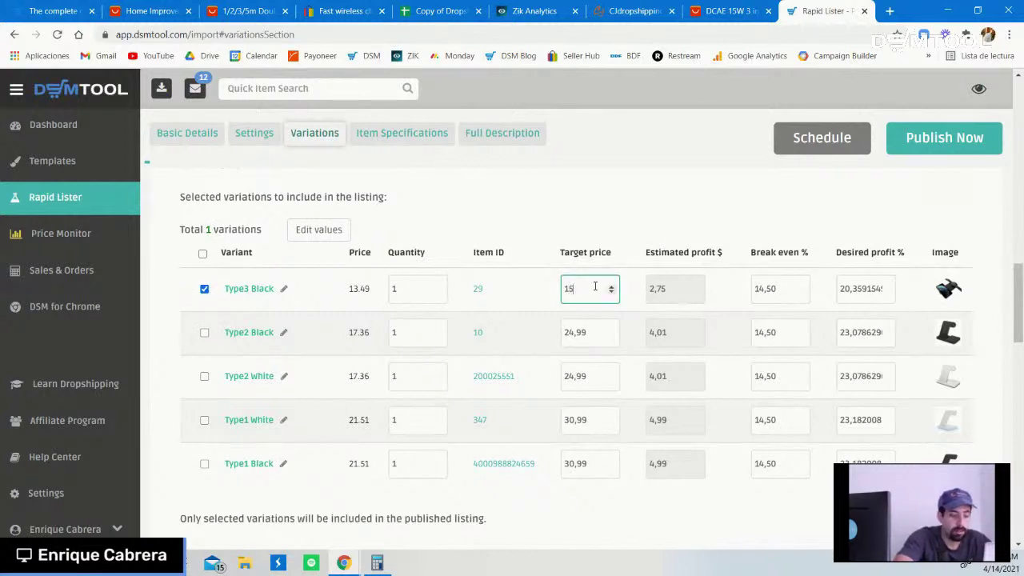
pyautogui.click(581, 287)
pyautogui.press('BackSpace')
pyautogui.press('BackSpace')
pyautogui.write('25')
pyautogui.click(638, 167)
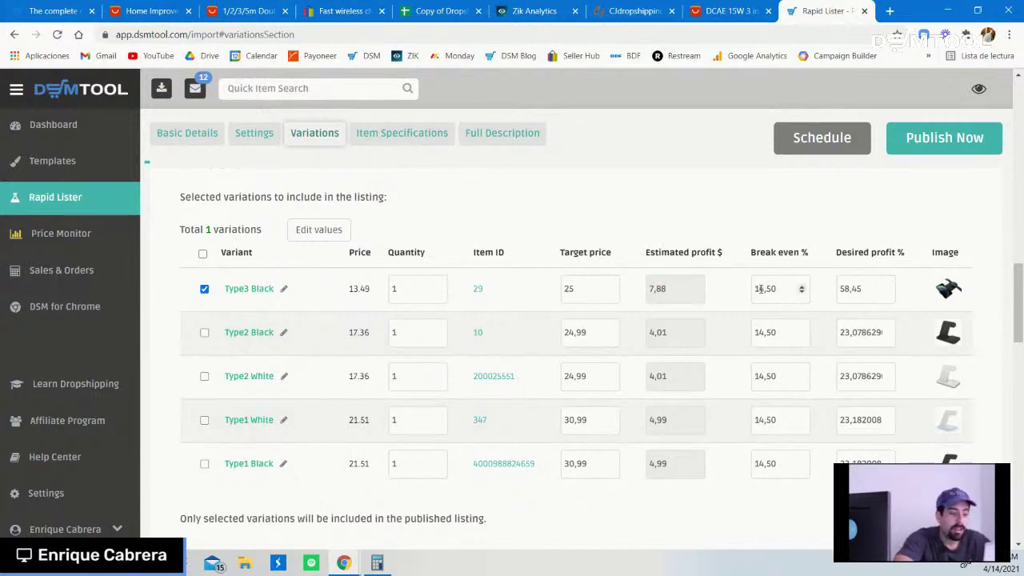
# - Look through the listing's item specifications and go on to its full description
pyautogui.scroll(-4, 760, 289)
pyautogui.scroll(-1, 761, 293)
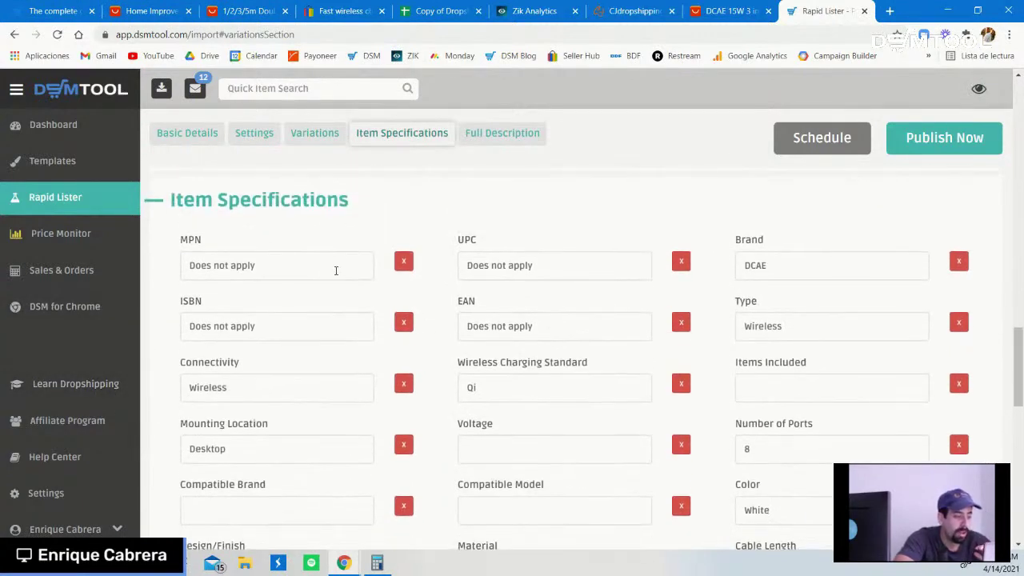
pyautogui.scroll(-2, 632, 335)
pyautogui.scroll(-8, 632, 335)
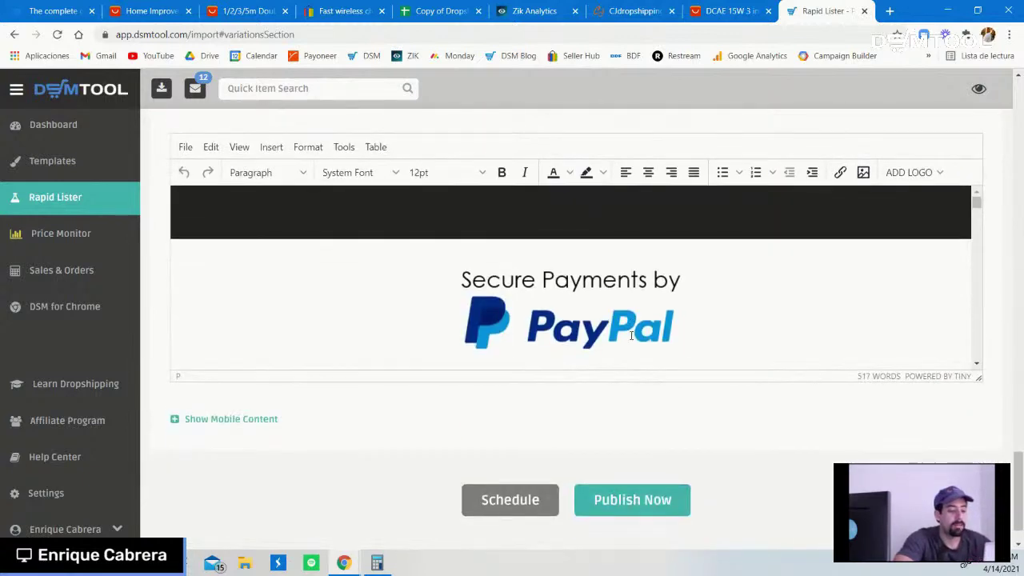
# - Preview the listing's full description and read through its template layout, product features, payment and shipping sections
pyautogui.scroll(1, 658, 309)
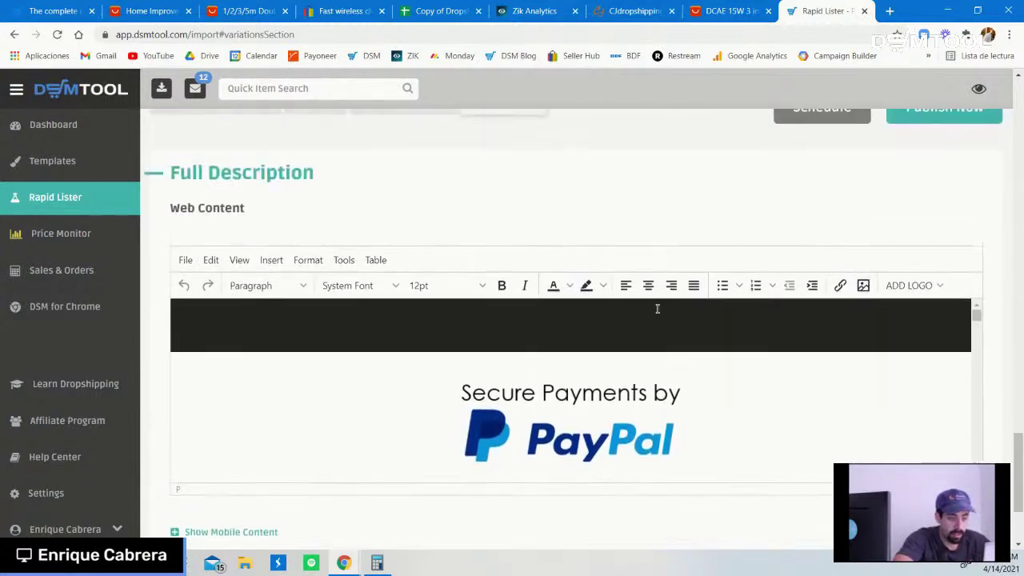
pyautogui.click(240, 260)
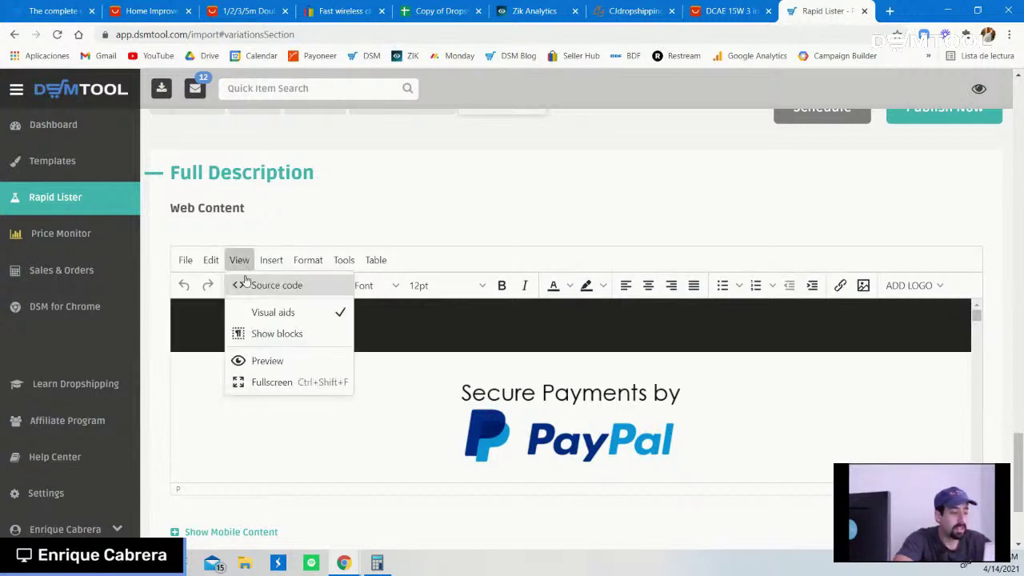
pyautogui.click(259, 362)
pyautogui.scroll(-2, 552, 278)
pyautogui.scroll(2, 553, 277)
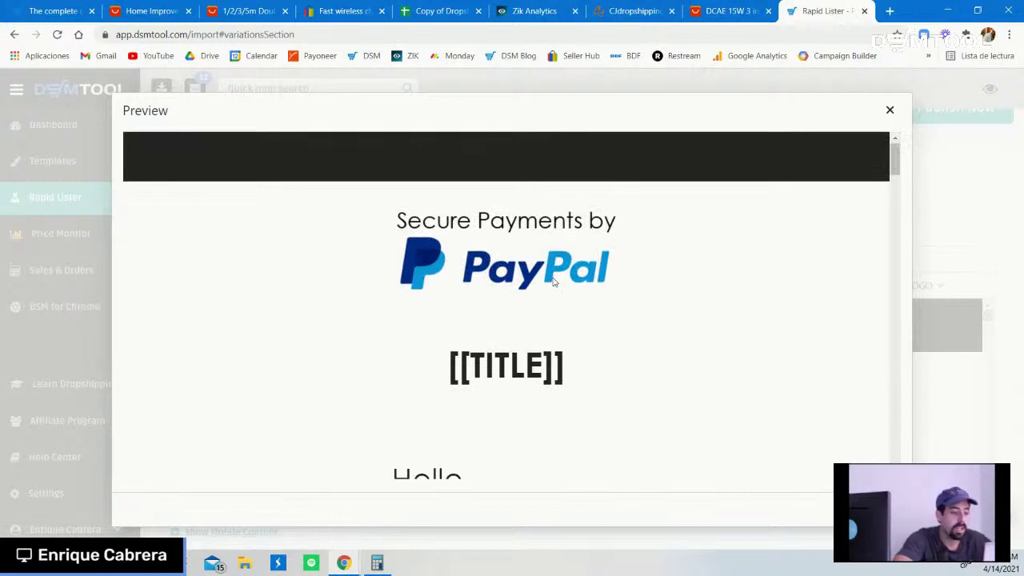
pyautogui.scroll(-2, 553, 282)
pyautogui.scroll(-6, 528, 286)
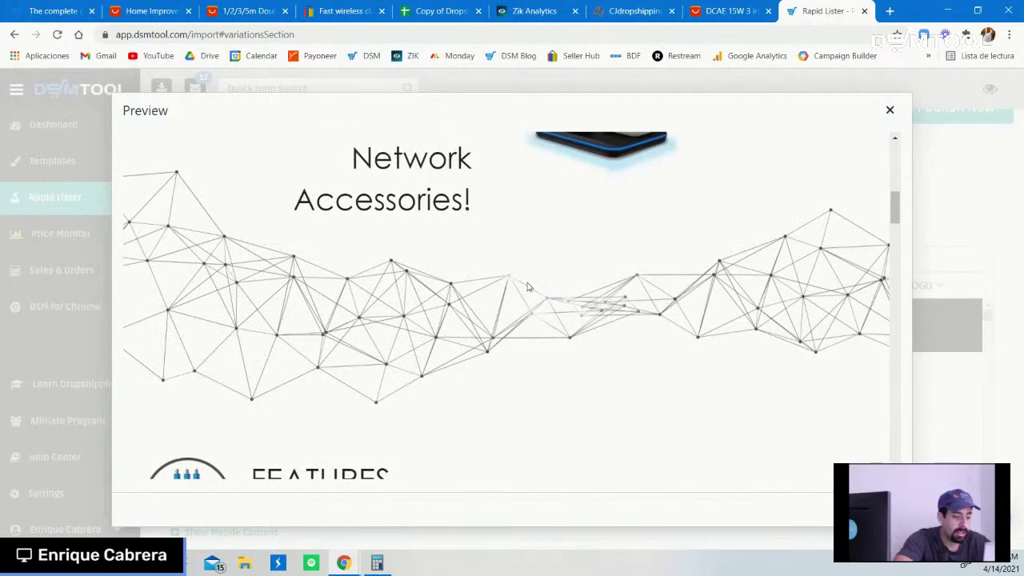
pyautogui.scroll(-4, 528, 286)
pyautogui.scroll(-15, 528, 286)
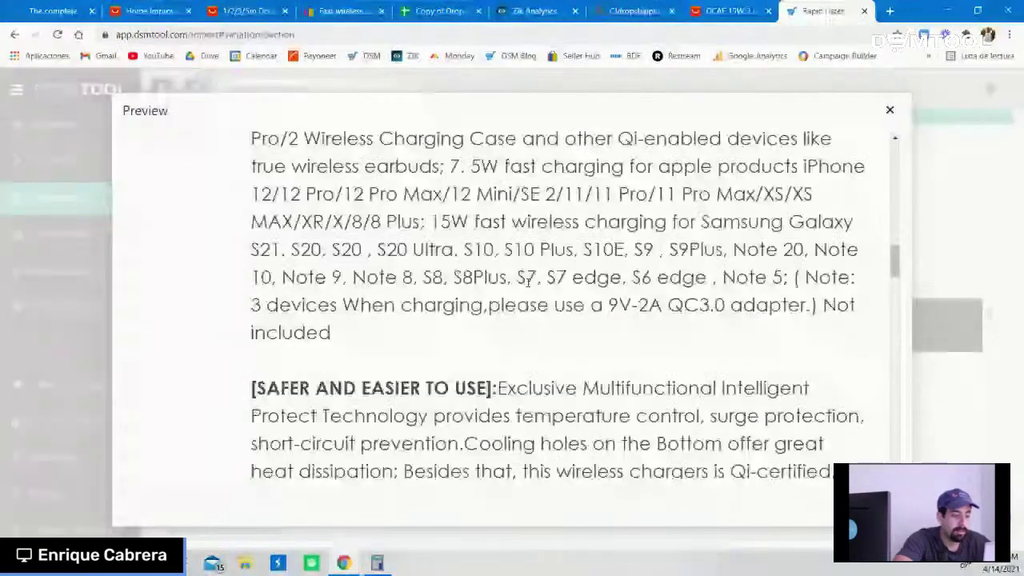
pyautogui.scroll(-9, 527, 286)
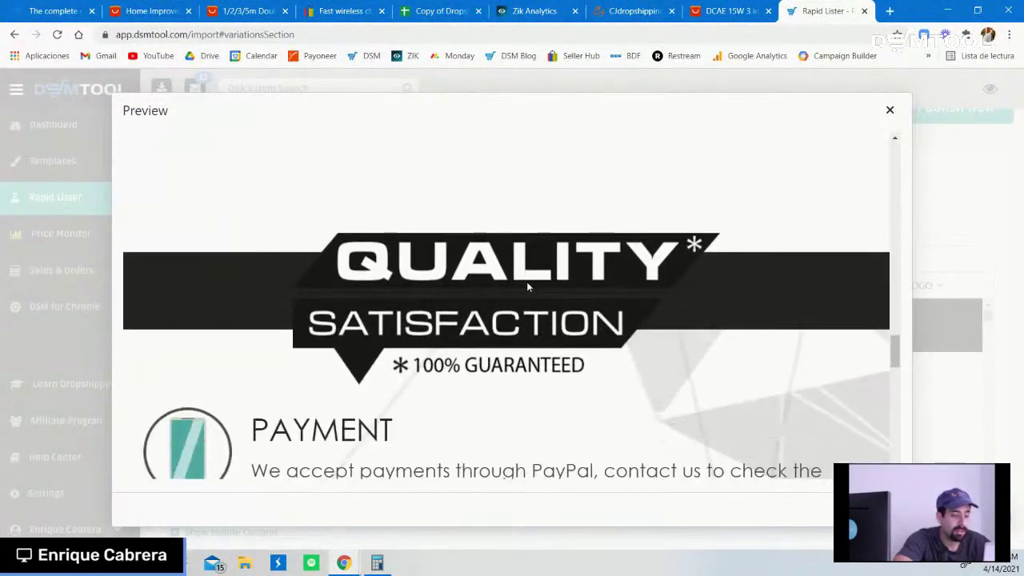
pyautogui.scroll(-3, 528, 287)
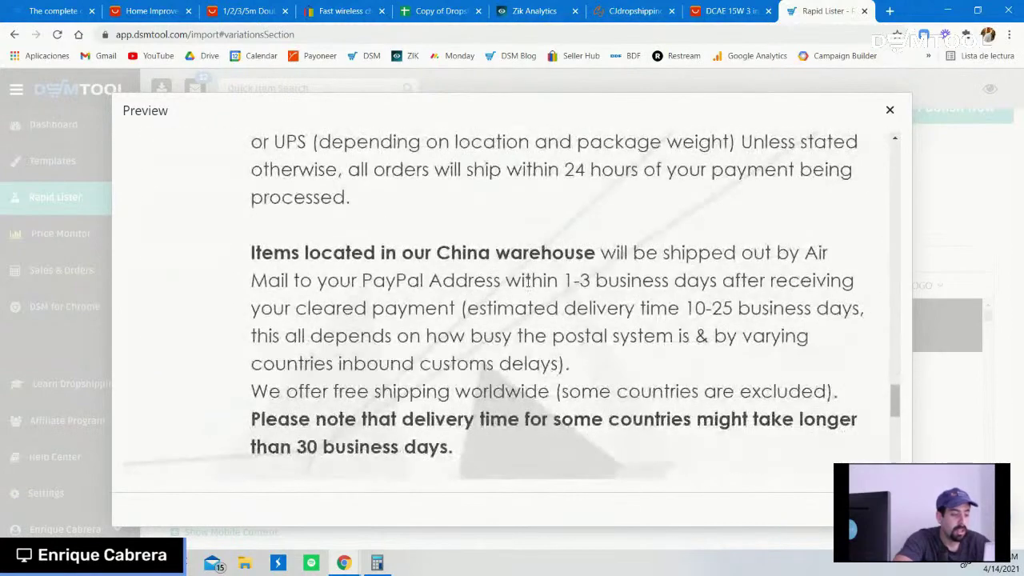
# - Finish reading the shipping section and product features in the description preview and close the preview
pyautogui.scroll(-4, 527, 287)
pyautogui.scroll(9, 527, 284)
pyautogui.scroll(10, 527, 284)
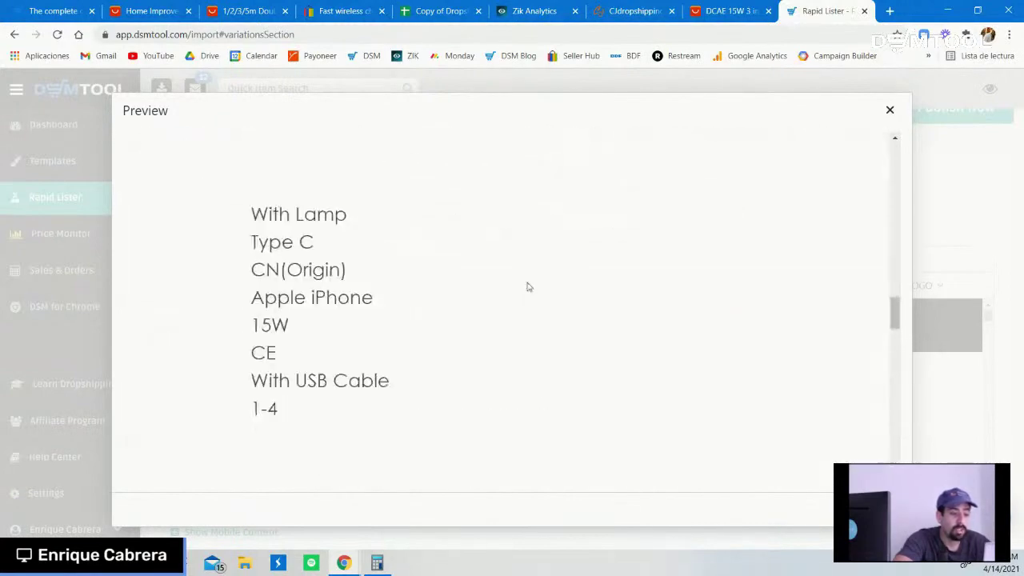
pyautogui.click(889, 109)
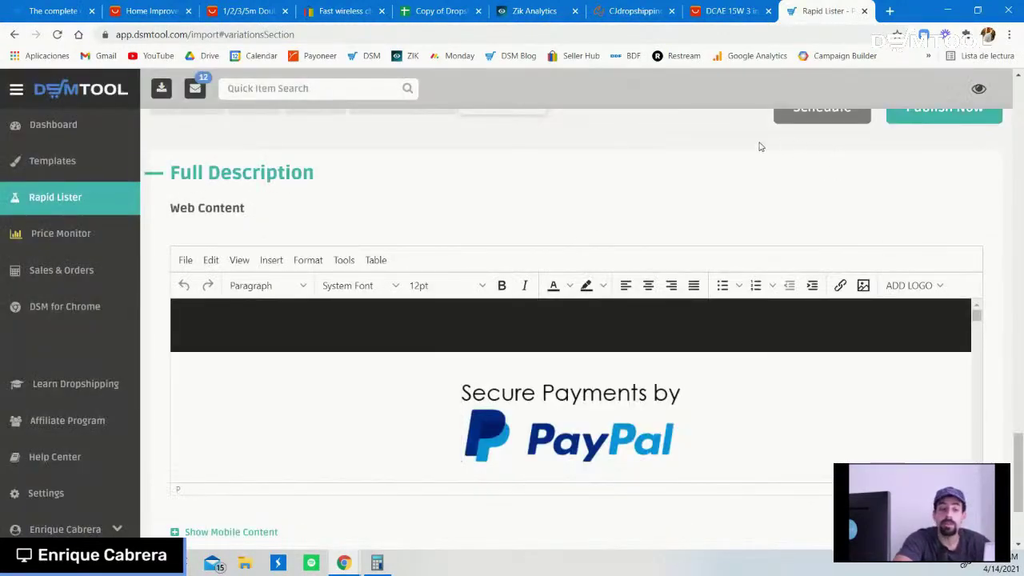
# - Close the Rapid Lister page and the three AliExpress and eBay product pages, and return to the AliExpress home page
pyautogui.click(865, 11)
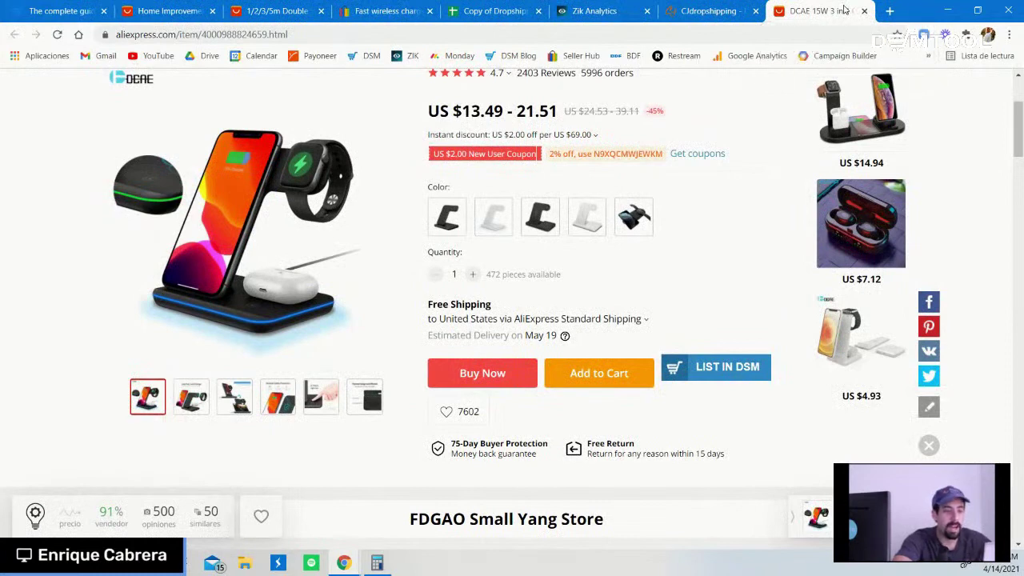
pyautogui.click(864, 11)
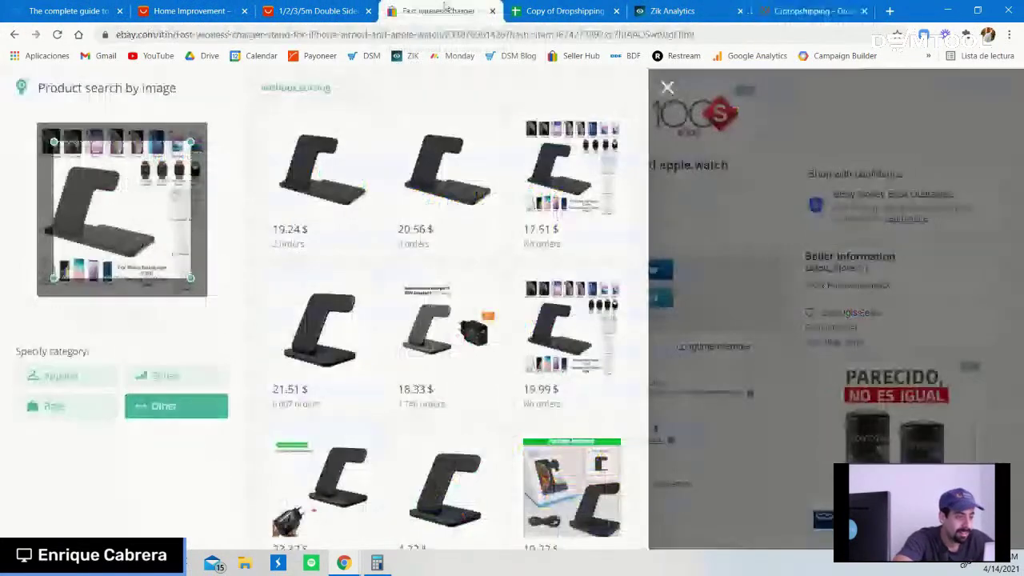
pyautogui.click(480, 11)
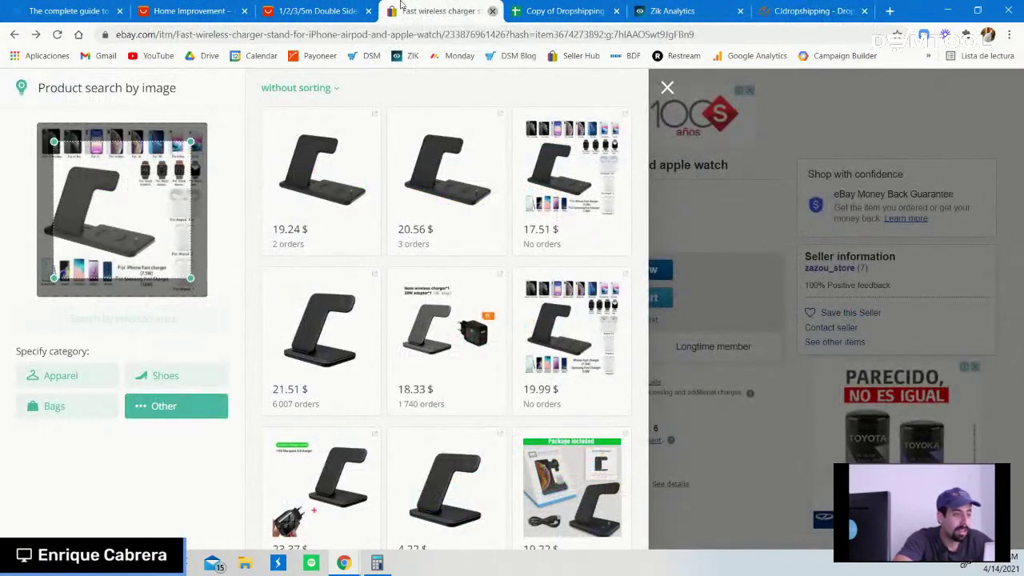
pyautogui.click(492, 11)
pyautogui.click(339, 11)
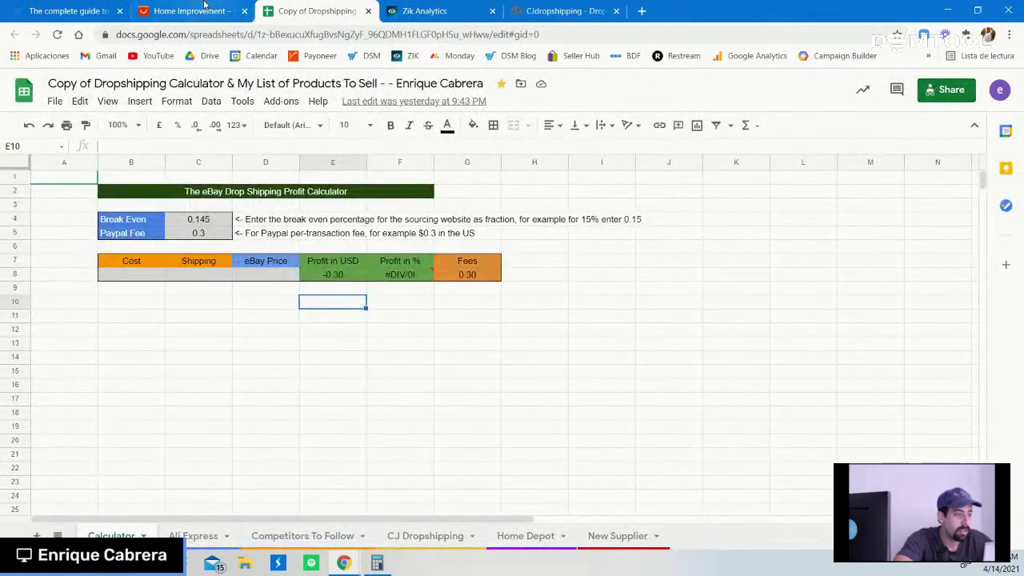
pyautogui.click(232, 10)
pyautogui.click(102, 110)
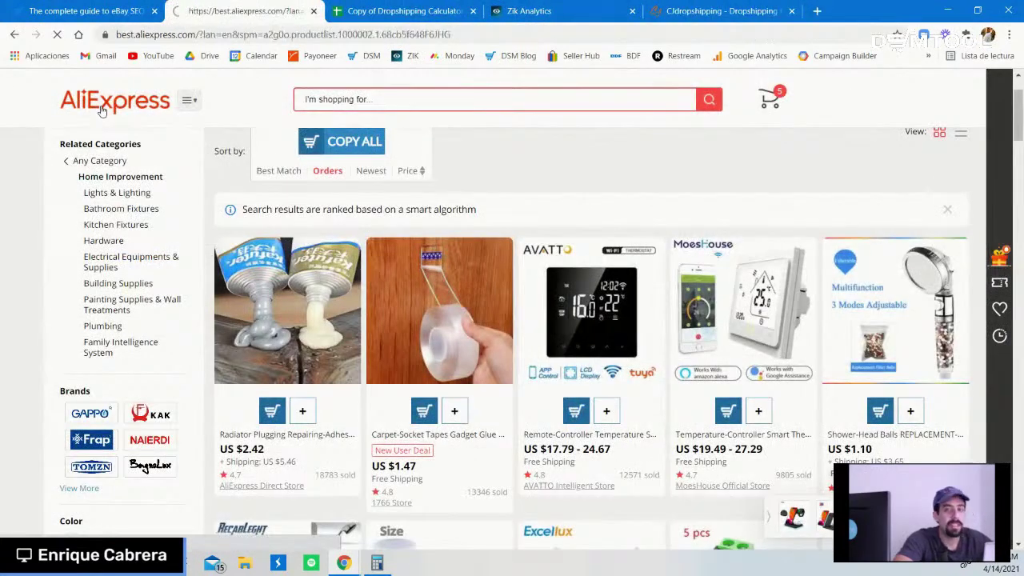
# - Switch to Zik Analytics and set the product research feedback range to a minimum of 50 and a maximum of 5000
pyautogui.click(512, 10)
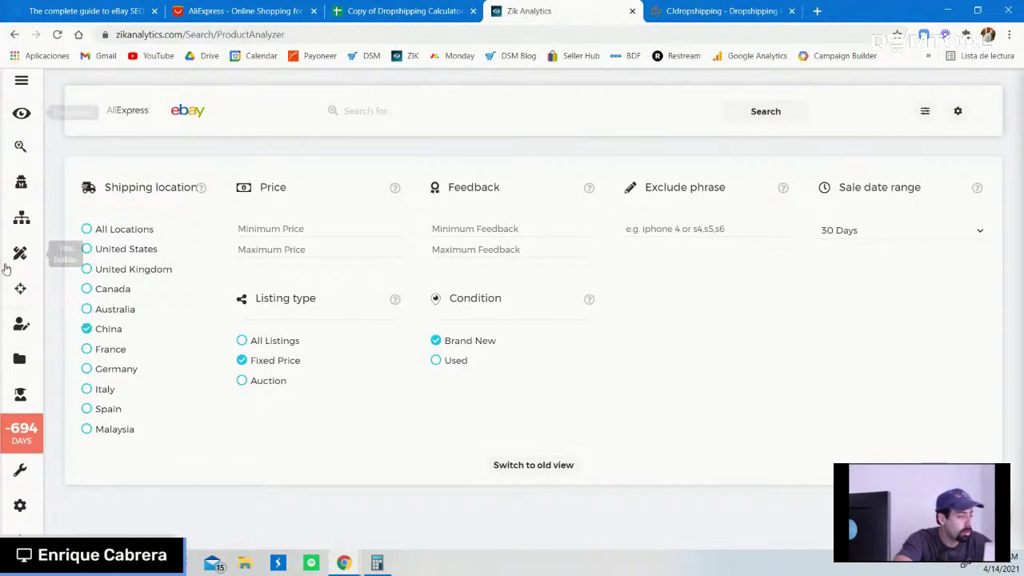
pyautogui.click(20, 151)
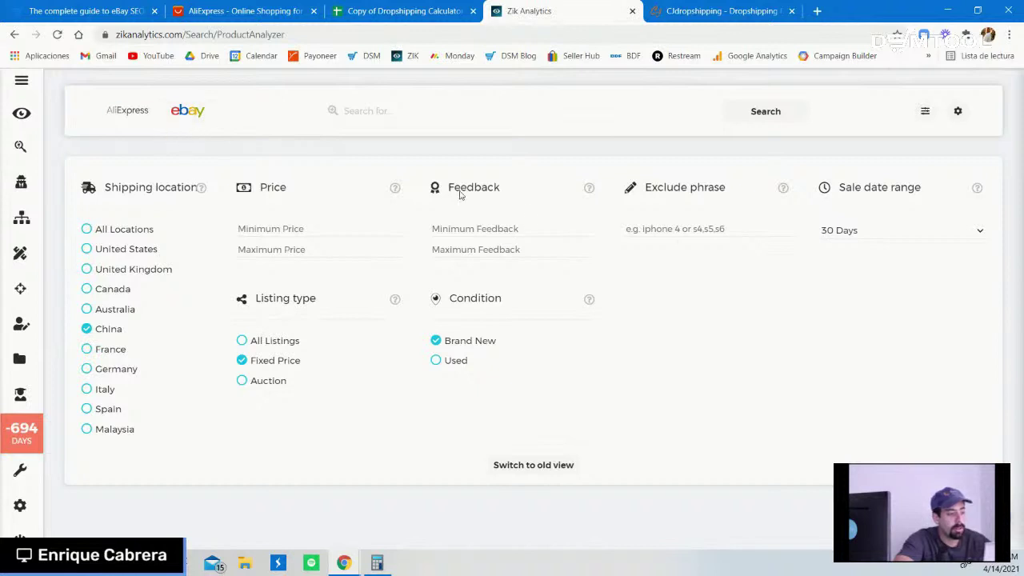
pyautogui.click(513, 232)
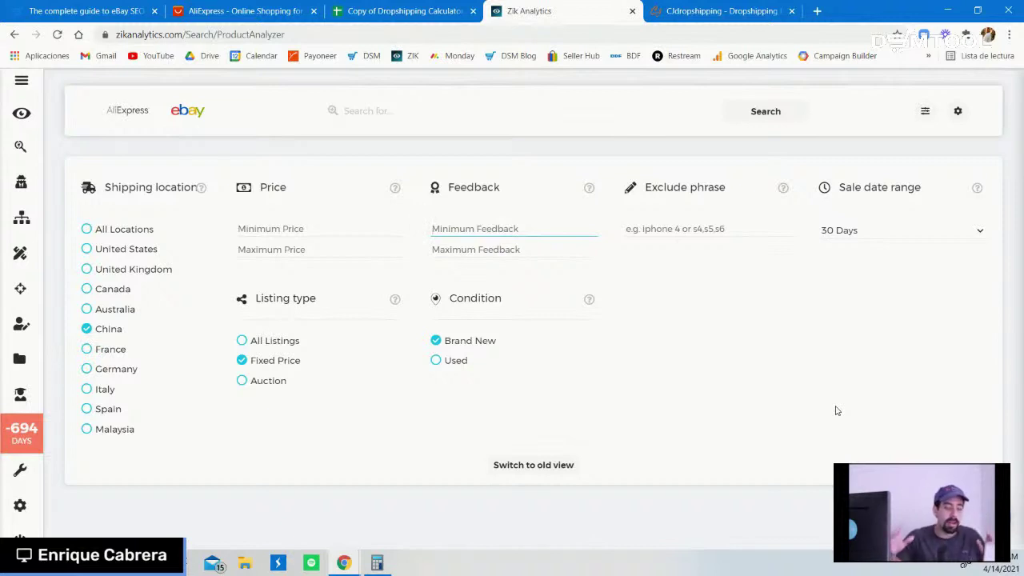
pyautogui.write('50')
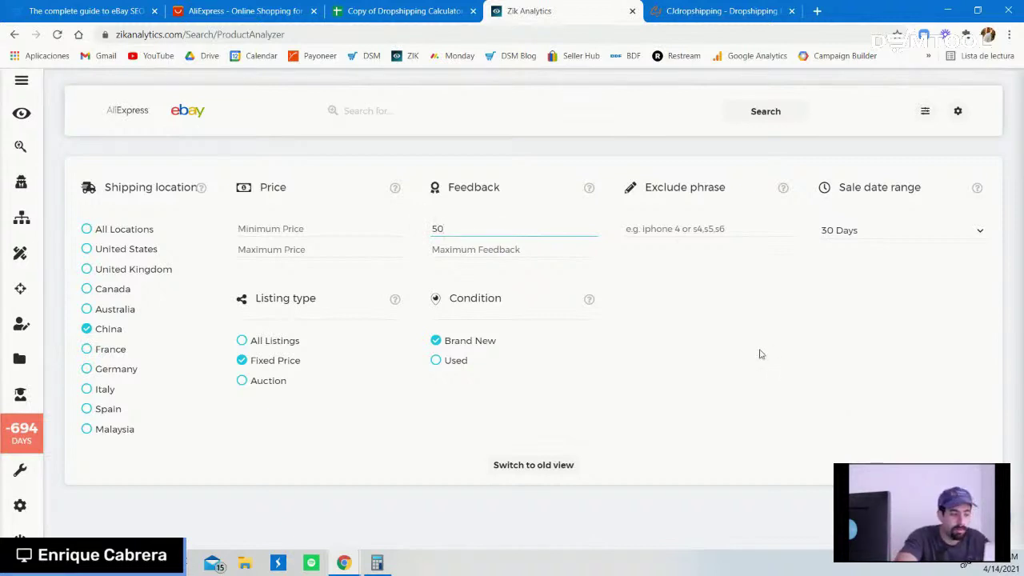
pyautogui.click(536, 245)
pyautogui.click(541, 247)
pyautogui.write('5000')
pyautogui.click(419, 113)
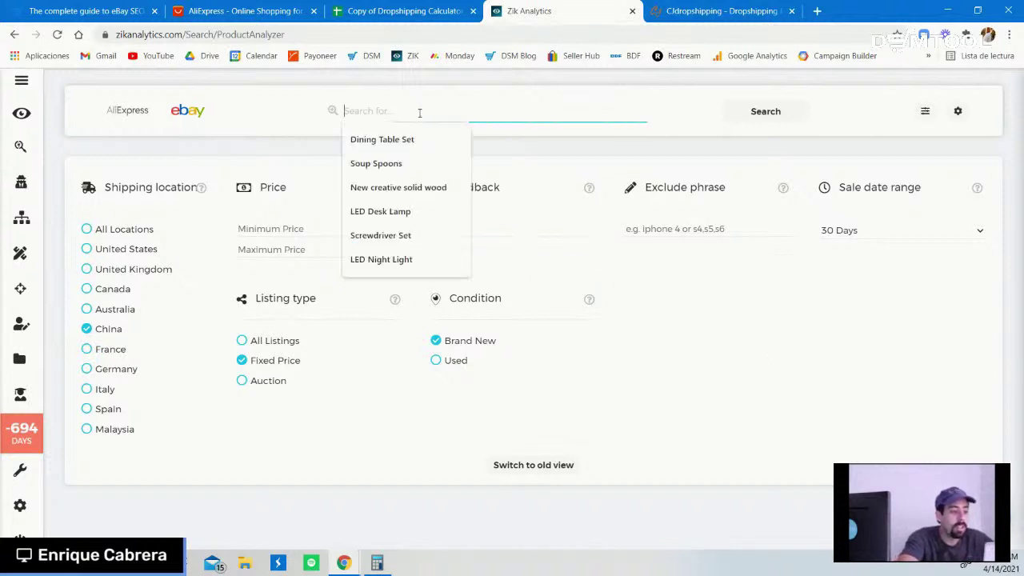
pyautogui.click(808, 348)
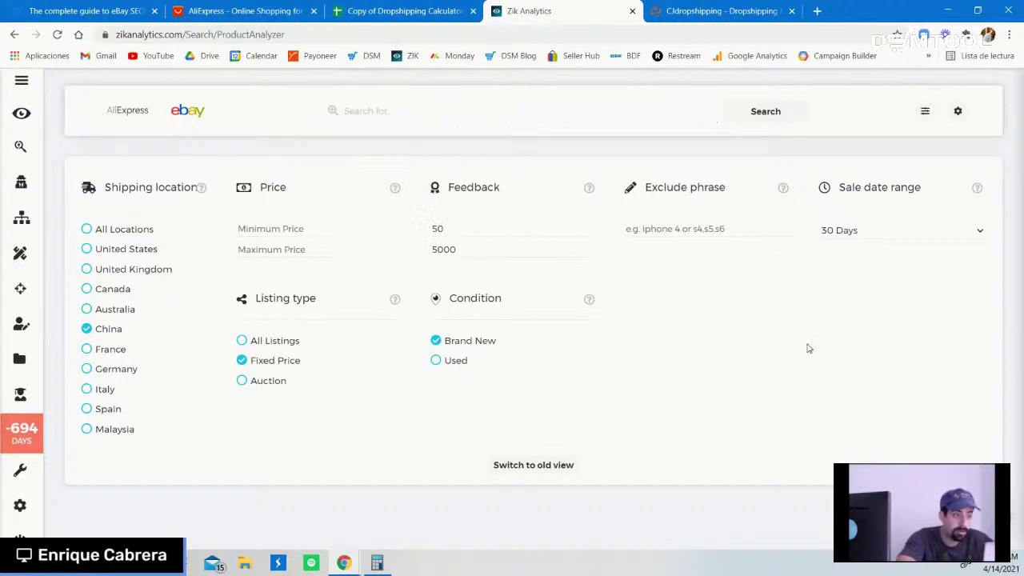
# - Switch to AliExpress, dismiss the coupon offer, and browse the Home Improvement category sorted by orders
pyautogui.click(210, 6)
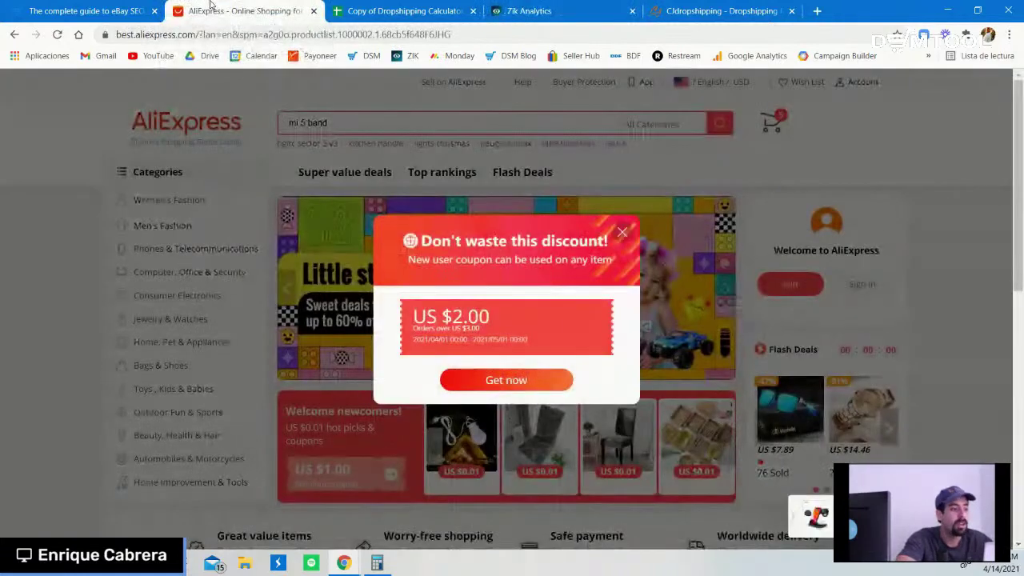
pyautogui.click(622, 234)
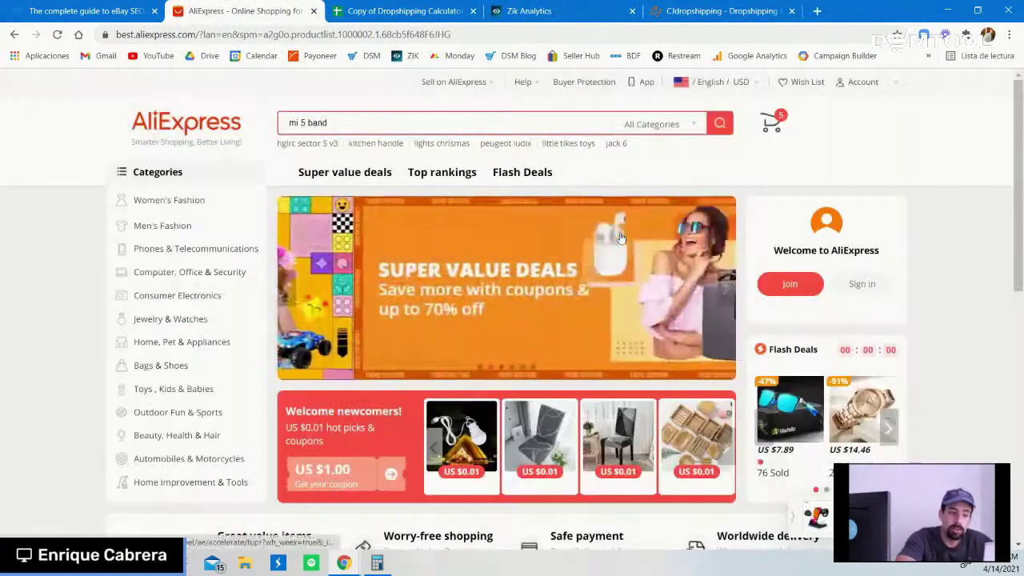
pyautogui.click(169, 484)
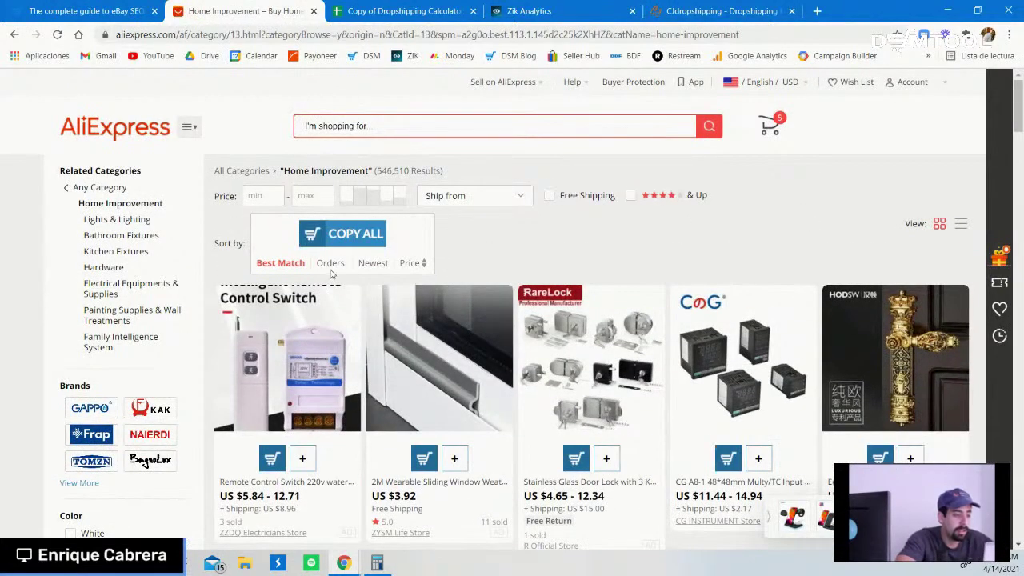
pyautogui.click(332, 262)
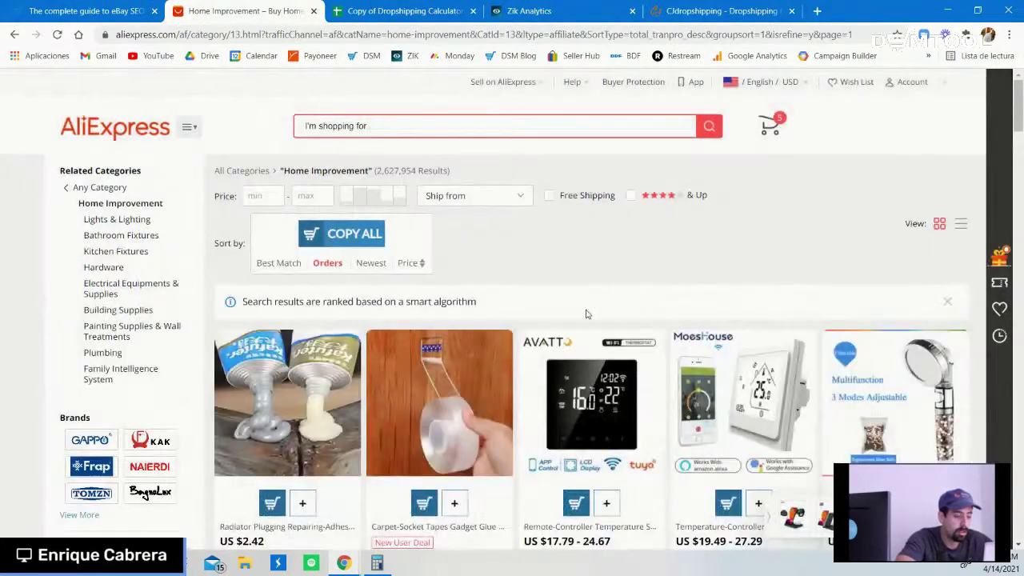
pyautogui.scroll(-5, 586, 315)
pyautogui.scroll(-5, 587, 315)
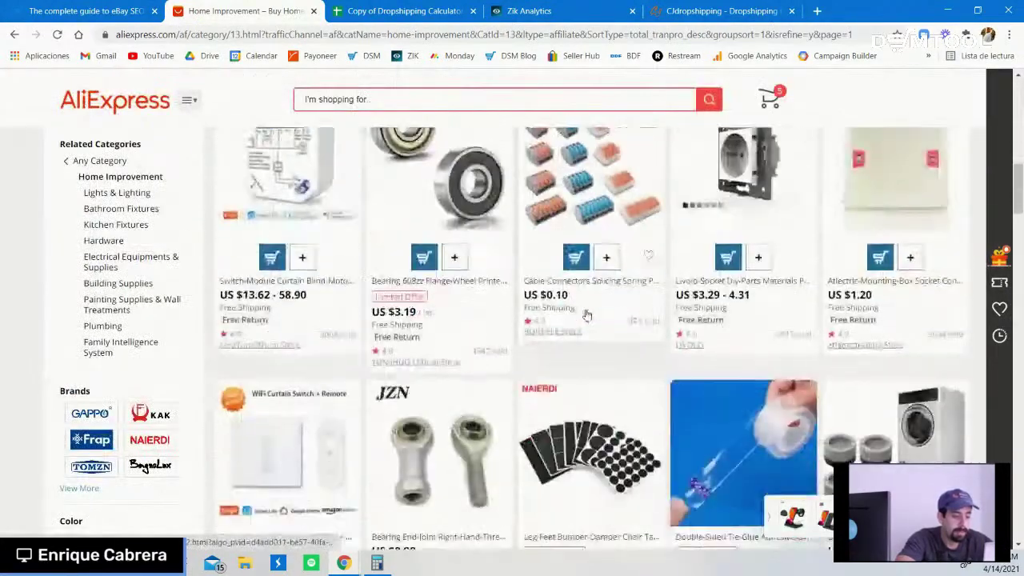
# - Narrow the category to Lights & Lighting, sort it by orders, and browse the best-selling products
pyautogui.click(116, 193)
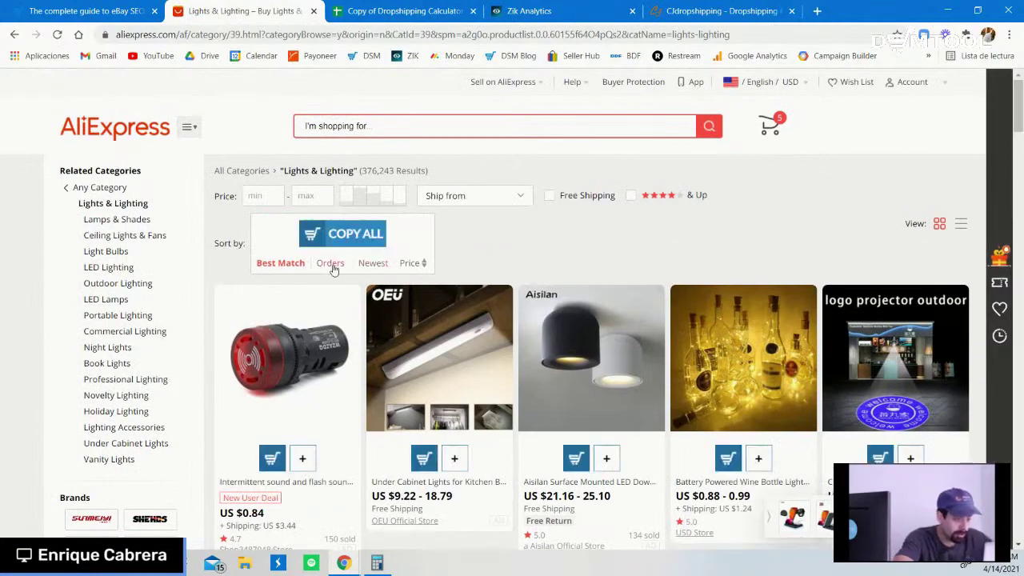
pyautogui.click(331, 264)
pyautogui.scroll(-2, 693, 270)
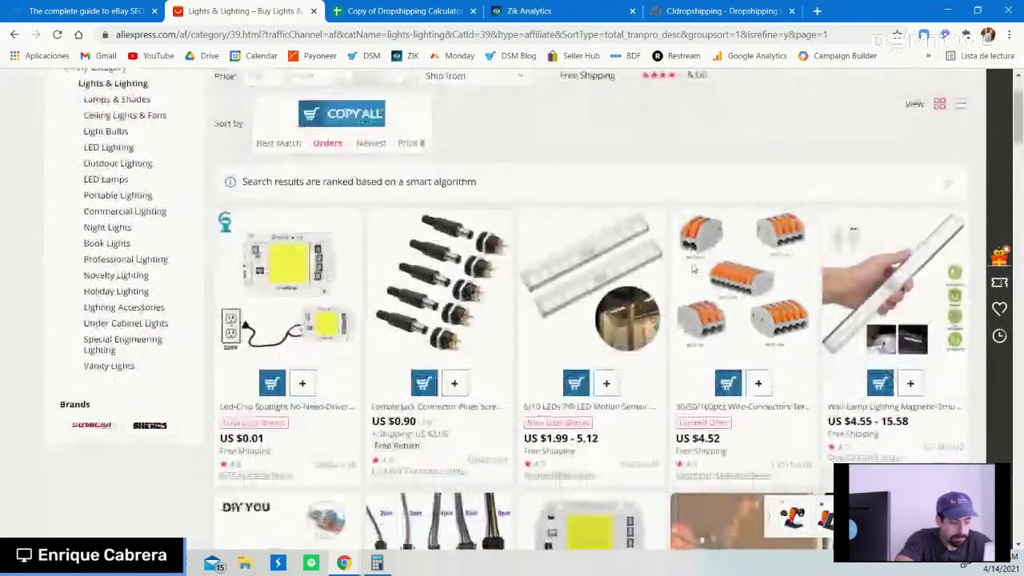
pyautogui.scroll(-4, 693, 269)
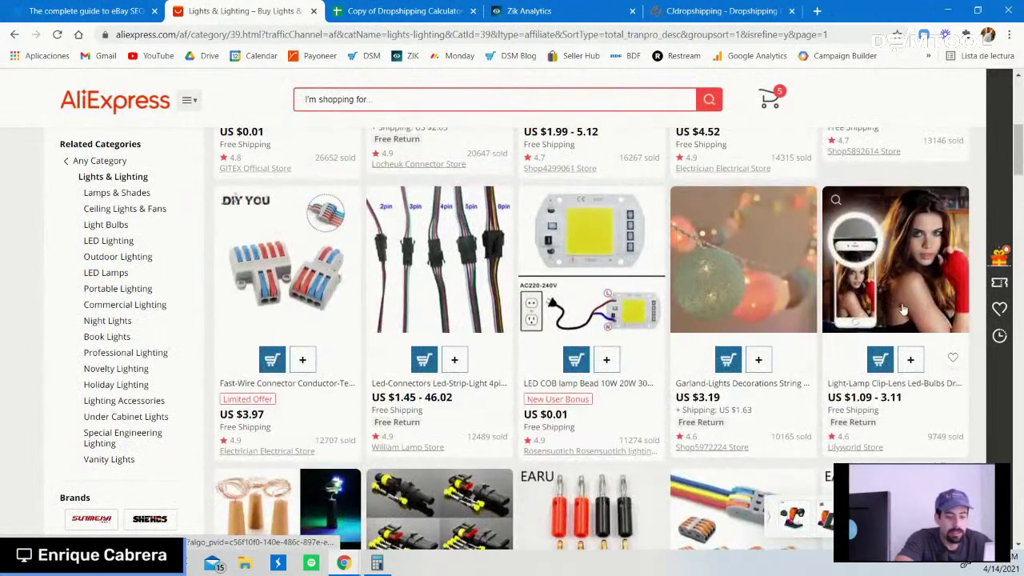
# - Open the selfie ring light clip product and copy "Selfie Ring Mobile Phone" from its title
pyautogui.click(902, 308)
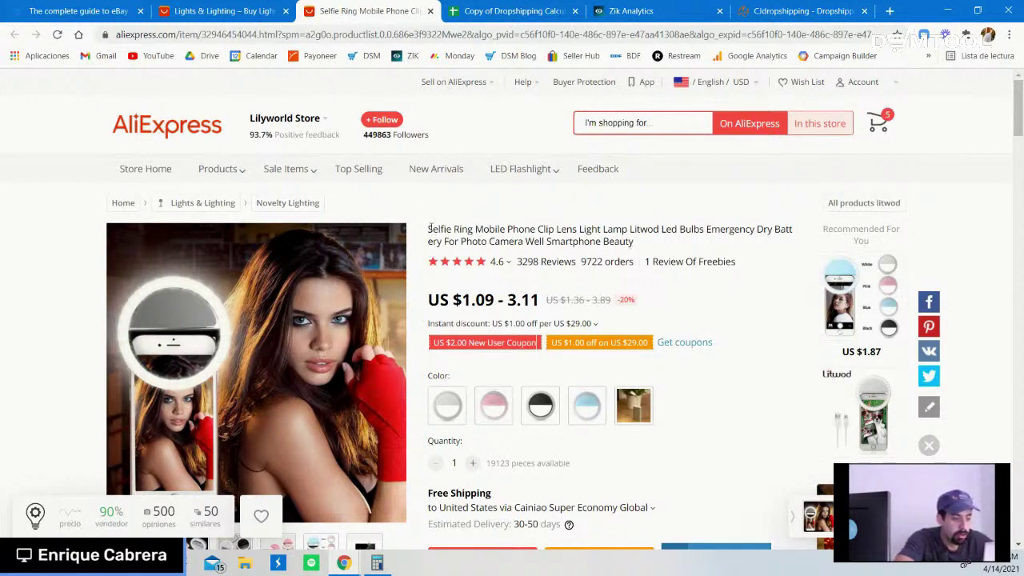
pyautogui.moveTo(429, 229); pyautogui.dragTo(536, 229)
pyautogui.hotkey('ctrl', 'c')
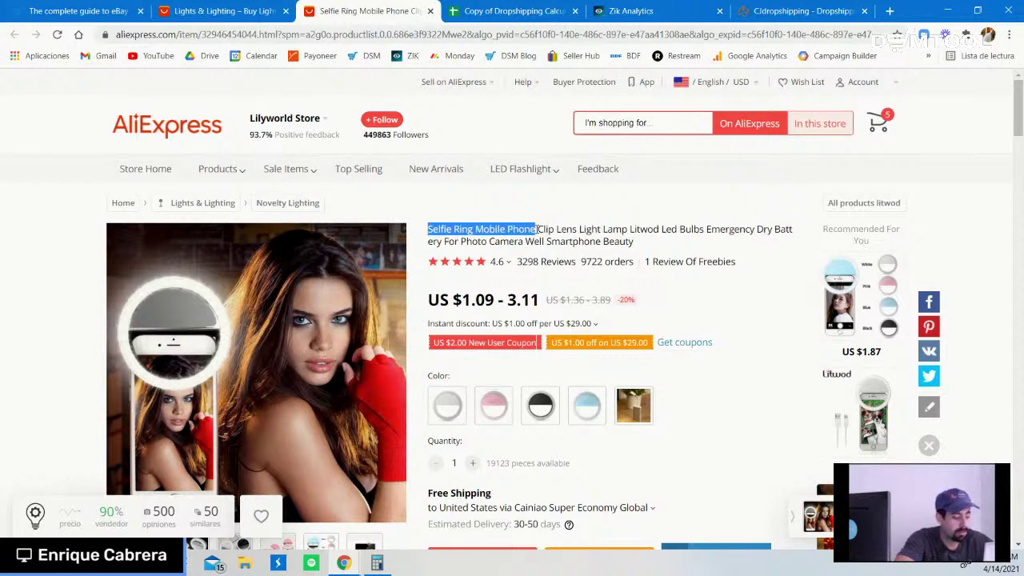
pyautogui.click(620, 232)
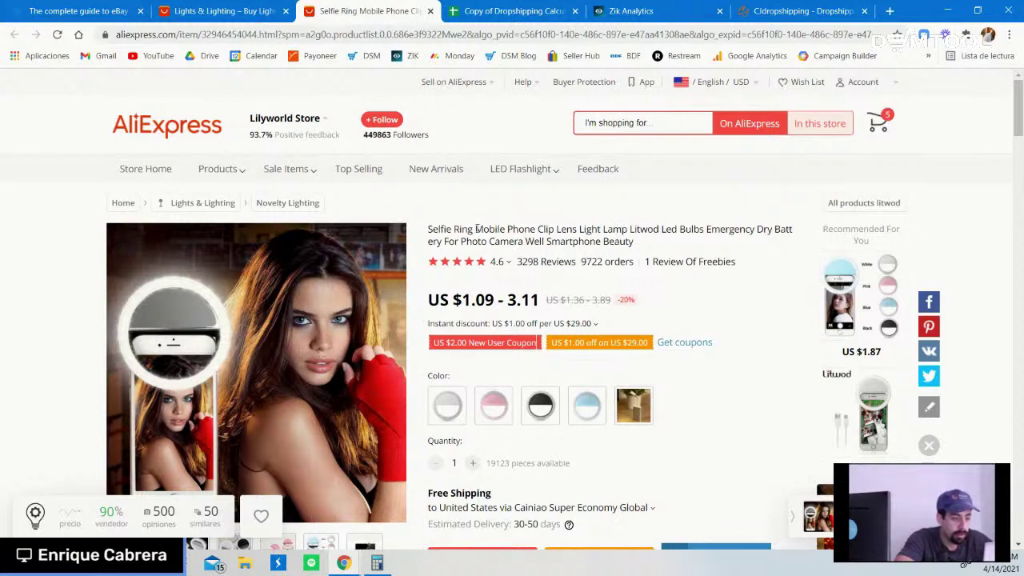
# - Search Zik Analytics' eBay product research for "Selfie Ring Mobile Phone" and review the sales statistics and seller list
pyautogui.click(646, 8)
pyautogui.click(428, 114)
pyautogui.hotkey('ctrl', 'v')
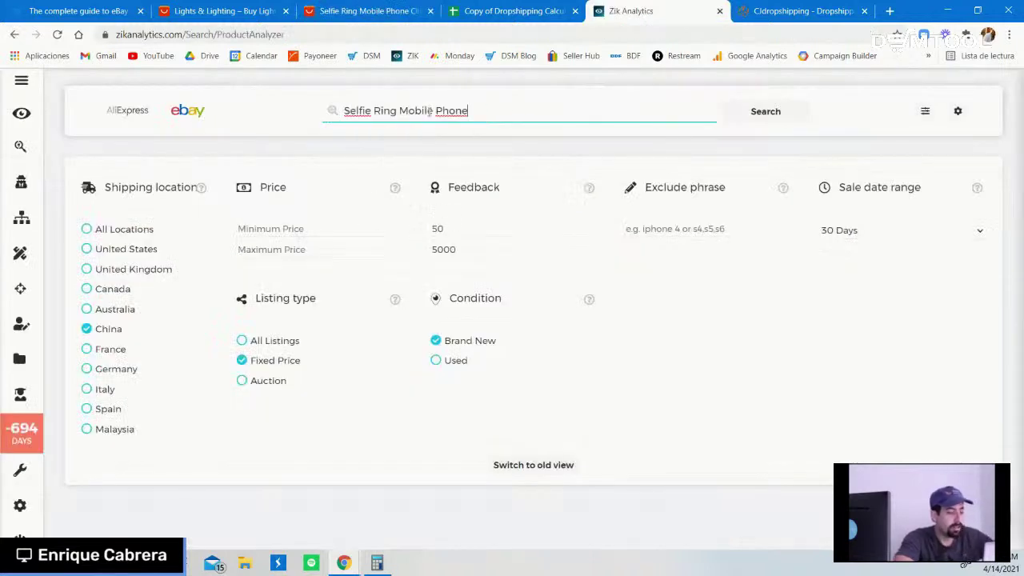
pyautogui.click(773, 110)
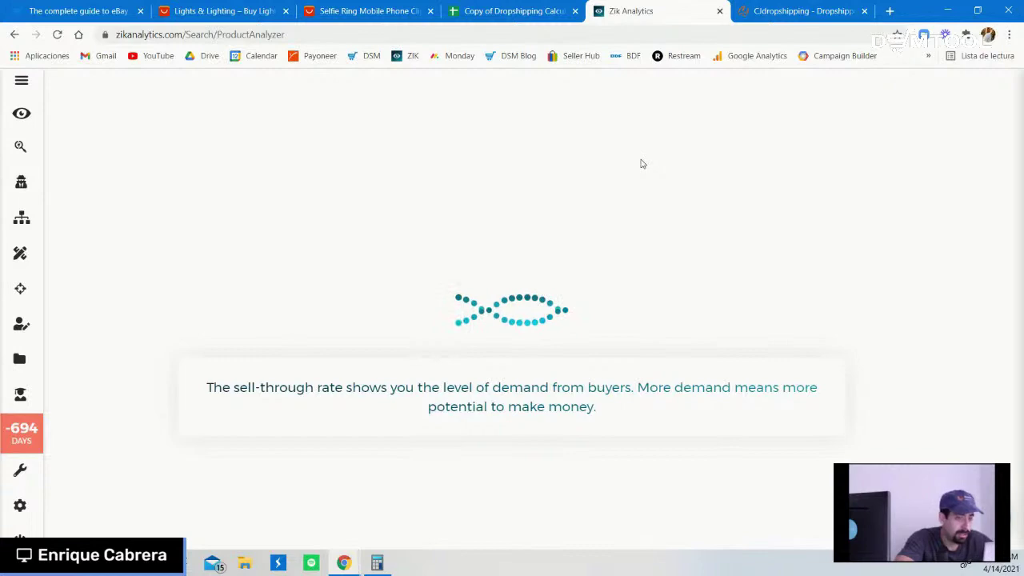
pyautogui.scroll(-3, 670, 310)
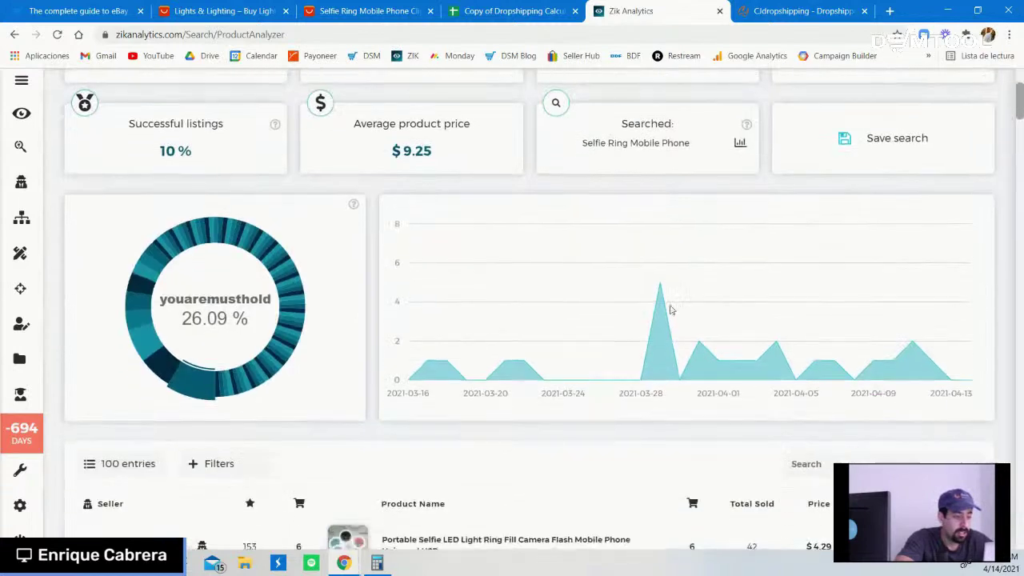
pyautogui.scroll(2, 671, 309)
pyautogui.scroll(-5, 671, 310)
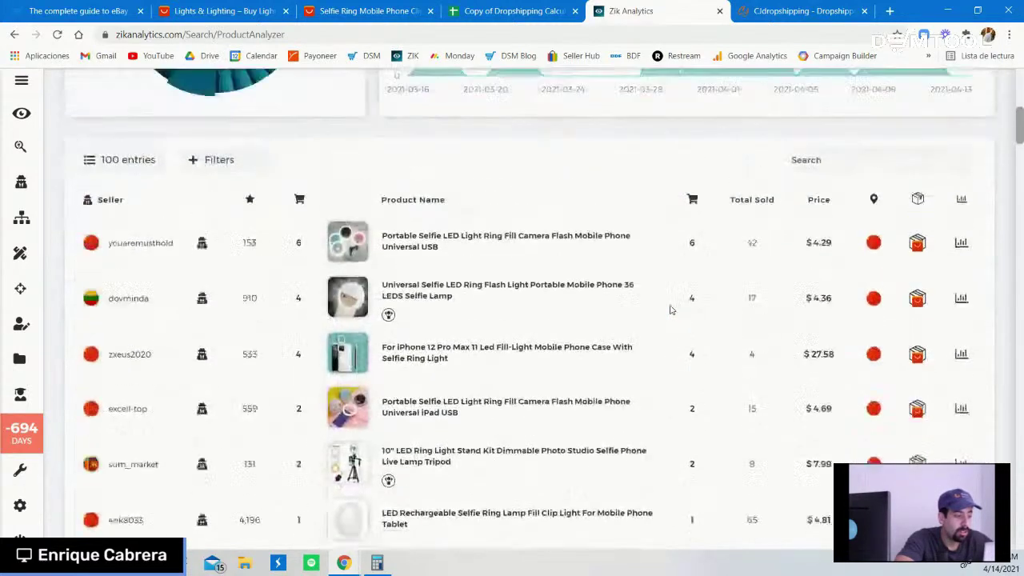
pyautogui.scroll(2, 671, 310)
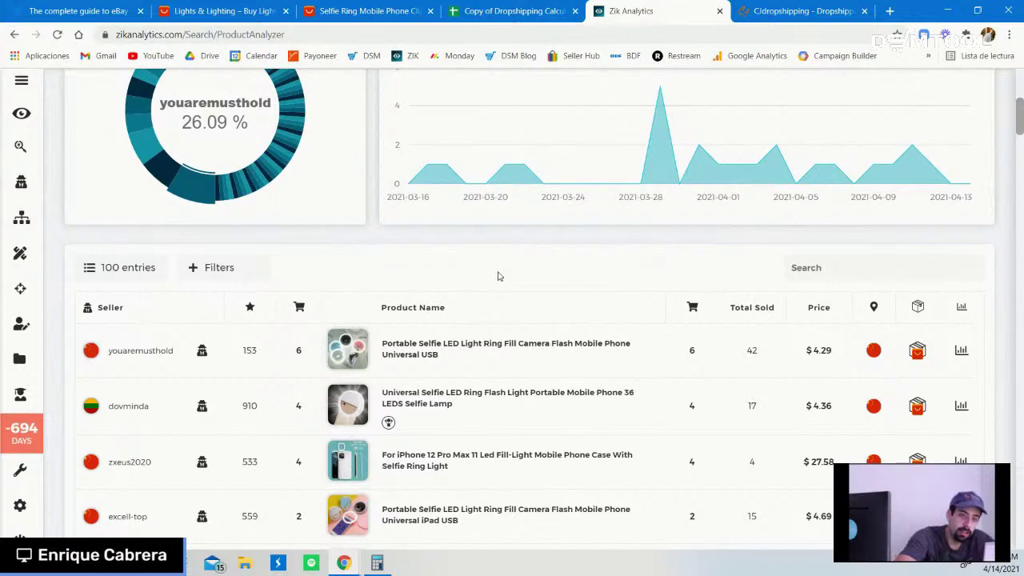
pyautogui.scroll(-1, 497, 276)
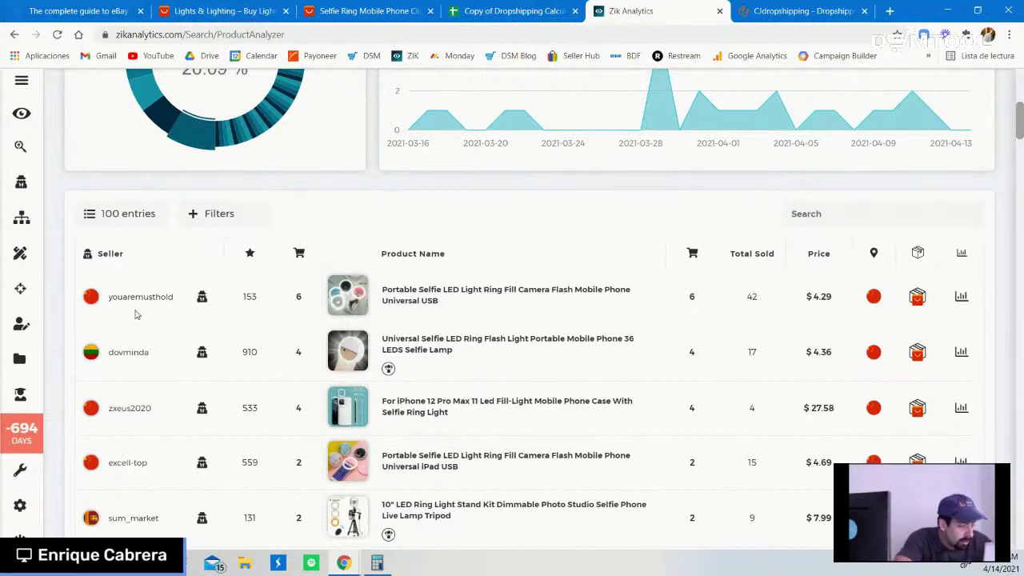
pyautogui.scroll(-1, 136, 314)
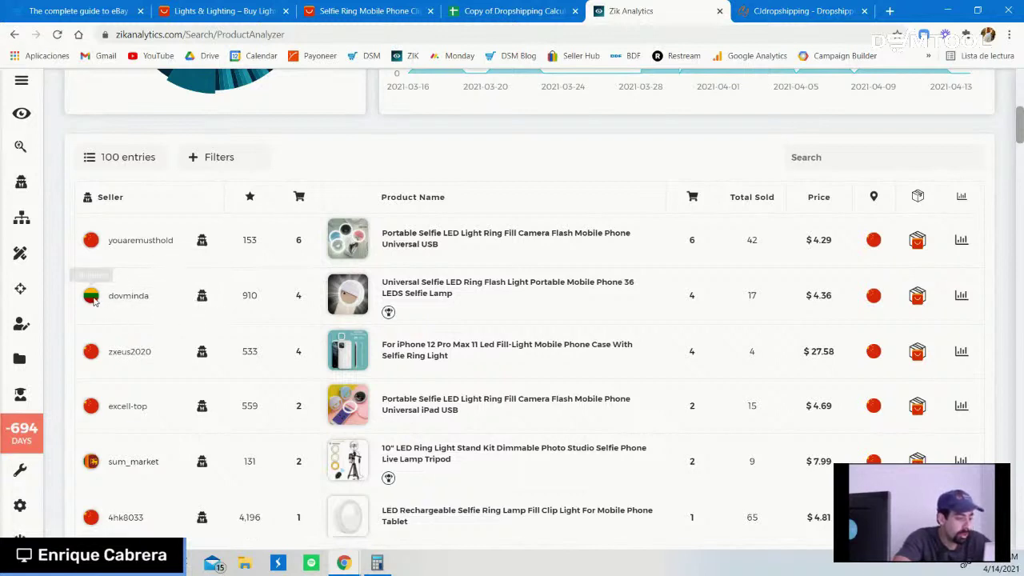
# - Open the competitor research for the Lithuanian seller and filter its products to minimum 30-day sales of 3 and a minimum current price of 8
pyautogui.click(202, 296)
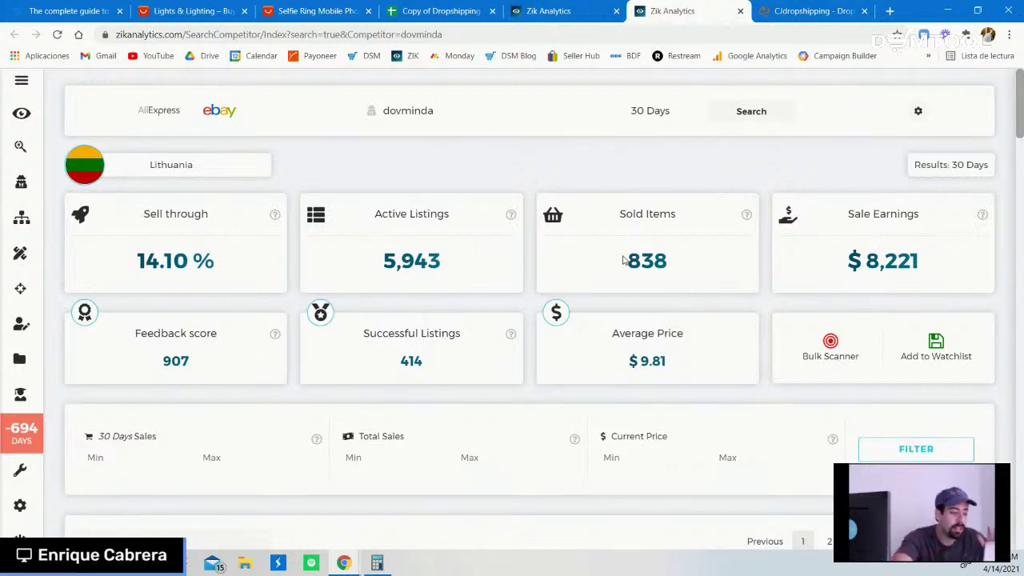
pyautogui.scroll(-1, 623, 259)
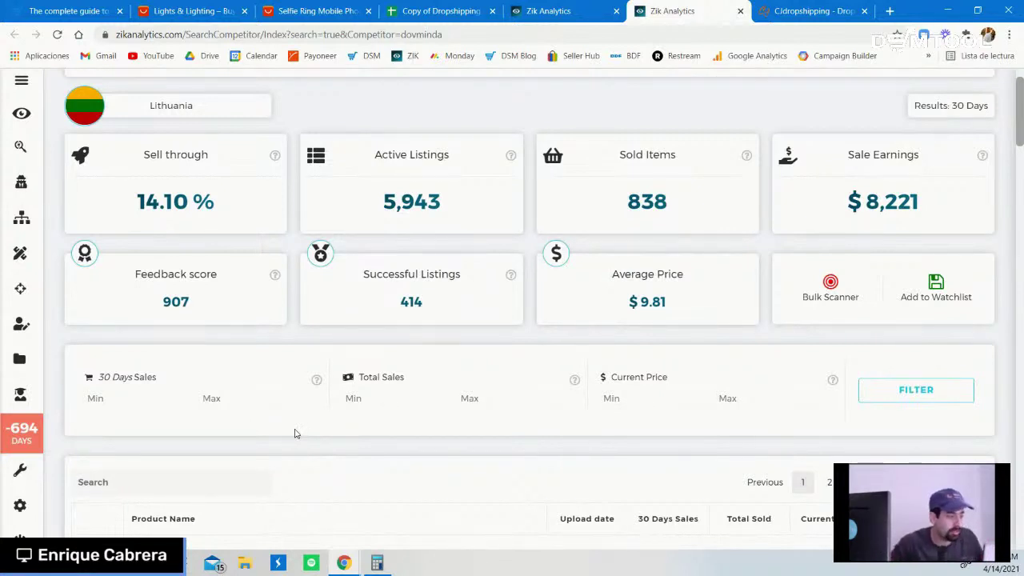
pyautogui.click(144, 393)
pyautogui.click(122, 427)
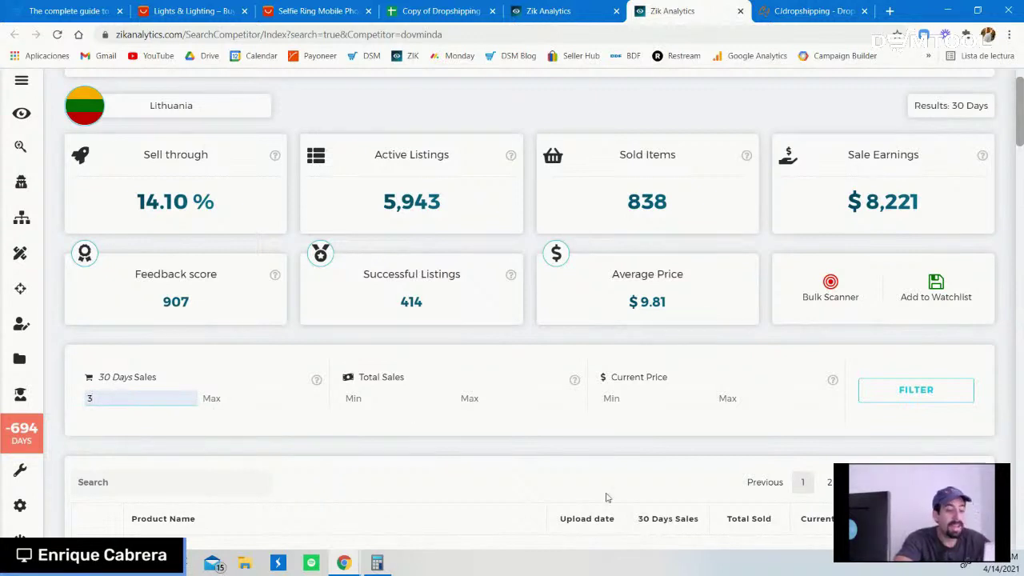
pyautogui.click(649, 401)
pyautogui.click(643, 423)
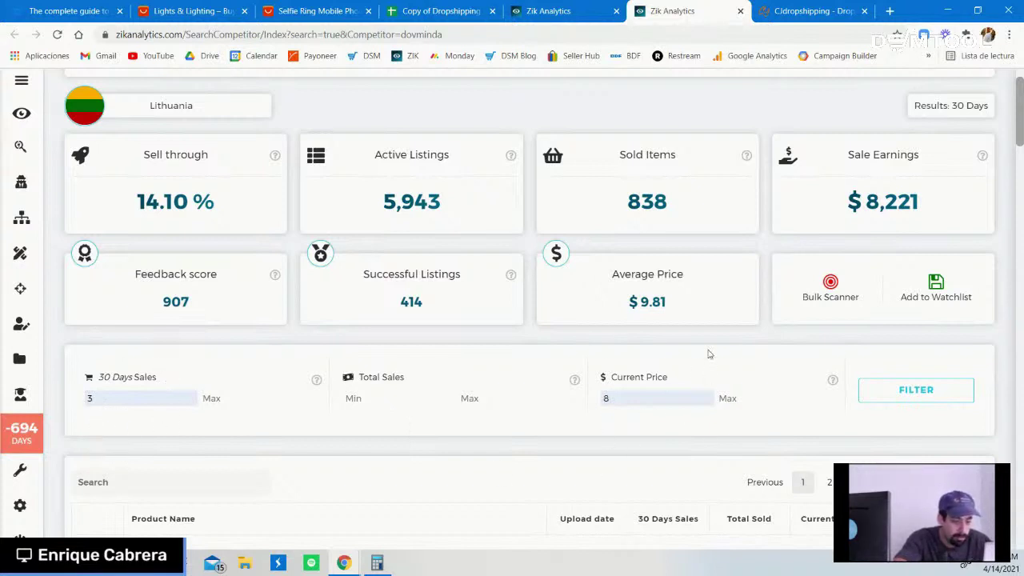
pyautogui.click(909, 391)
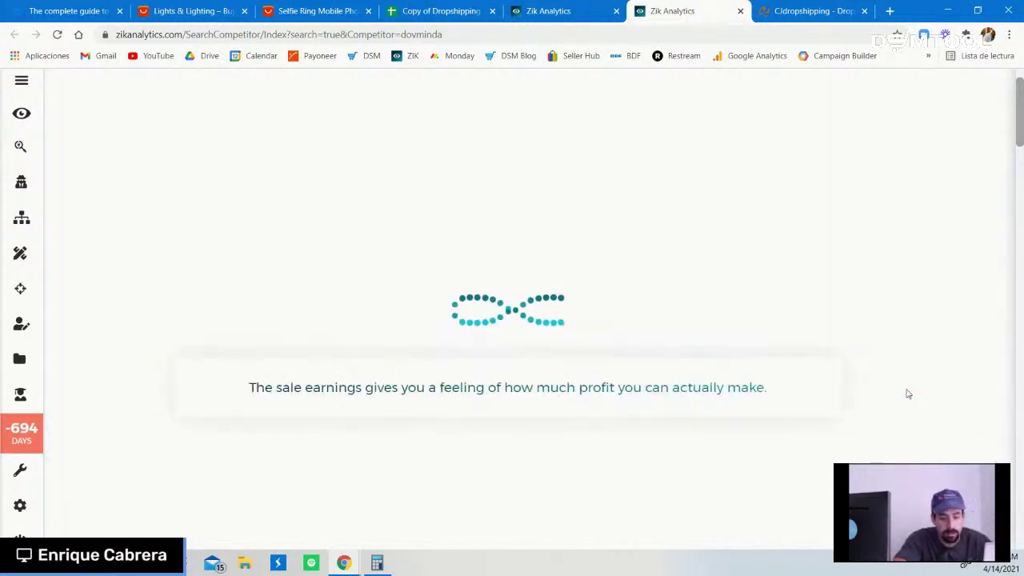
pyautogui.scroll(-4, 492, 425)
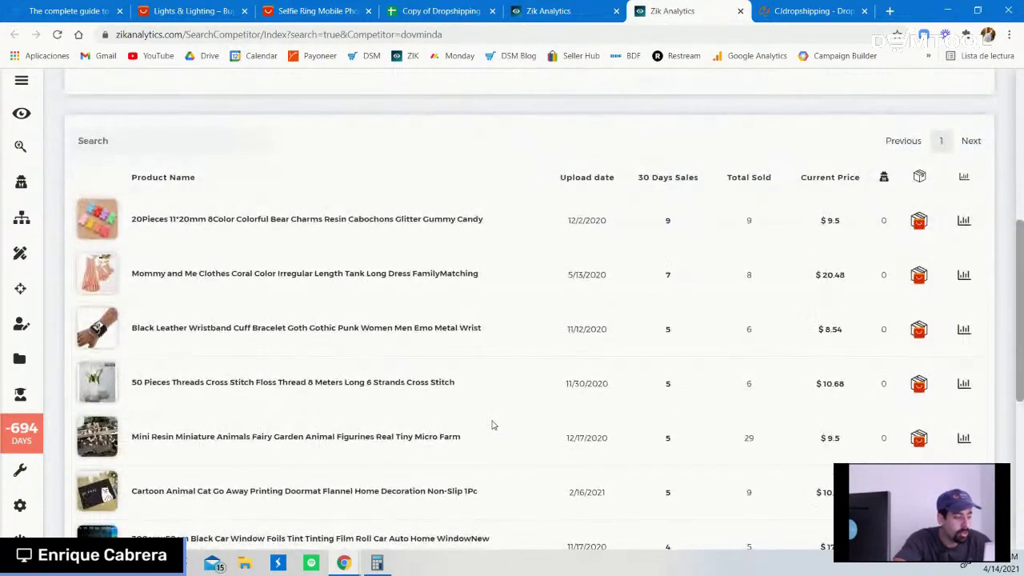
pyautogui.scroll(1, 492, 176)
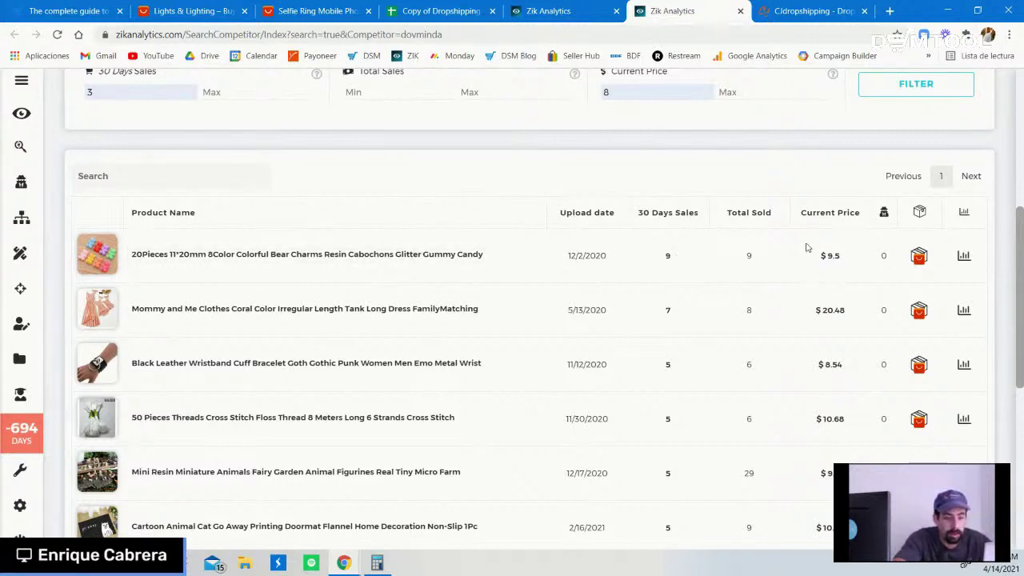
# - Open the eBay listing for the 20-piece colorful bear charms and view its purchase history
pyautogui.click(358, 254)
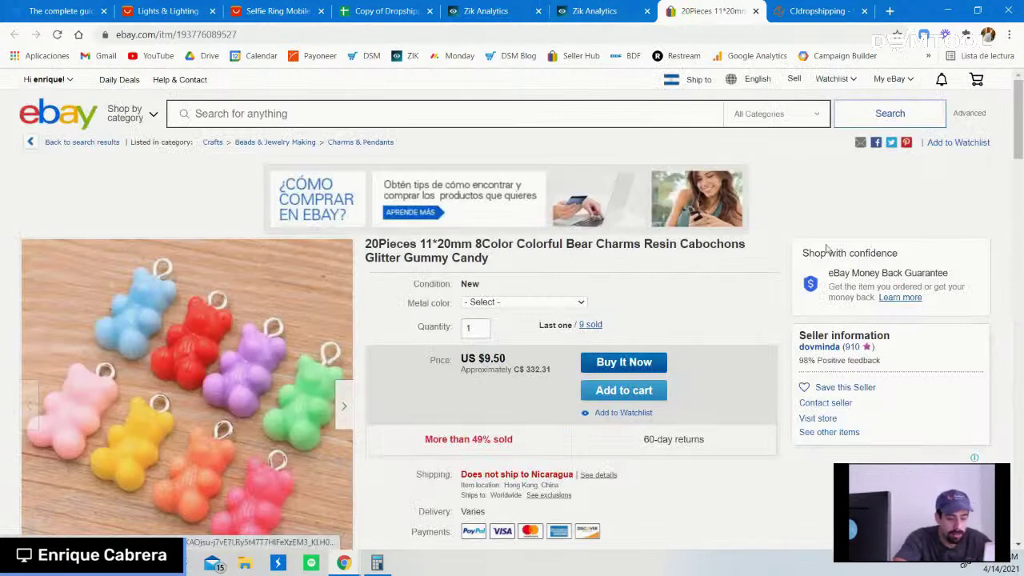
pyautogui.scroll(-1, 726, 352)
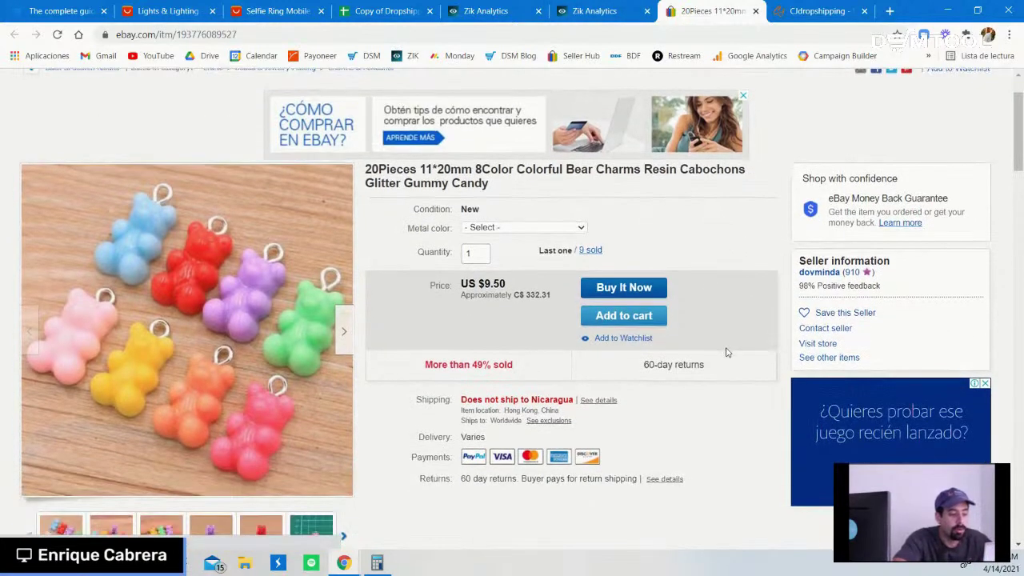
pyautogui.click(592, 255)
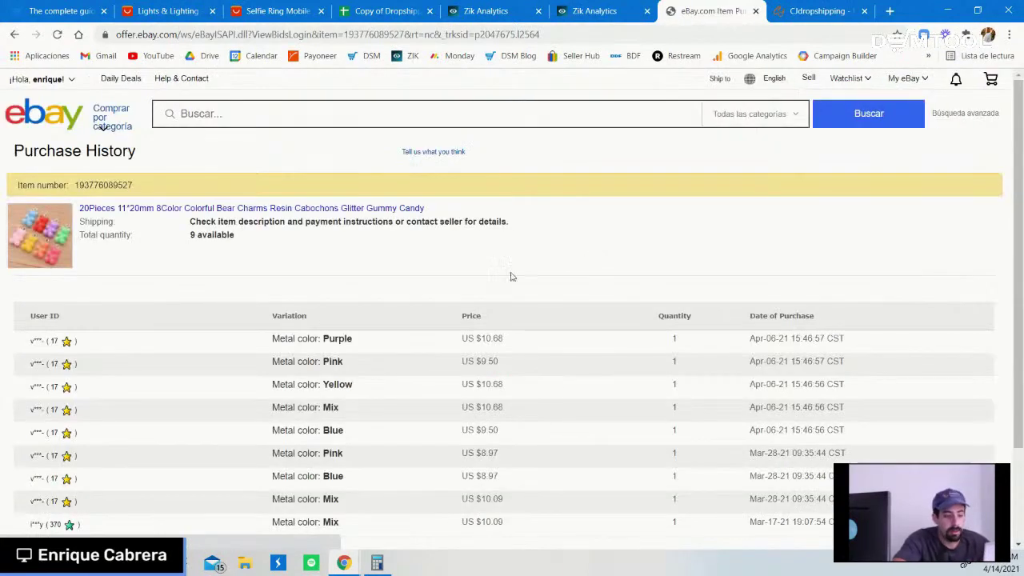
# - Examine the purchase dates of the gummy bear charms in the eBay purchase history
pyautogui.moveTo(749, 338); pyautogui.dragTo(804, 342)
pyautogui.moveTo(750, 361); pyautogui.dragTo(766, 361)
pyautogui.click(745, 414)
pyautogui.moveTo(776, 436); pyautogui.dragTo(752, 435)
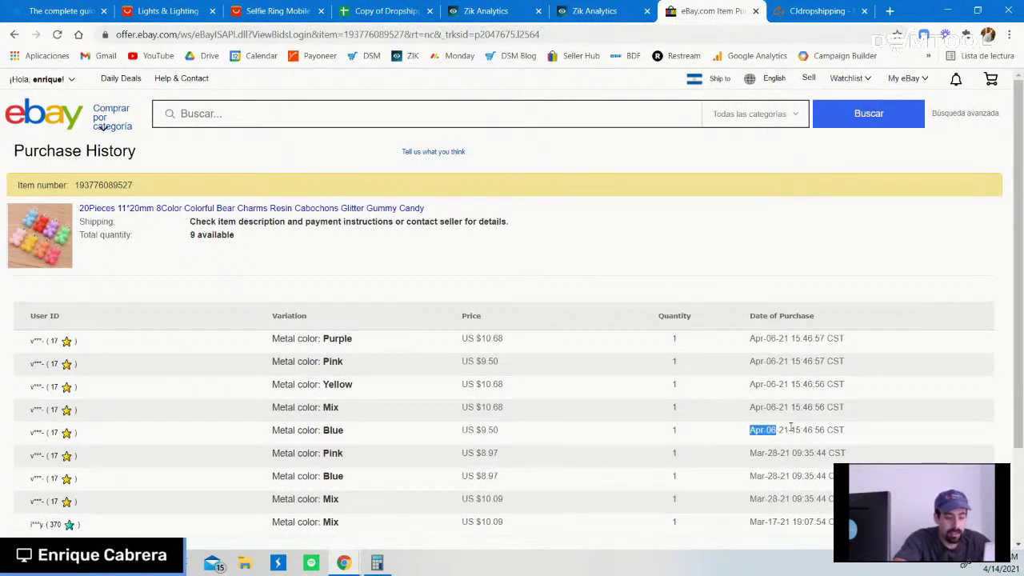
pyautogui.click(758, 324)
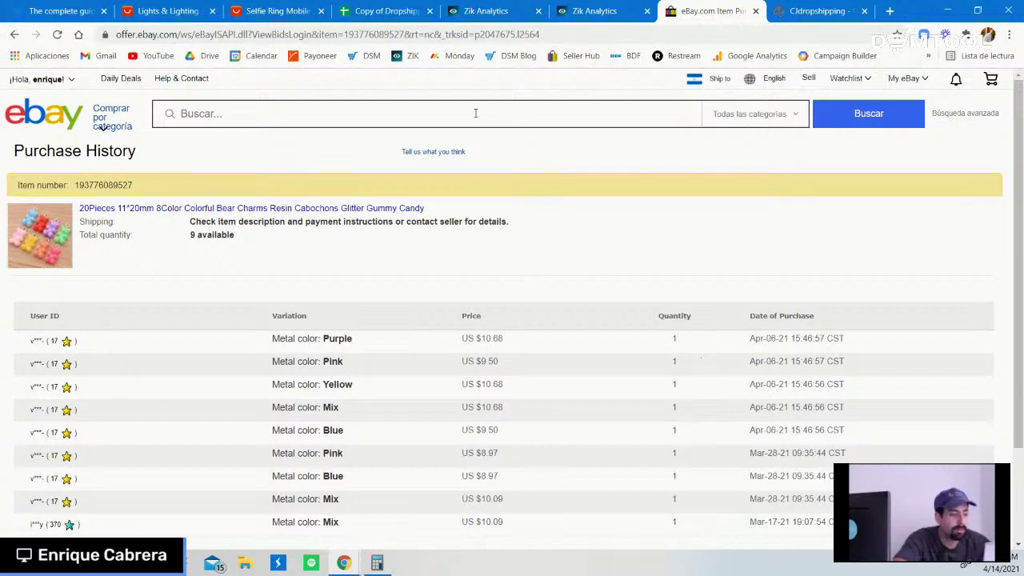
# - Return to the bear charms listing, find its main photo on AliExpress by image search, and open the first matching product
pyautogui.hotkey('alt', 'Left')
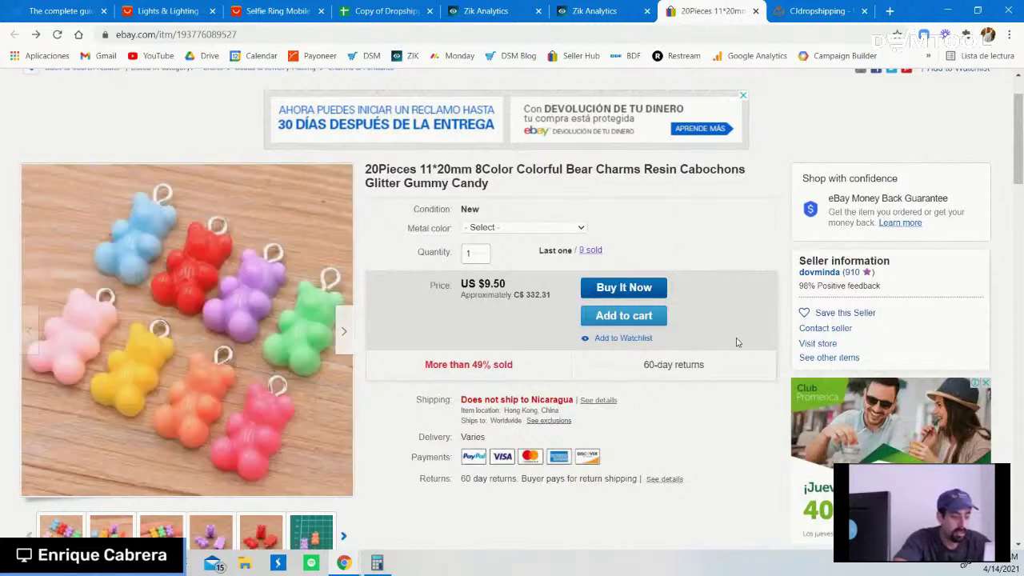
pyautogui.scroll(-2, 738, 296)
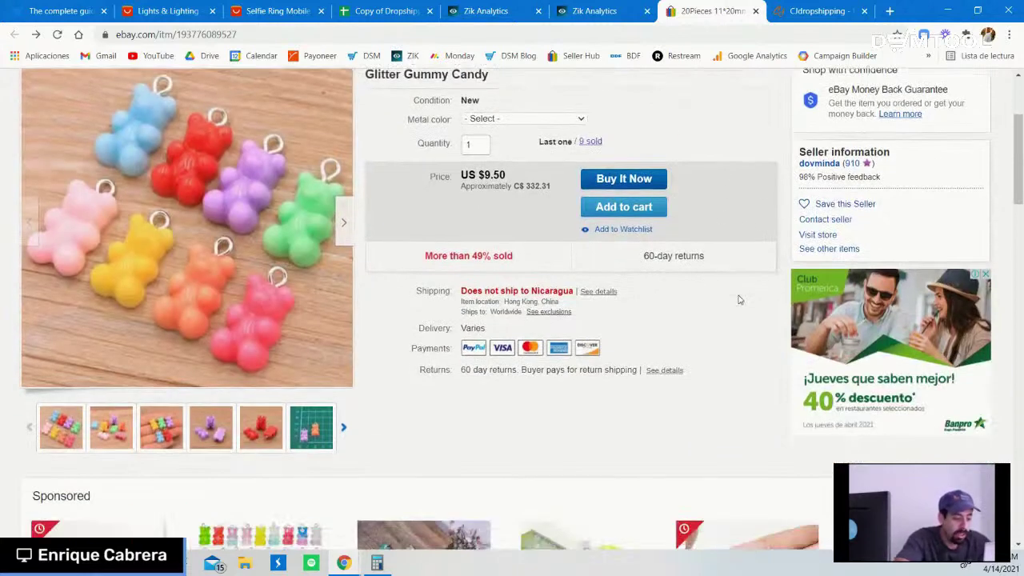
pyautogui.scroll(2, 756, 374)
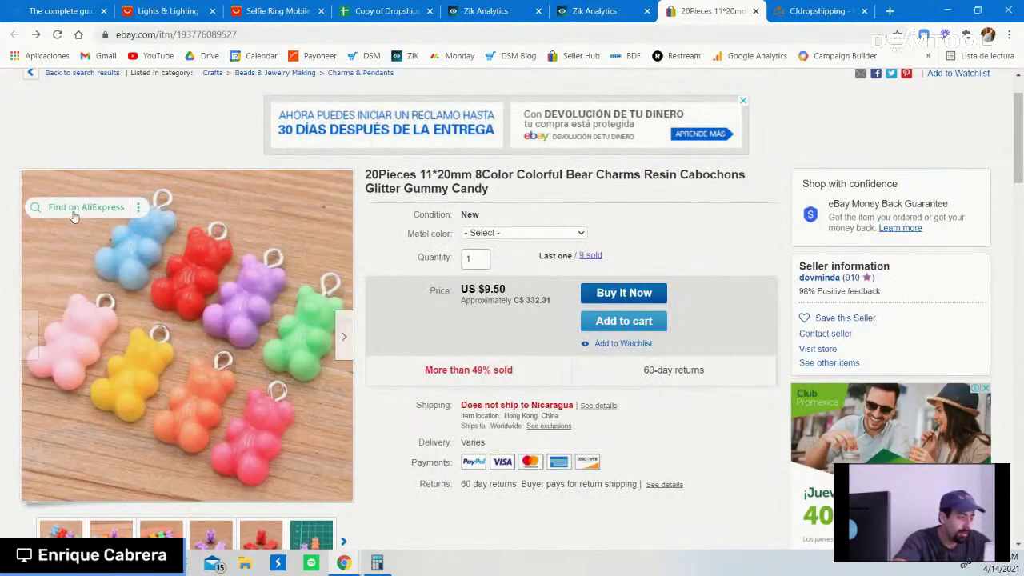
pyautogui.click(74, 217)
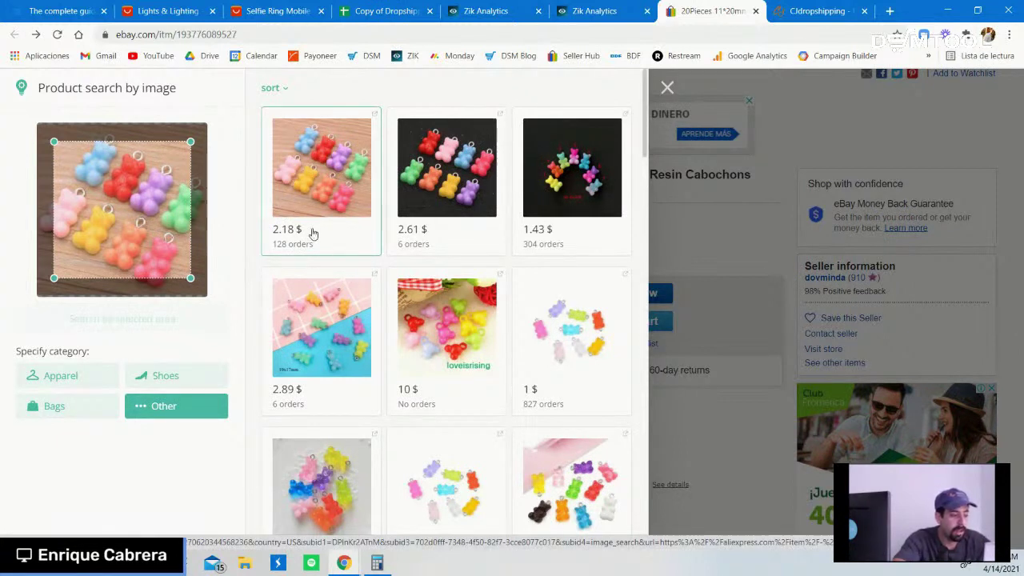
pyautogui.click(309, 132)
pyautogui.moveTo(729, 11); pyautogui.dragTo(775, 4)
pyautogui.click(730, 10)
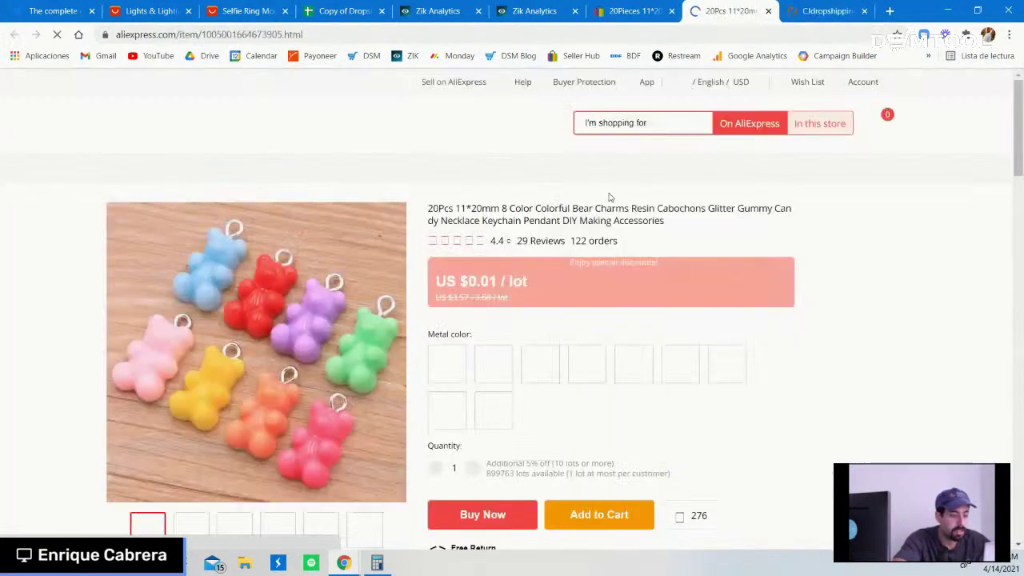
# - Choose the Mix metal color on the AliExpress product and set its shipping method to AliExpress Standard Shipping
pyautogui.scroll(-1, 763, 416)
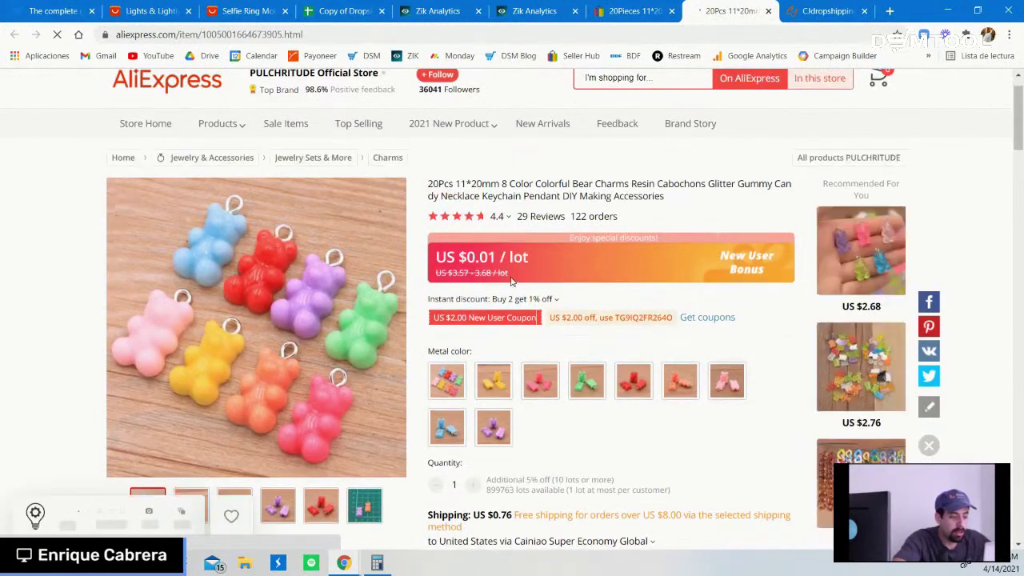
pyautogui.click(441, 386)
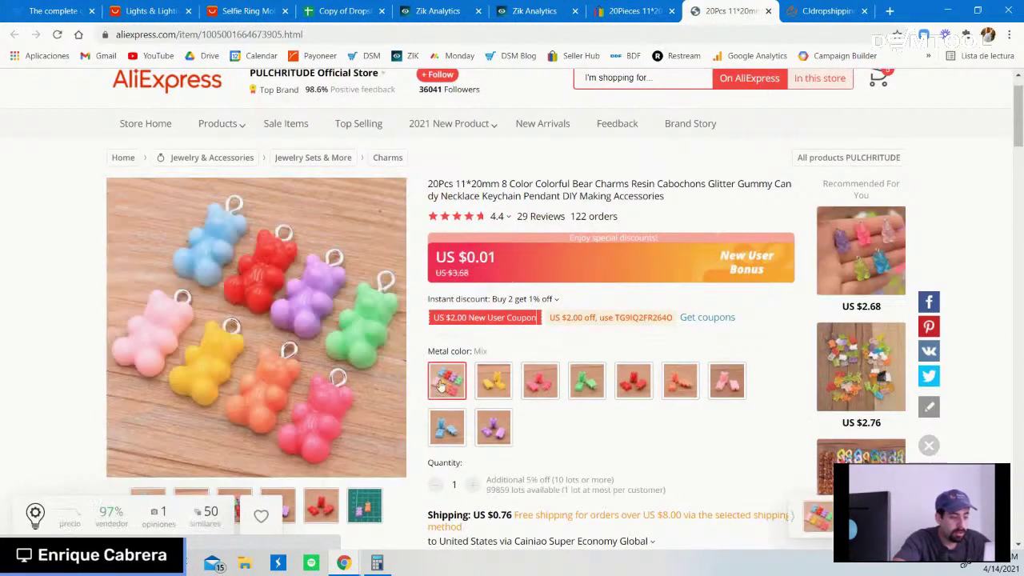
pyautogui.scroll(-1, 686, 435)
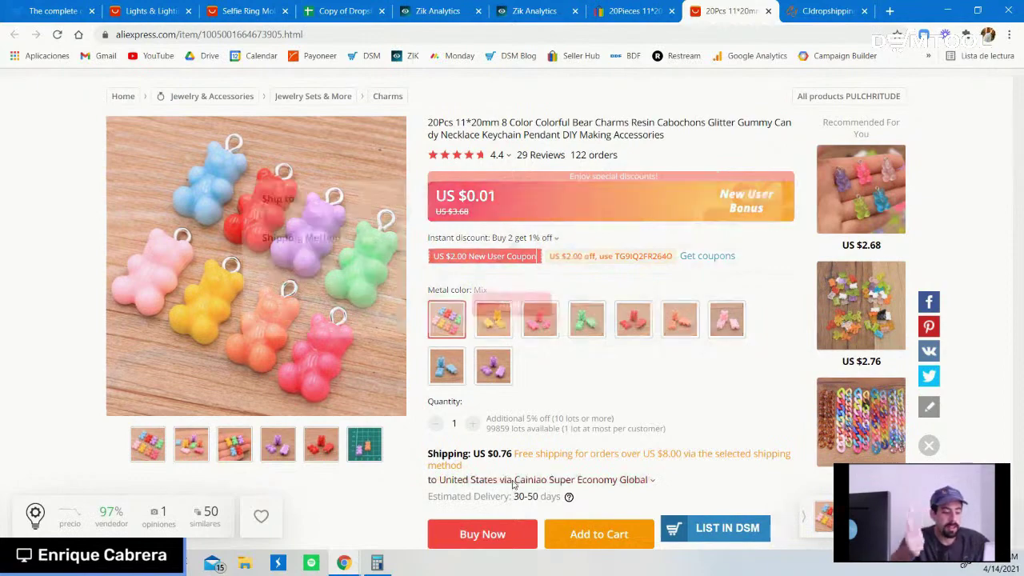
pyautogui.click(517, 481)
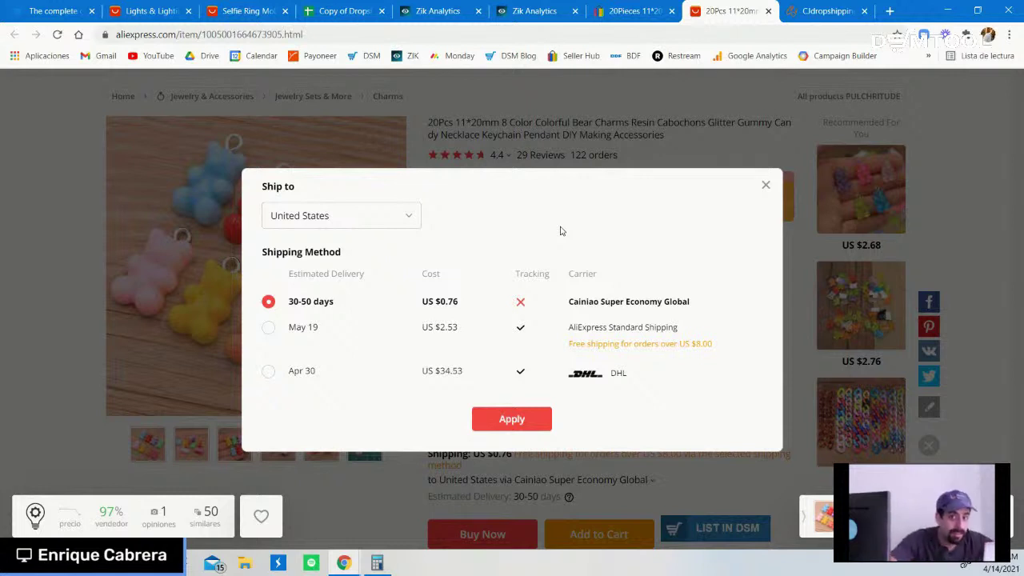
pyautogui.click(461, 332)
pyautogui.click(510, 425)
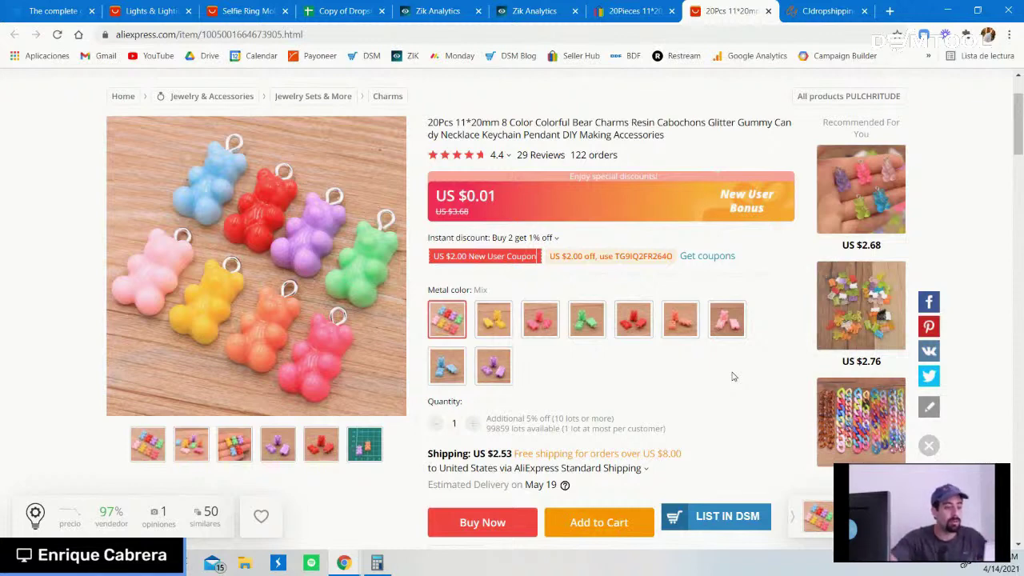
# - Switch to the Dropshipping Calculator spreadsheet in Google Sheets and enlarge the Calculator sheet to 150%
pyautogui.click(340, 10)
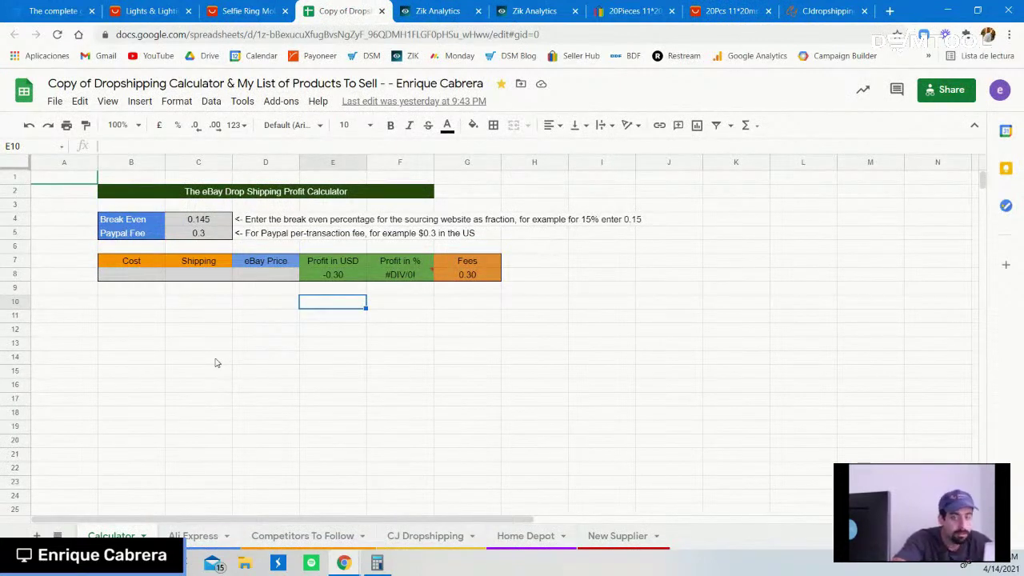
pyautogui.click(196, 236)
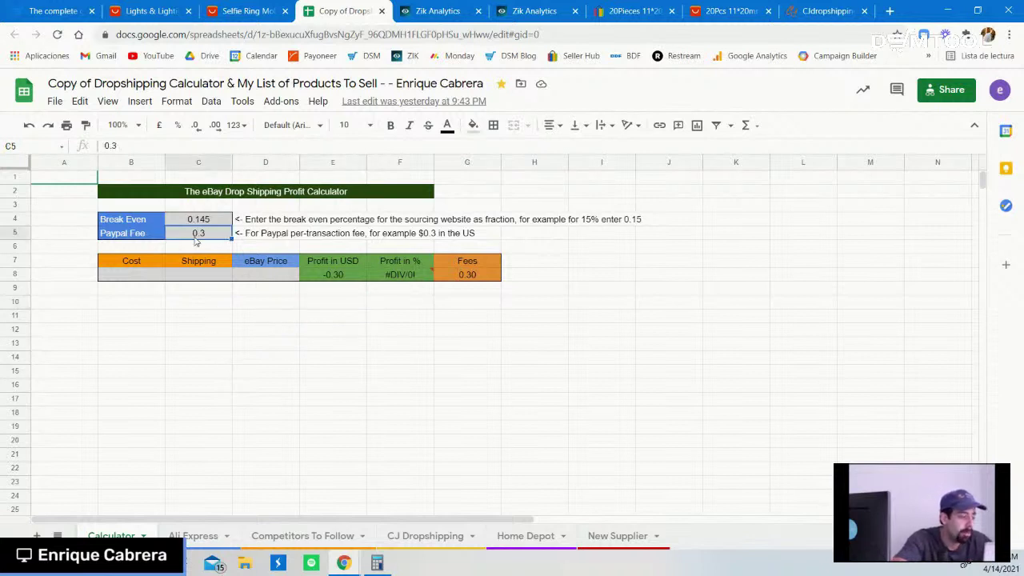
pyautogui.click(201, 336)
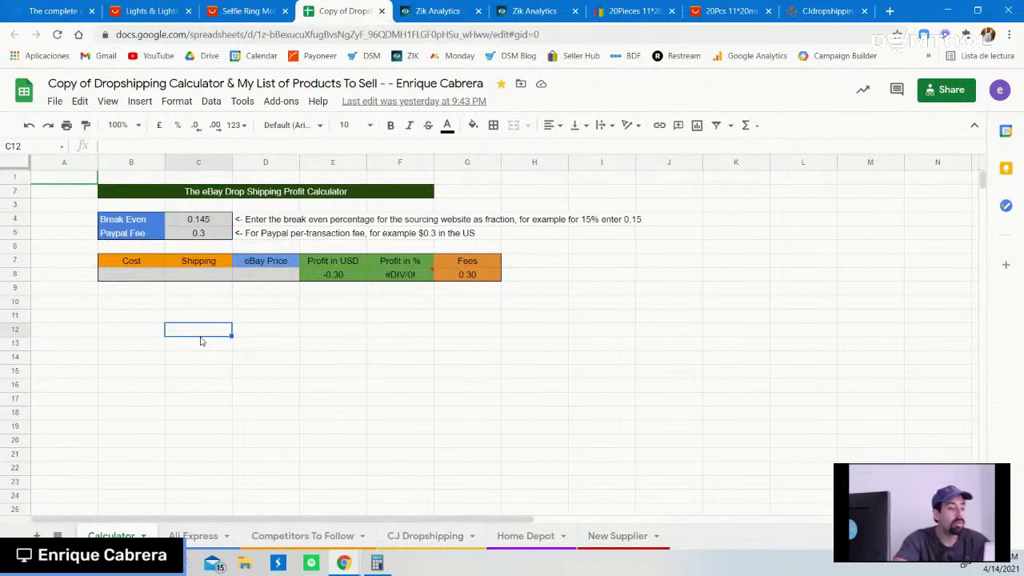
pyautogui.click(139, 127)
pyautogui.click(128, 256)
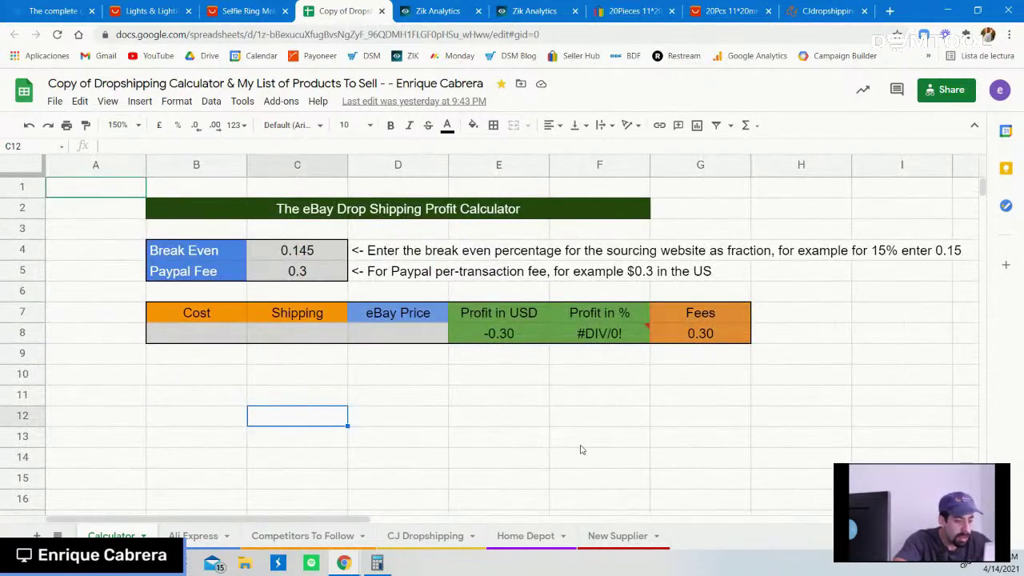
# - Examine the calculator's profit in USD, profit in %, eBay price, shipping and cost cells in row 8
pyautogui.click(509, 336)
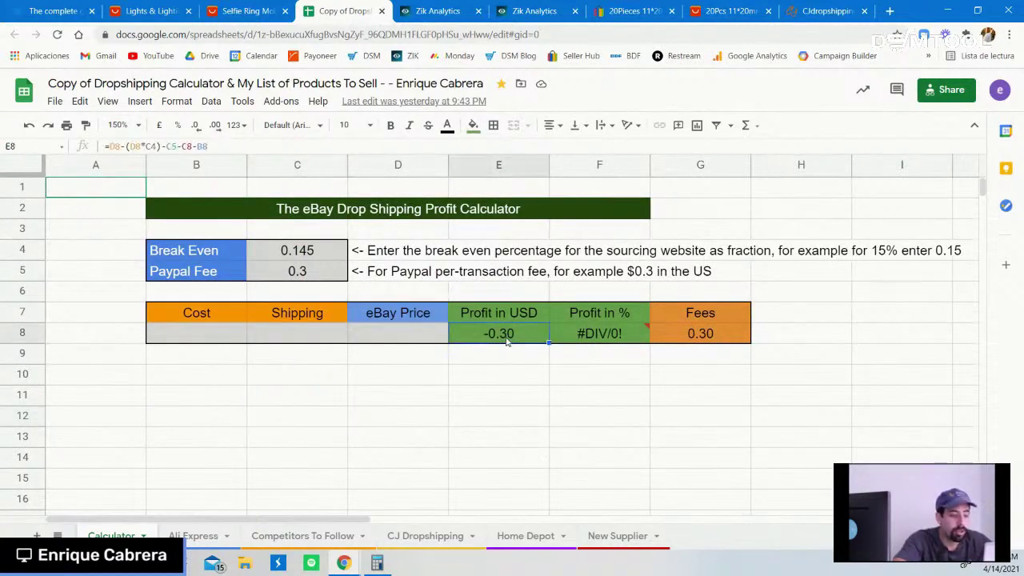
pyautogui.click(584, 349)
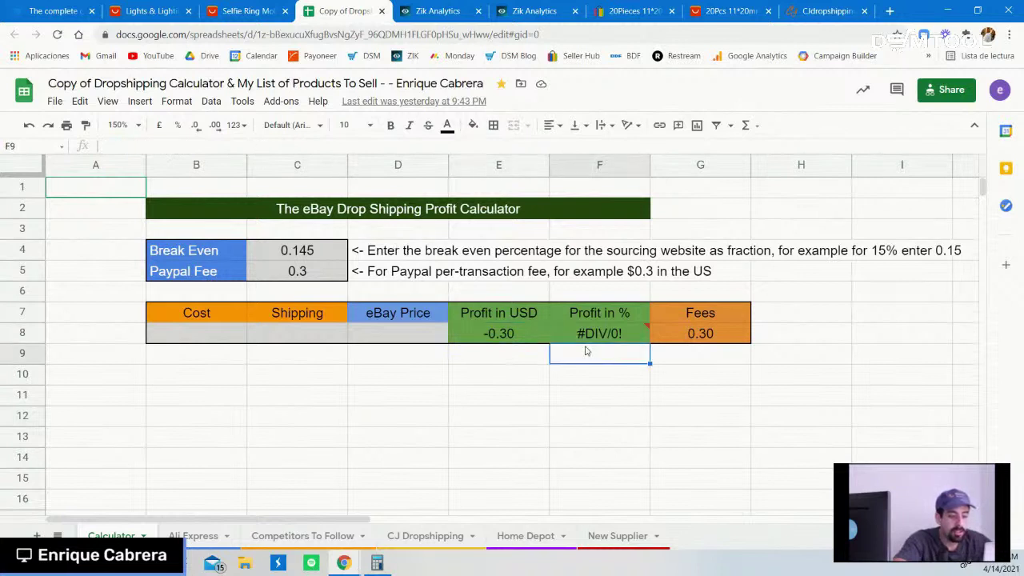
pyautogui.click(582, 336)
pyautogui.click(558, 400)
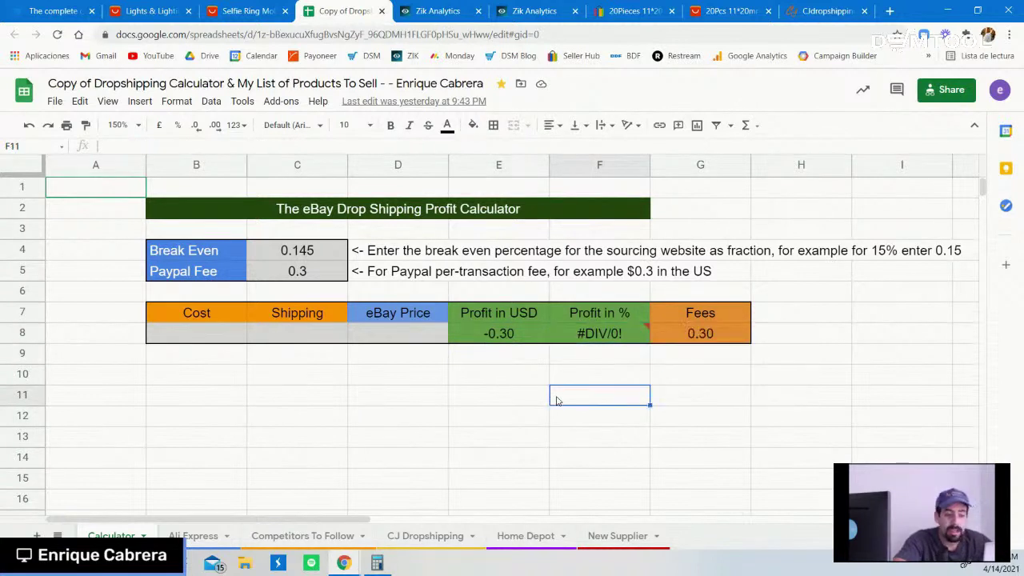
pyautogui.click(376, 343)
pyautogui.click(330, 340)
pyautogui.click(214, 339)
pyautogui.click(312, 398)
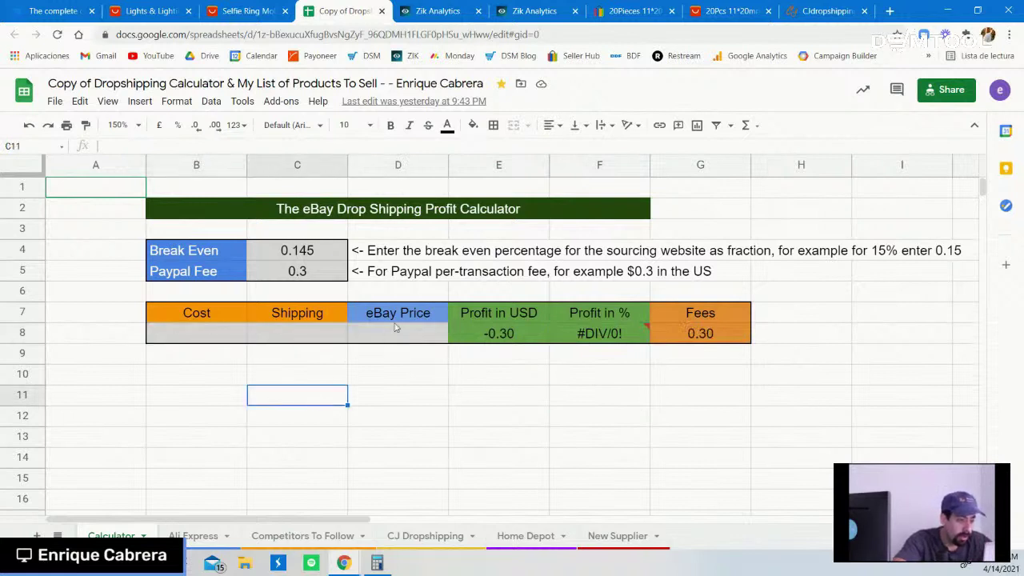
# - Look up the bear charms' price on the eBay listing and enter 9.50 as the calculator's eBay Price
pyautogui.click(407, 342)
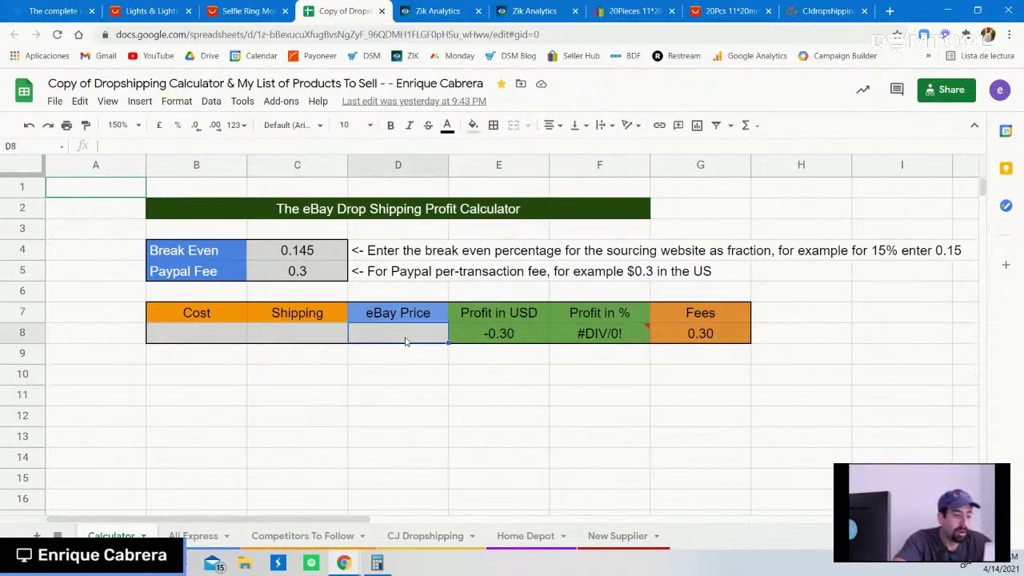
pyautogui.click(633, 10)
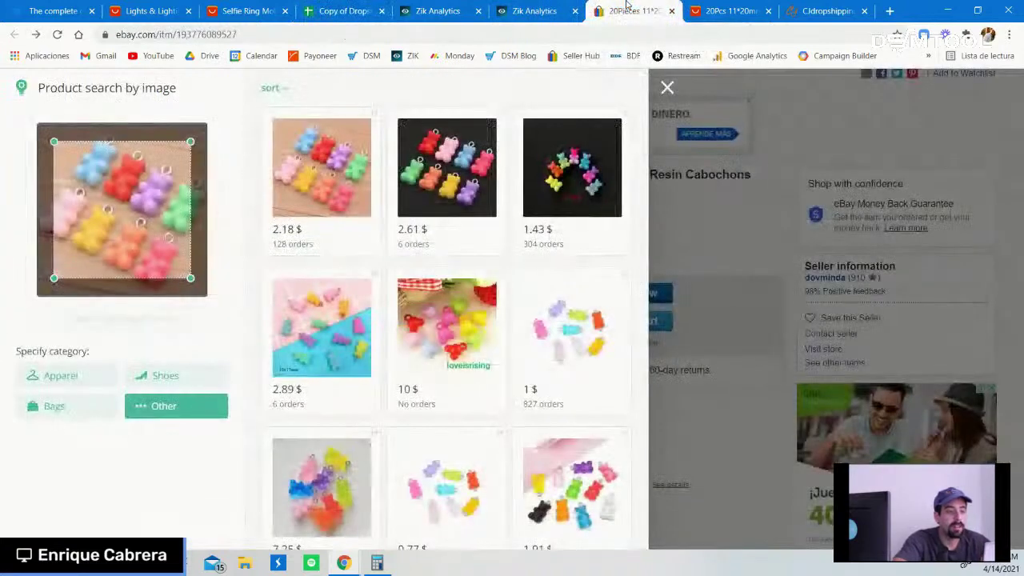
pyautogui.click(666, 86)
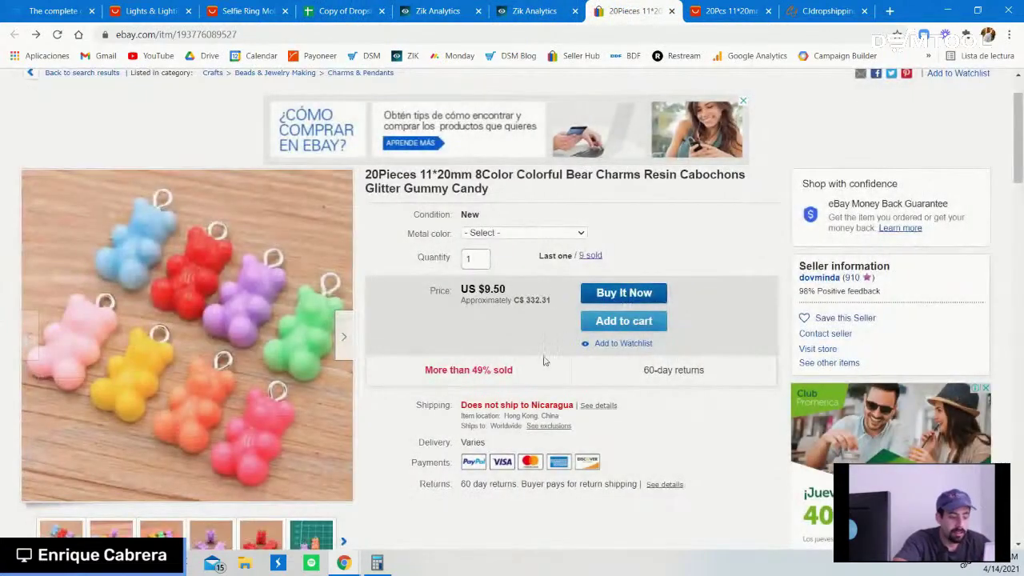
pyautogui.click(344, 10)
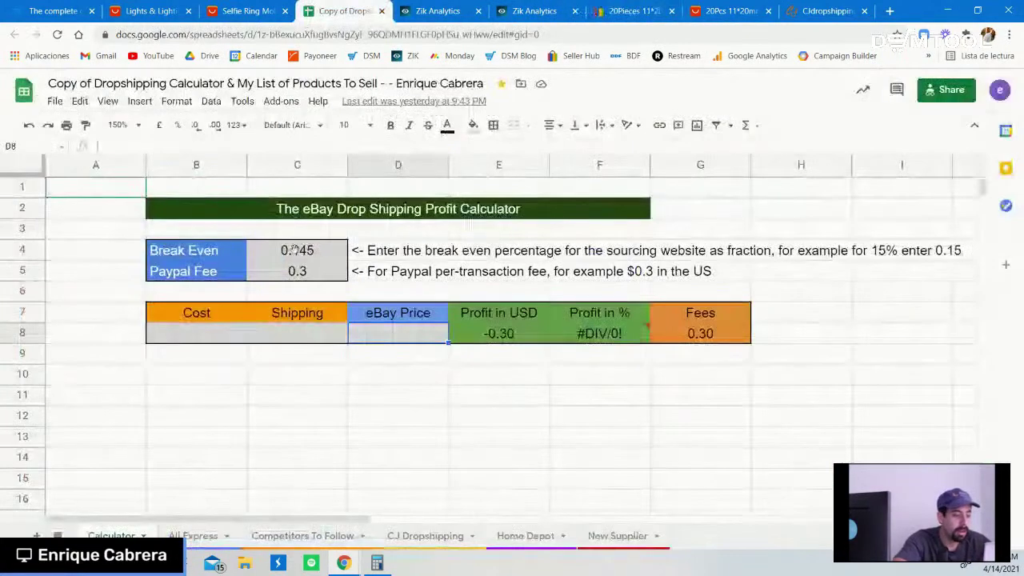
pyautogui.write('9.50')
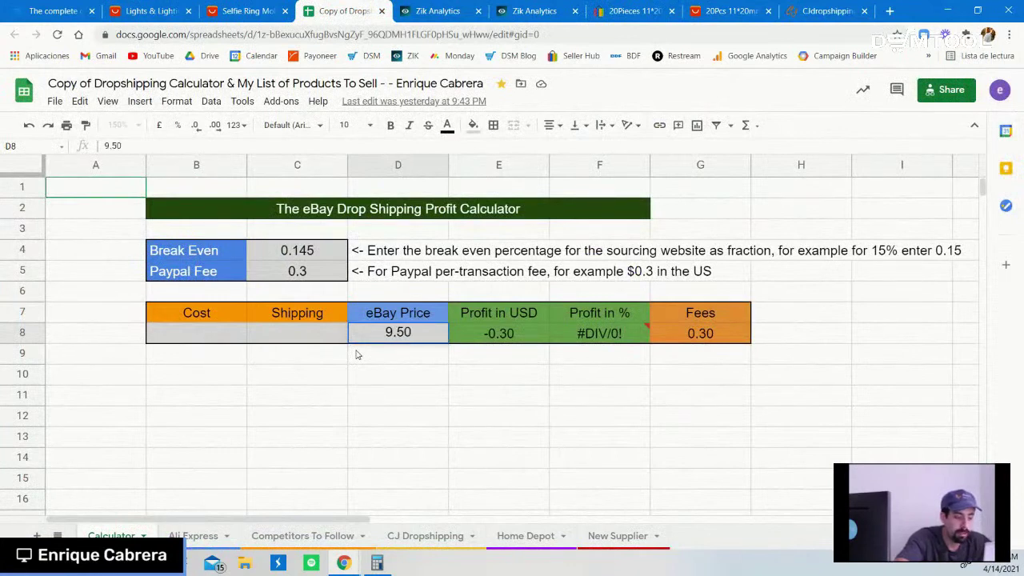
# - Check the product price on the AliExpress page and enter 0.01 as the calculator's Cost
pyautogui.click(725, 10)
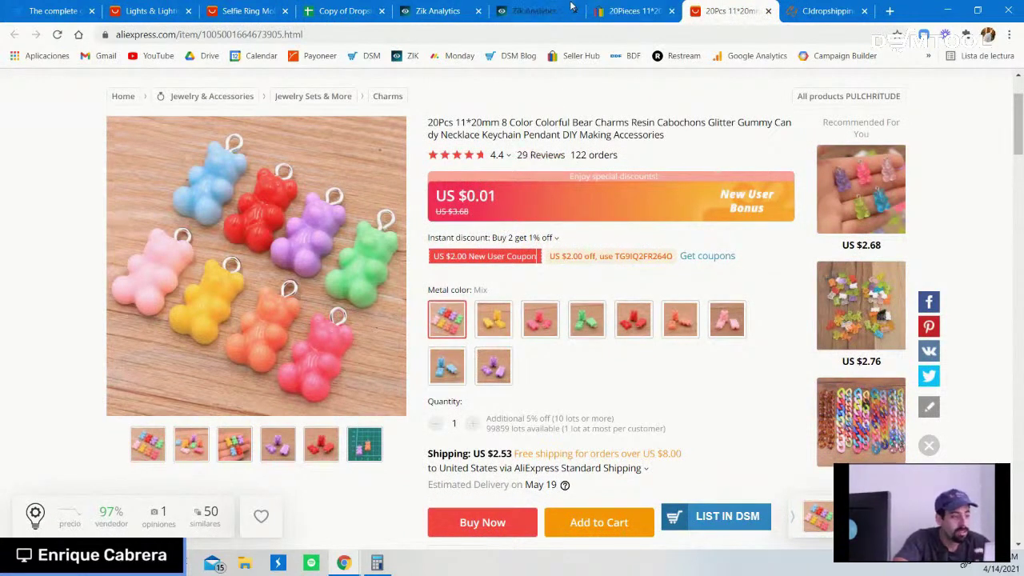
pyautogui.click(343, 10)
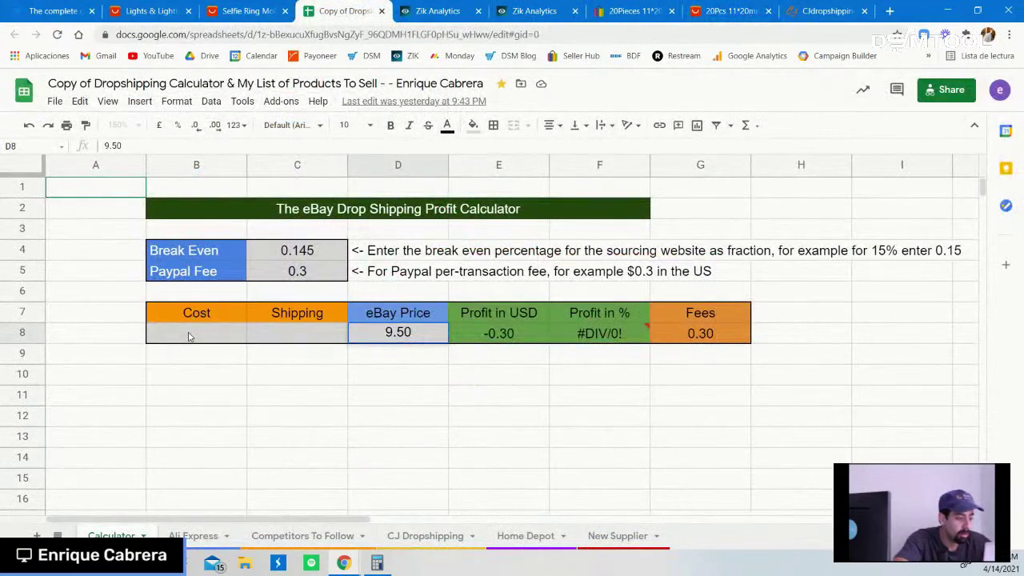
pyautogui.click(189, 336)
pyautogui.write('0.01')
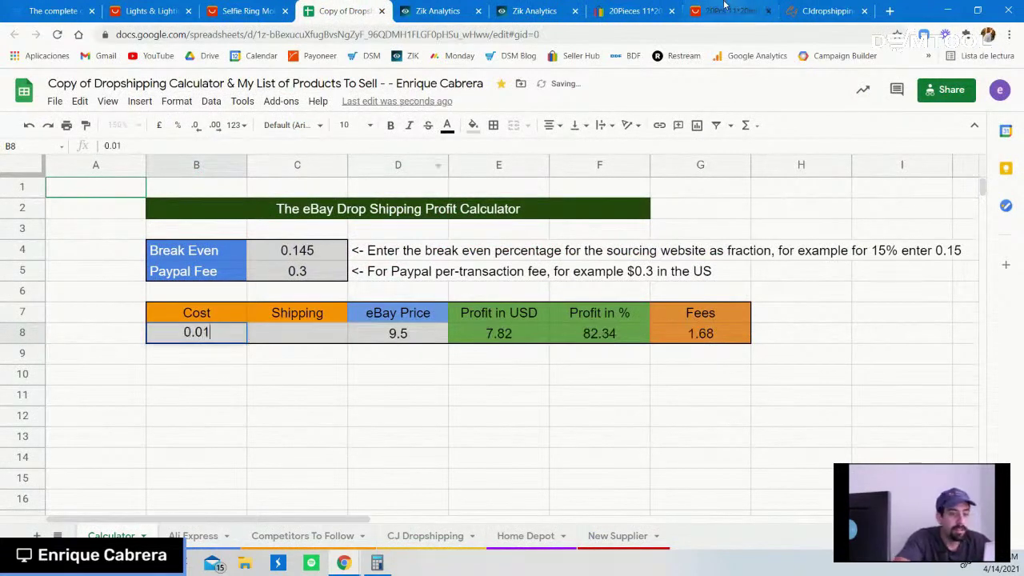
# - Check the shipping charge on the AliExpress page and enter 2.53 as the calculator's Shipping
pyautogui.click(725, 6)
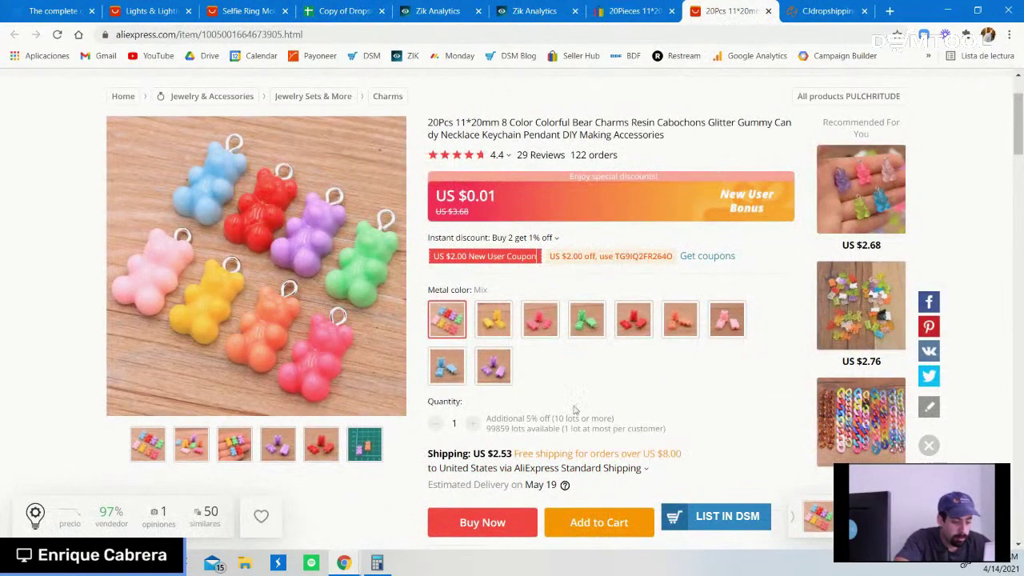
pyautogui.click(348, 5)
pyautogui.click(281, 340)
pyautogui.write('2.53')
pyautogui.press('Return')
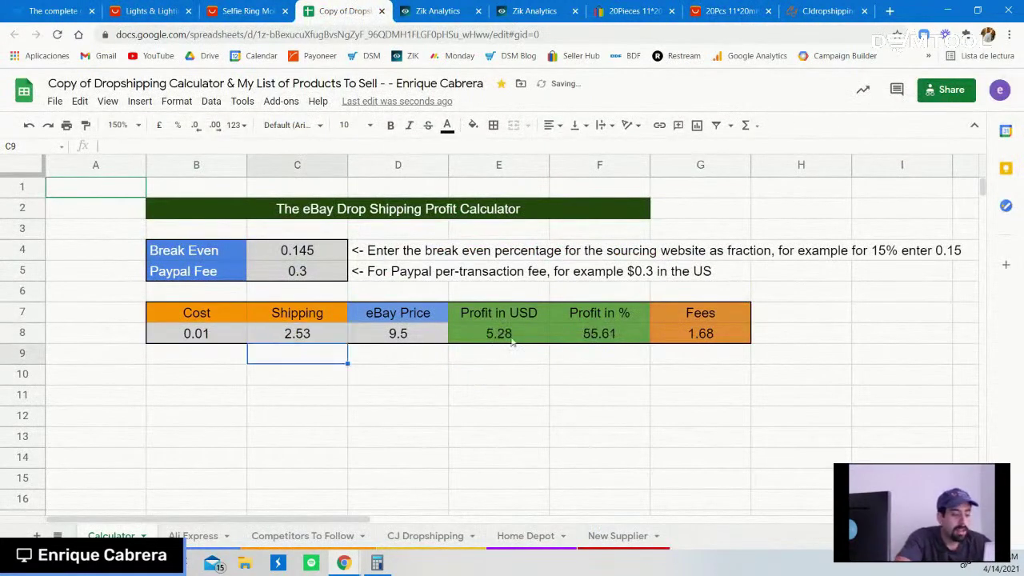
# - Review the calculated profit in USD and the fees, rechecking the product price on the AliExpress page
pyautogui.click(510, 336)
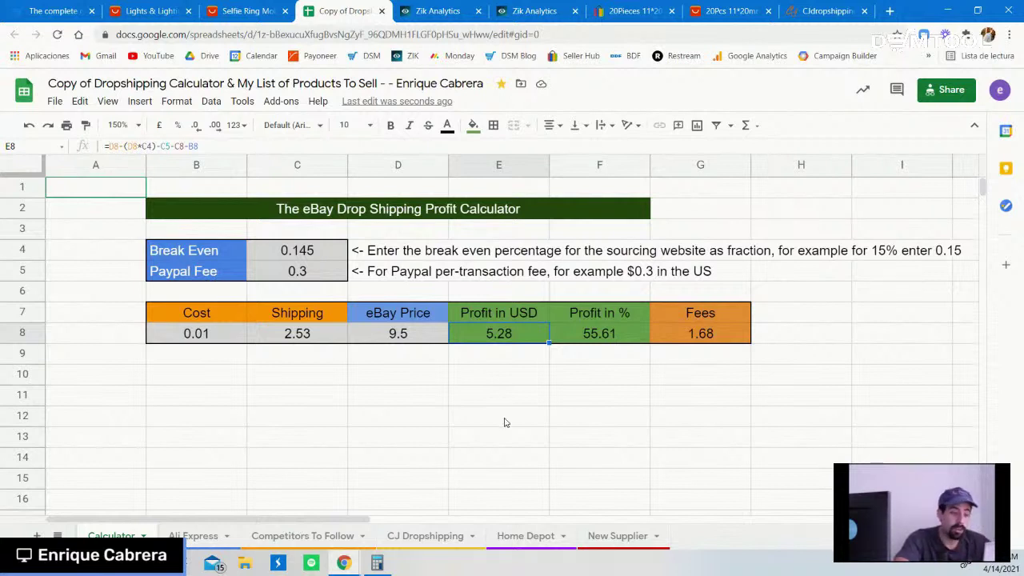
pyautogui.click(724, 340)
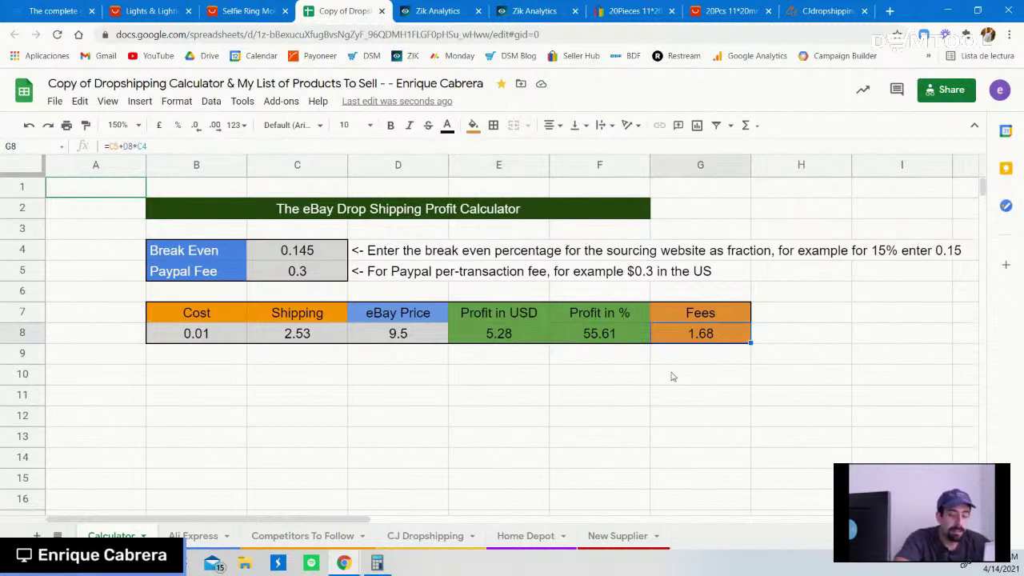
pyautogui.click(724, 11)
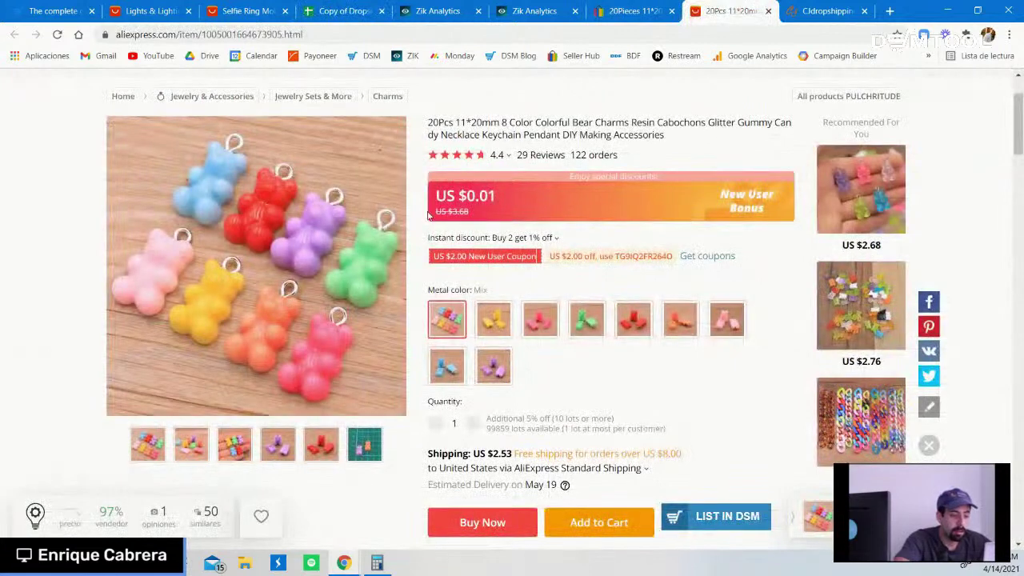
pyautogui.click(340, 10)
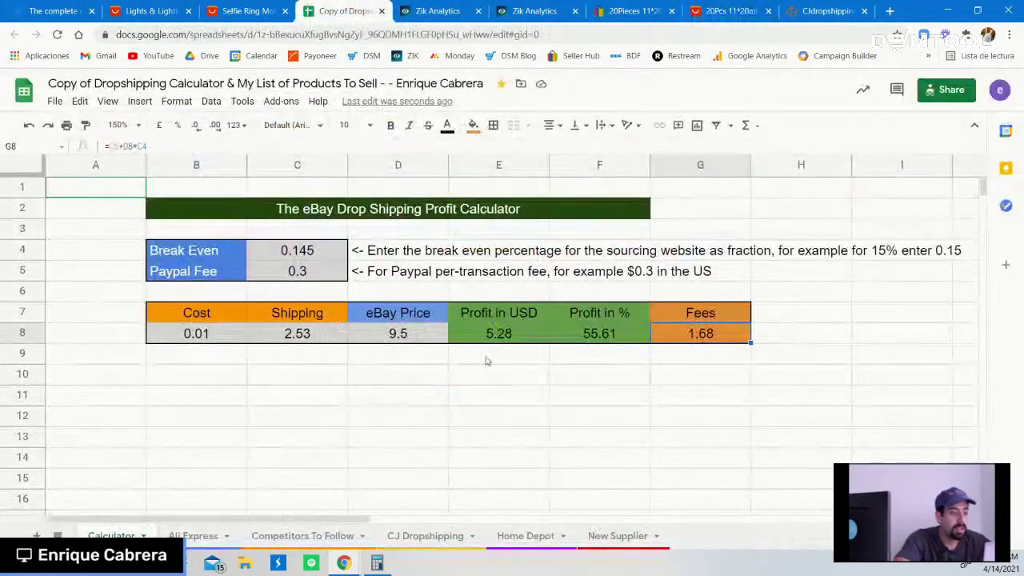
pyautogui.click(535, 400)
pyautogui.click(515, 328)
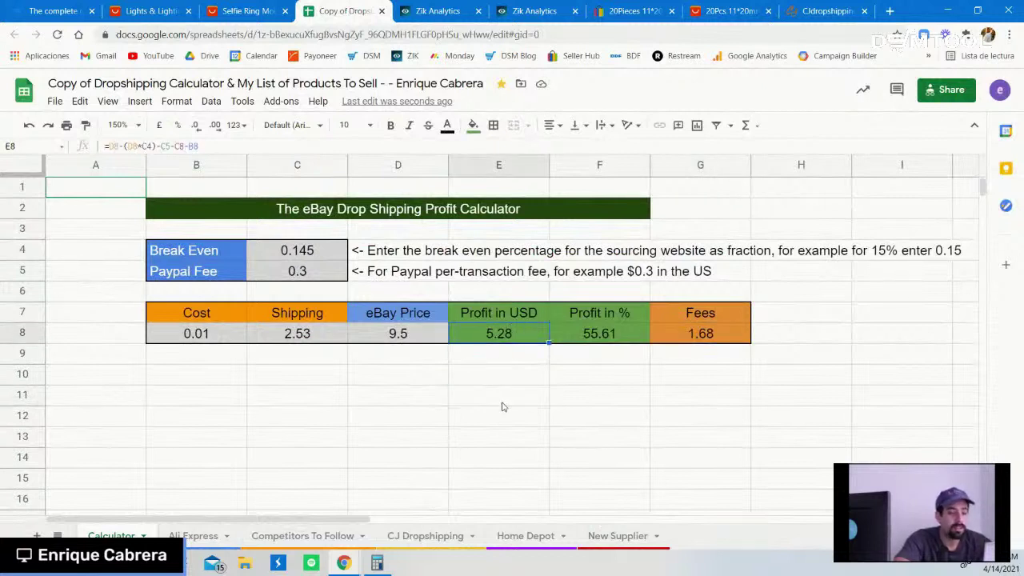
# - Set the calculator's eBay Price to 9 and check the recalculated profit in USD
pyautogui.click(401, 336)
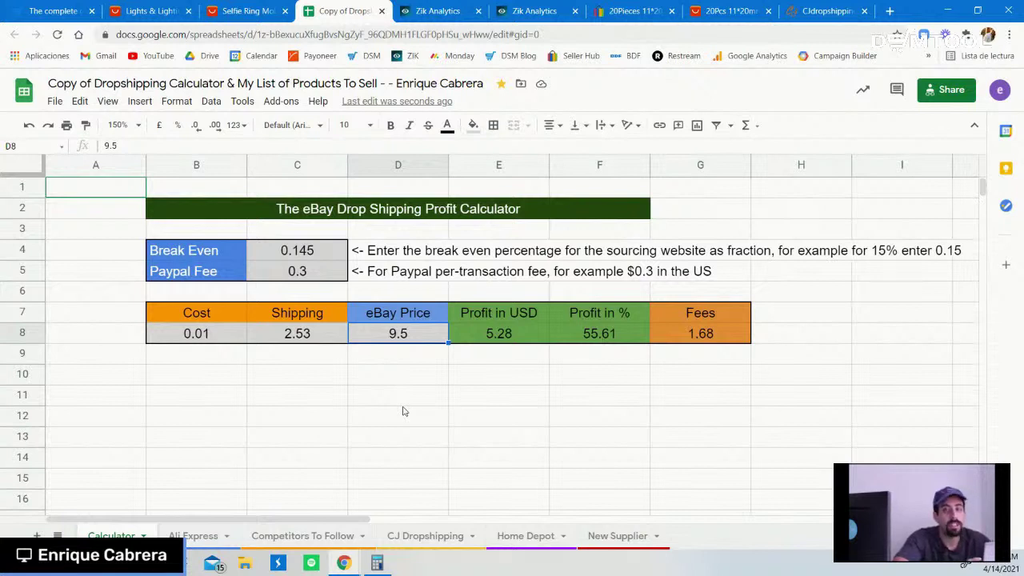
pyautogui.click(383, 416)
pyautogui.click(392, 344)
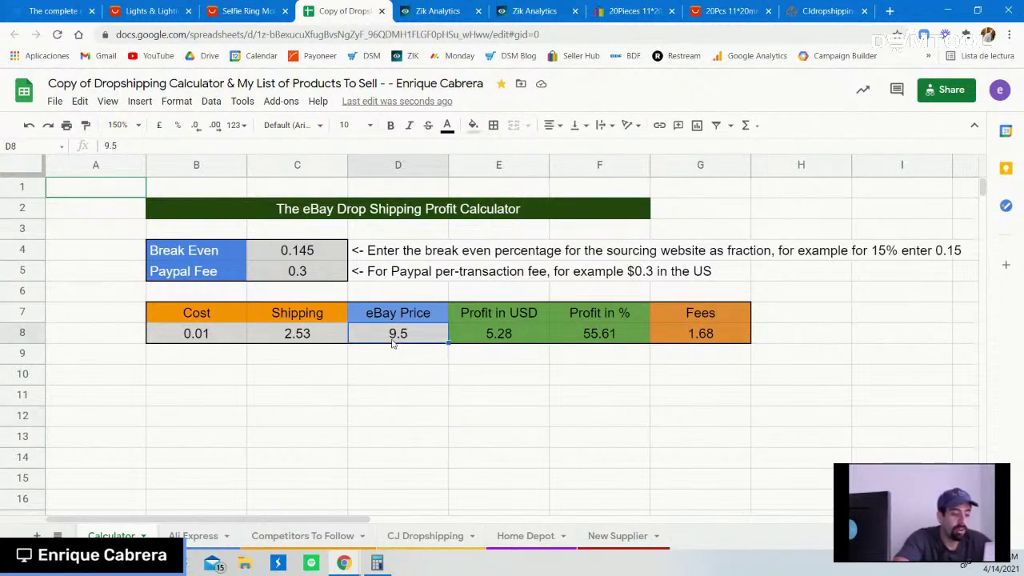
pyautogui.write('9')
pyautogui.press('Return')
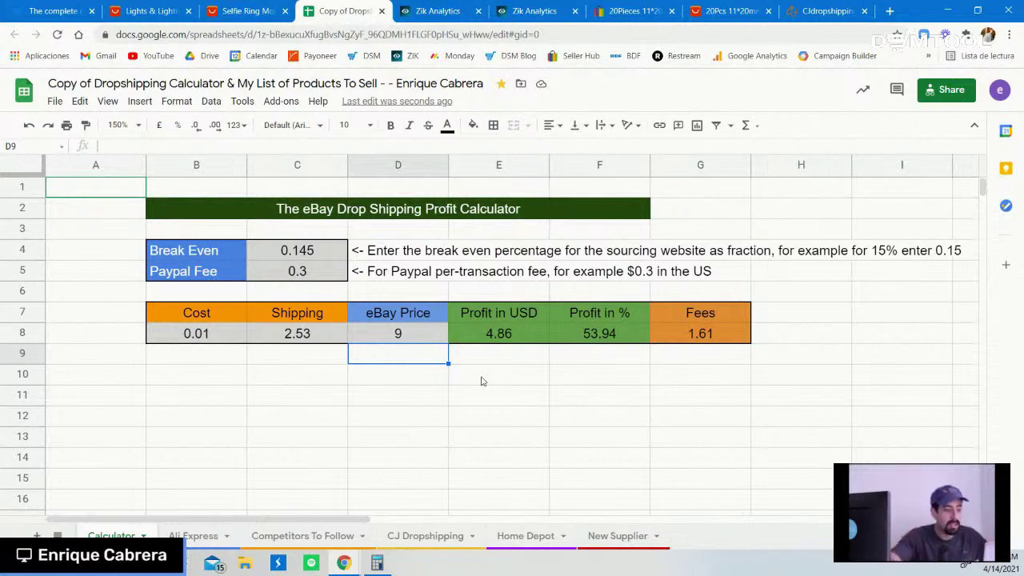
pyautogui.click(408, 336)
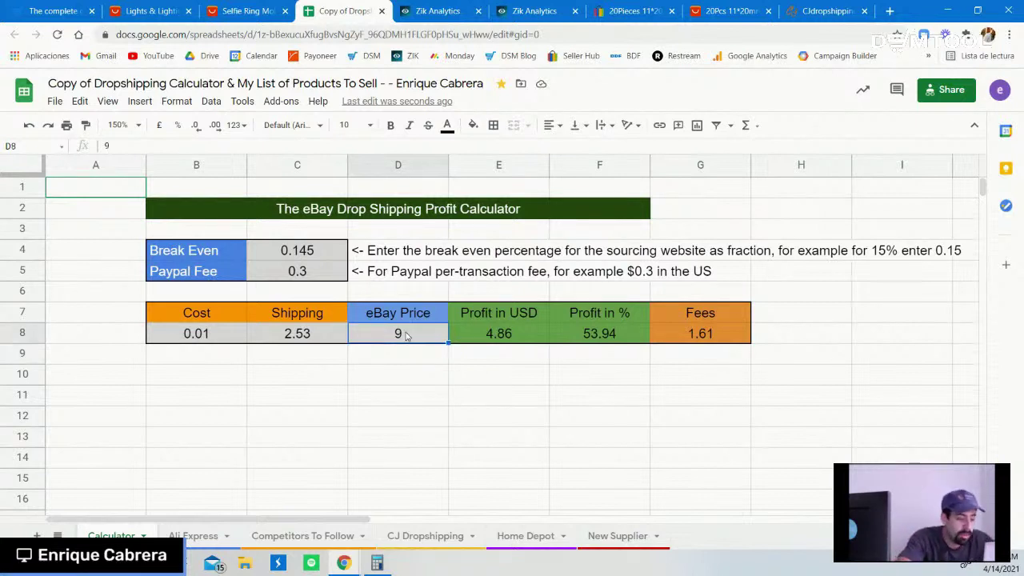
pyautogui.click(408, 381)
pyautogui.click(501, 336)
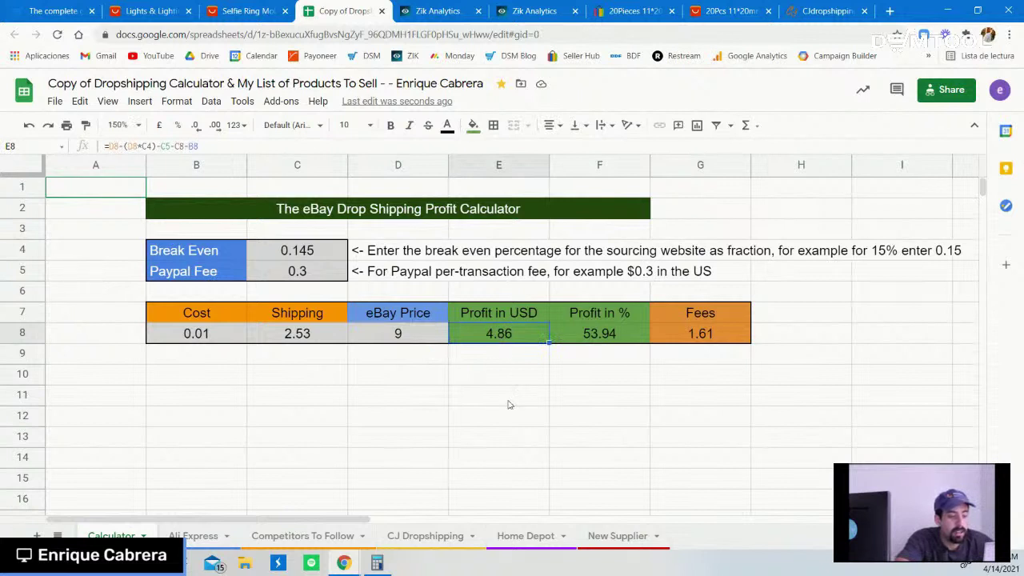
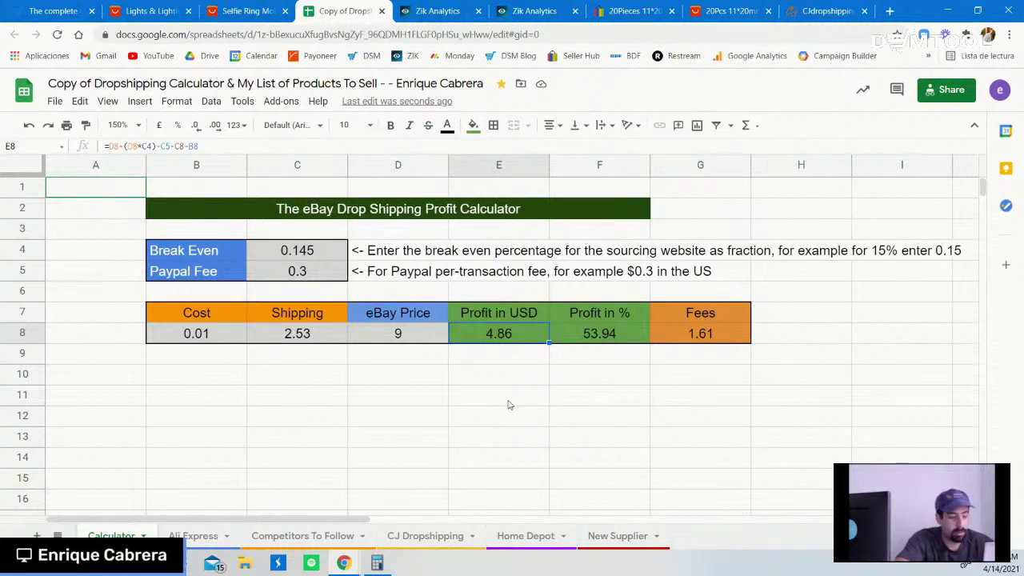
# - Copy the bear charms' item number from the address of the eBay listing
pyautogui.click(519, 5)
pyautogui.click(344, 10)
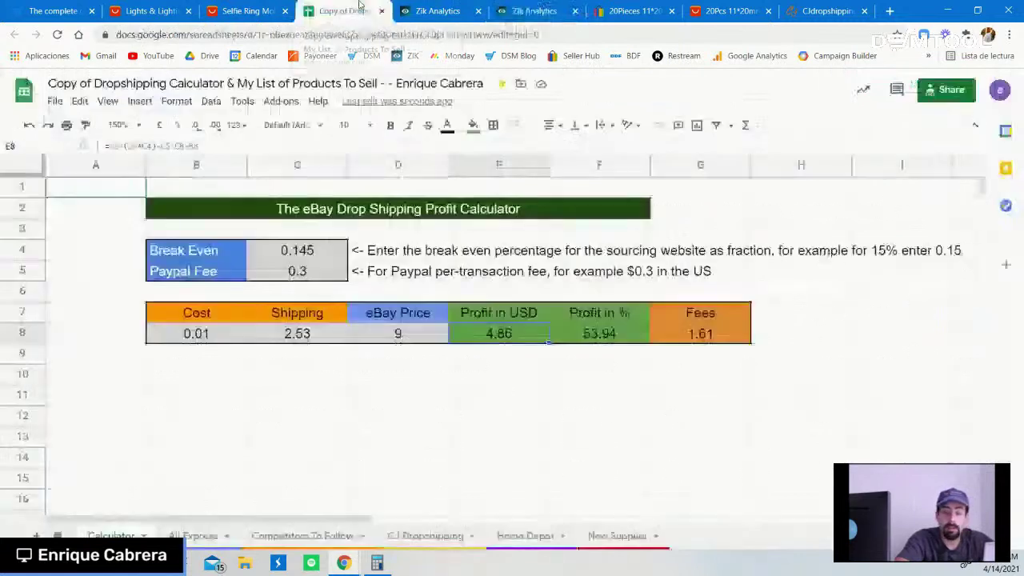
pyautogui.click(434, 8)
pyautogui.click(632, 10)
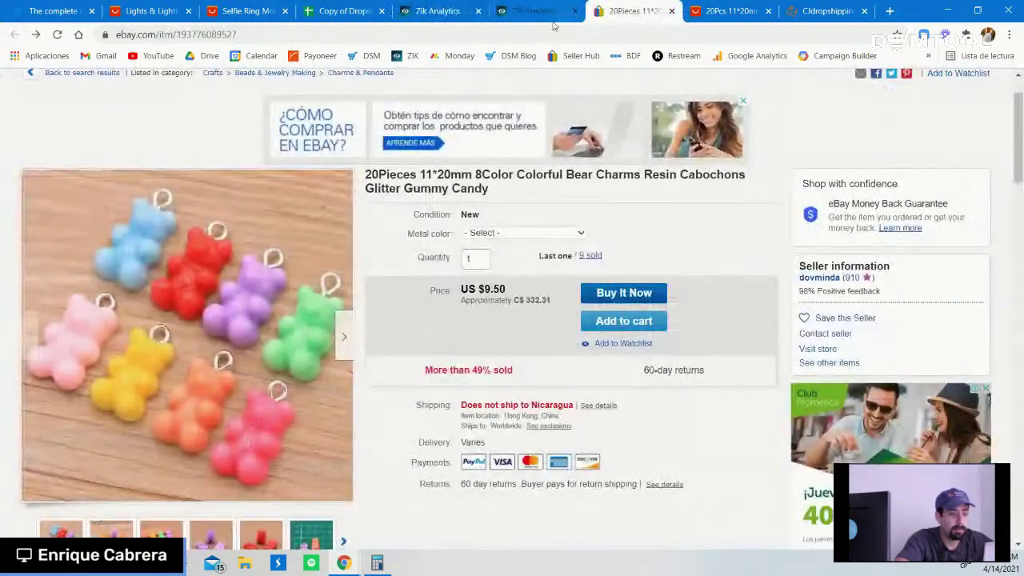
pyautogui.doubleClick(539, 32)
pyautogui.hotkey('ctrl', 'c')
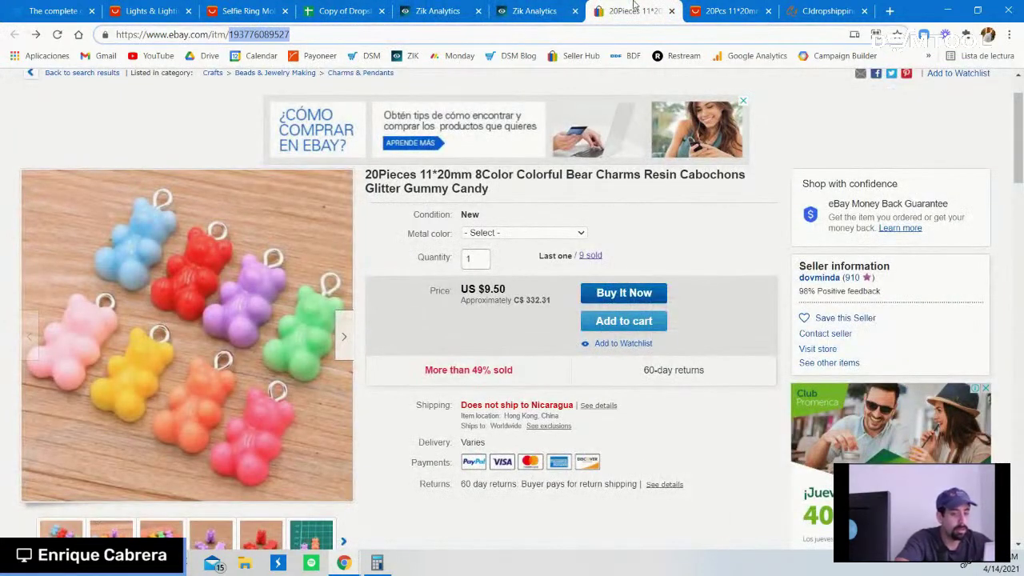
# - Bring up the Copy of DSM Calculator spreadsheet and read the instructions for getting a copy on its Calculator sheet
pyautogui.moveTo(346, 564)
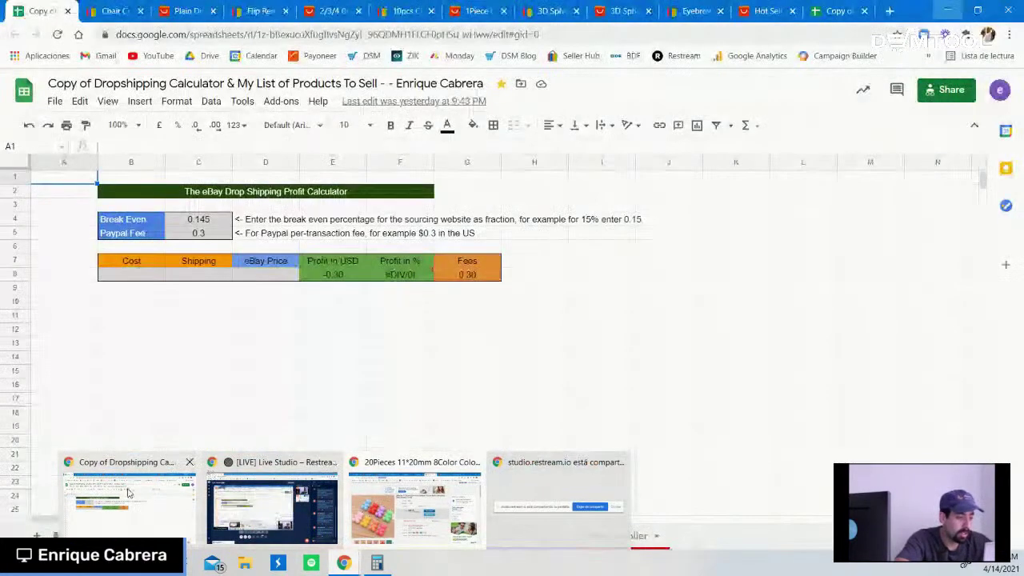
pyautogui.click(128, 492)
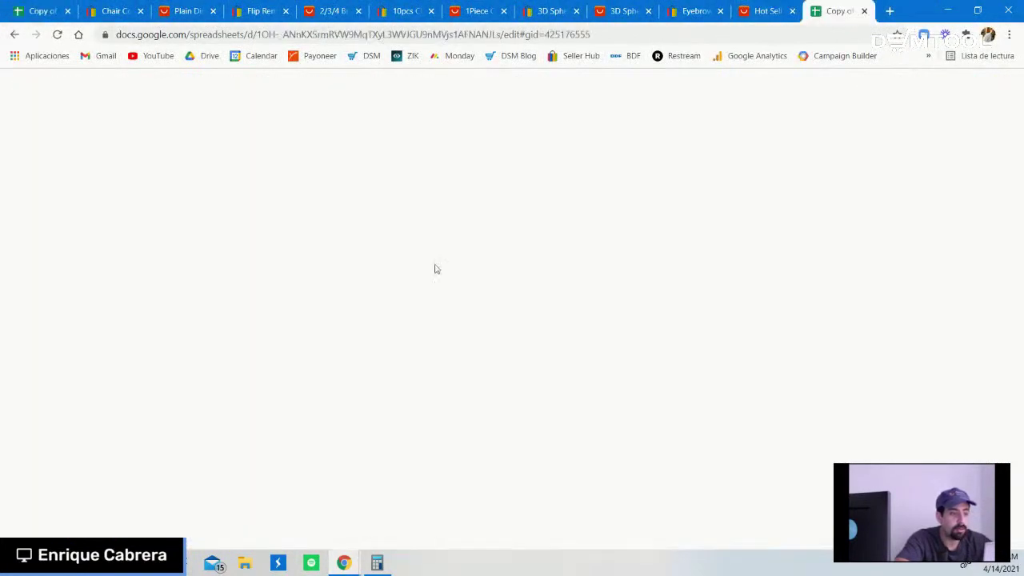
pyautogui.click(505, 360)
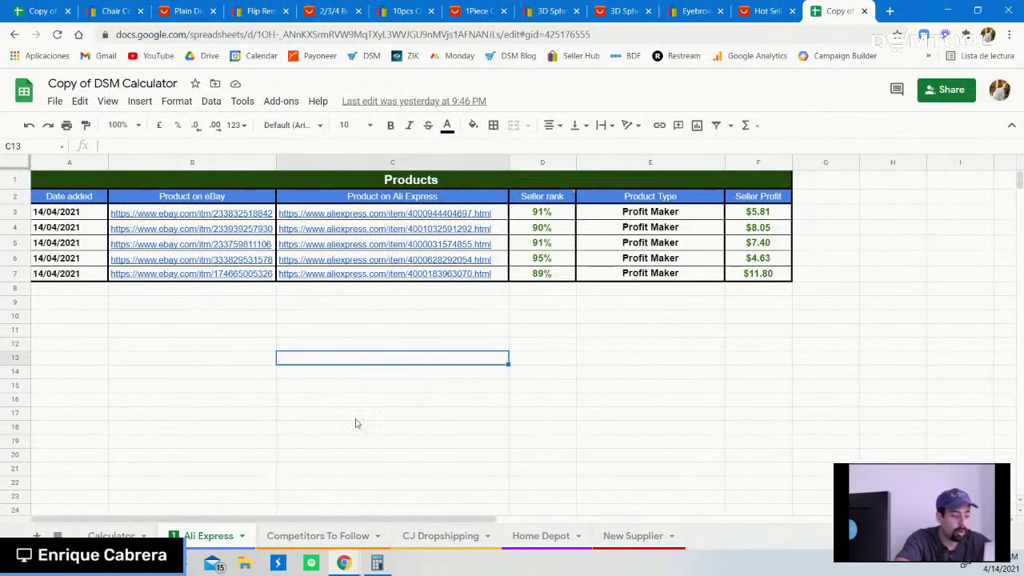
pyautogui.click(111, 535)
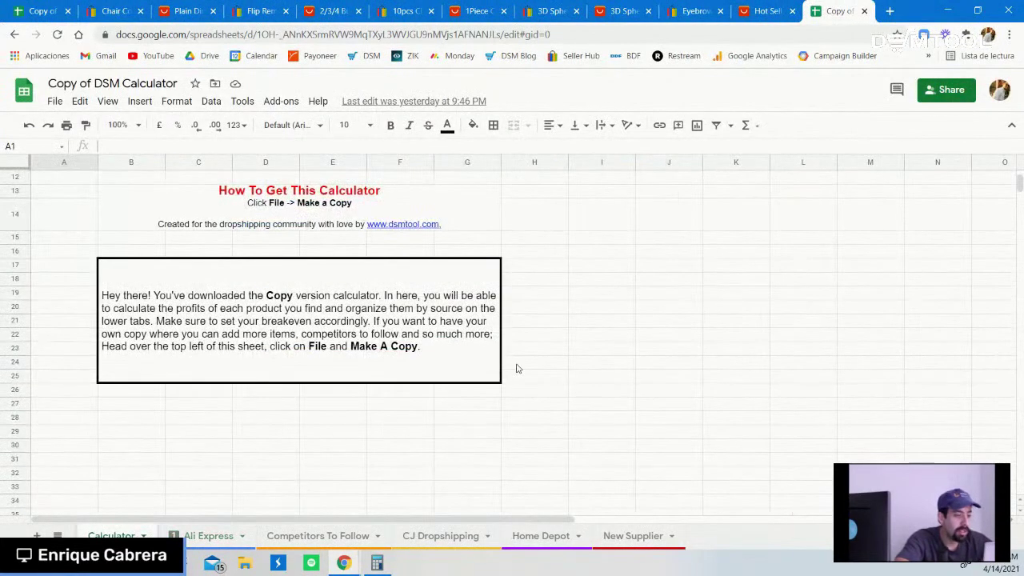
pyautogui.scroll(-2, 516, 369)
pyautogui.scroll(5, 516, 368)
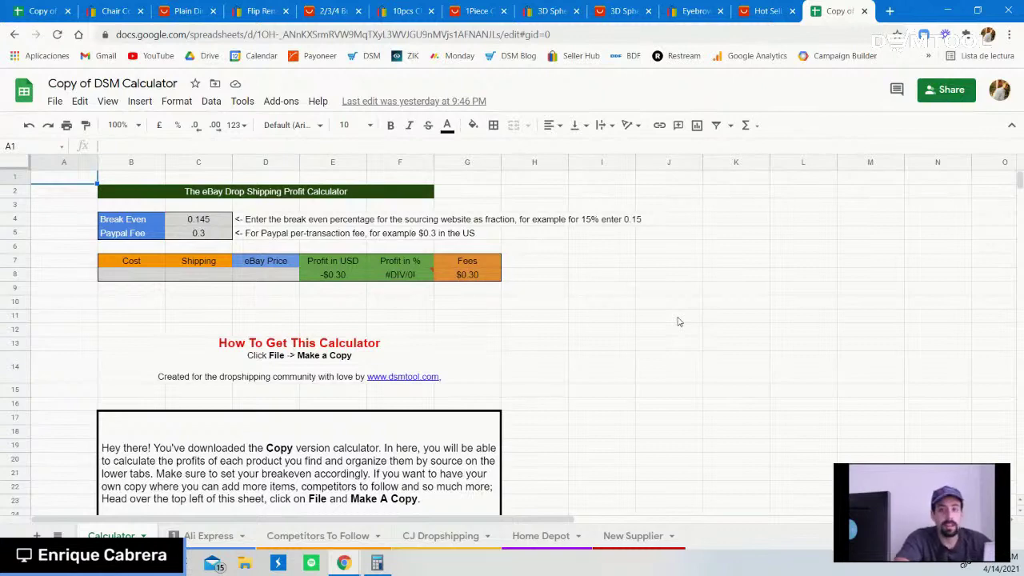
pyautogui.scroll(-2, 678, 321)
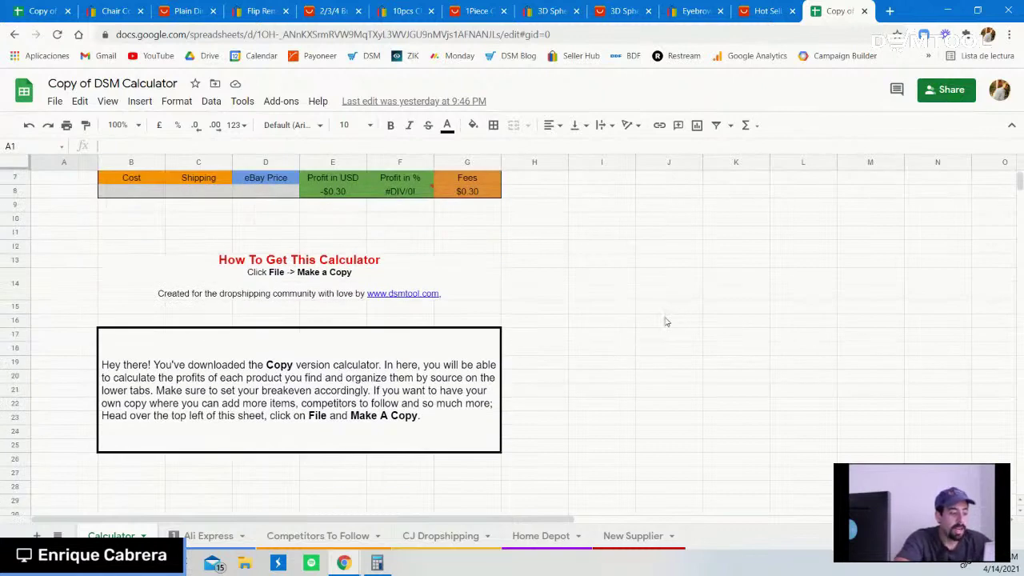
pyautogui.click(368, 390)
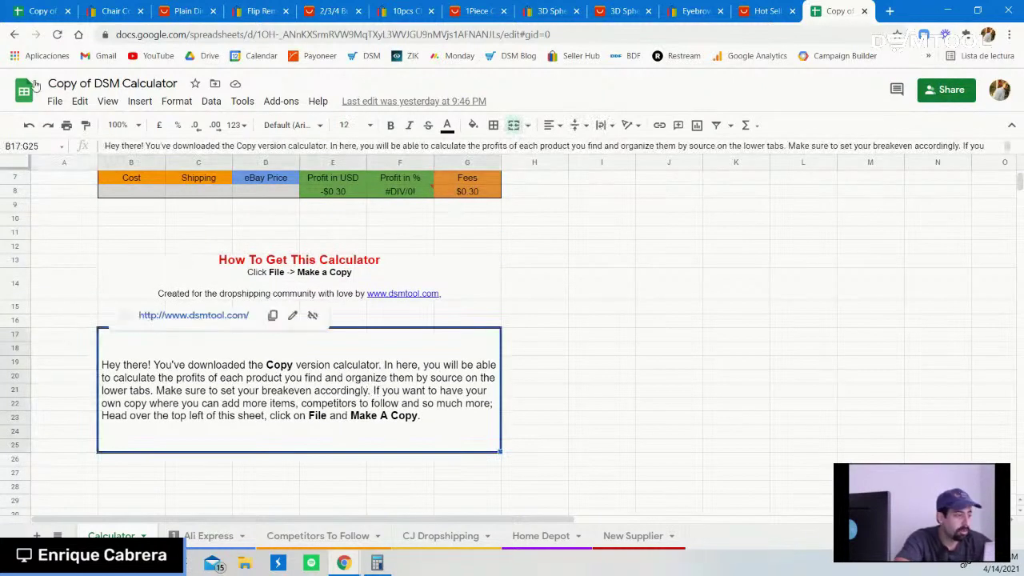
pyautogui.click(53, 102)
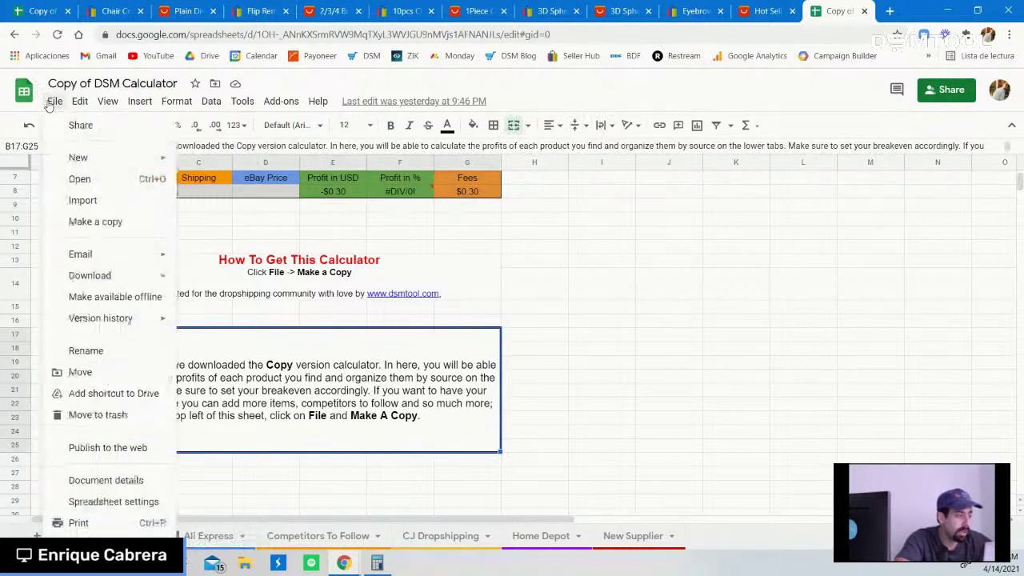
pyautogui.click(88, 222)
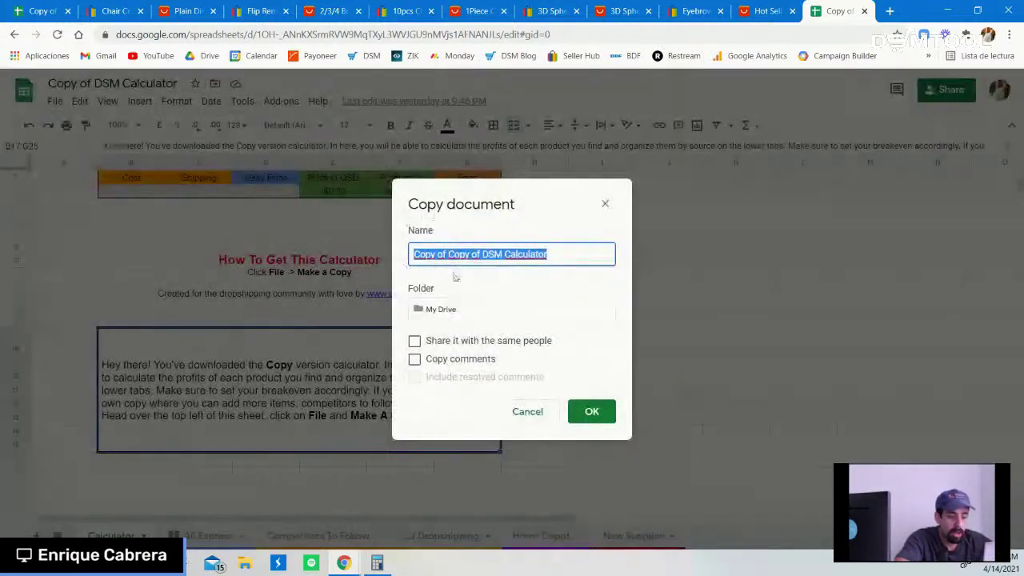
pyautogui.click(605, 204)
pyautogui.scroll(2, 681, 322)
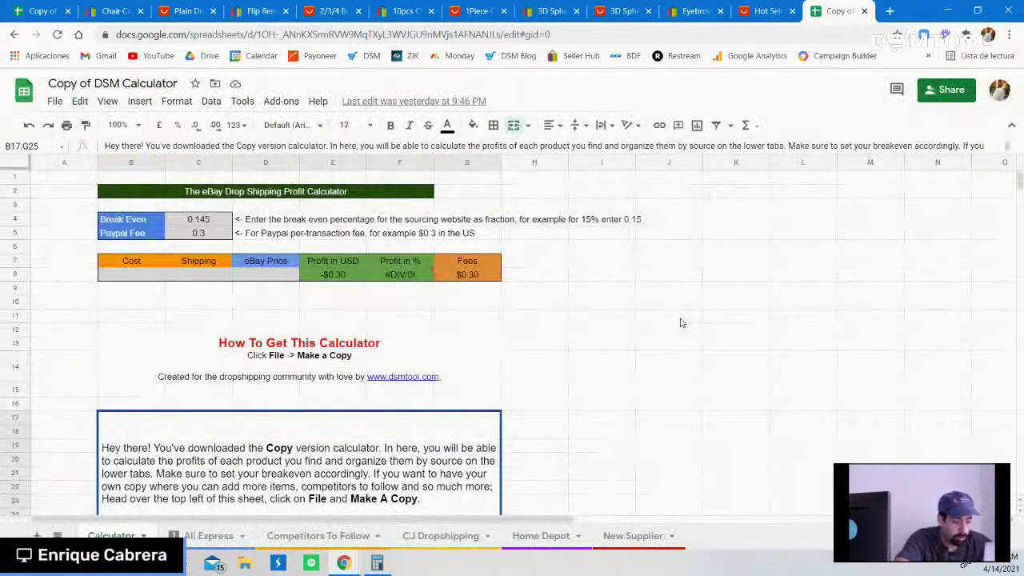
# - Examine the product links and the Product Type of each entry on the Ali Express sheet
pyautogui.click(198, 537)
pyautogui.click(304, 400)
pyautogui.click(214, 353)
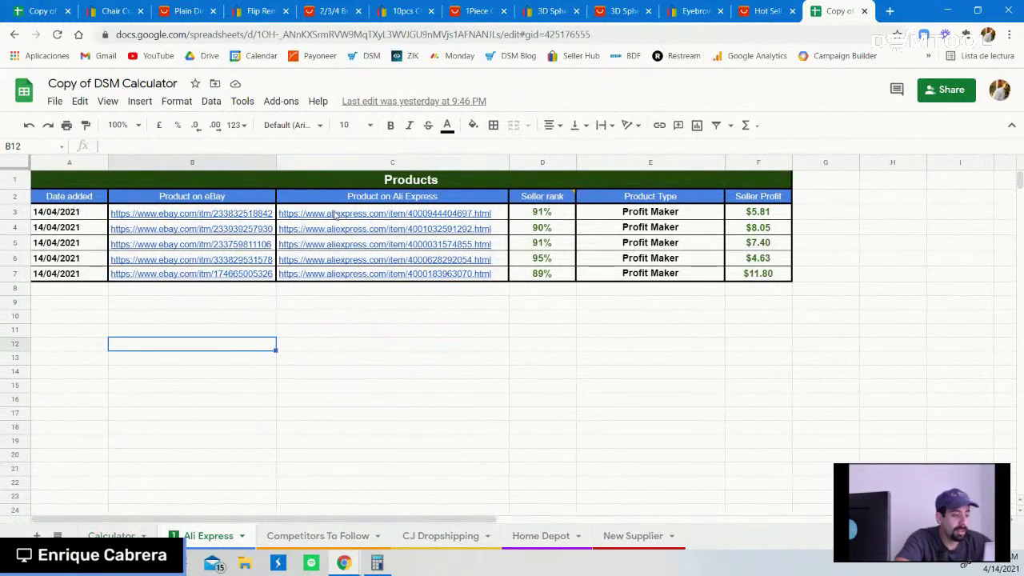
pyautogui.click(695, 217)
pyautogui.click(695, 229)
pyautogui.click(696, 245)
pyautogui.click(692, 258)
pyautogui.click(690, 276)
pyautogui.click(684, 317)
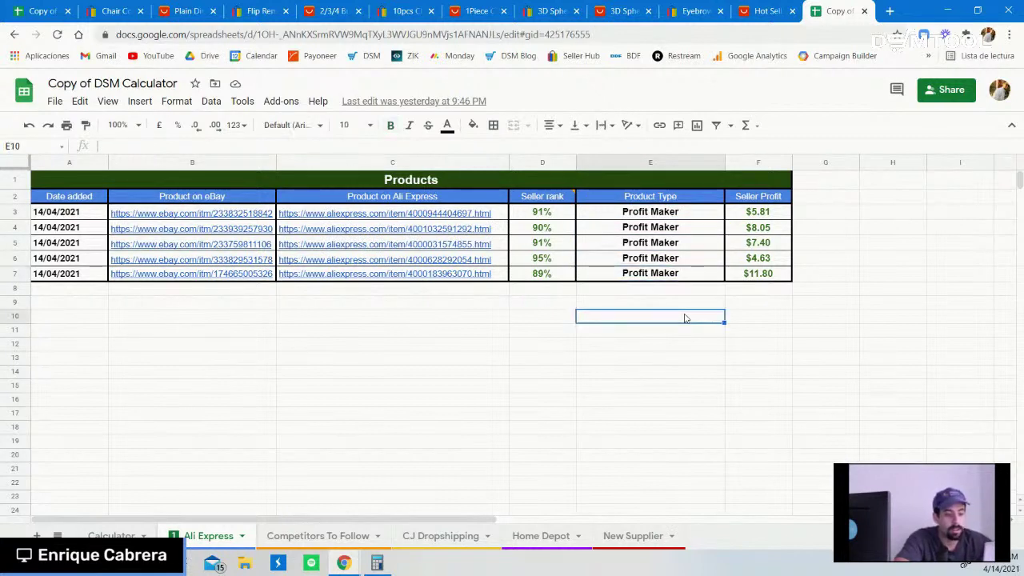
# - Go through the Seller Profit value of each product listed on the Ali Express sheet
pyautogui.click(775, 213)
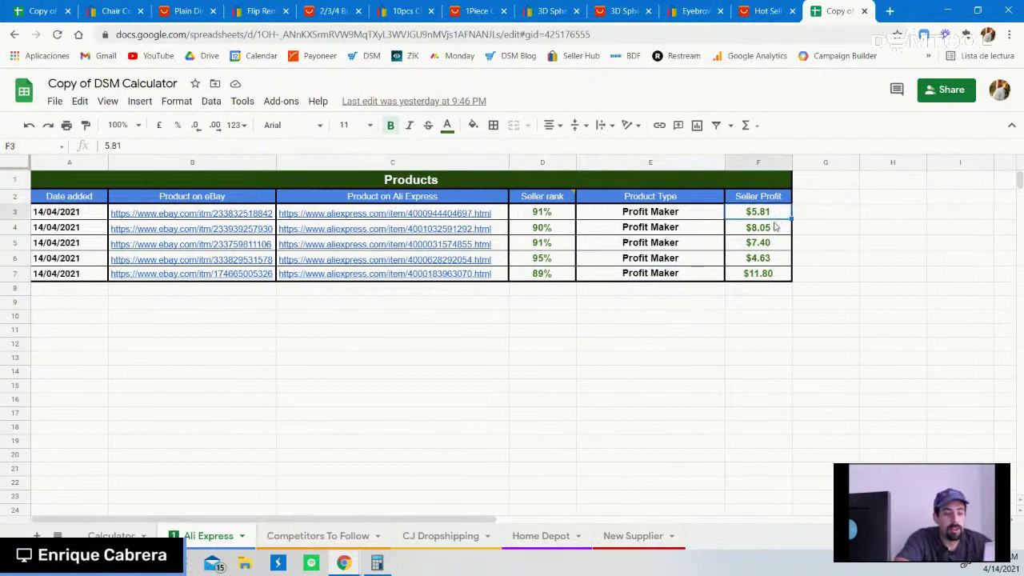
pyautogui.click(773, 230)
pyautogui.click(773, 245)
pyautogui.click(771, 260)
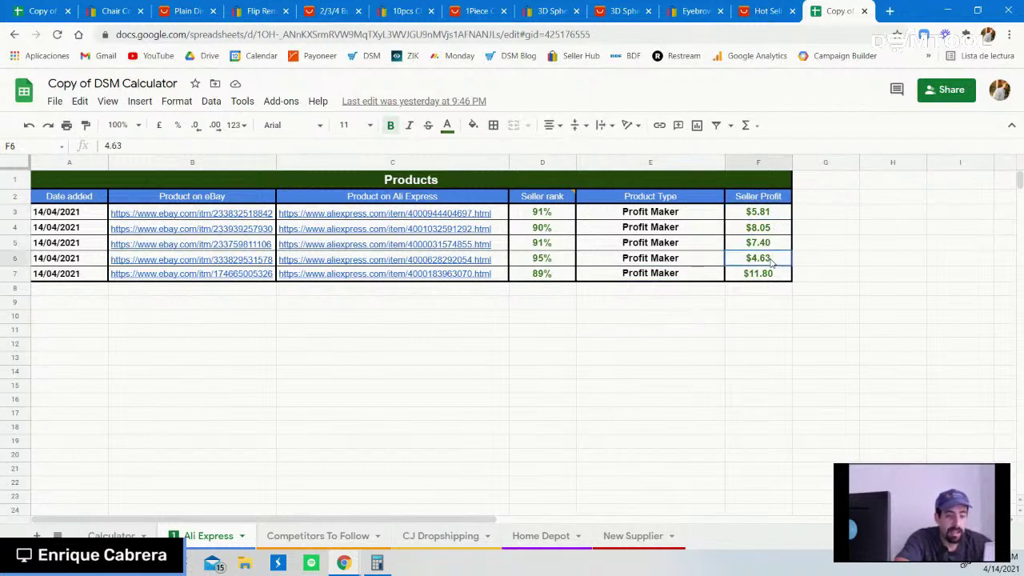
pyautogui.click(769, 275)
pyautogui.click(764, 304)
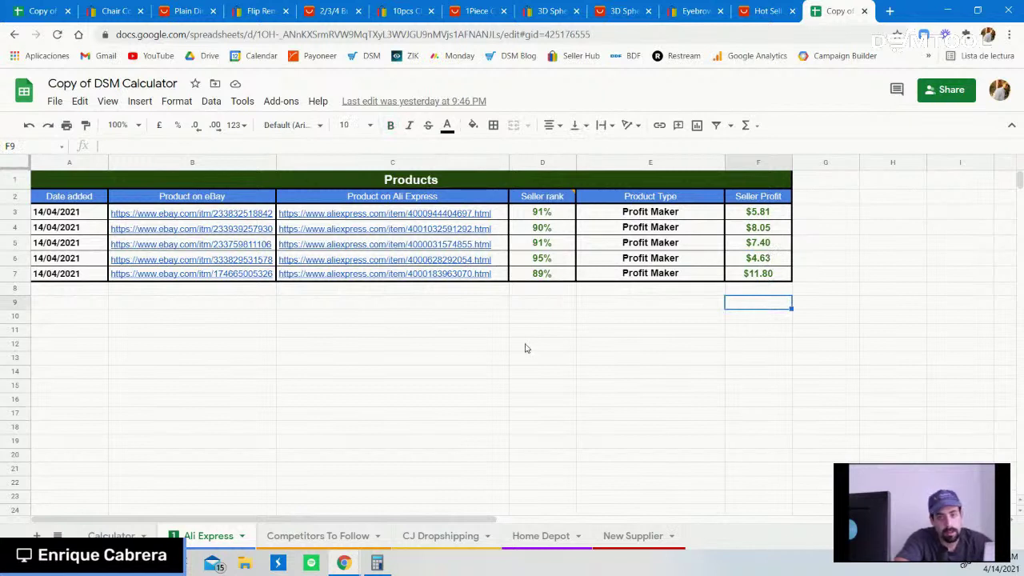
# - Try pasting the bear charms' eBay item number into the Product on eBay column of row 8
pyautogui.click(209, 293)
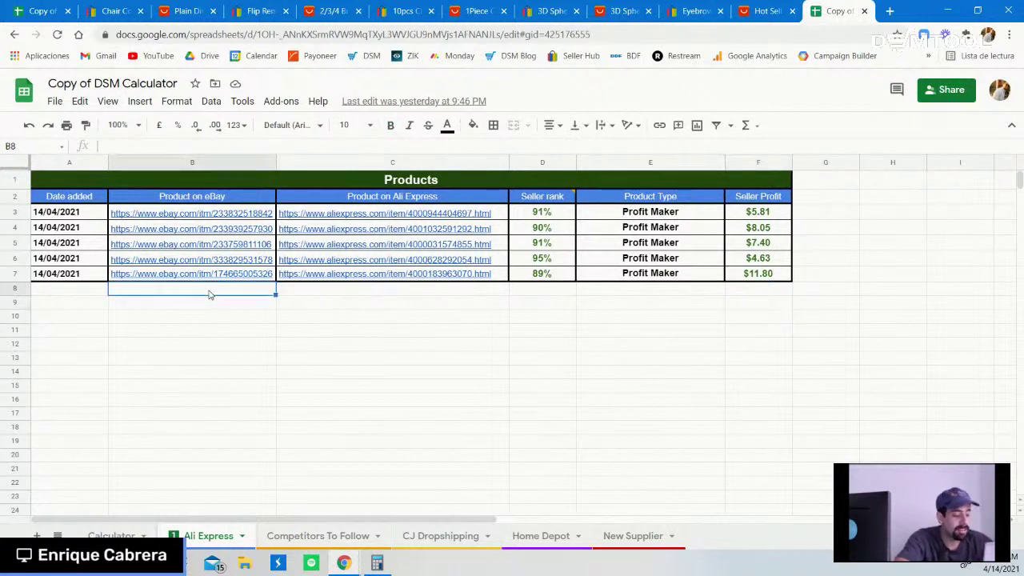
pyautogui.hotkey('ctrl', 'v')
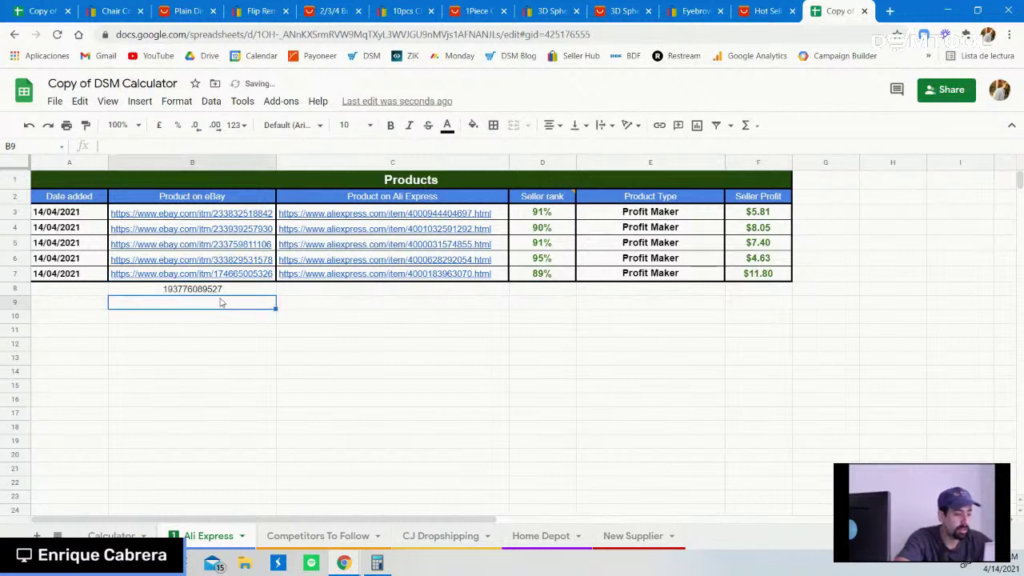
pyautogui.press('Delete')
pyautogui.click(230, 398)
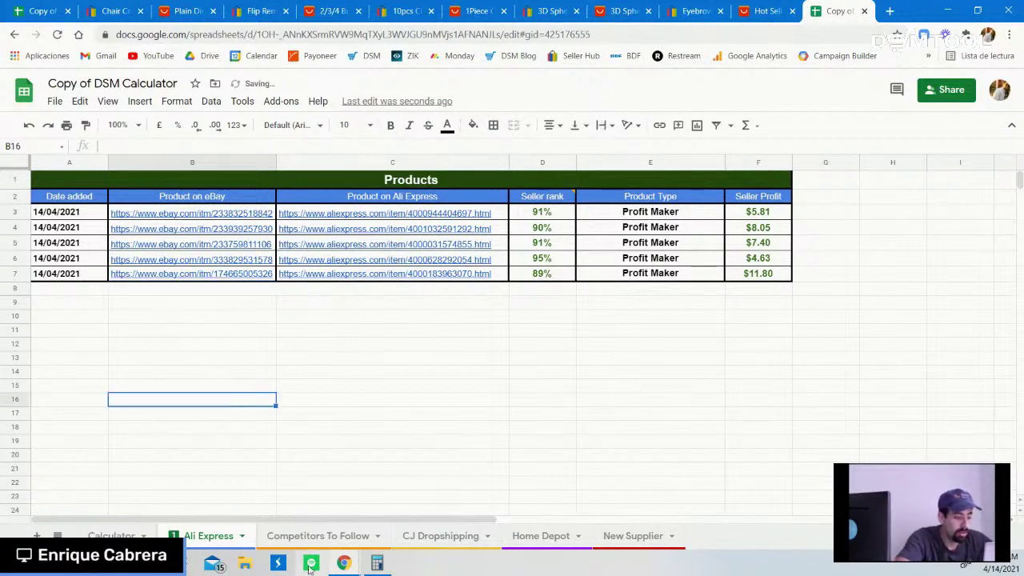
# - Return to the bear charms' eBay listing and select the item number in its address
pyautogui.moveTo(343, 564)
pyautogui.click(410, 519)
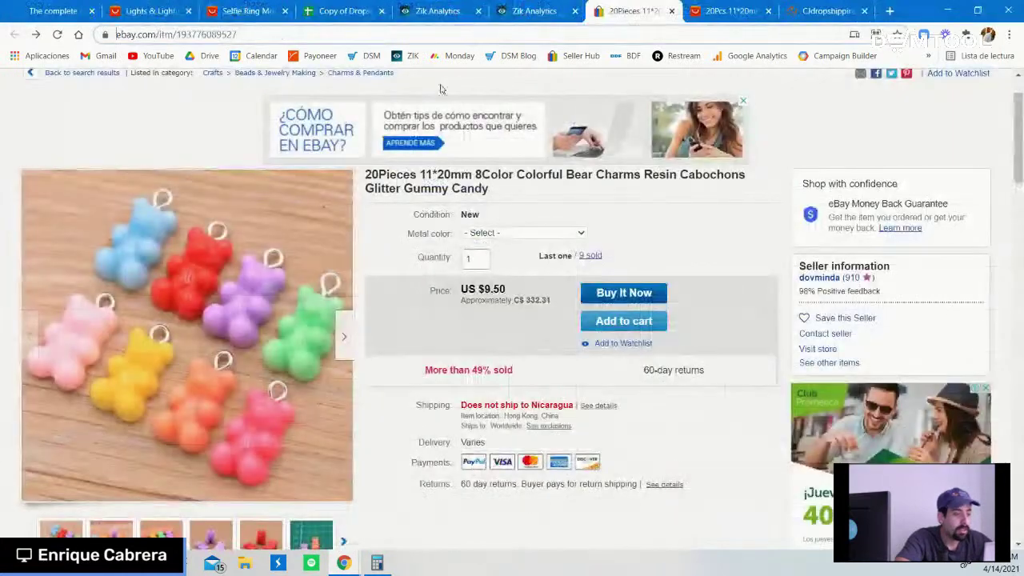
pyautogui.click(447, 32)
pyautogui.doubleClick(446, 30)
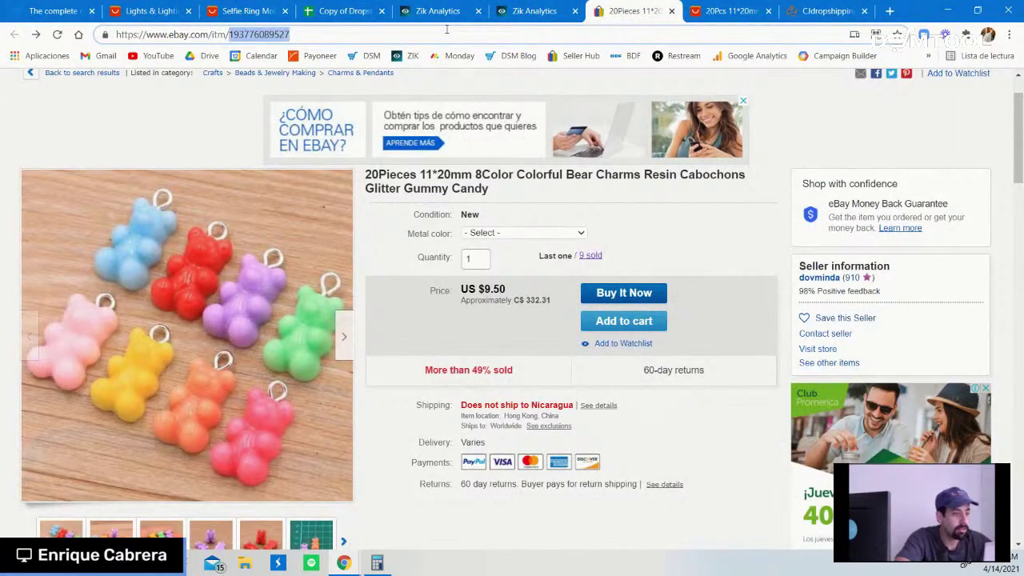
# - Copy the bear charms' AliExpress page link into cell C8, in the Product on Ali Express column
pyautogui.click(726, 11)
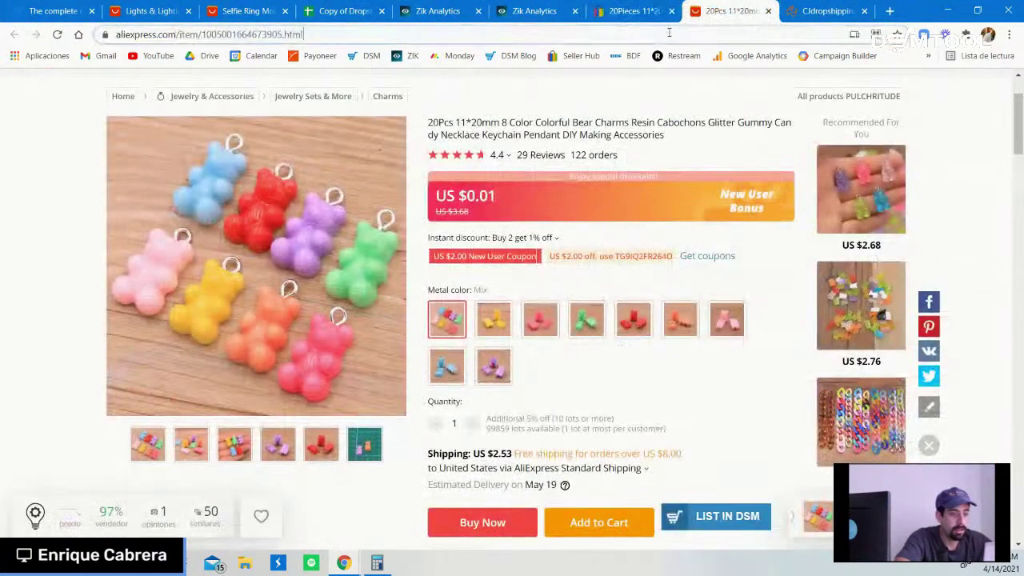
pyautogui.click(345, 563)
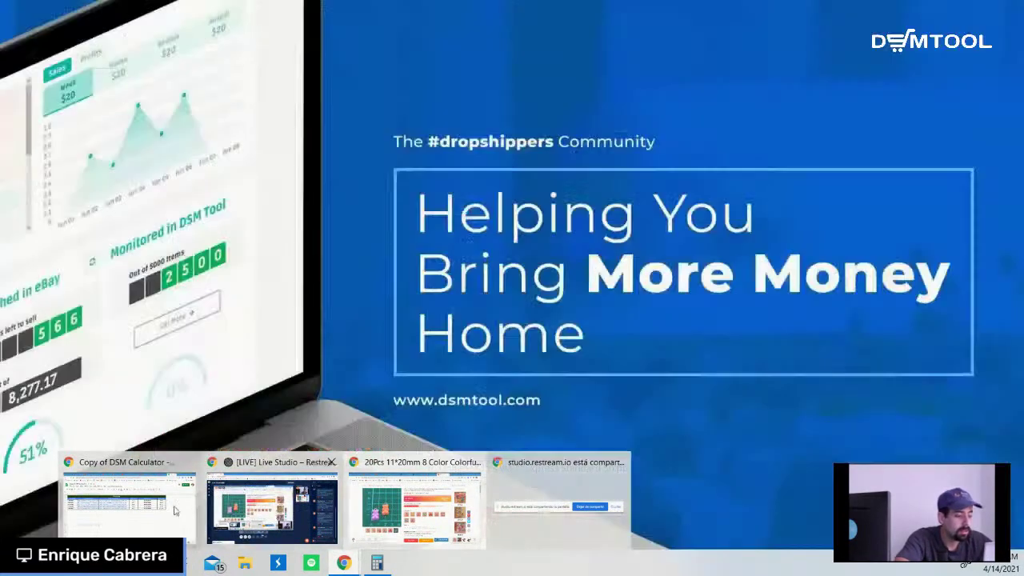
pyautogui.click(175, 511)
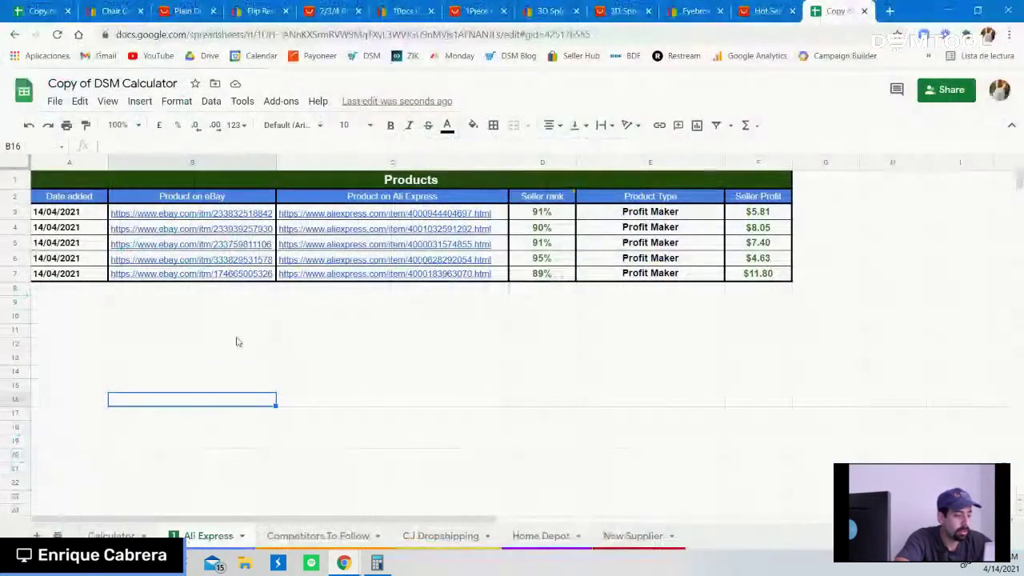
pyautogui.click(309, 293)
pyautogui.hotkey('ctrl', 'c')
pyautogui.hotkey('ctrl', 'v')
pyautogui.click(331, 361)
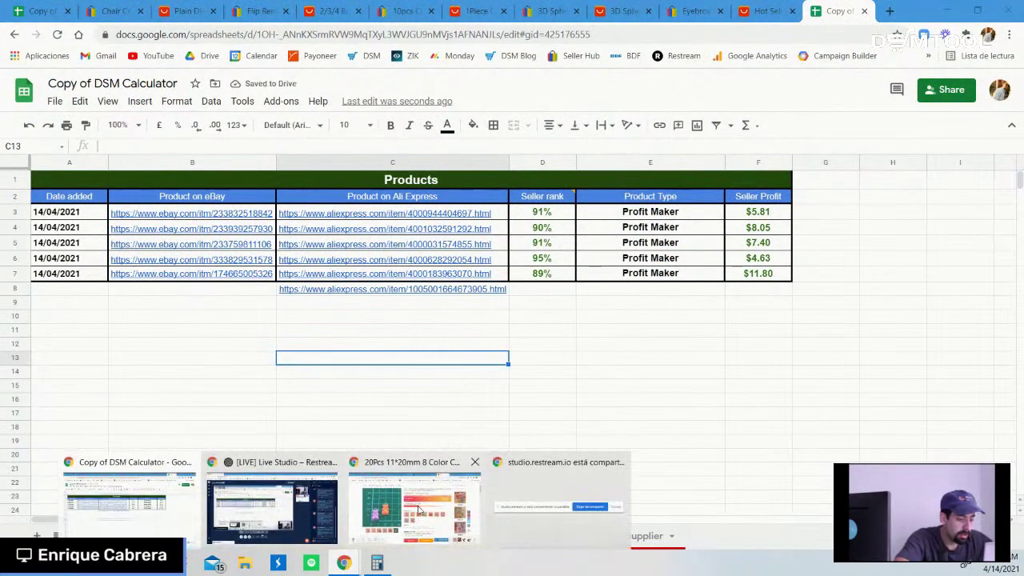
# - Copy the bear charms' eBay listing link into cell B8, in the Product on eBay column
pyautogui.click(368, 530)
pyautogui.click(628, 9)
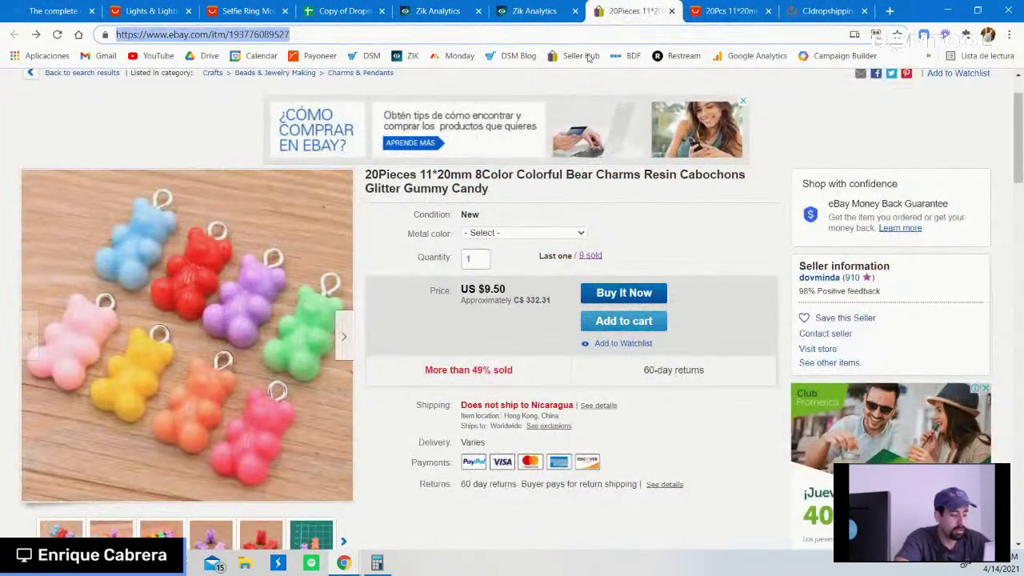
pyautogui.click(344, 563)
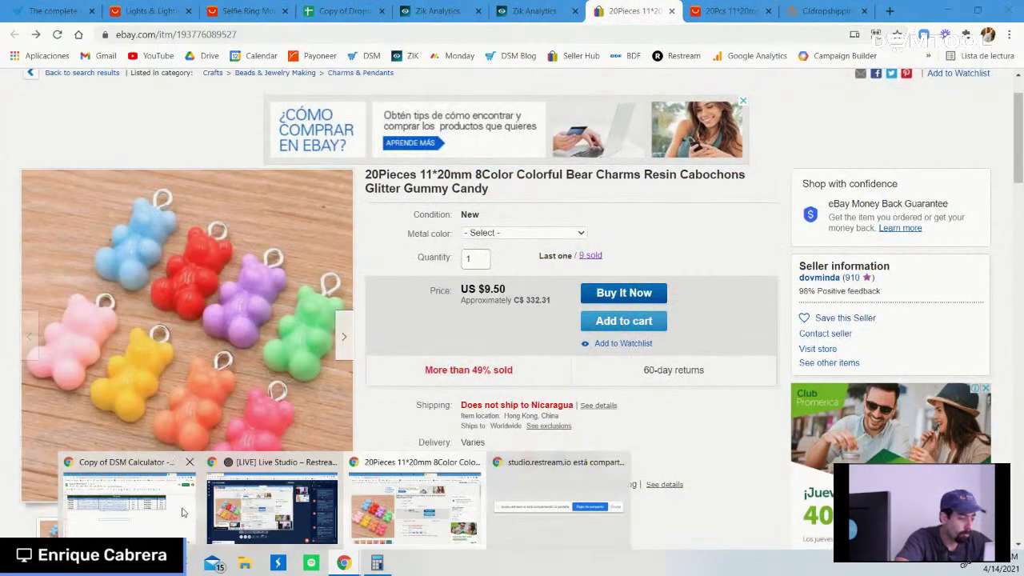
pyautogui.click(192, 511)
pyautogui.click(235, 291)
pyautogui.hotkey('ctrl', 'v')
pyautogui.click(189, 357)
# - Try to copy the date from cell A7 into cell A8
pyautogui.click(76, 276)
pyautogui.doubleClick(76, 276)
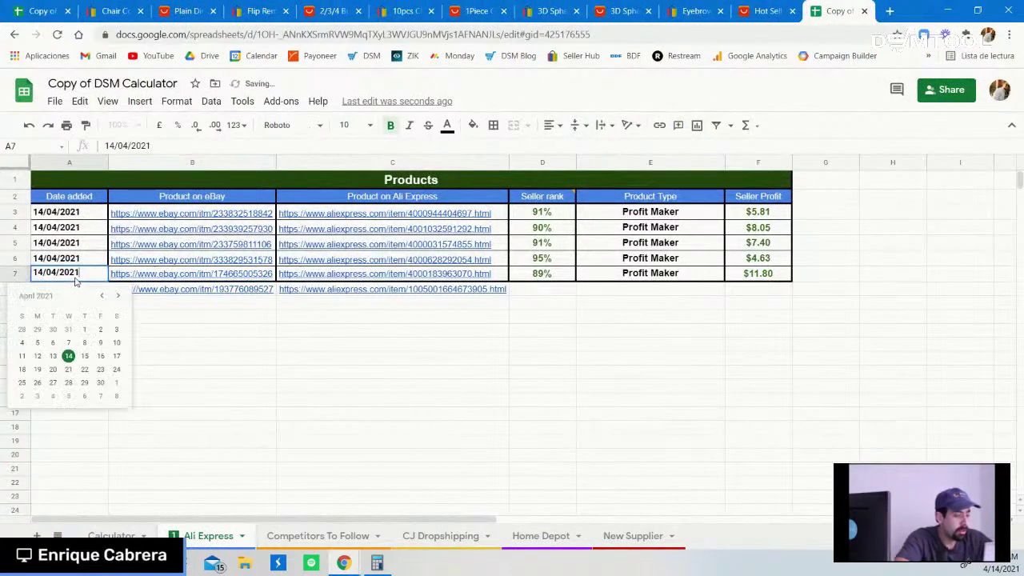
pyautogui.click(172, 344)
pyautogui.click(88, 293)
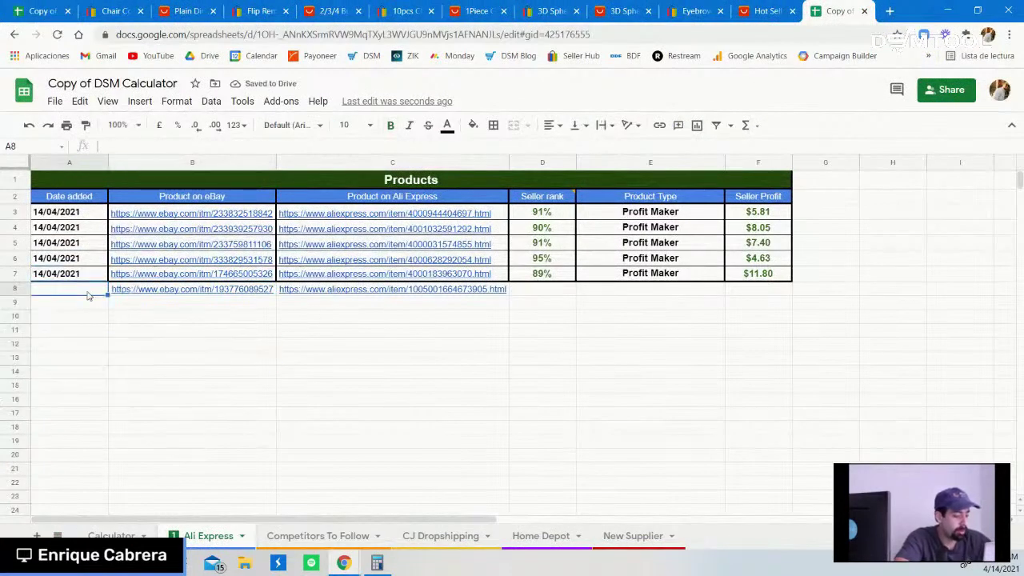
pyautogui.hotkey('ctrl', 'v')
pyautogui.click(93, 334)
pyautogui.click(85, 293)
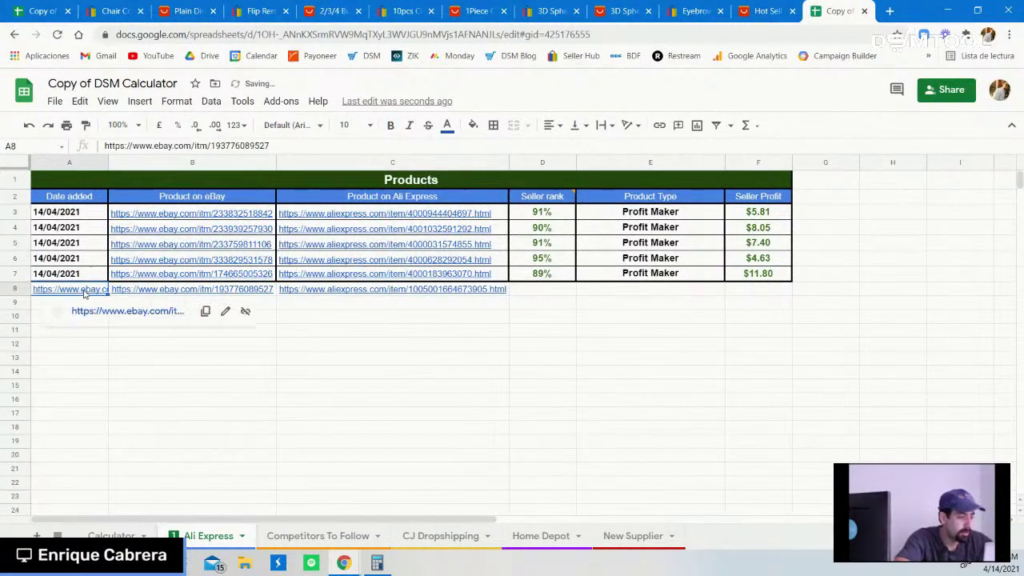
pyautogui.click(89, 311)
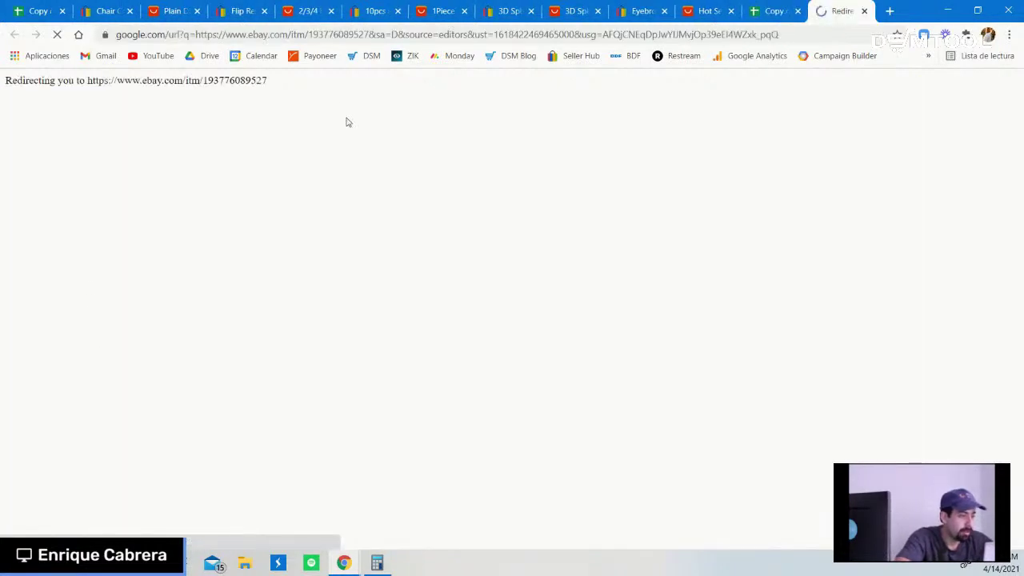
pyautogui.click(864, 10)
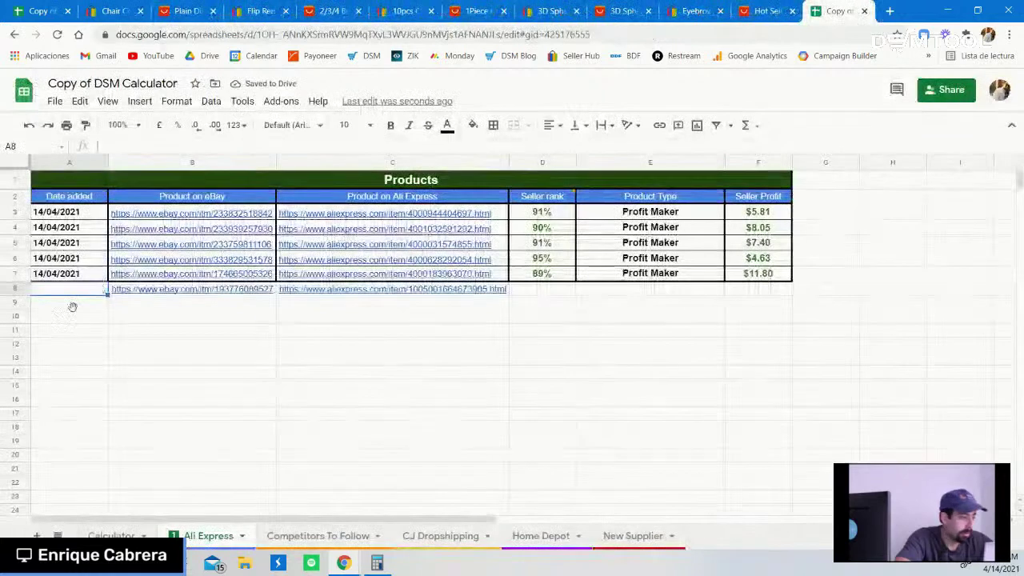
# - Fill the date from A7 down into A8 and correct it to 14/04/2021
pyautogui.click(76, 277)
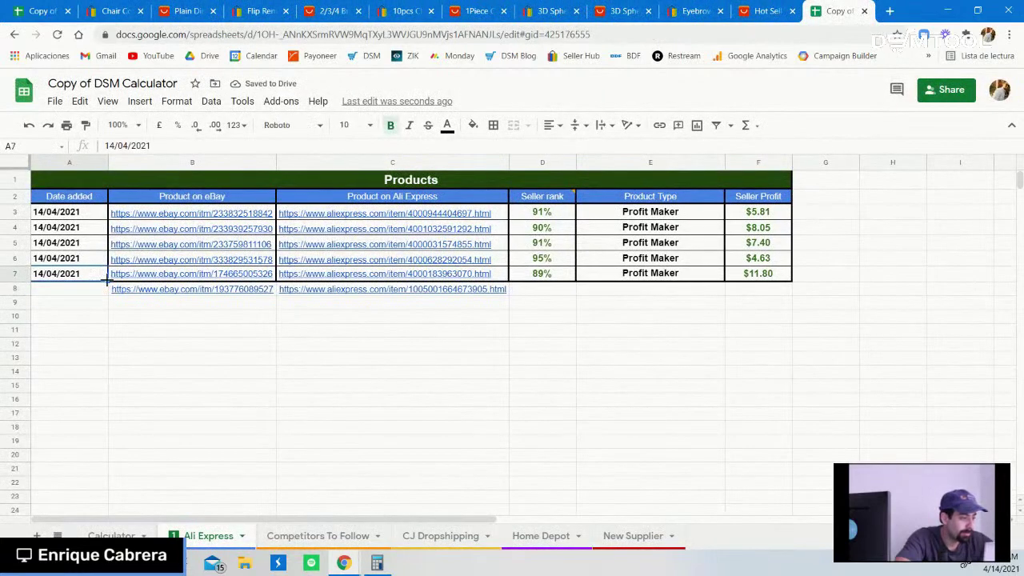
pyautogui.moveTo(107, 287); pyautogui.dragTo(104, 302)
pyautogui.click(75, 289)
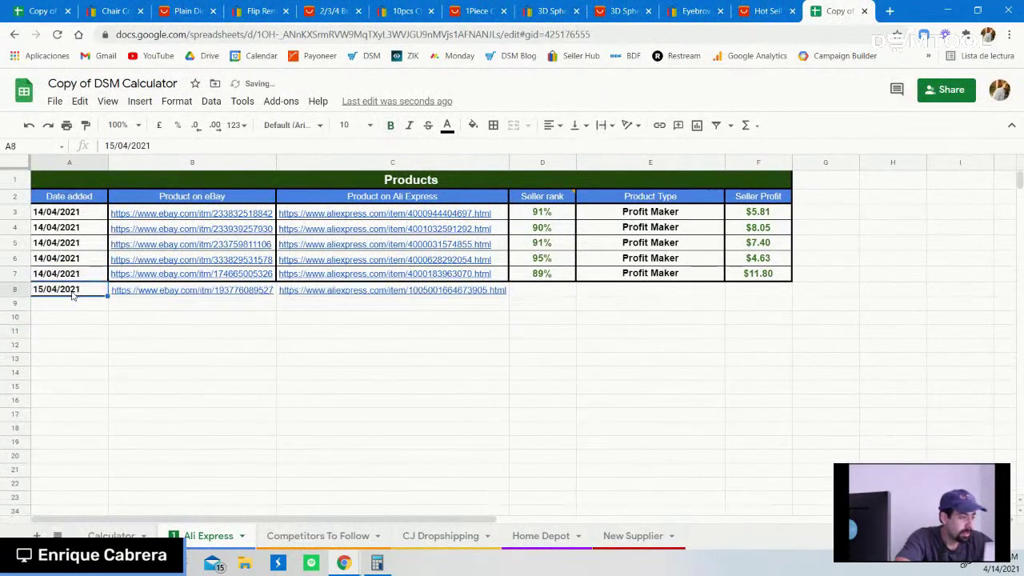
pyautogui.click(116, 146)
pyautogui.press('BackSpace')
pyautogui.write('4')
pyautogui.click(207, 384)
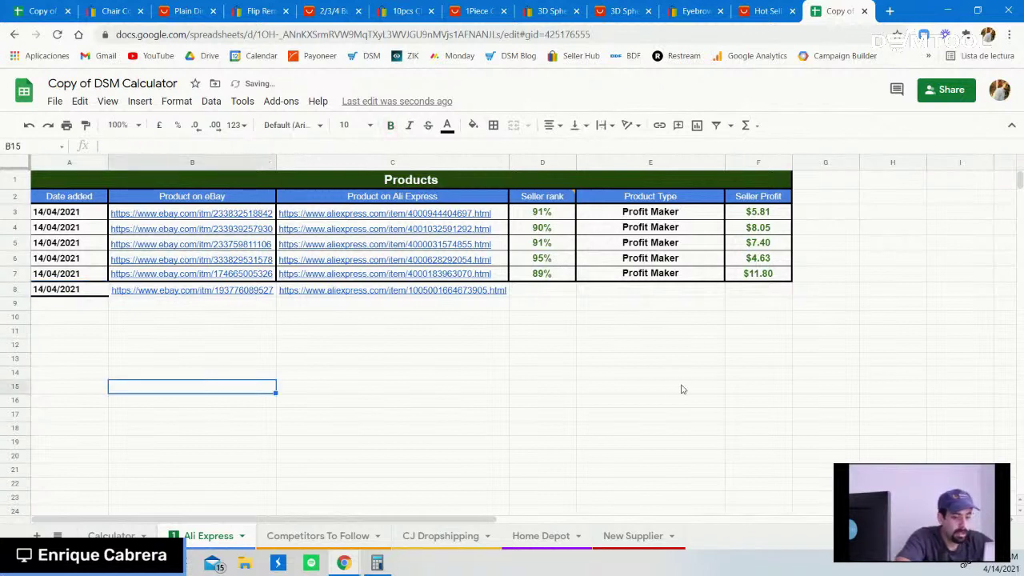
# - Enter Profit Maker as the Product Type and 5 as the Seller Profit for the bear charms in row 8
pyautogui.click(629, 290)
pyautogui.write('Prof')
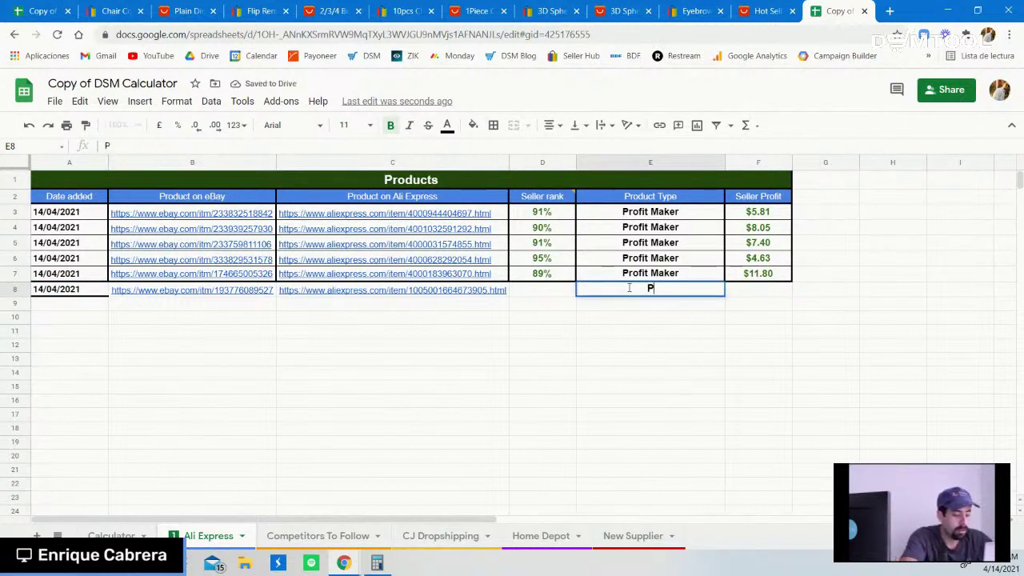
pyautogui.press('Return')
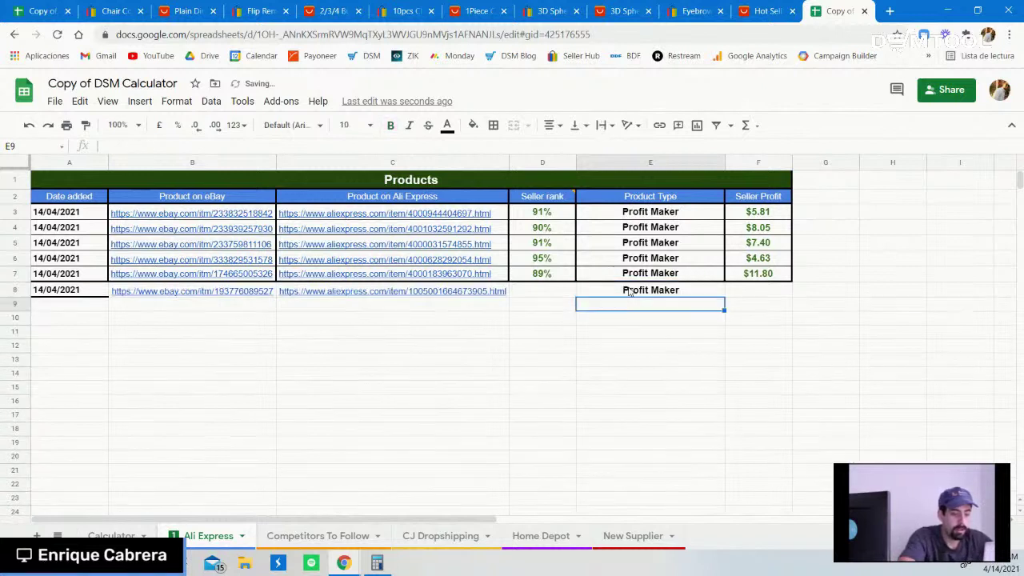
pyautogui.click(765, 298)
pyautogui.write('5')
pyautogui.press('Return')
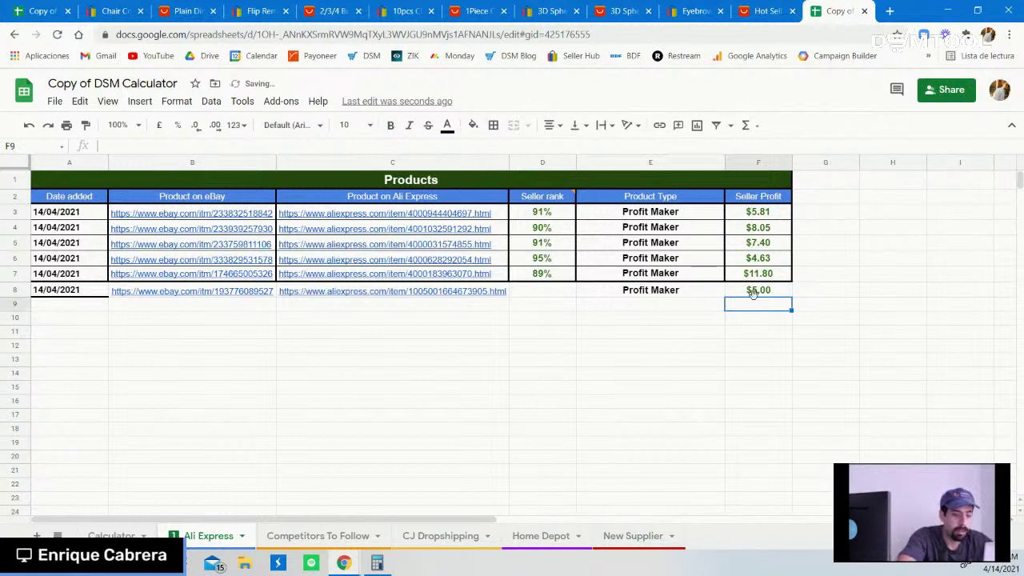
# - Look up the seller rating on the bear charms' AliExpress page and enter 97% as the Seller rank in D8
pyautogui.click(533, 294)
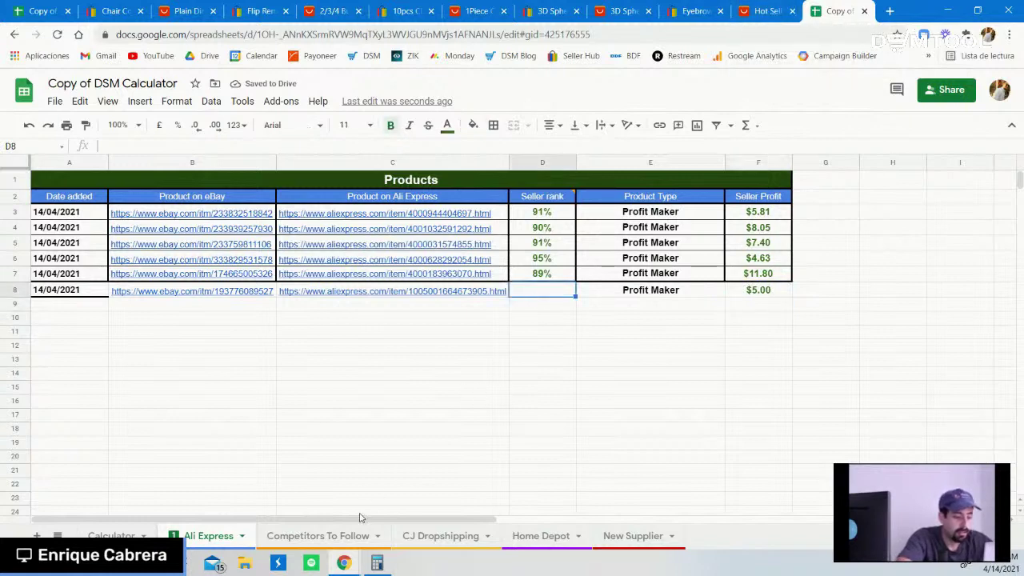
pyautogui.moveTo(352, 565)
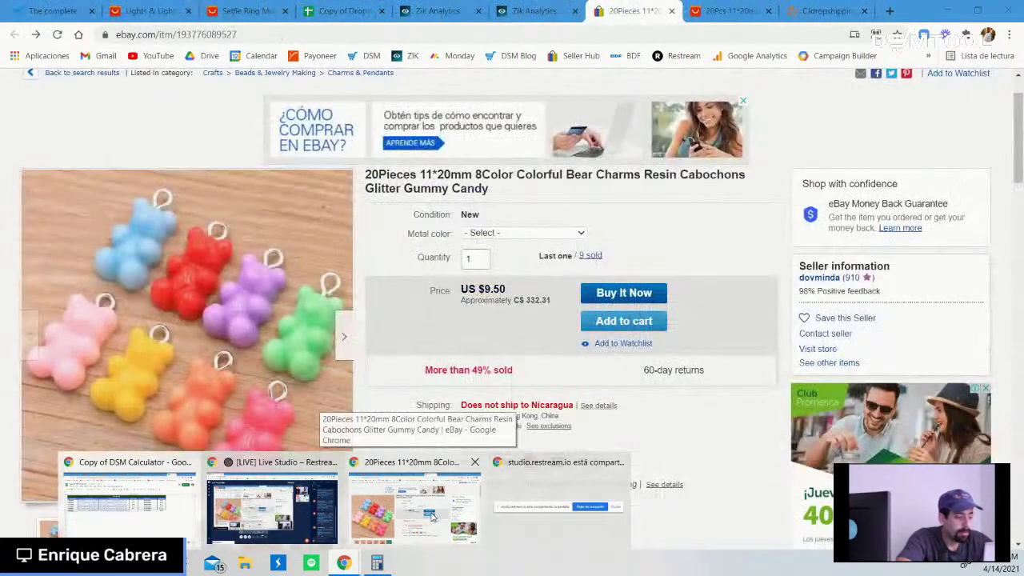
pyautogui.click(375, 491)
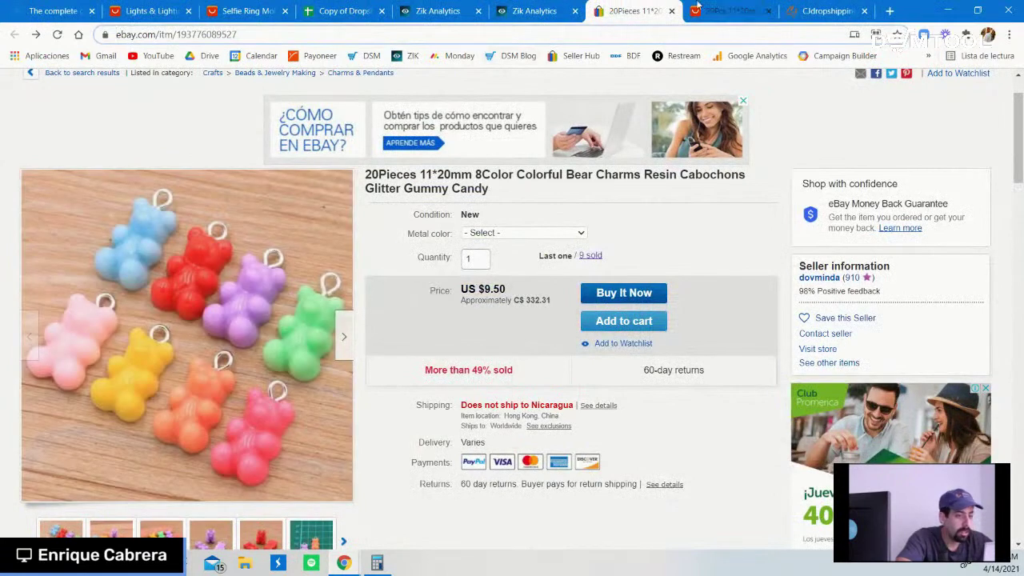
pyautogui.click(724, 11)
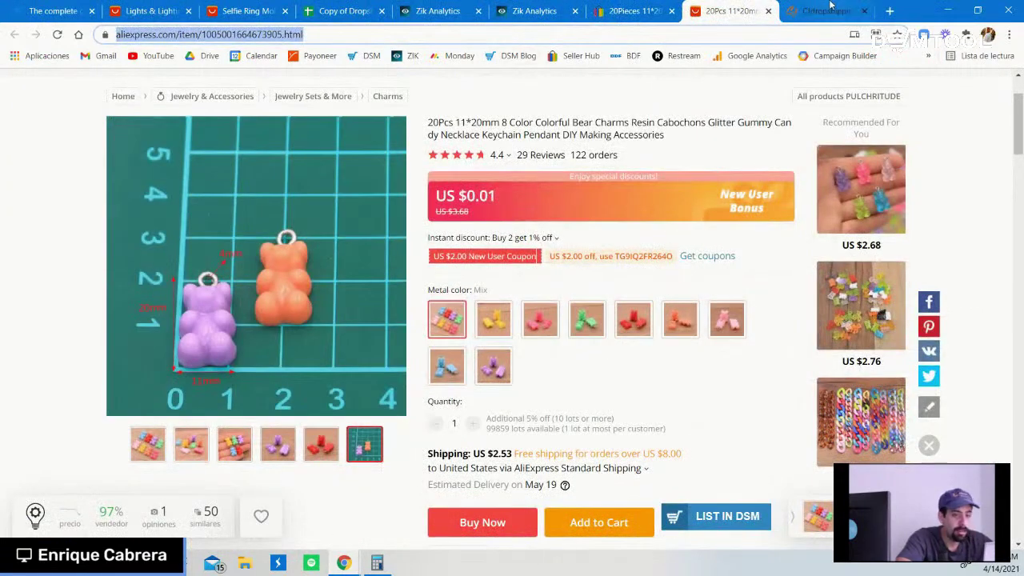
pyautogui.click(344, 563)
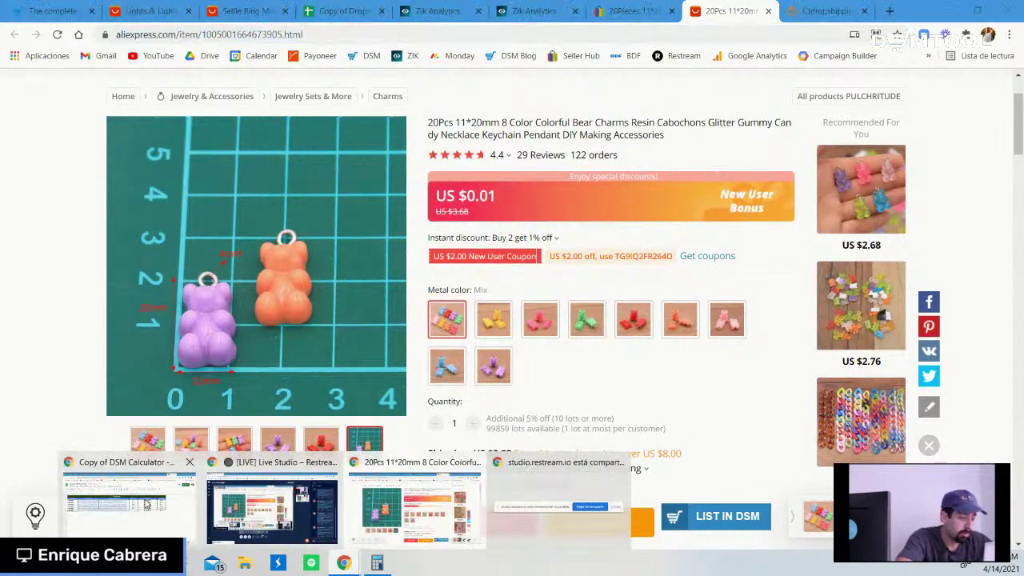
pyautogui.click(147, 504)
pyautogui.write('97')
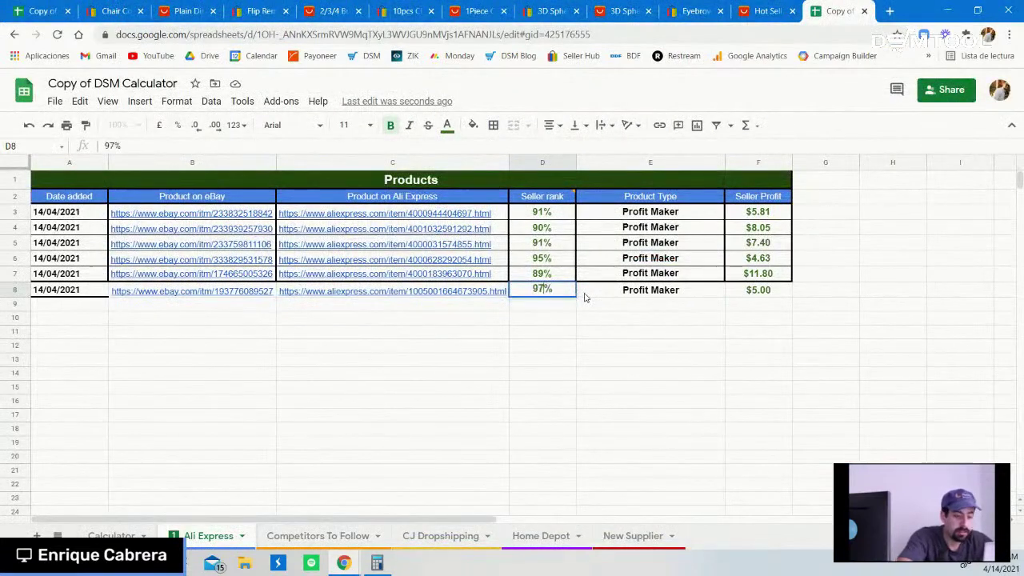
pyautogui.press('Return')
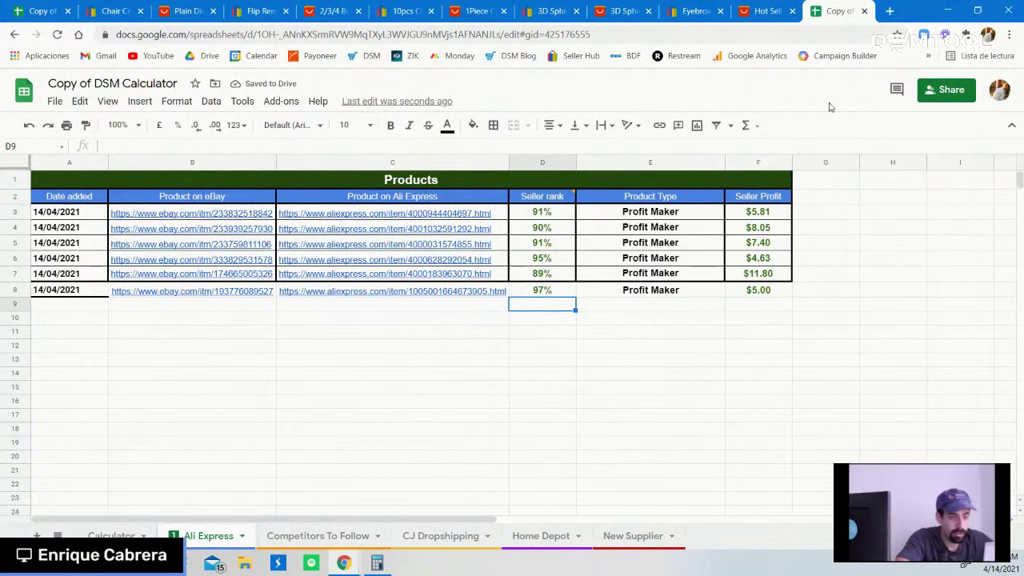
# - Switch to Zik Analytics, open a fresh product research page and examine its minimum and maximum feedback filters
pyautogui.click(948, 10)
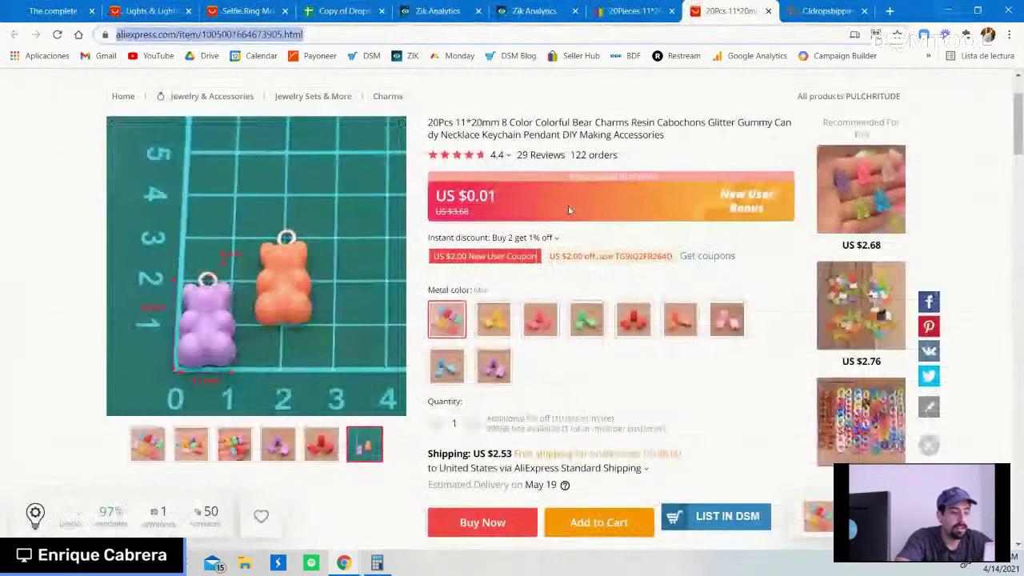
pyautogui.scroll(2, 770, 75)
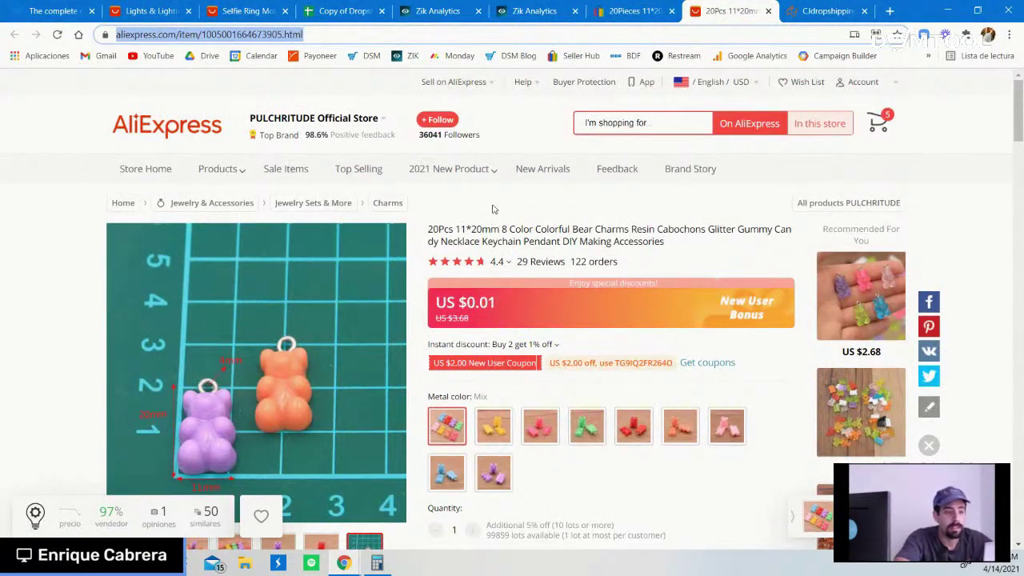
pyautogui.click(436, 11)
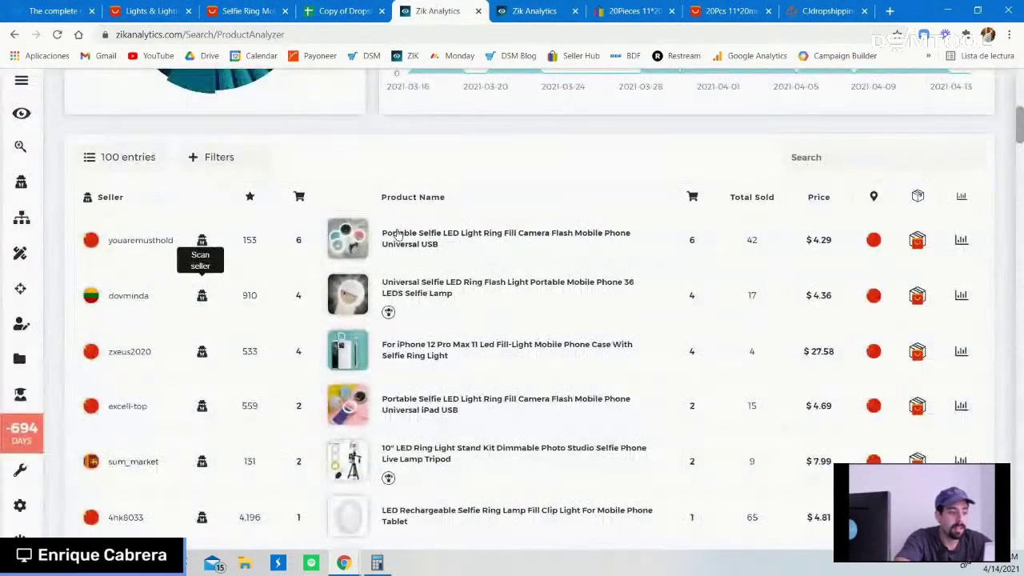
pyautogui.scroll(6, 396, 232)
pyautogui.click(22, 145)
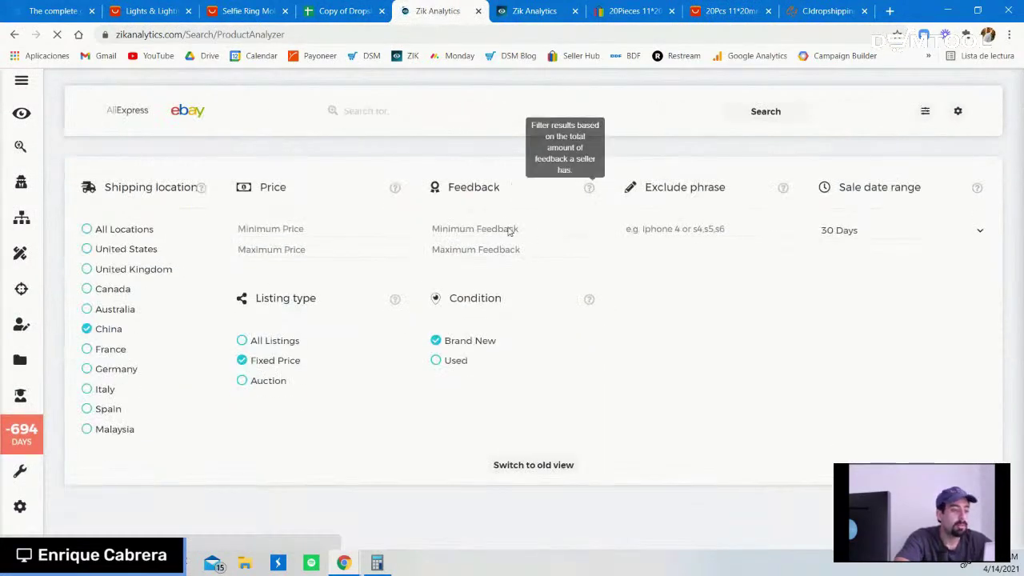
pyautogui.click(516, 228)
pyautogui.click(503, 255)
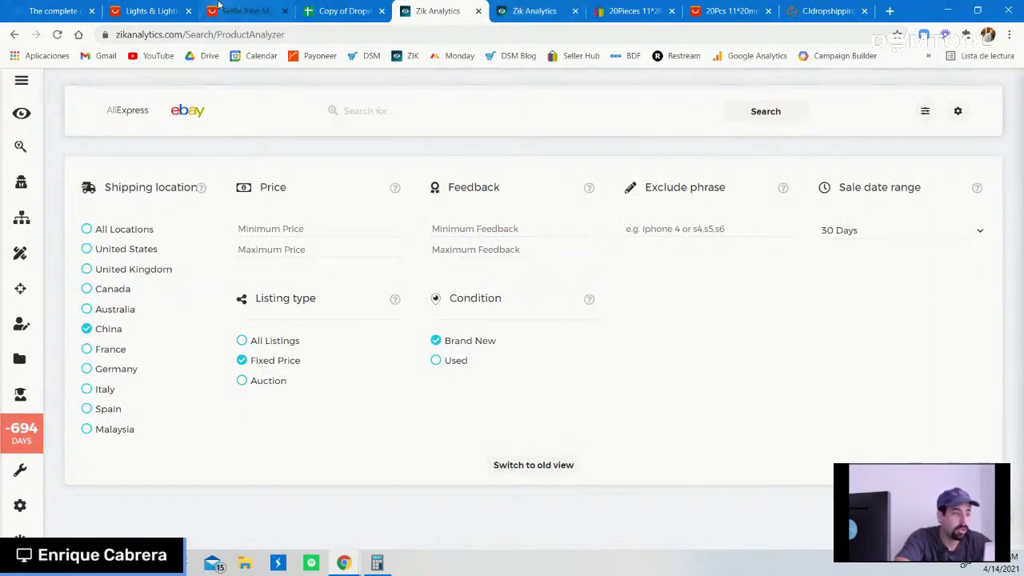
# - Close the Zik Analytics competitor and product research pages and the bear charms' eBay and AliExpress pages
pyautogui.click(244, 10)
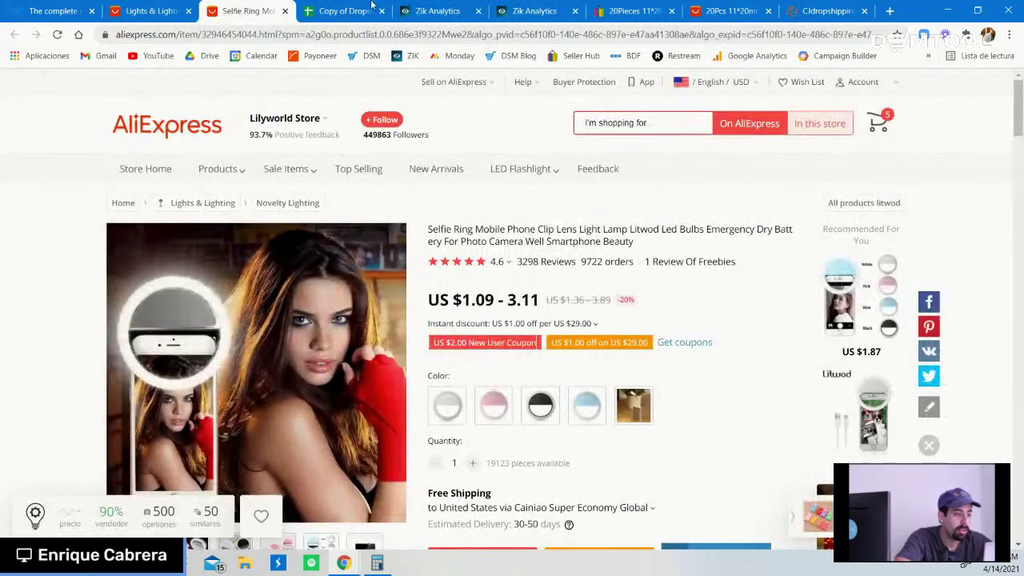
pyautogui.click(532, 10)
pyautogui.scroll(5, 337, 303)
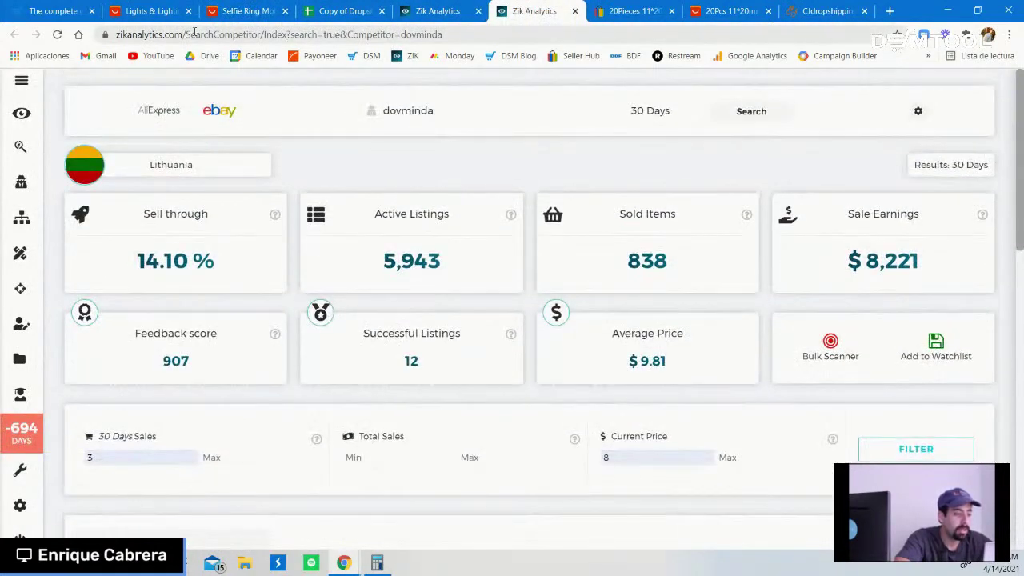
pyautogui.click(575, 11)
pyautogui.click(507, 13)
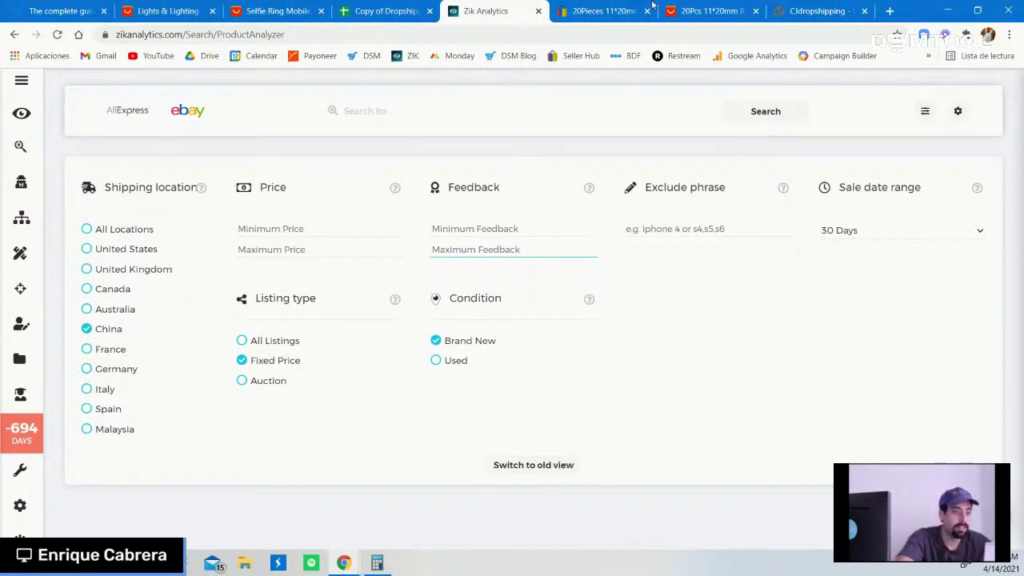
pyautogui.click(607, 11)
pyautogui.click(646, 11)
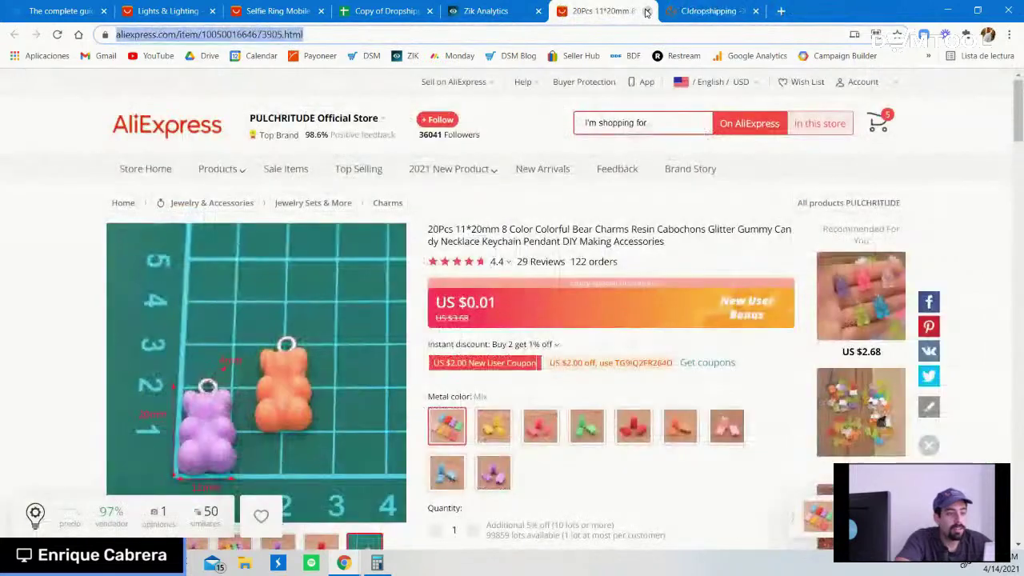
pyautogui.click(646, 11)
pyautogui.click(512, 11)
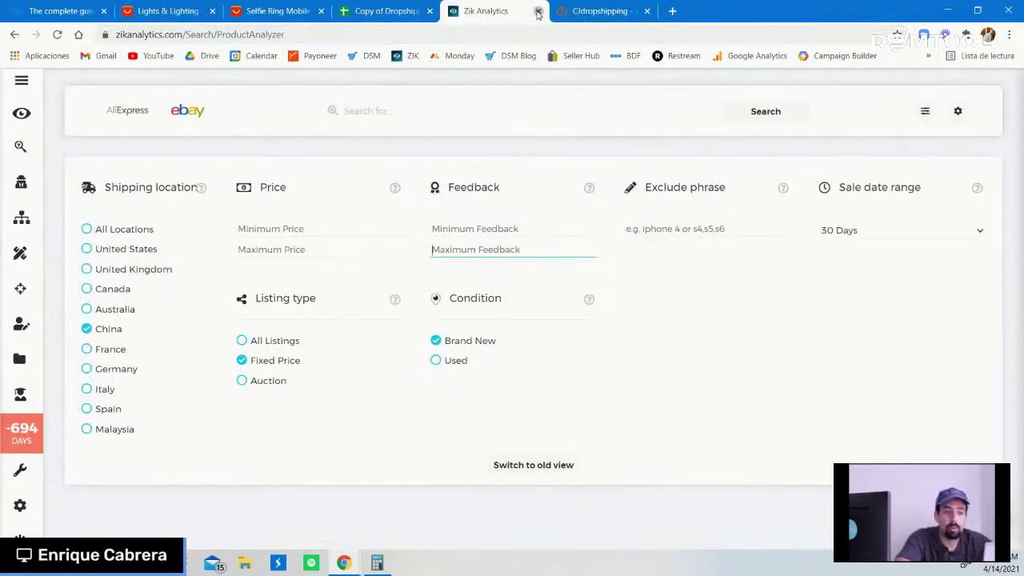
pyautogui.click(538, 12)
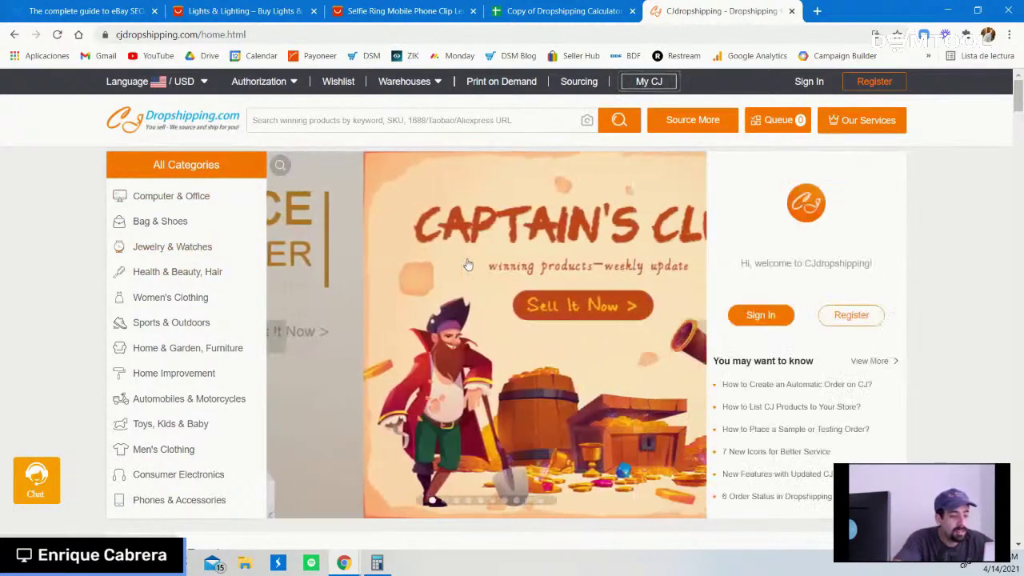
pyautogui.scroll(-3, 57, 264)
pyautogui.scroll(3, 57, 264)
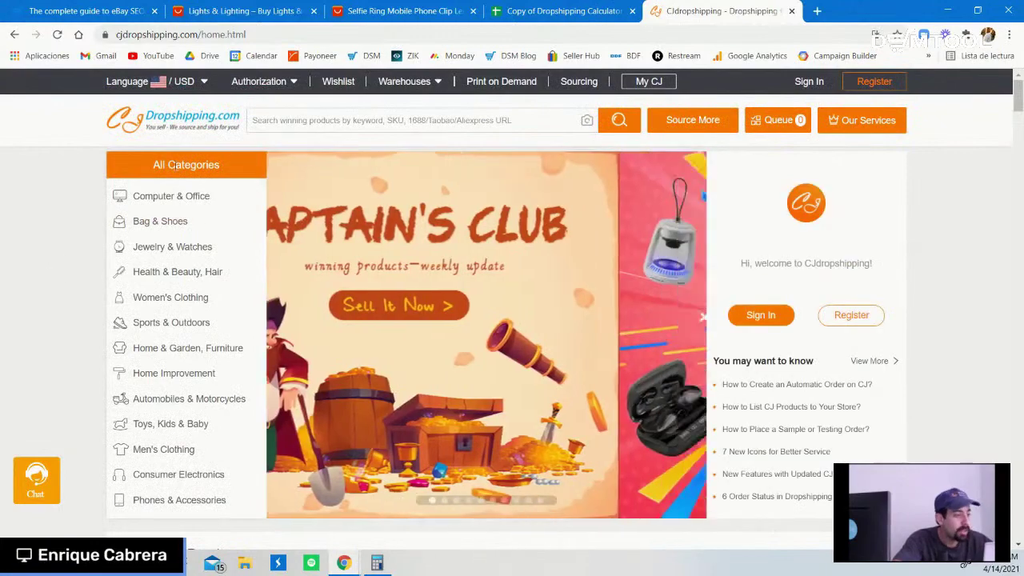
pyautogui.moveTo(186, 488)
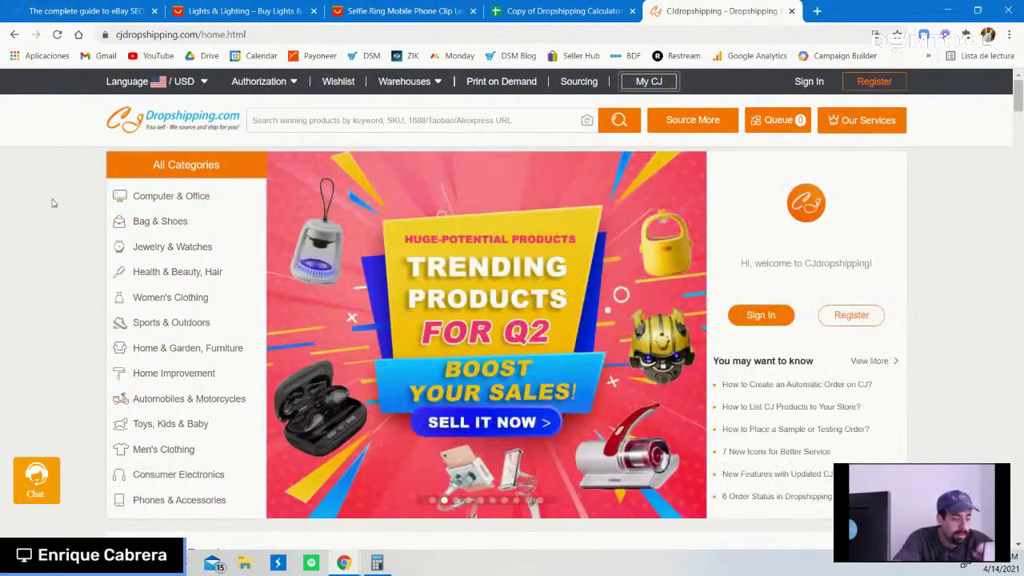
pyautogui.moveTo(133, 206)
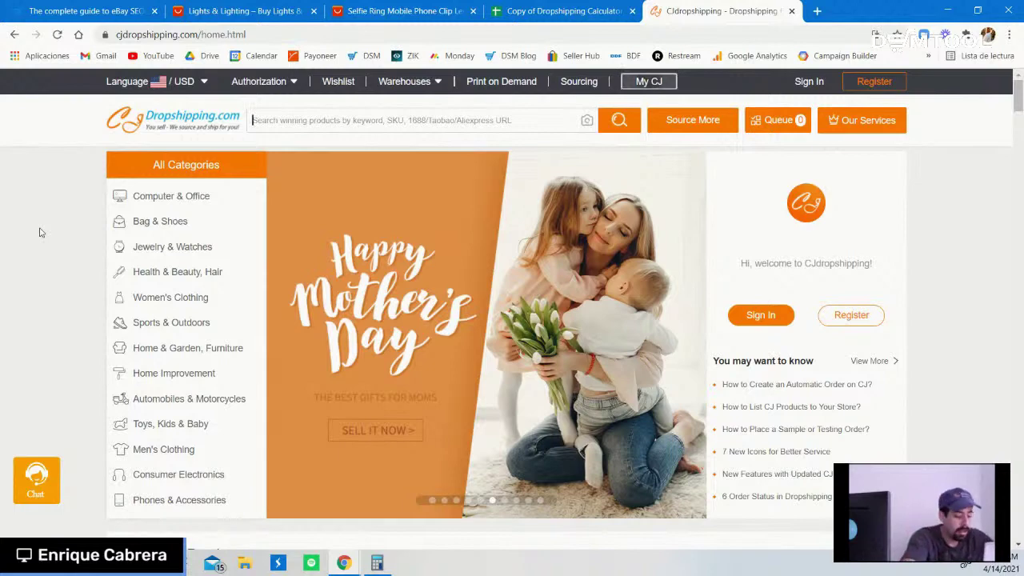
pyautogui.write('hat')
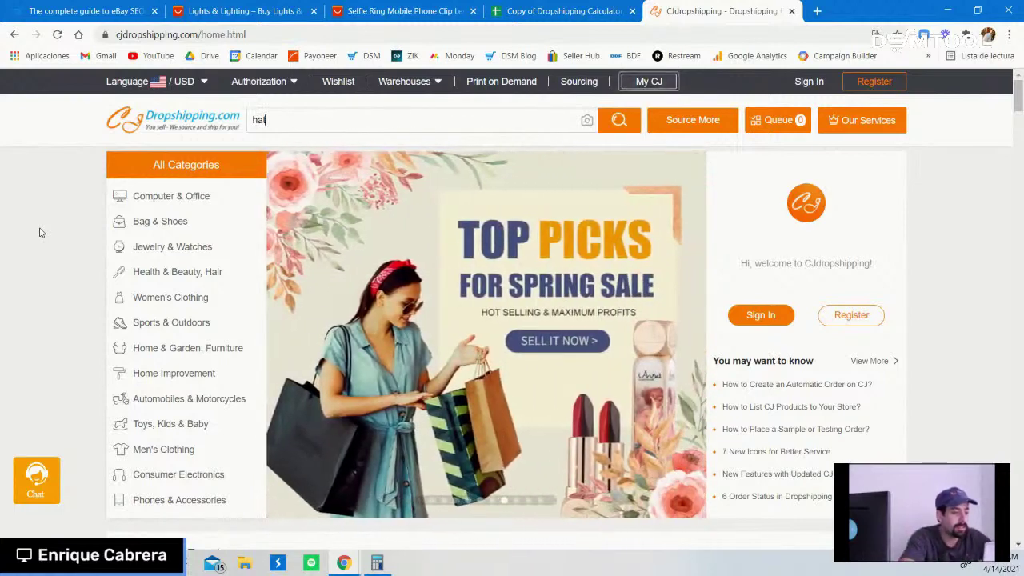
pyautogui.press('BackSpace')
pyautogui.press('BackSpace')
pyautogui.press('BackSpace')
pyautogui.press('BackSpace')
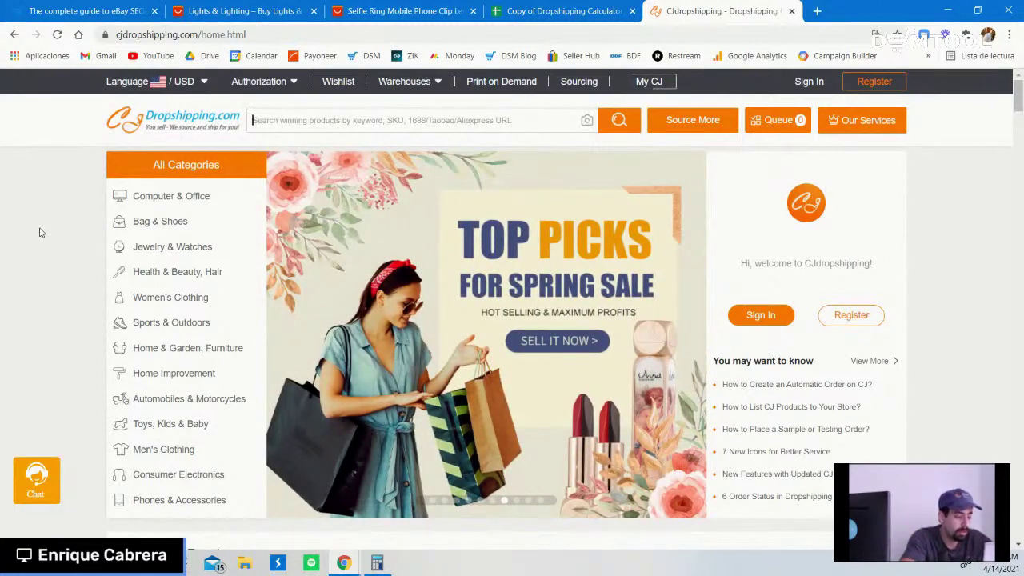
# - Search the CJdropshipping catalogue for smartphones and look over the listed products
pyautogui.write('s')
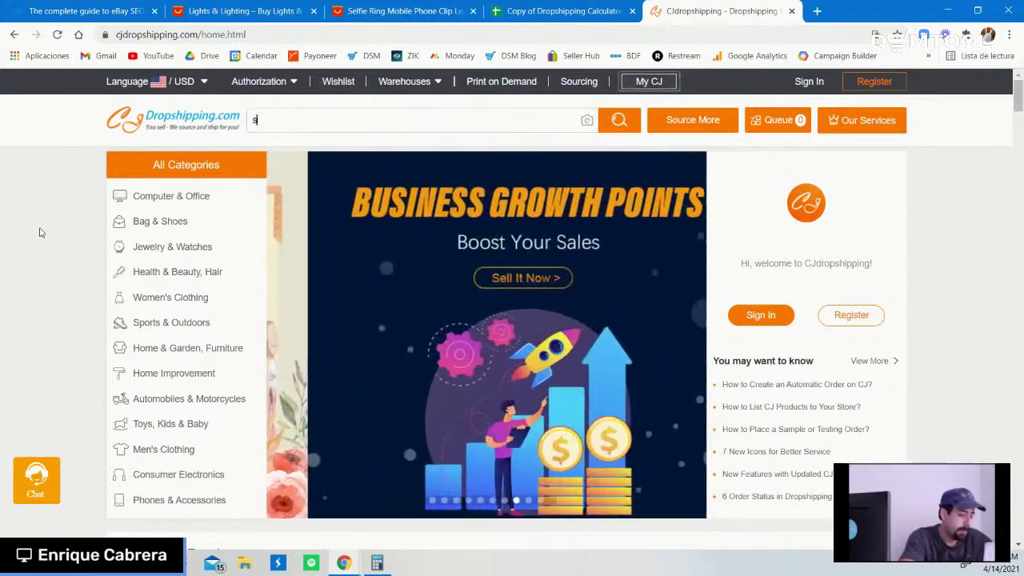
pyautogui.write('martphones')
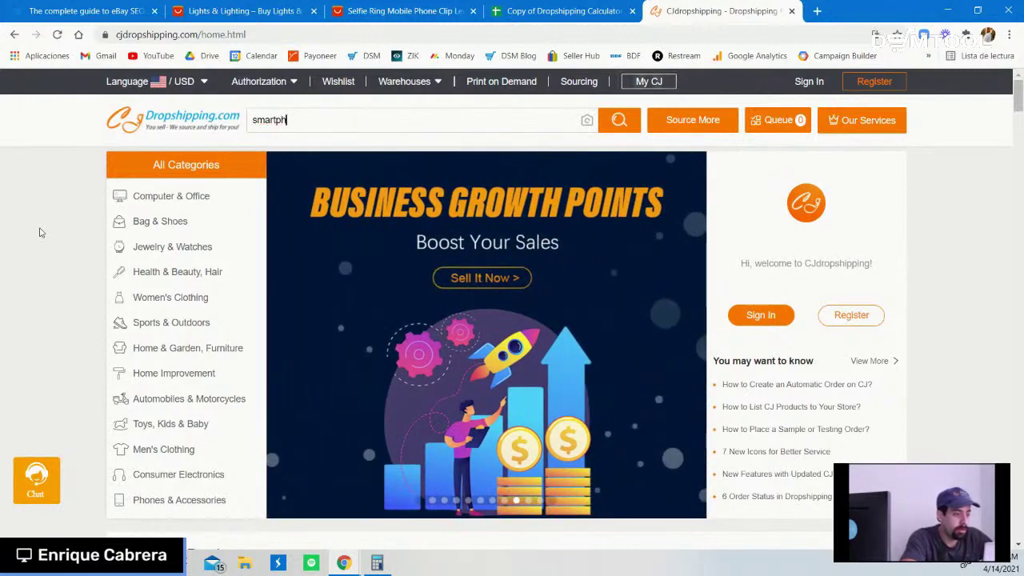
pyautogui.press('Return')
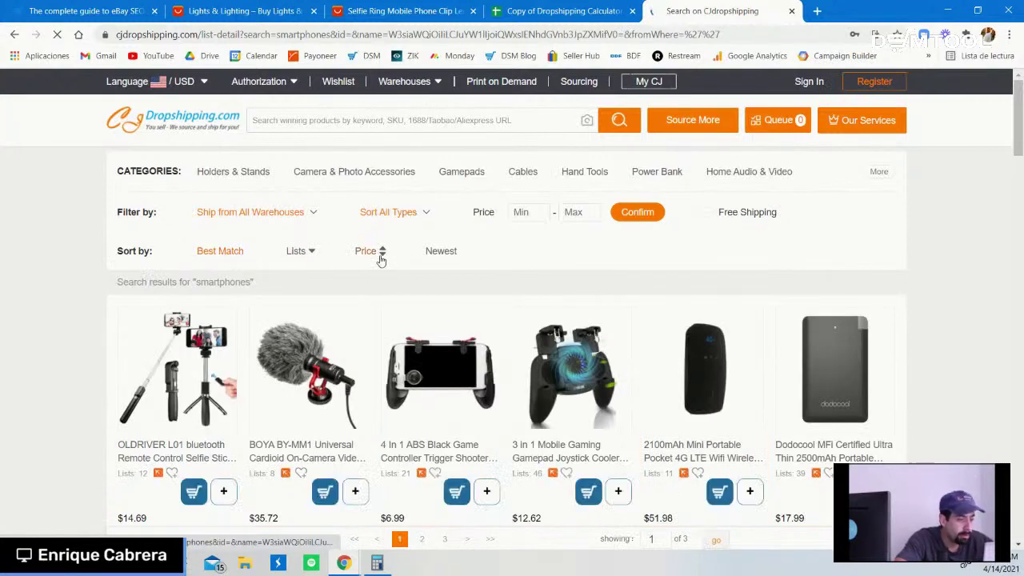
pyautogui.scroll(-2, 849, 410)
pyautogui.scroll(2, 800, 384)
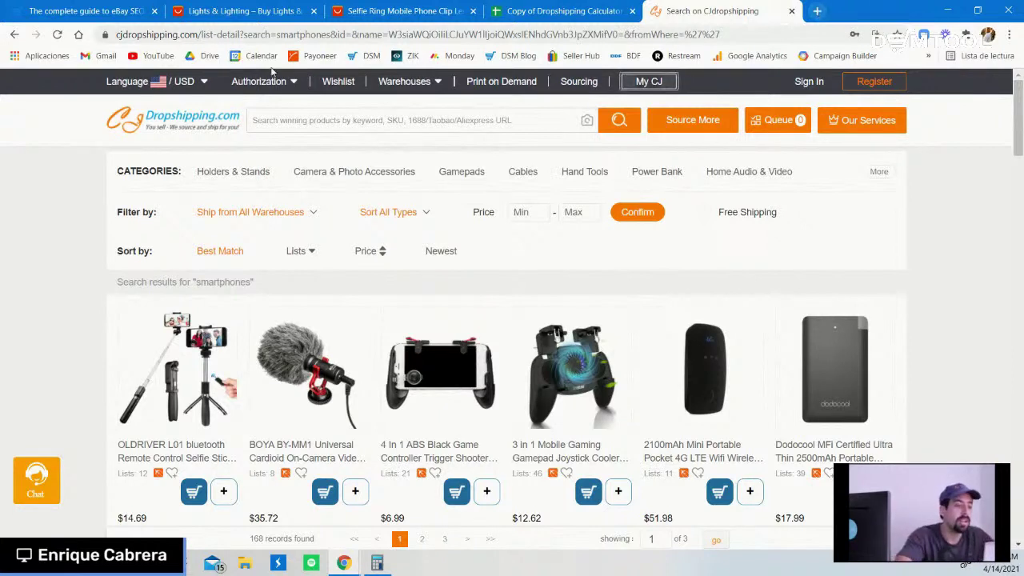
pyautogui.click(587, 122)
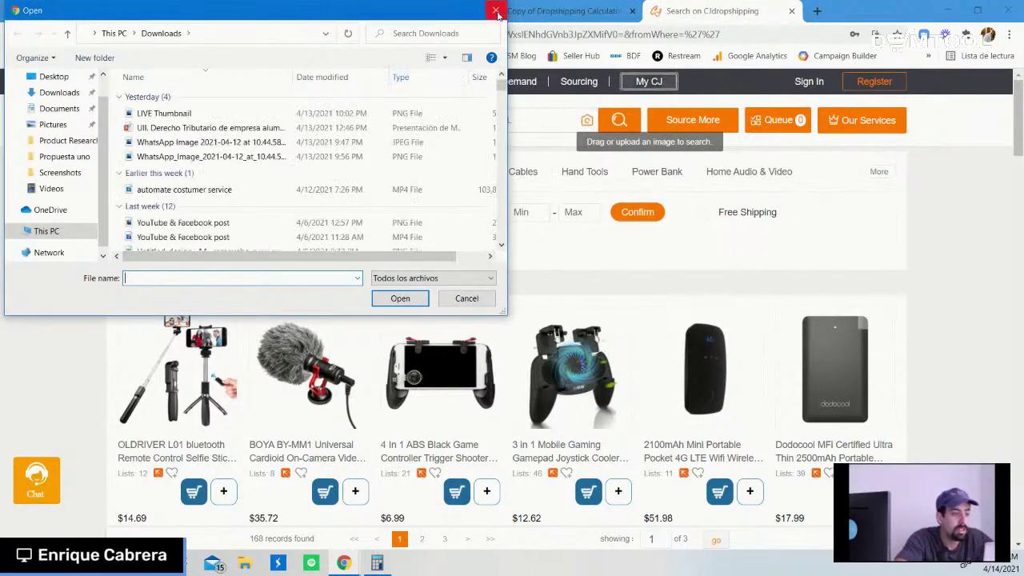
pyautogui.click(496, 10)
pyautogui.moveTo(420, 224)
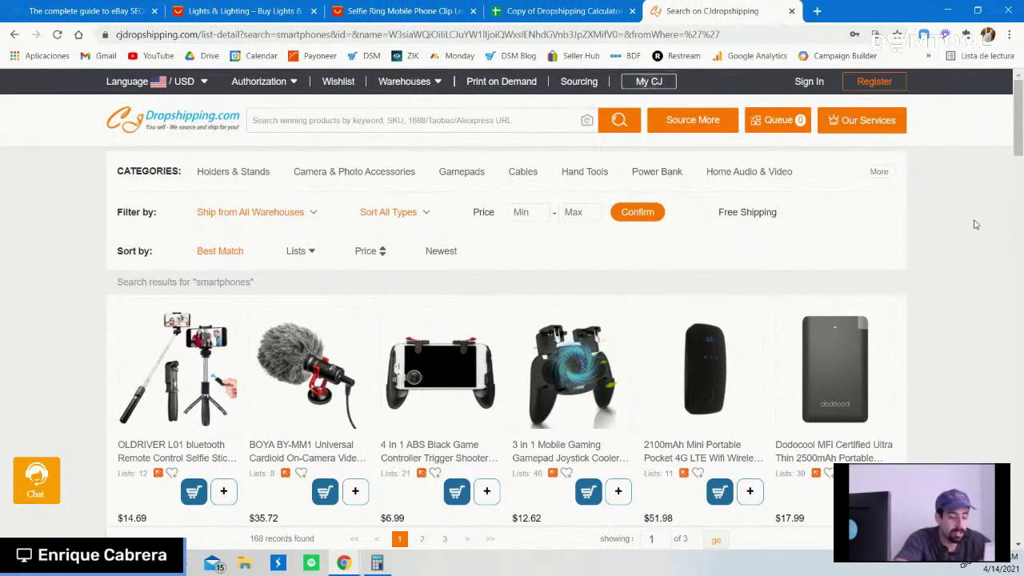
# - Open the Sourcing page, signing in with the saved account credentials
pyautogui.click(575, 82)
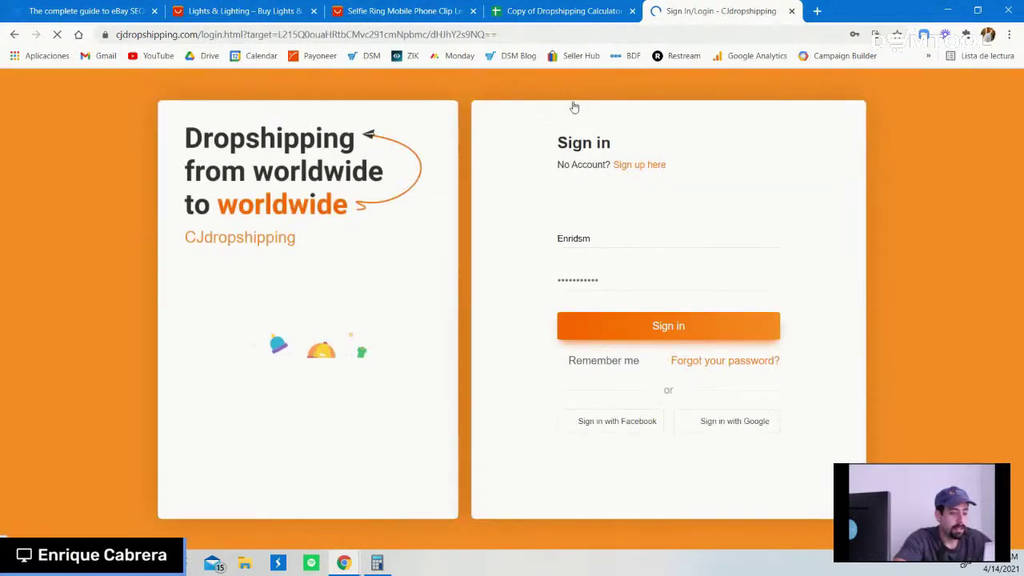
pyautogui.click(661, 328)
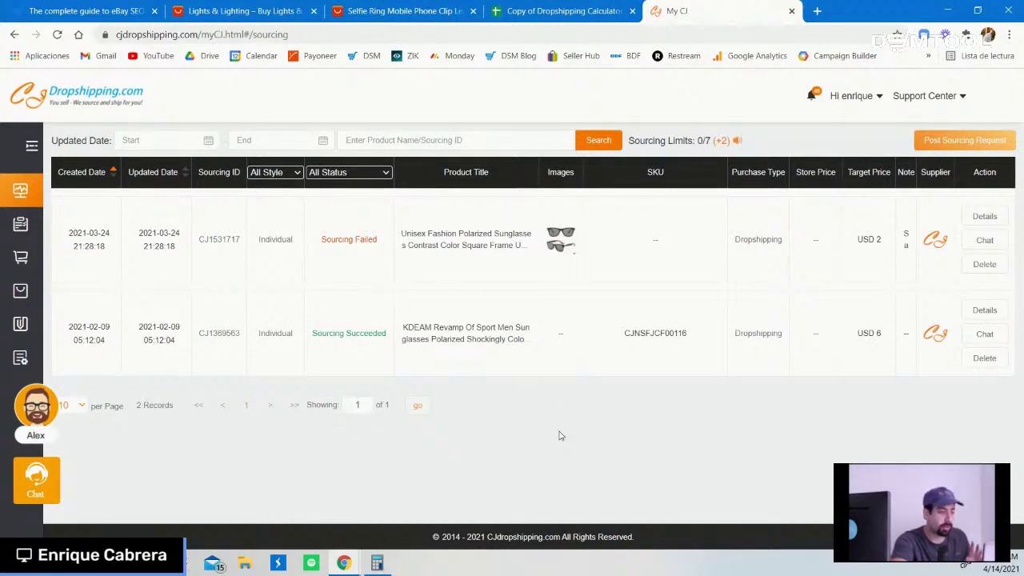
pyautogui.moveTo(24, 226)
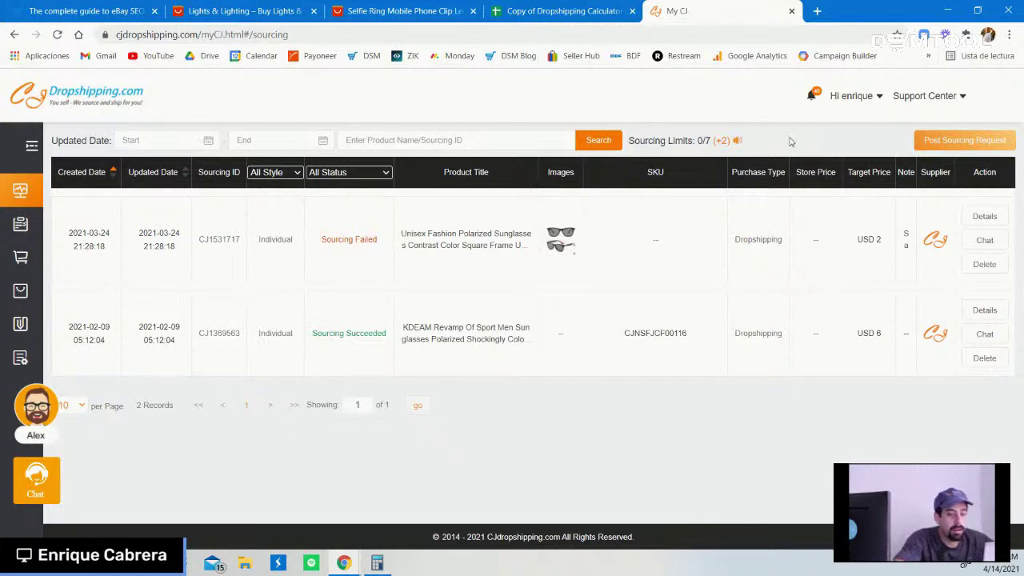
# - Start a new sourcing request with Individual Product as the sourcing type and view the available product tags
pyautogui.click(957, 144)
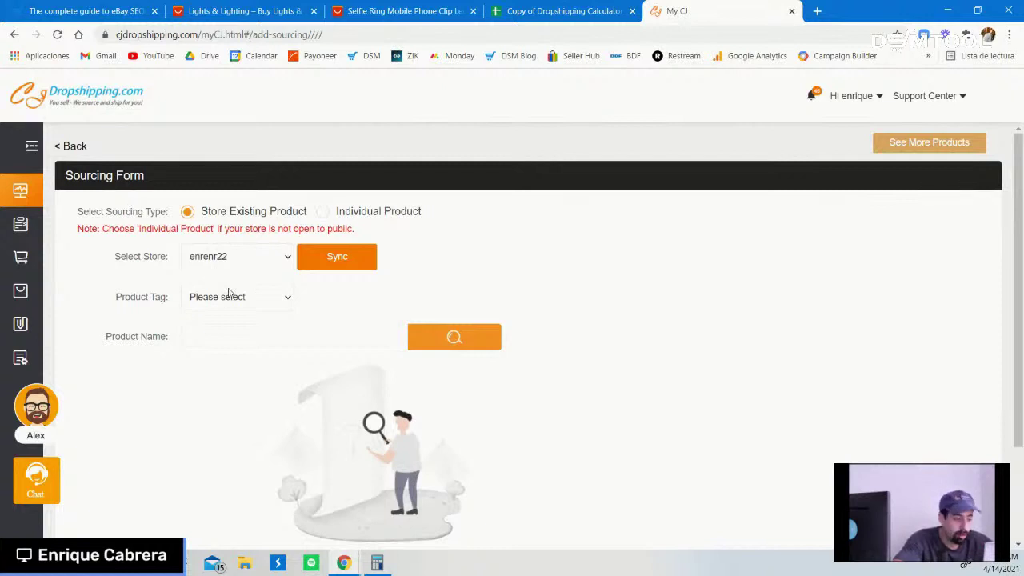
pyautogui.click(322, 212)
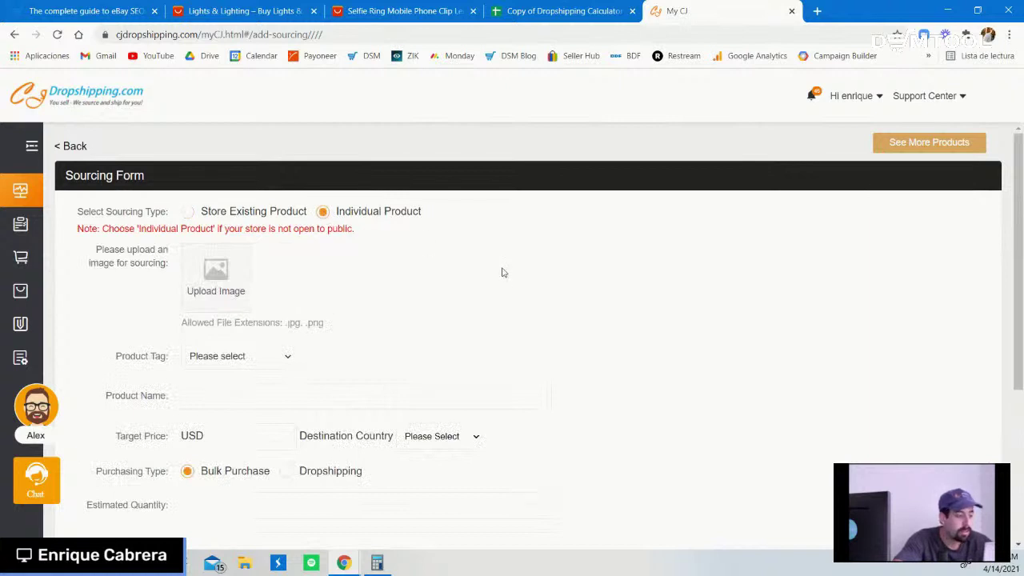
pyautogui.scroll(-1, 501, 272)
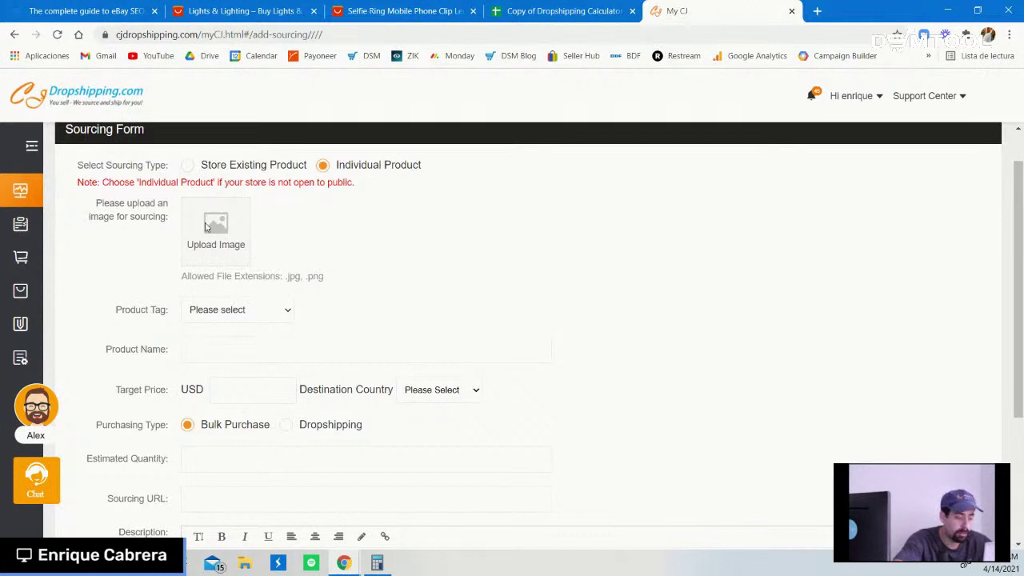
pyautogui.click(276, 318)
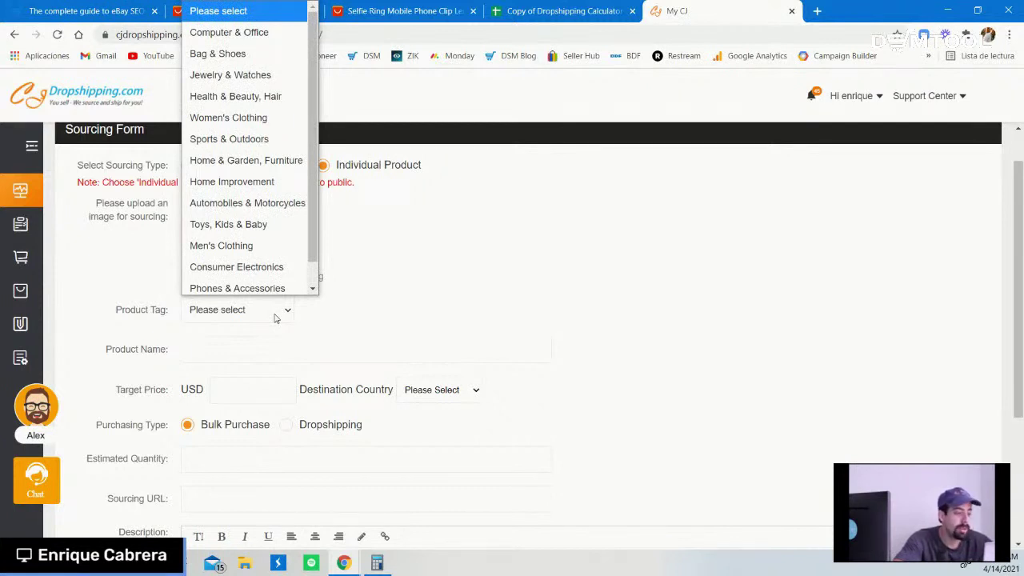
pyautogui.click(425, 308)
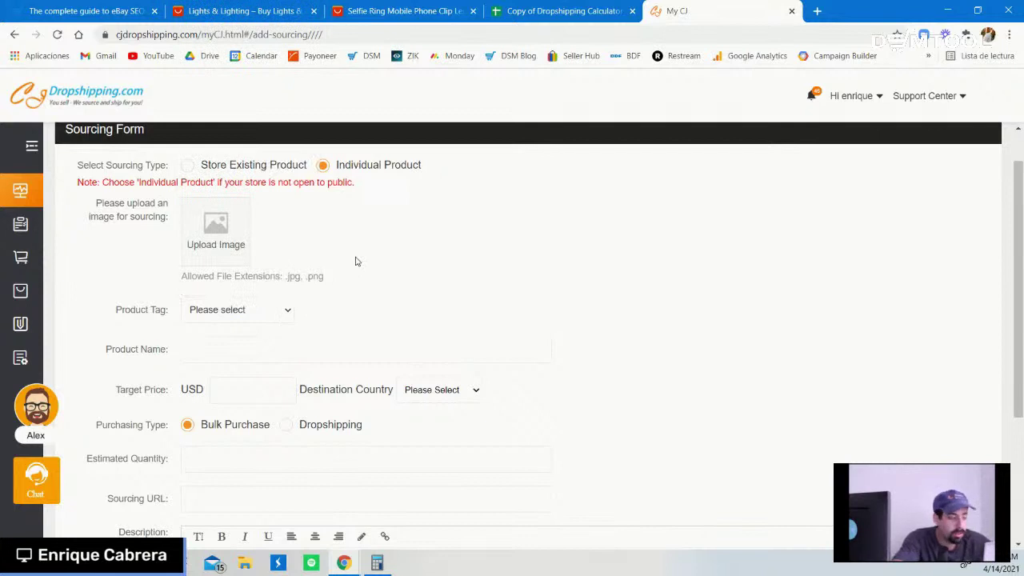
# - Leave the sourcing request's target price at 0 USD and set its destination country to United Arab Emirates
pyautogui.scroll(-1, 516, 268)
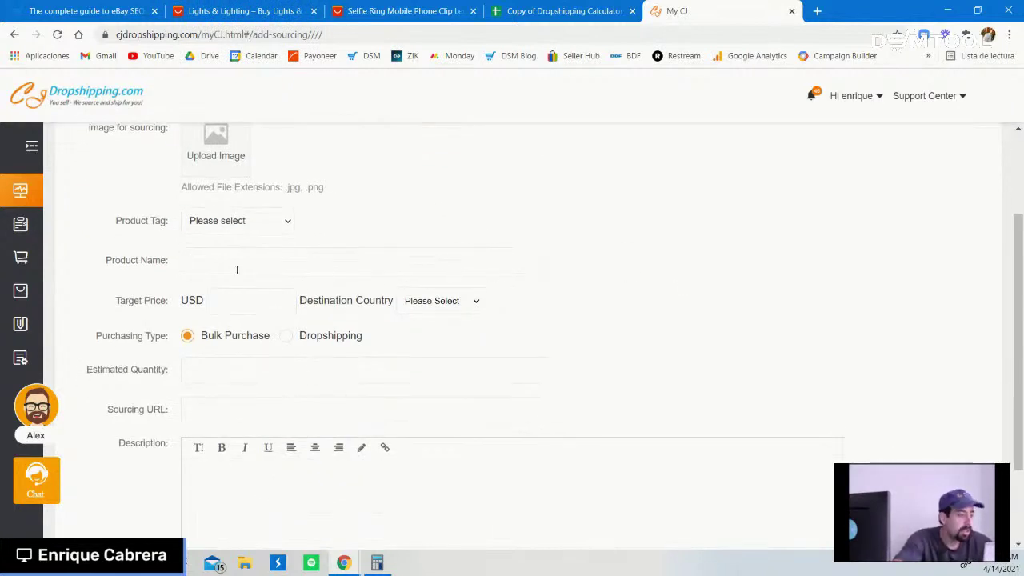
pyautogui.click(246, 305)
pyautogui.click(585, 313)
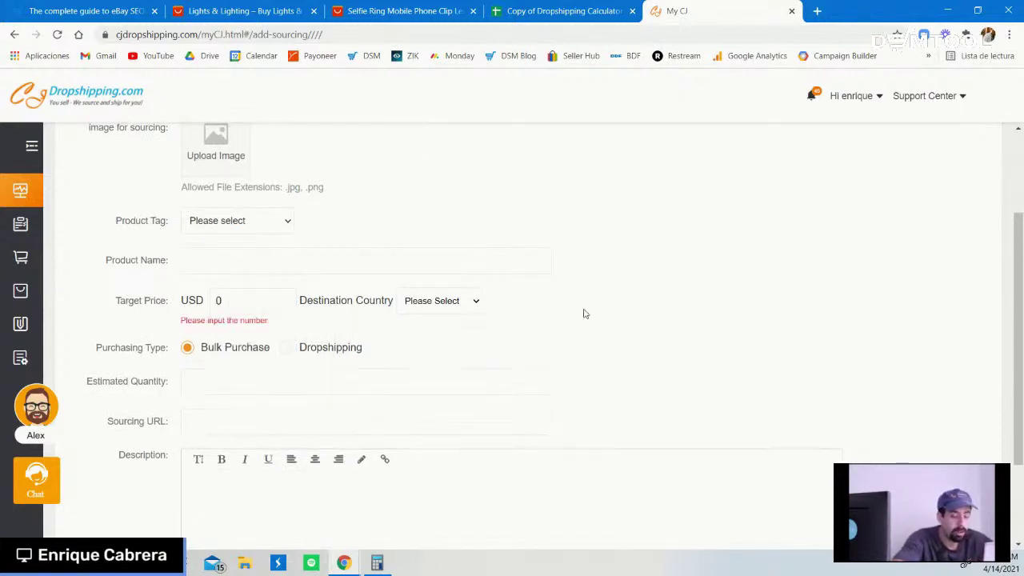
pyautogui.click(472, 306)
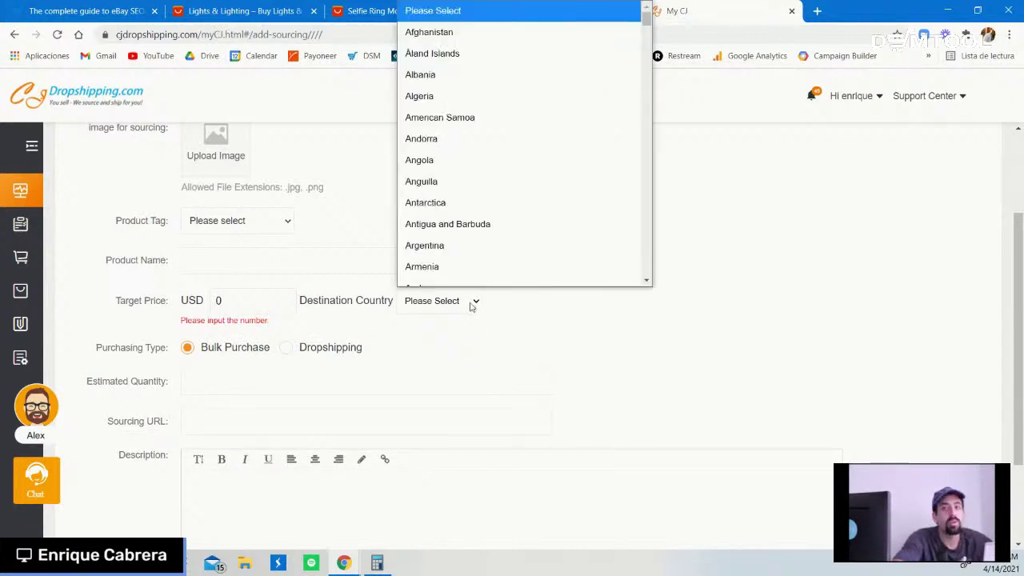
pyautogui.write('un')
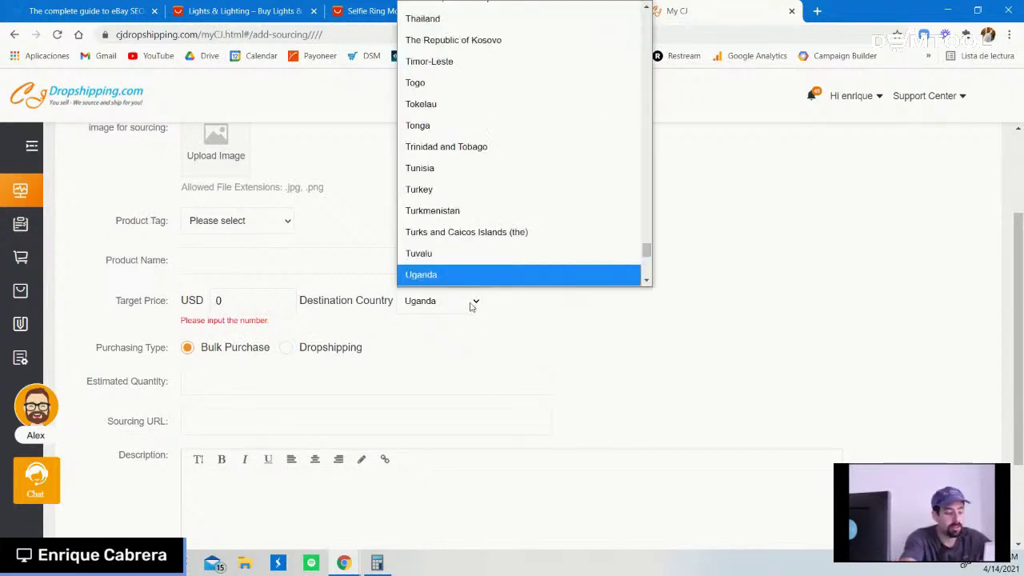
pyautogui.press('Down')
pyautogui.press('Down')
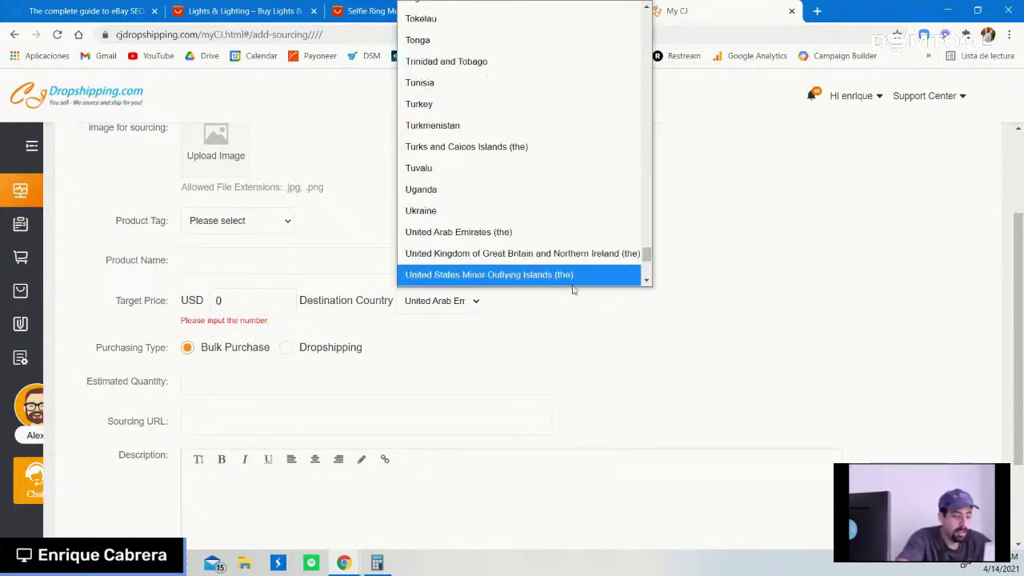
pyautogui.click(648, 284)
pyautogui.click(648, 284)
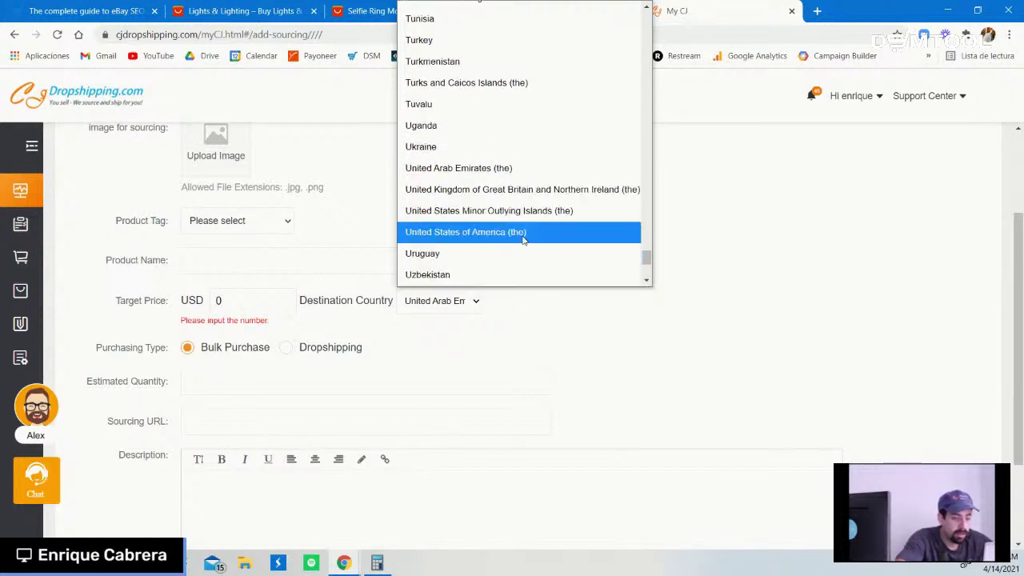
pyautogui.click(843, 367)
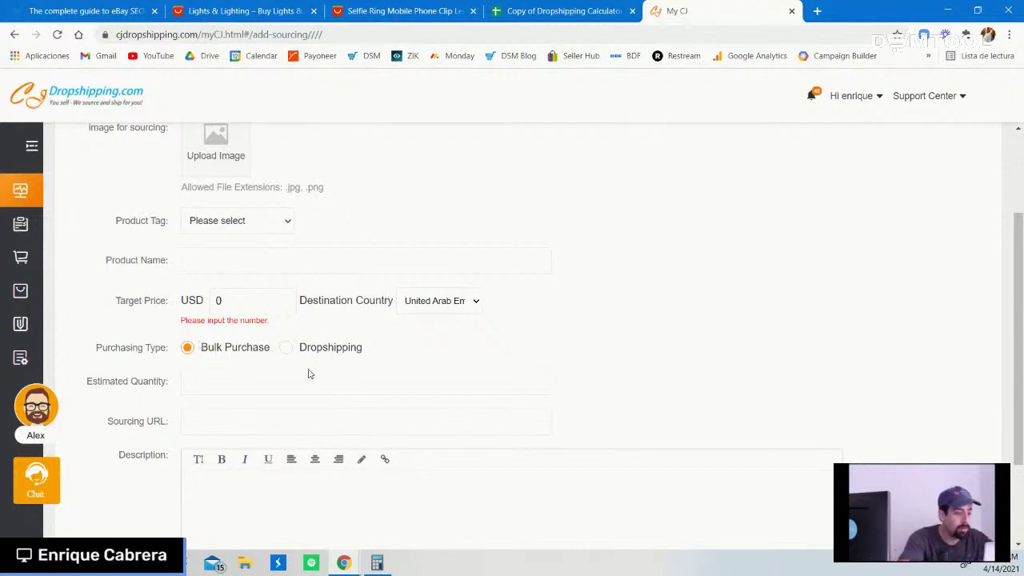
# - Set the sourcing request's purchasing type to Dropshipping and make its Sourcing URL field ready for input
pyautogui.click(286, 348)
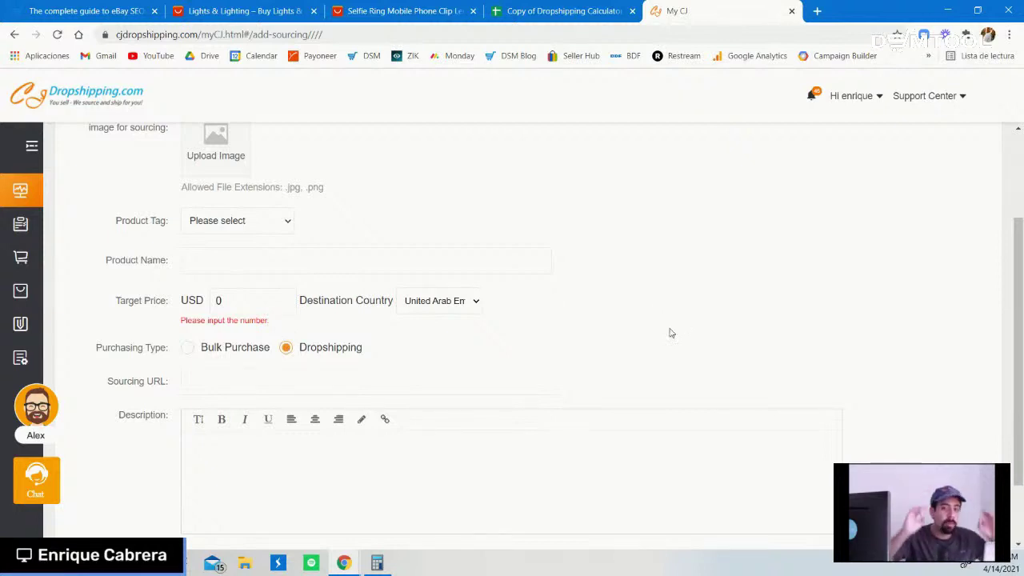
pyautogui.click(266, 390)
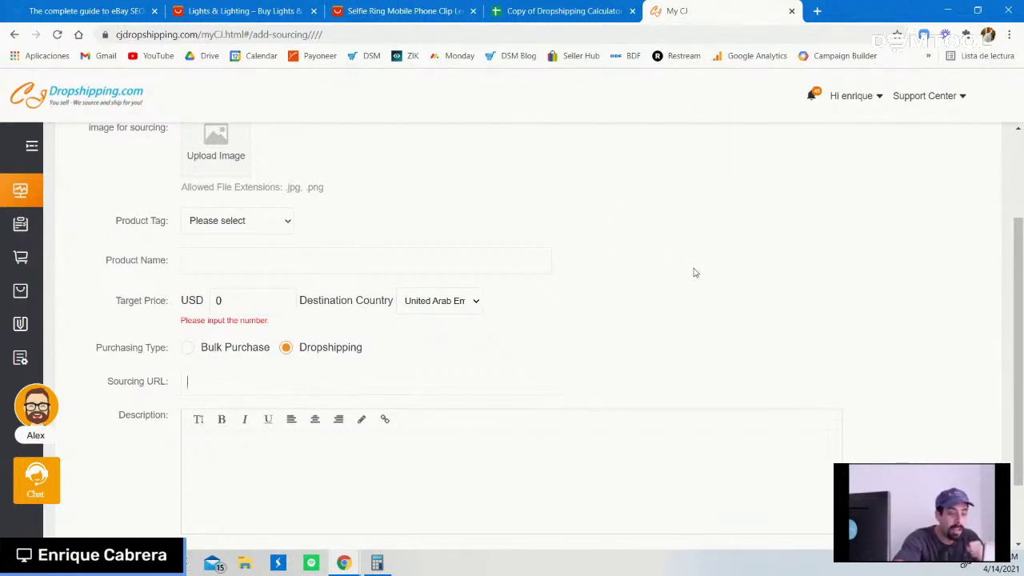
pyautogui.scroll(2, 469, 261)
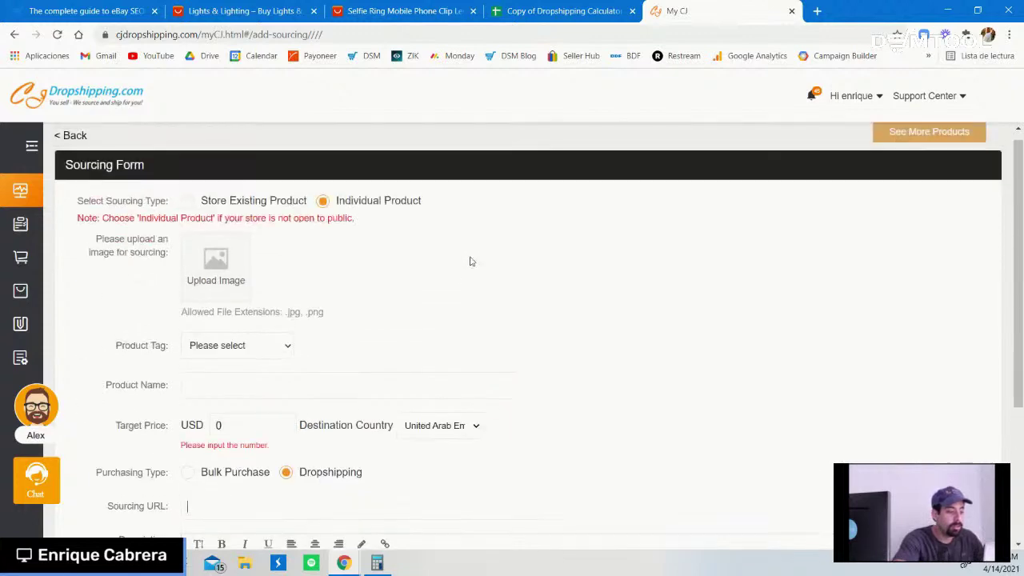
pyautogui.scroll(-3, 468, 261)
# - Copy the selfie ring light's full title from its AliExpress page into the sourcing request's Product Name
pyautogui.click(404, 11)
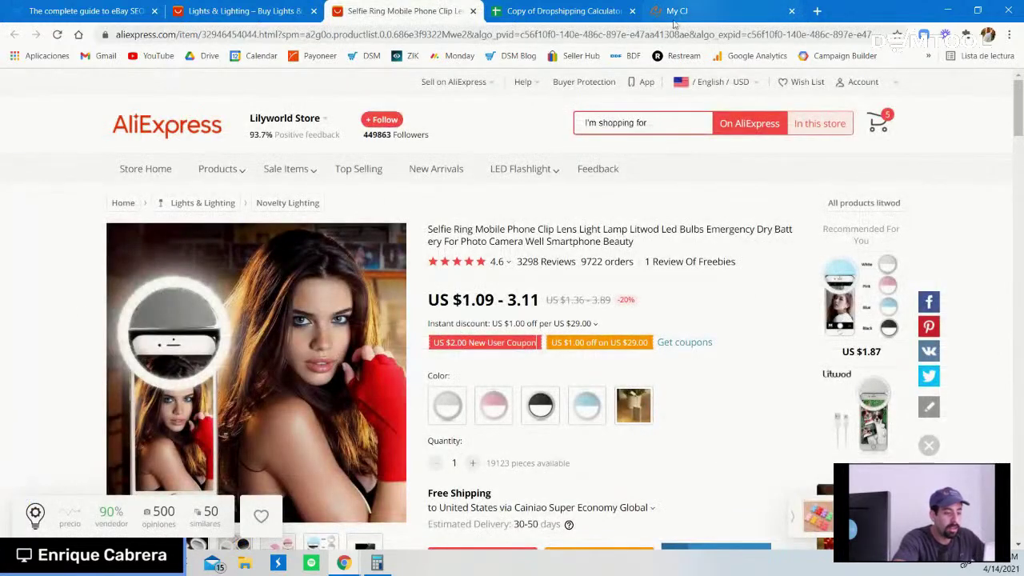
pyautogui.tripleClick(506, 248)
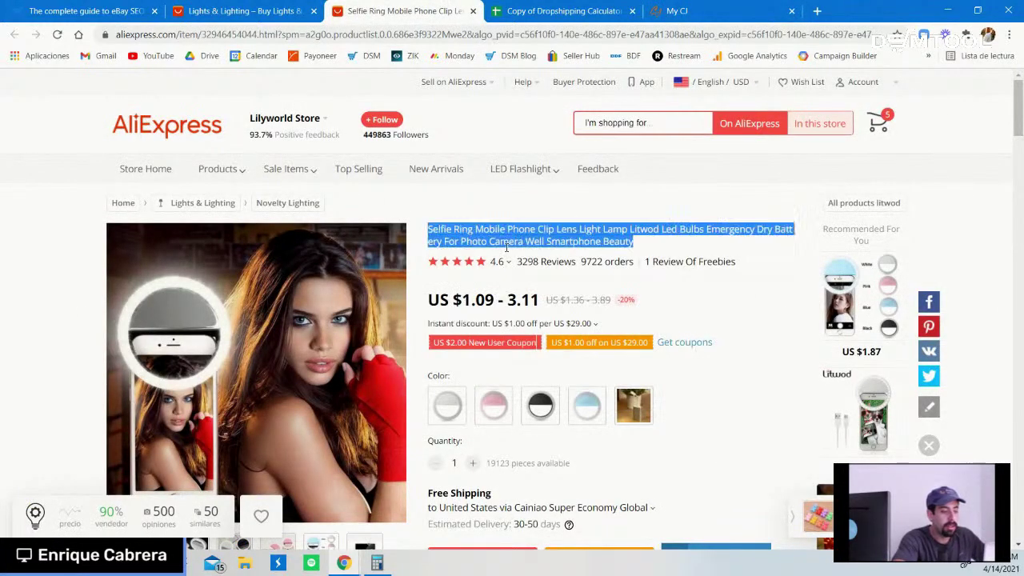
pyautogui.click(677, 10)
pyautogui.scroll(2, 520, 348)
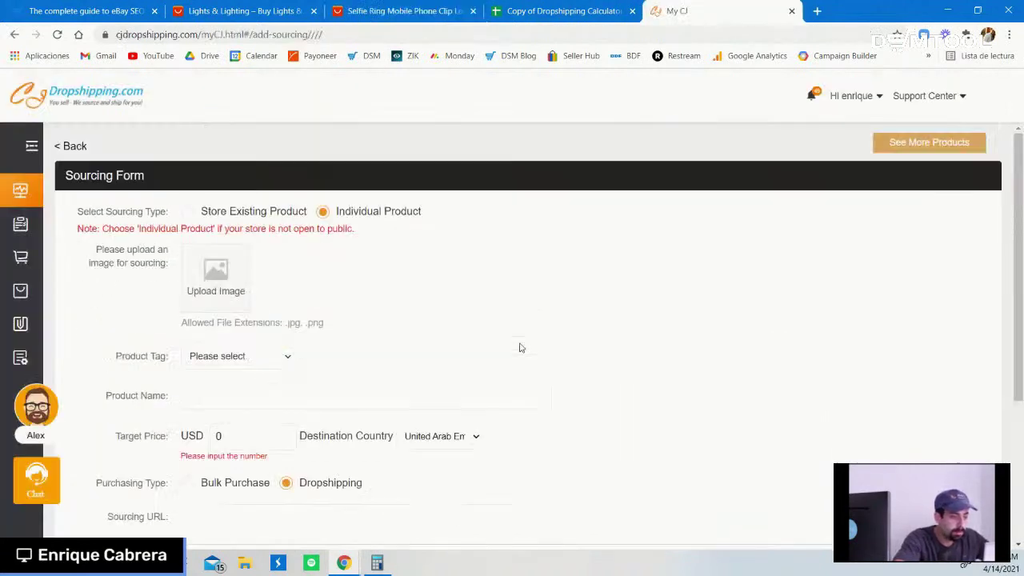
pyautogui.click(246, 395)
pyautogui.hotkey('ctrl', 'v')
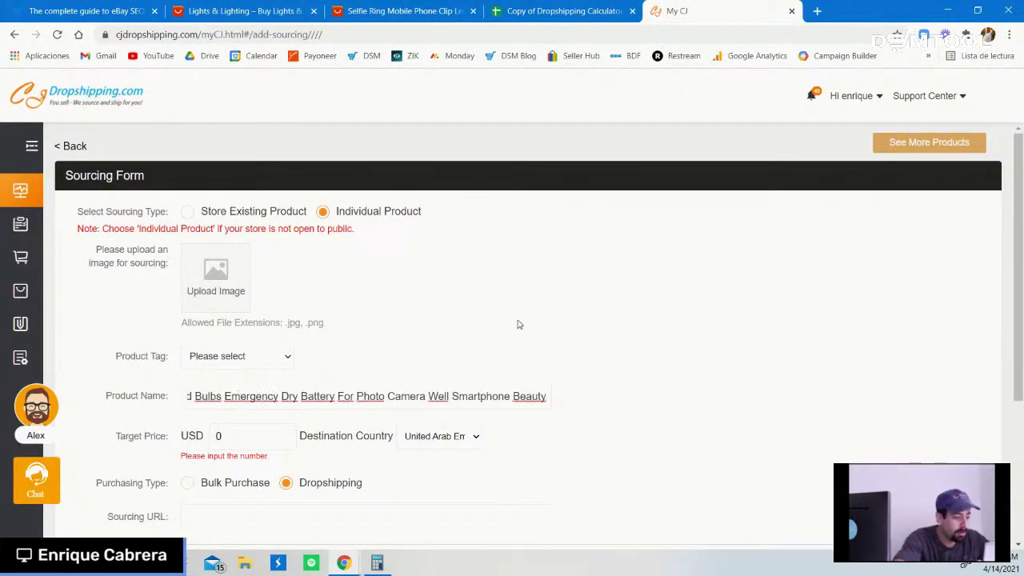
# - Look through the Product Tag options for the selfie ring light without choosing one
pyautogui.scroll(-1, 519, 324)
pyautogui.click(281, 300)
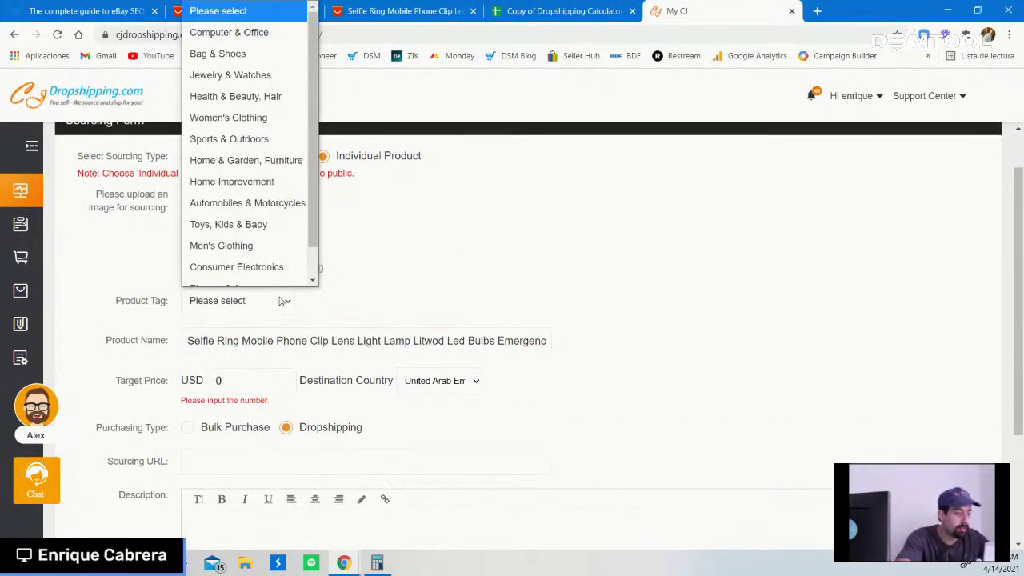
pyautogui.scroll(-2, 282, 301)
pyautogui.scroll(2, 280, 286)
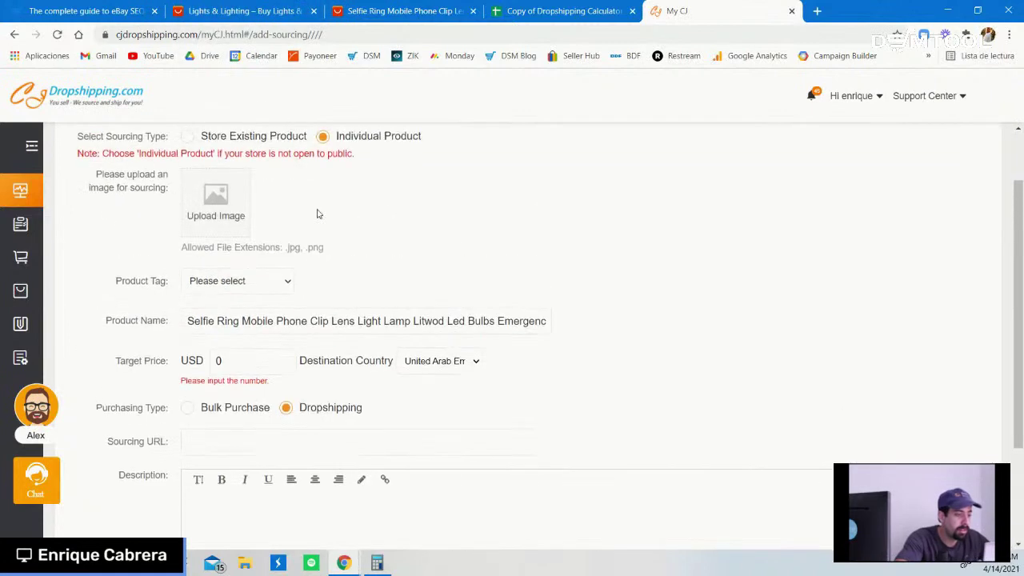
# - Set the sourcing request's Product Tag to Phones & Accessories
pyautogui.click(280, 286)
pyautogui.scroll(-2, 281, 240)
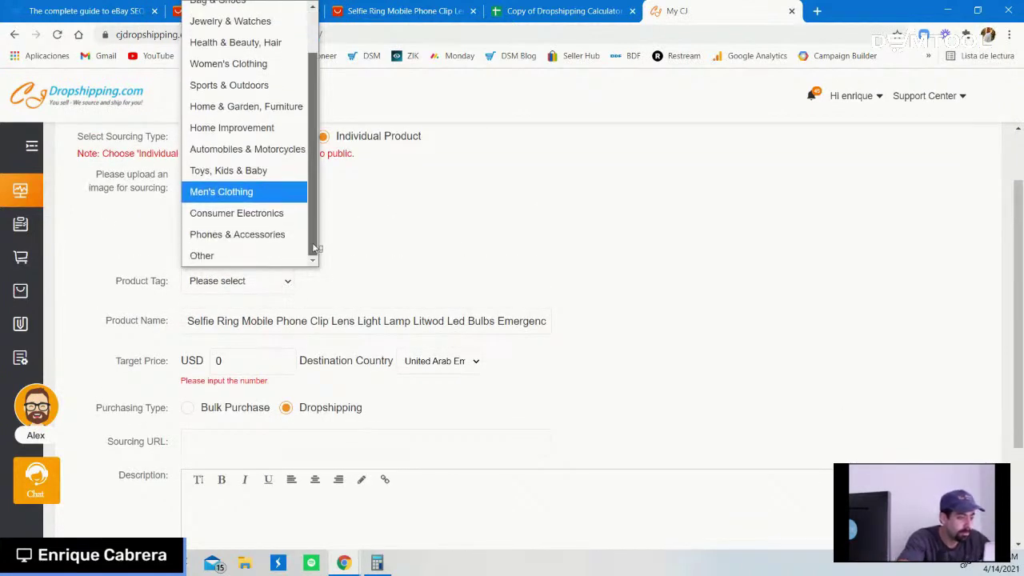
pyautogui.click(281, 236)
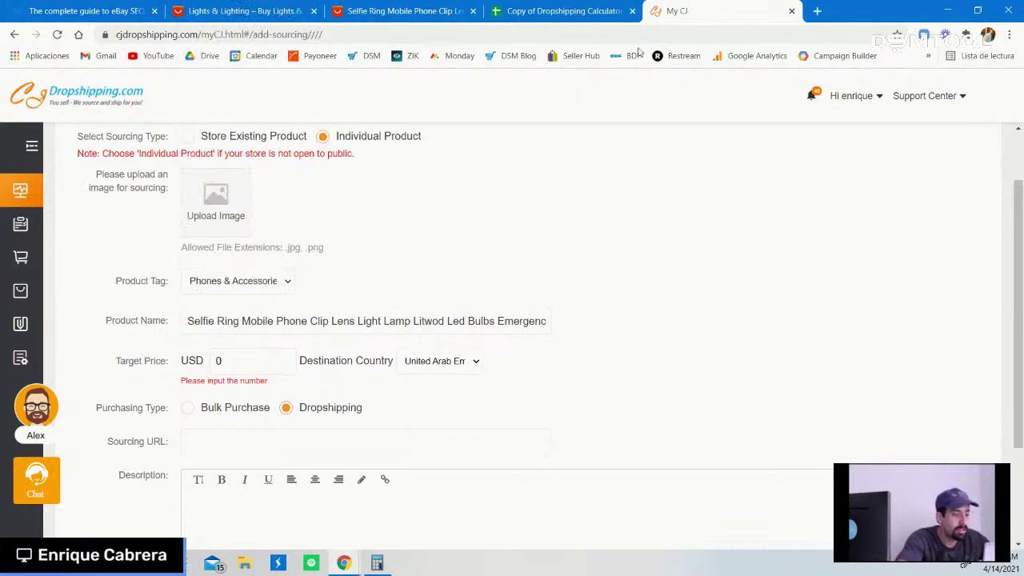
# - Save the pink selfie ring light image from the AliExpress product description to the Pictures folder
pyautogui.click(385, 7)
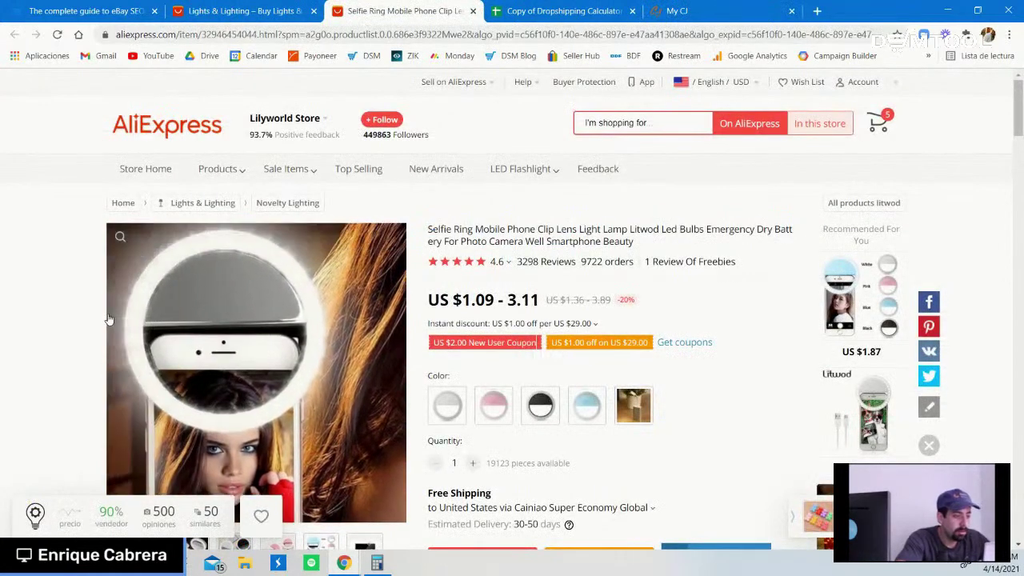
pyautogui.scroll(-1, 190, 329)
pyautogui.scroll(-15, 190, 329)
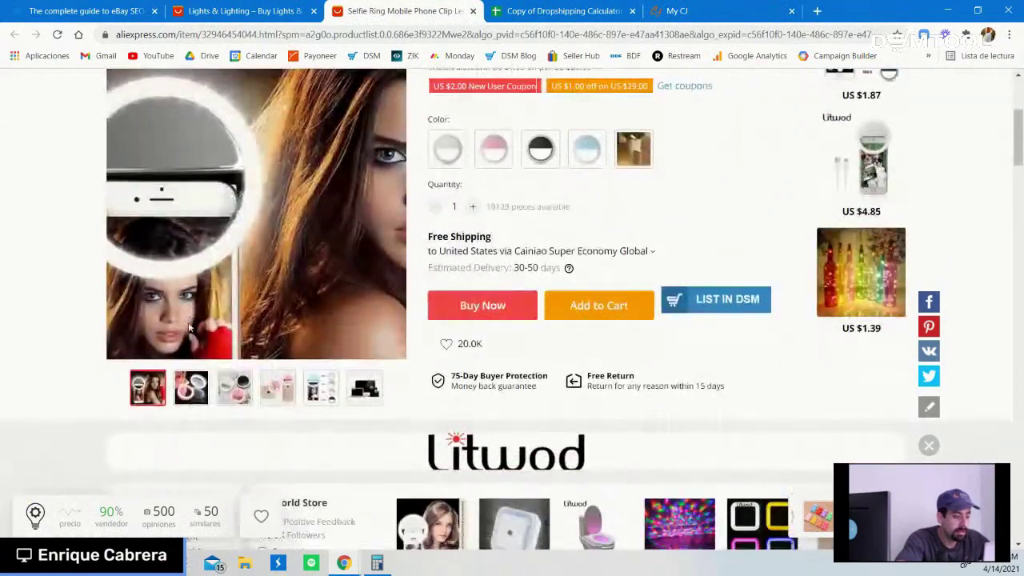
pyautogui.scroll(3, 411, 316)
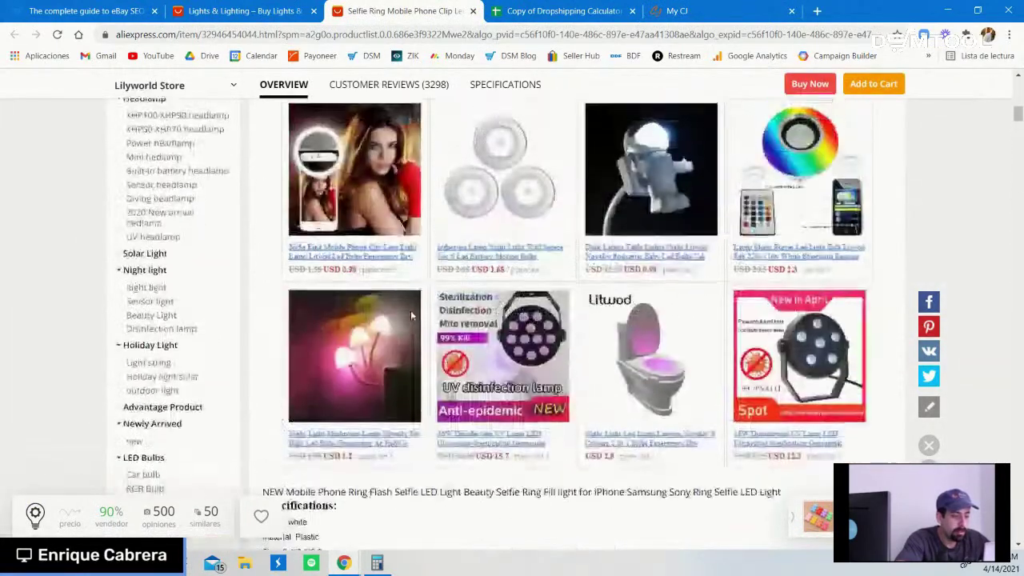
pyautogui.scroll(-15, 410, 316)
pyautogui.scroll(-10, 410, 316)
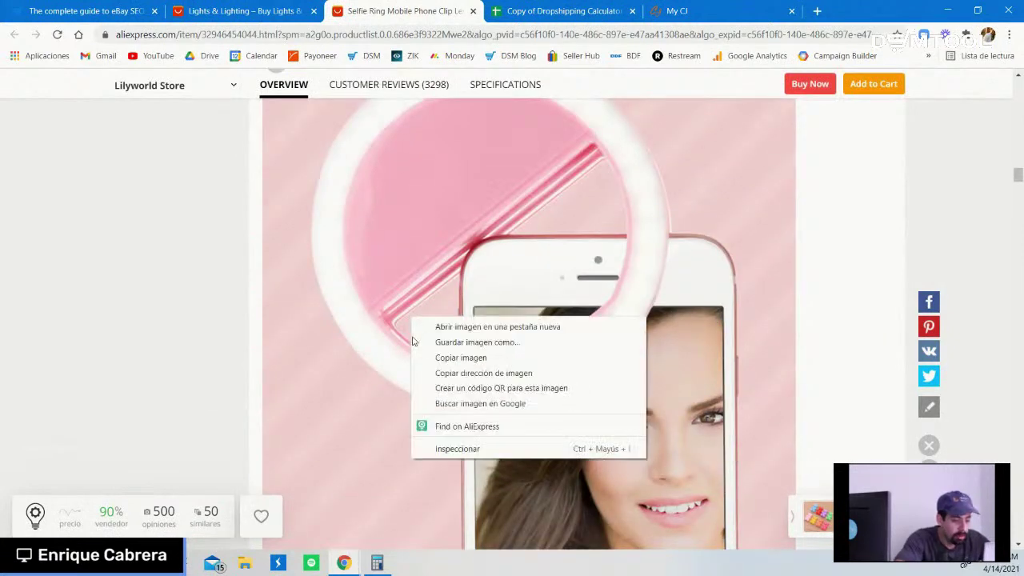
pyautogui.click(444, 345)
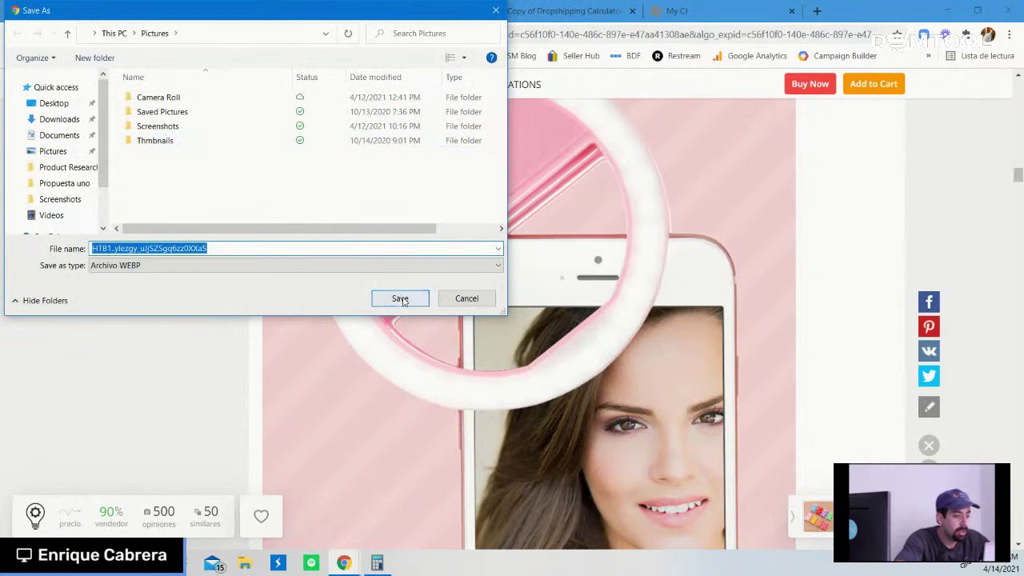
pyautogui.click(53, 152)
pyautogui.click(400, 298)
# - Try to upload the saved ring light image from the Pictures folder to the CJdropshipping sourcing request
pyautogui.click(724, 10)
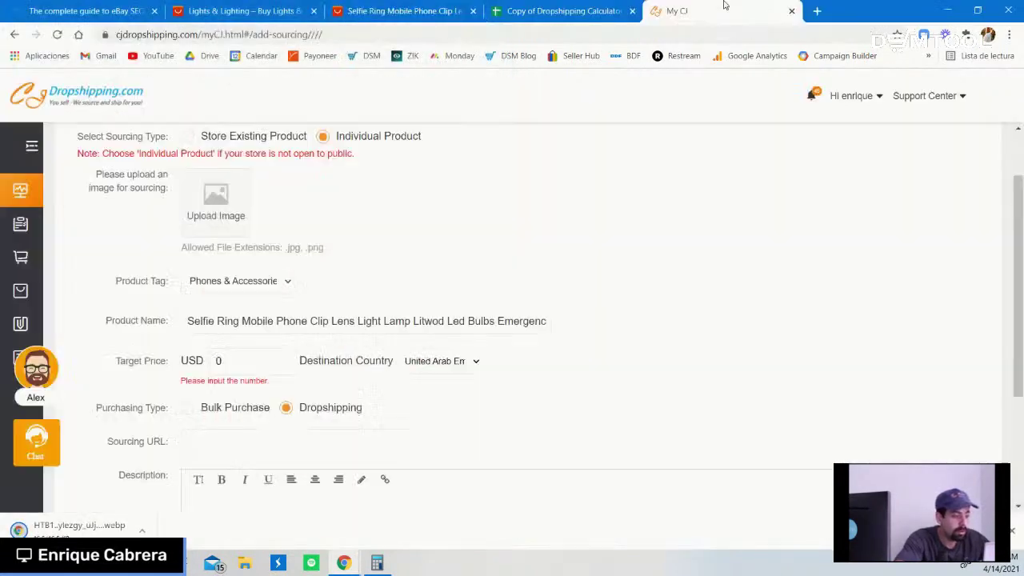
pyautogui.click(234, 206)
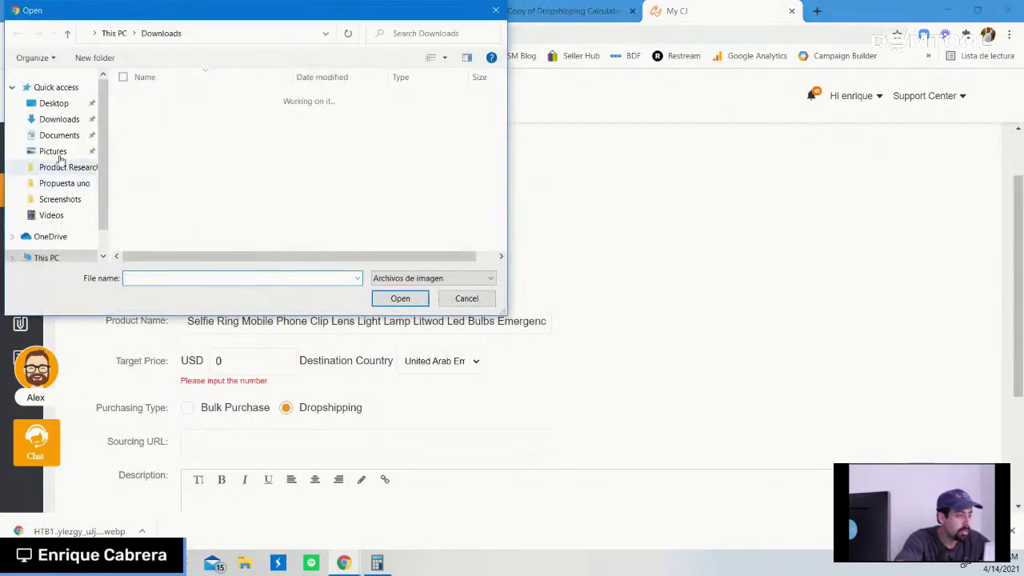
pyautogui.click(53, 152)
pyautogui.scroll(-2, 291, 187)
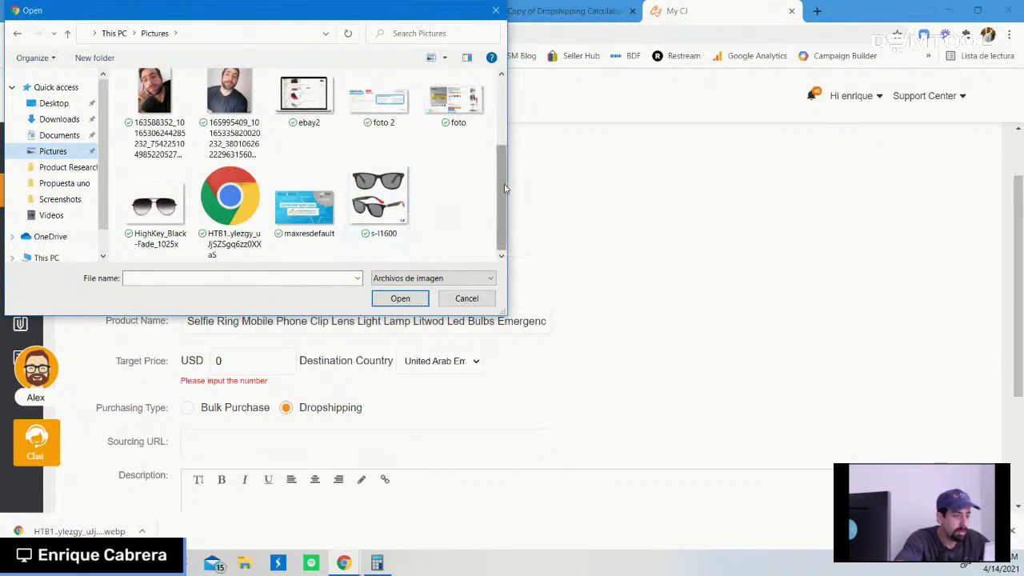
pyautogui.scroll(3, 464, 192)
pyautogui.scroll(-3, 464, 192)
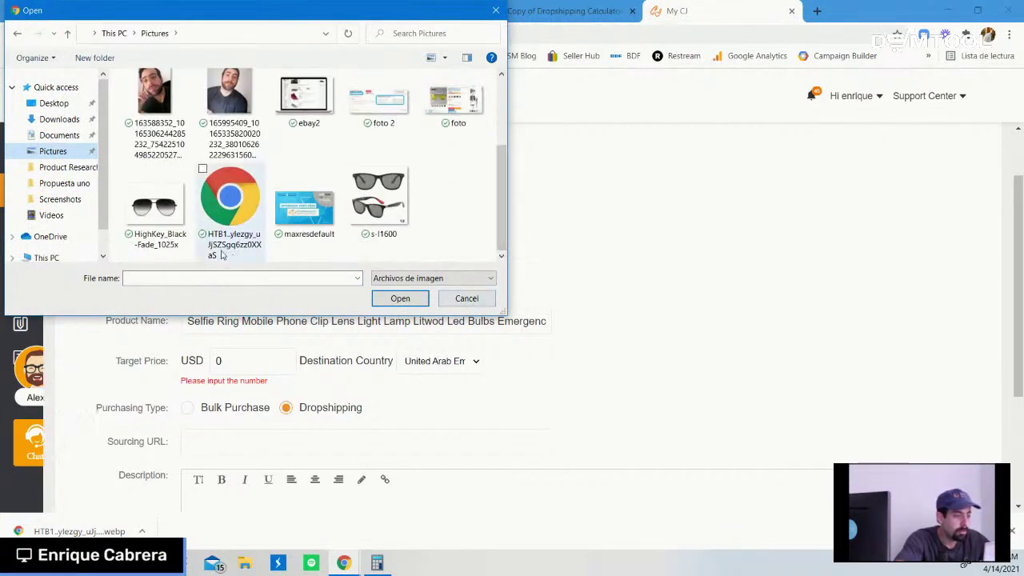
pyautogui.click(495, 9)
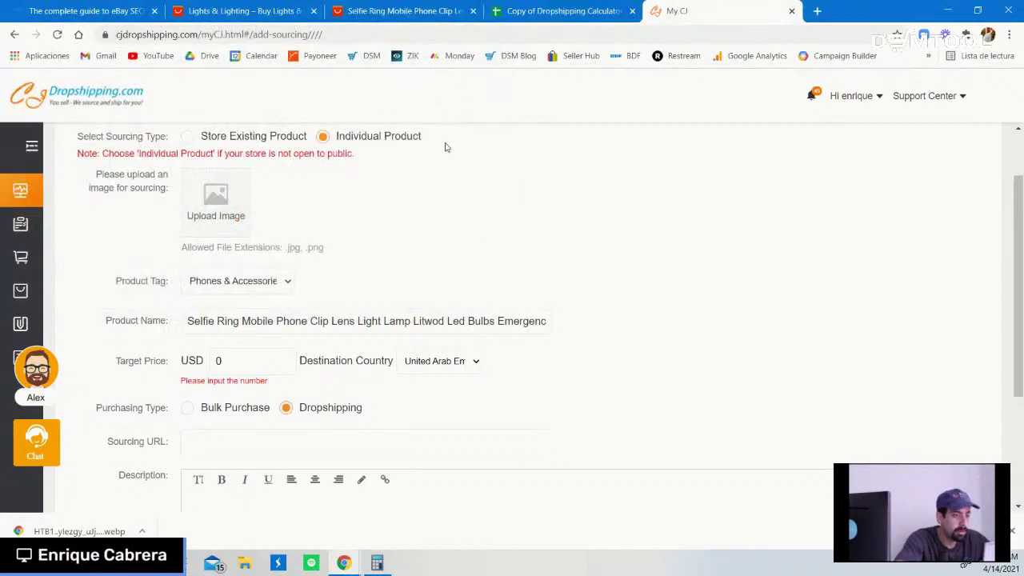
pyautogui.click(400, 10)
pyautogui.scroll(-3, 536, 336)
pyautogui.scroll(10, 535, 337)
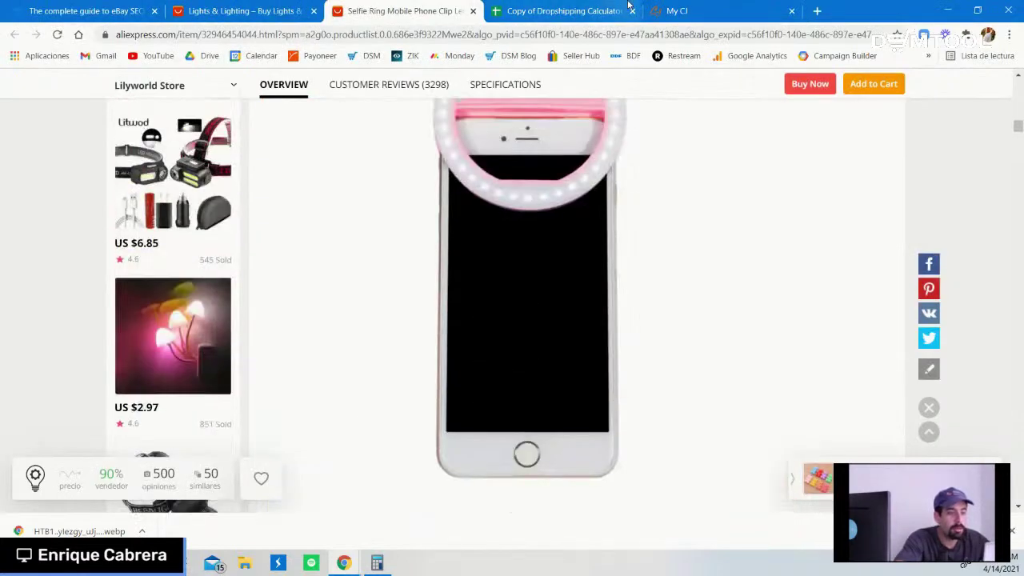
# - Set the sourcing request's target price to 15 USD
pyautogui.click(680, 8)
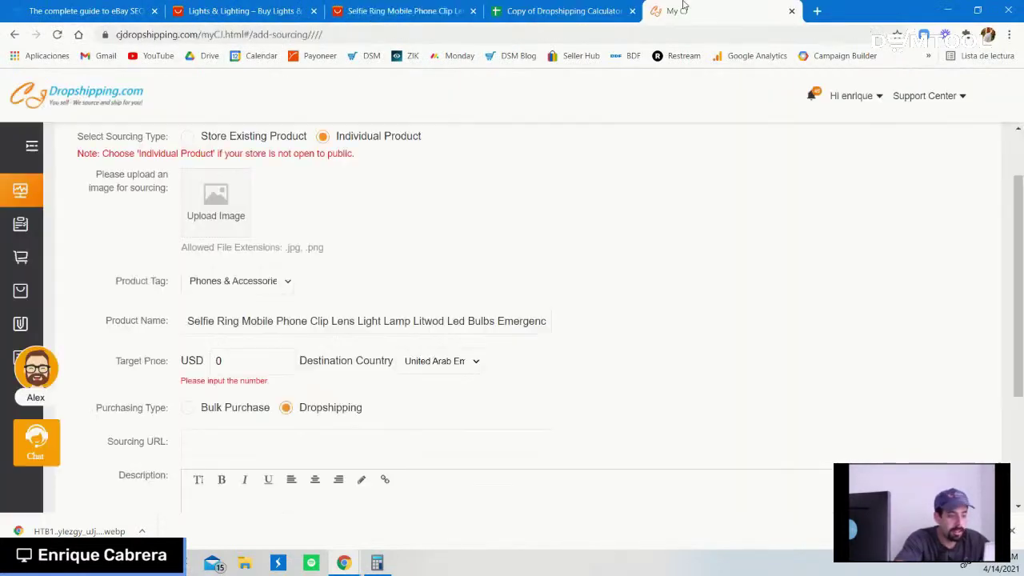
pyautogui.scroll(-2, 446, 246)
pyautogui.scroll(2, 311, 221)
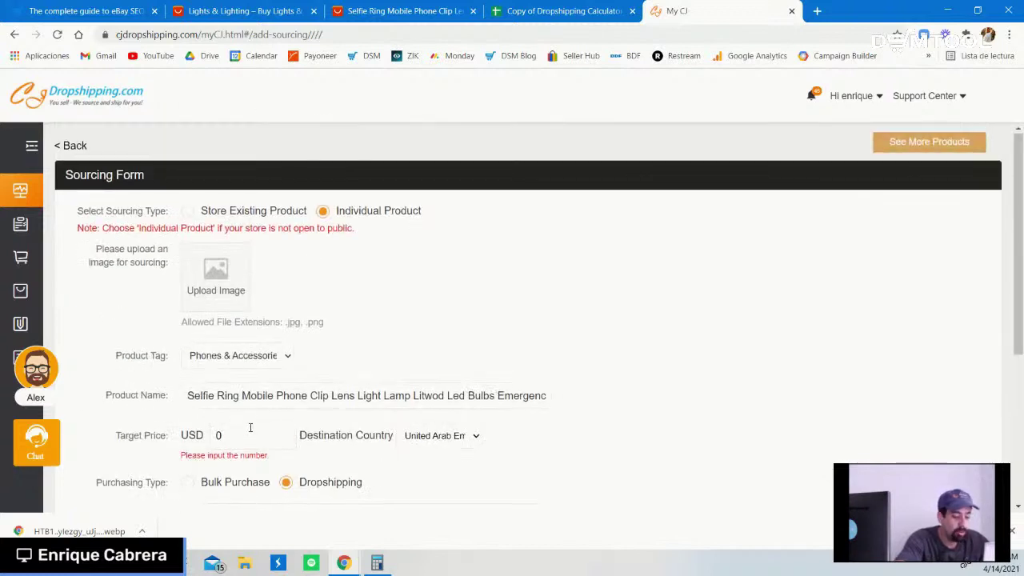
pyautogui.write('15')
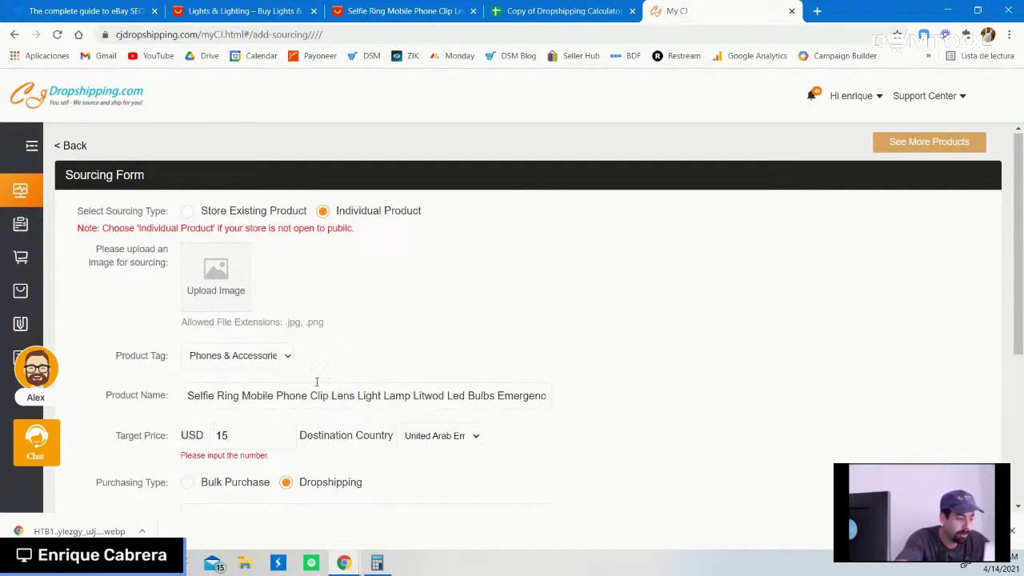
# - Try to copy the ring light's AliExpress page address into the sourcing request's Sourcing URL
pyautogui.scroll(-3, 430, 314)
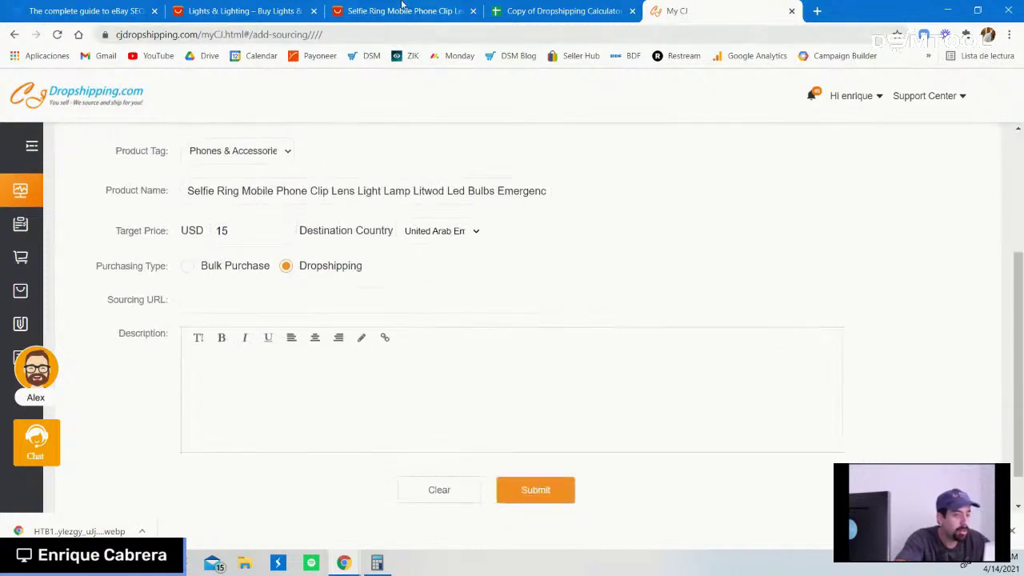
pyautogui.click(408, 8)
pyautogui.click(384, 36)
pyautogui.hotkey('ctrl', 'c')
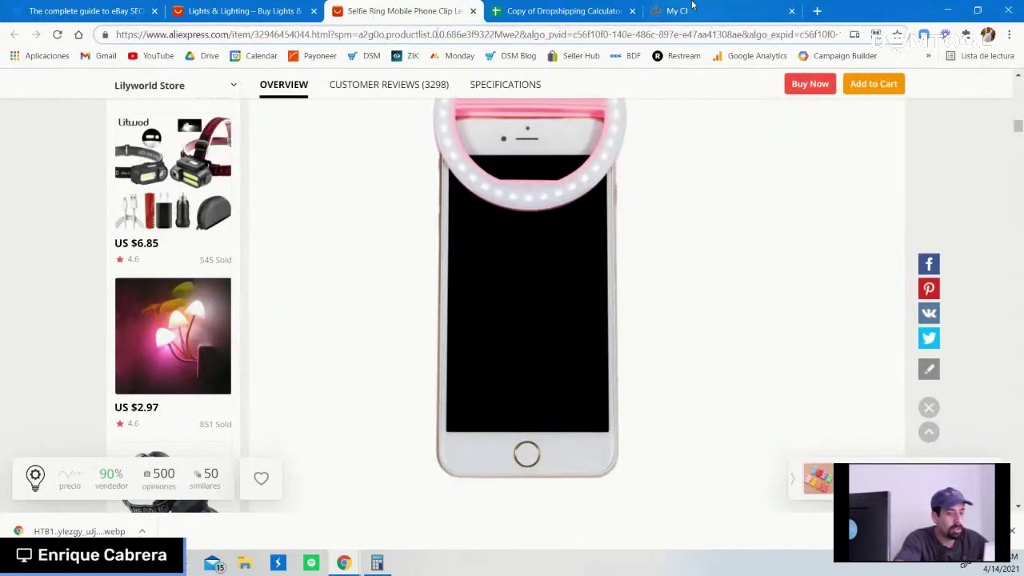
pyautogui.click(677, 10)
pyautogui.hotkey('ctrl', 'v')
pyautogui.click(400, 365)
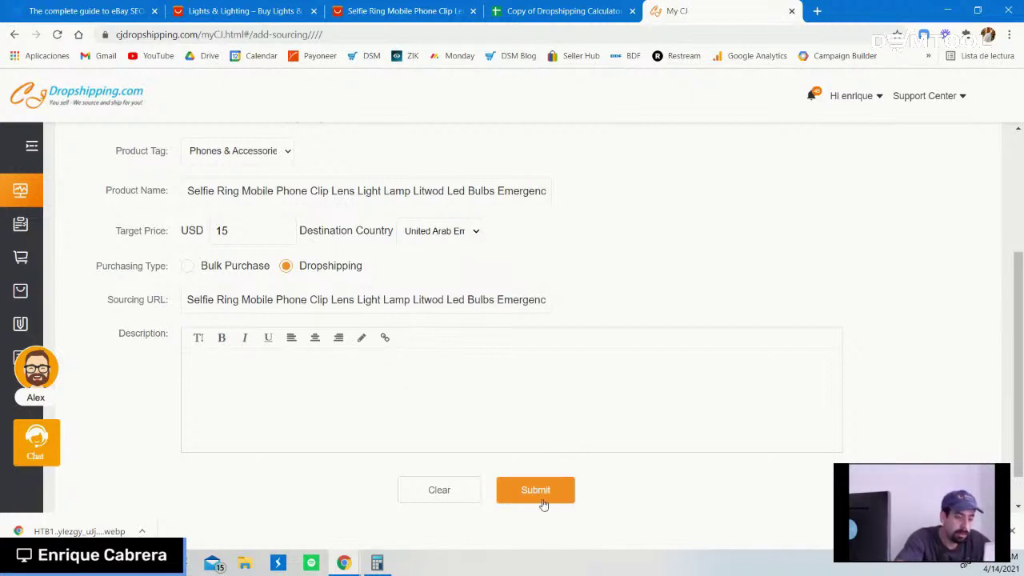
# - Return to the sourcing list without submitting the form and view the product details of the succeeded KDEAM sunglasses request
pyautogui.scroll(3, 689, 291)
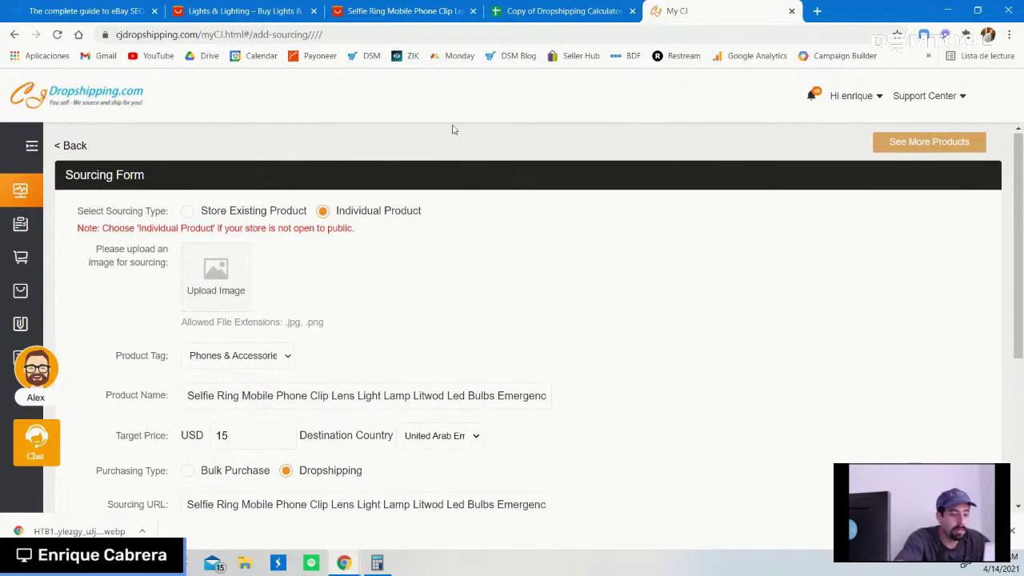
pyautogui.moveTo(27, 223)
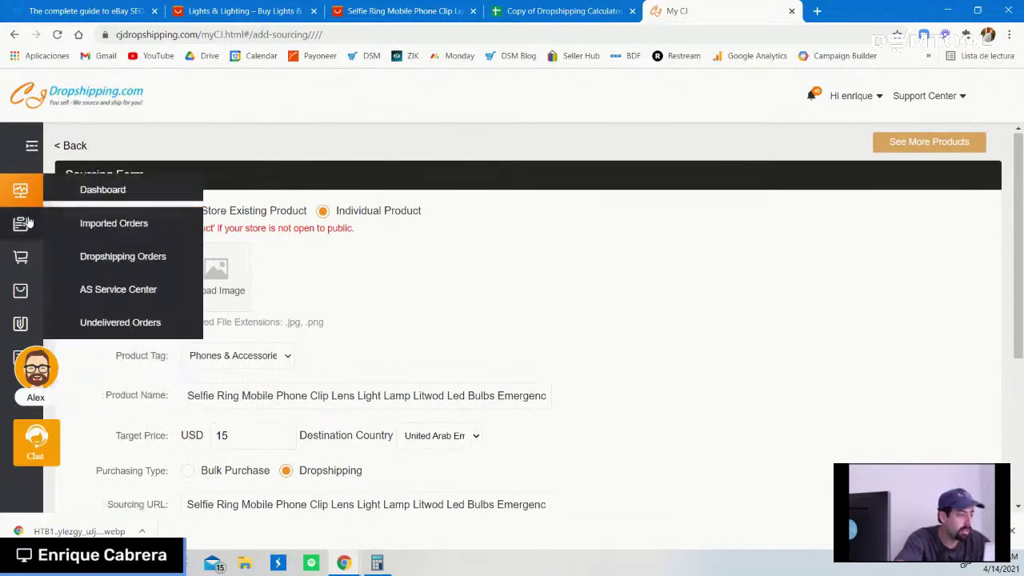
pyautogui.click(14, 34)
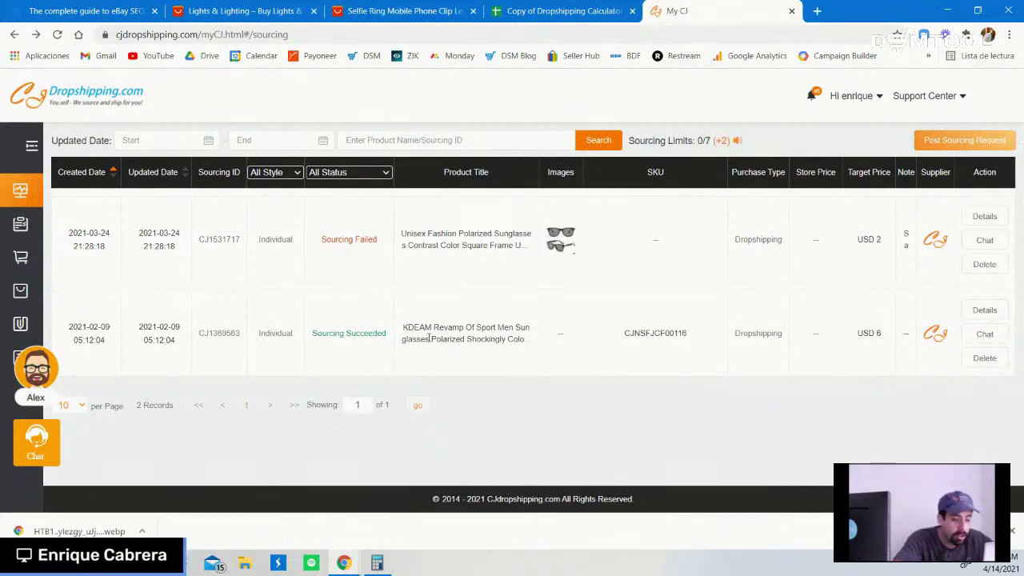
pyautogui.click(976, 313)
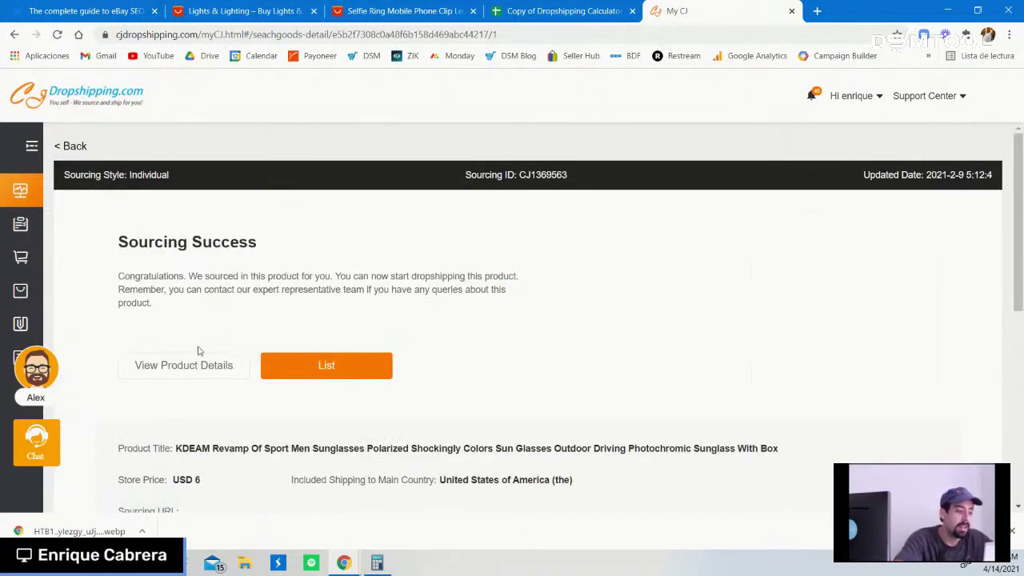
pyautogui.click(206, 369)
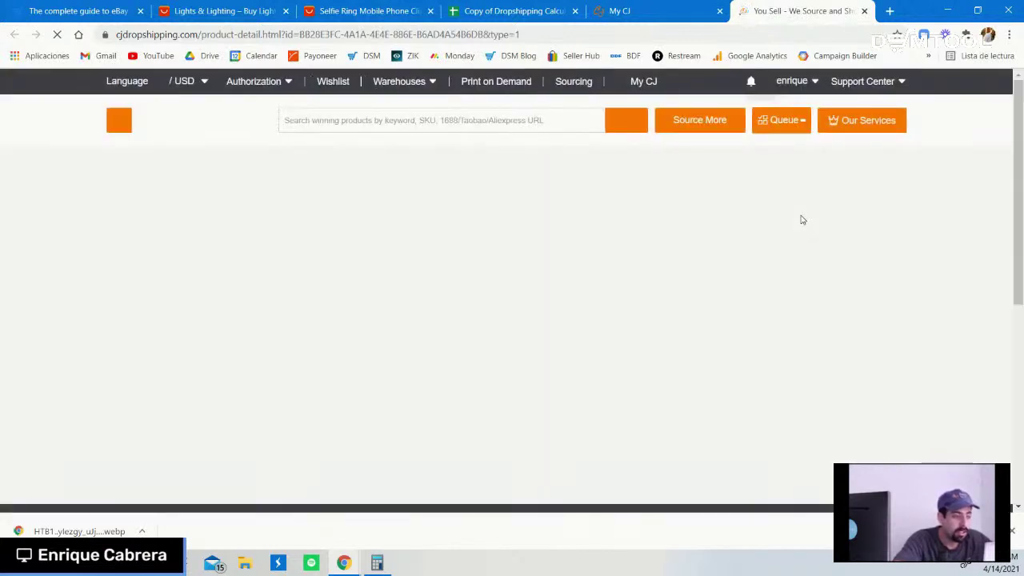
# - Preview the orange-mirrored sunglasses color, then select the KD156-C11 variant
pyautogui.scroll(-1, 803, 220)
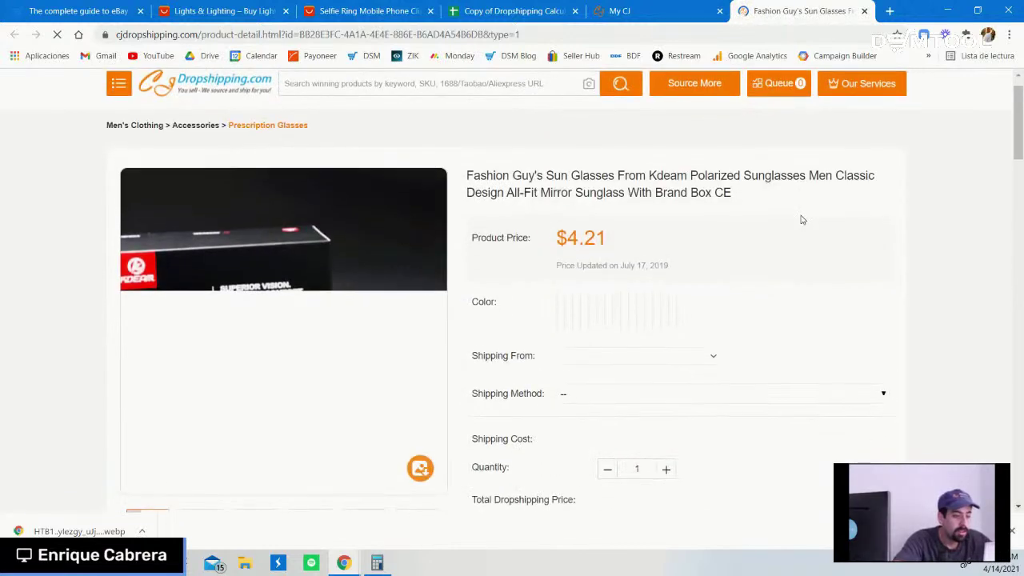
pyautogui.scroll(-1, 628, 249)
pyautogui.scroll(-1, 628, 249)
pyautogui.click(614, 268)
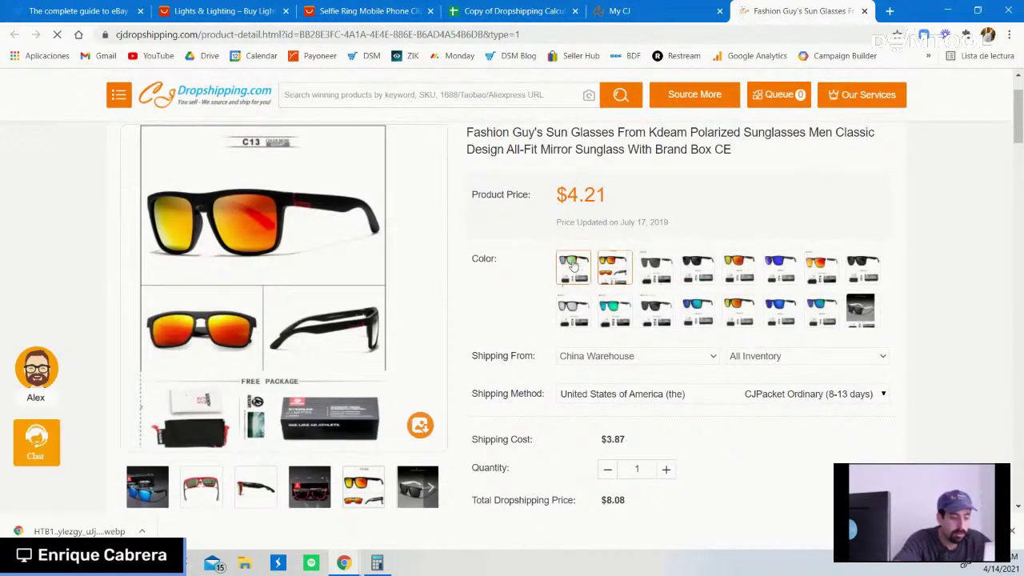
pyautogui.click(573, 267)
# - Examine the sunglasses' shipping method, shipping cost, total dropshipping price and listing options
pyautogui.scroll(-2, 707, 229)
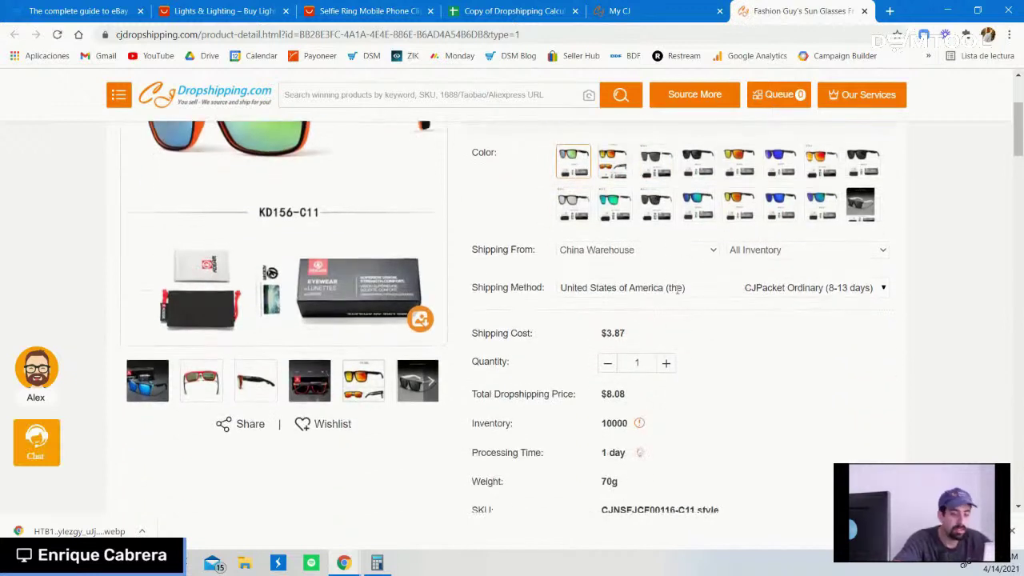
pyautogui.scroll(-1, 743, 337)
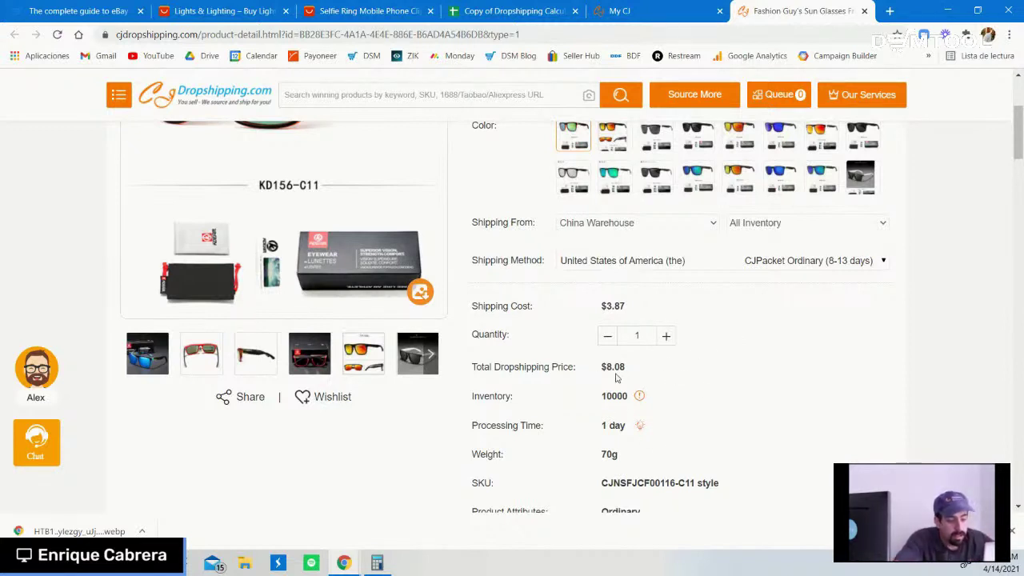
pyautogui.scroll(-1, 616, 374)
pyautogui.moveTo(600, 347); pyautogui.dragTo(632, 350)
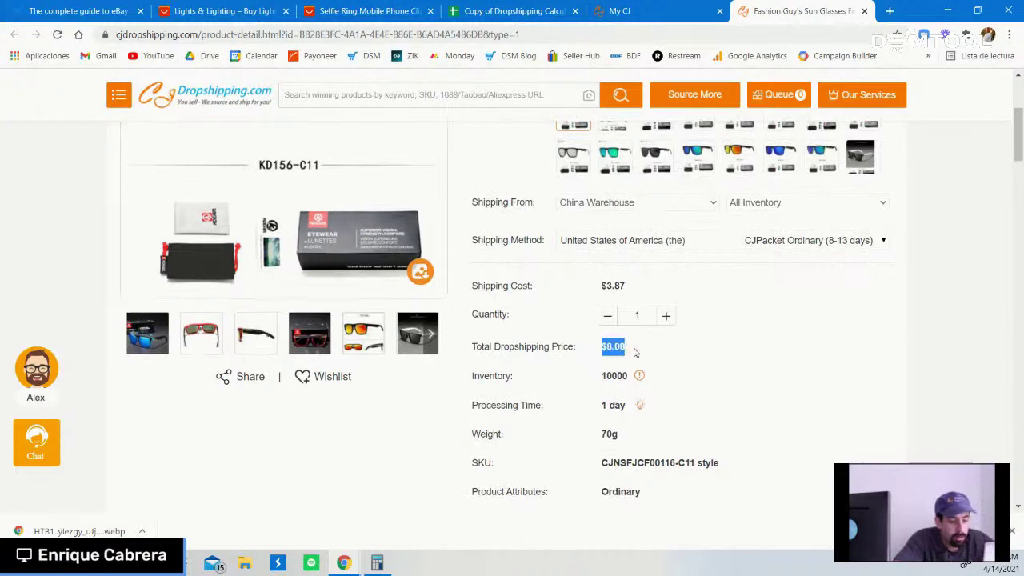
pyautogui.scroll(3, 640, 349)
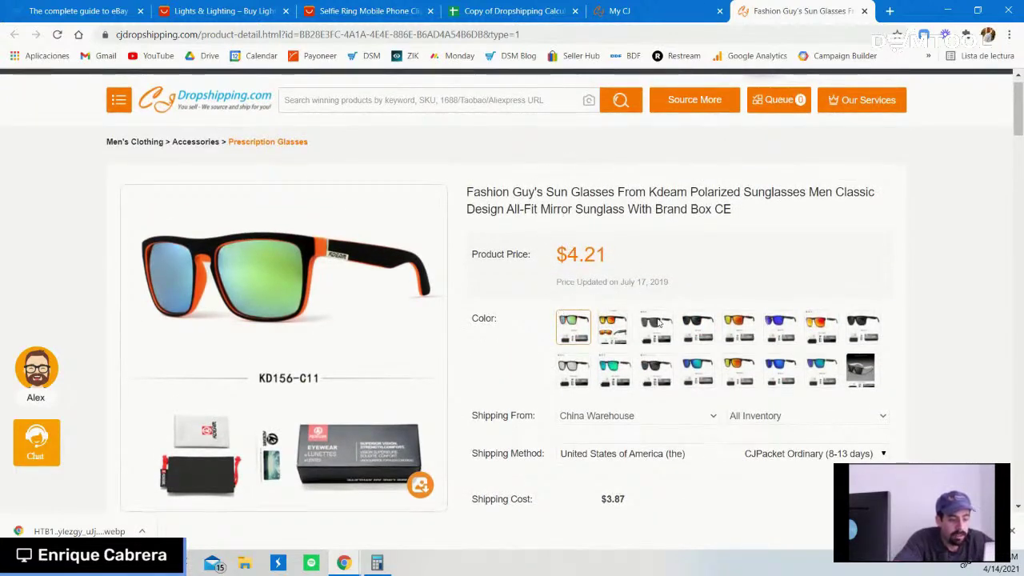
pyautogui.scroll(-2, 656, 464)
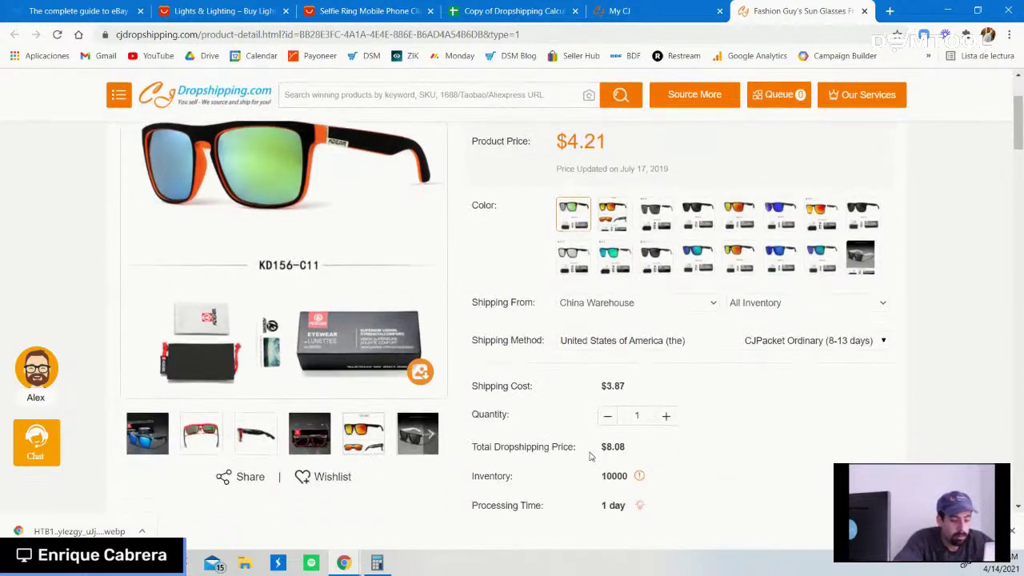
pyautogui.doubleClick(620, 446)
pyautogui.moveTo(627, 446); pyautogui.dragTo(599, 448)
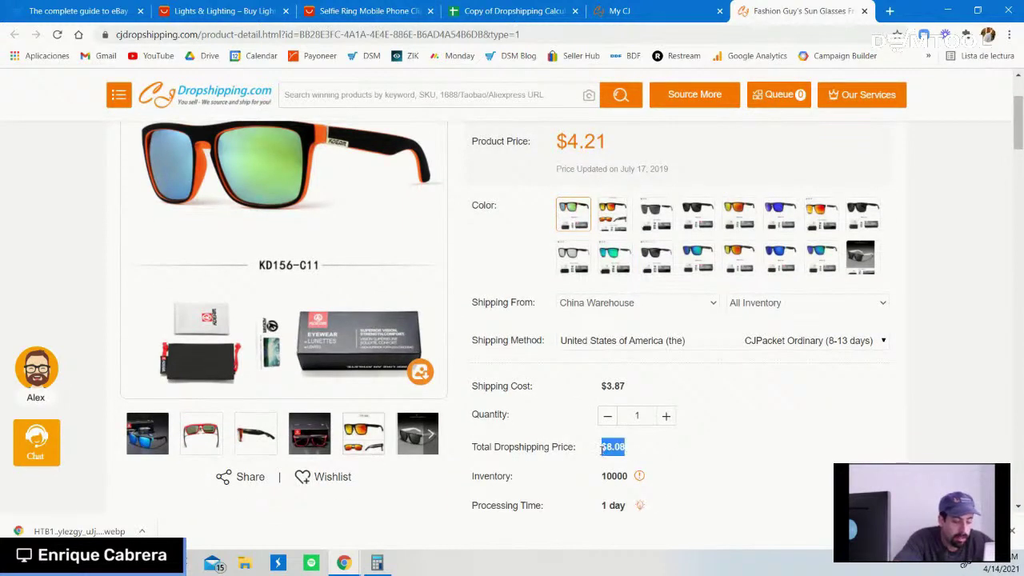
pyautogui.scroll(-5, 837, 421)
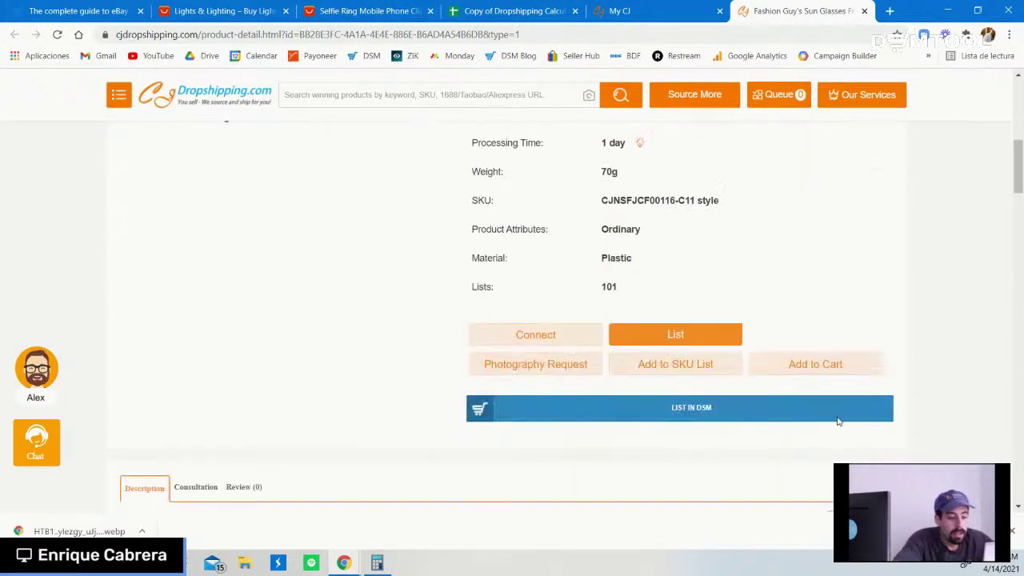
pyautogui.scroll(2, 824, 165)
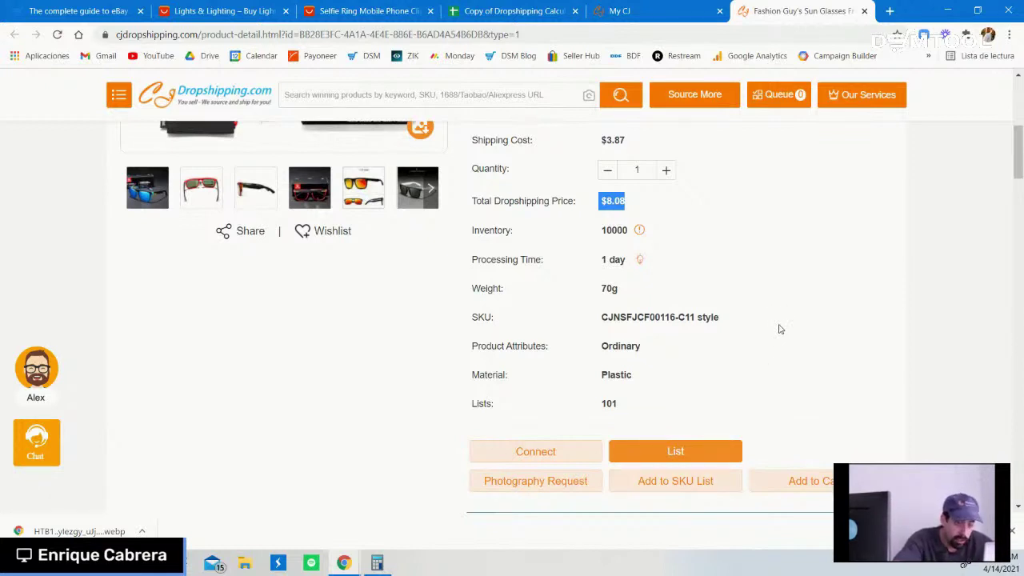
pyautogui.scroll(5, 780, 329)
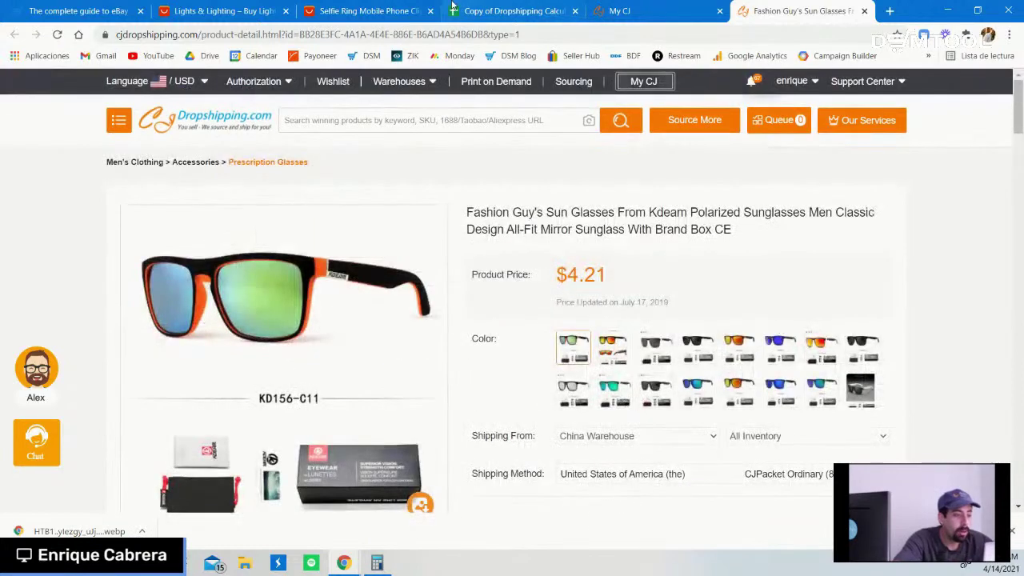
# - Copy the sunglasses' product page address and open DSM Tool's Rapid Lister in a new browser tab
pyautogui.click(444, 35)
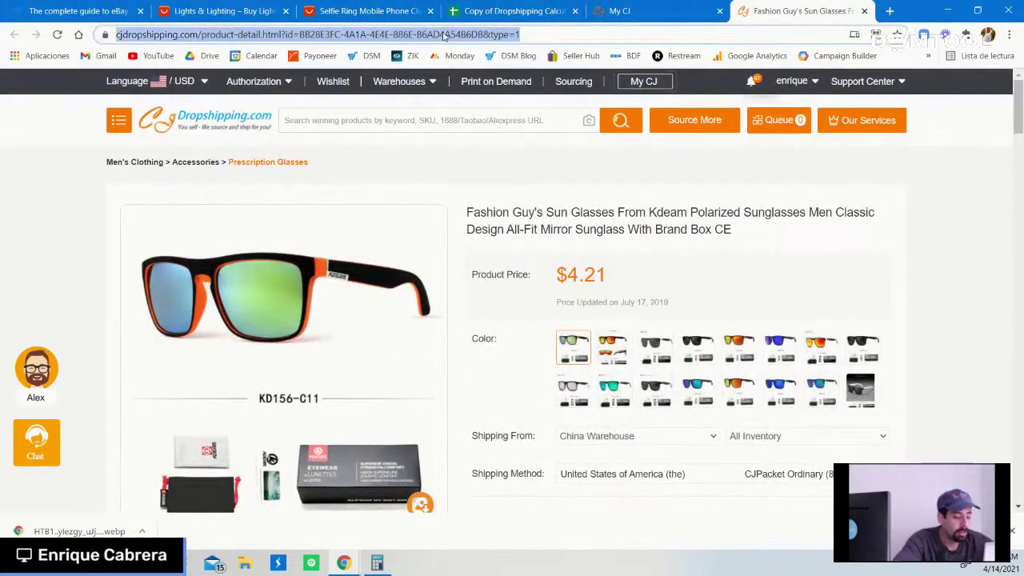
pyautogui.click(890, 12)
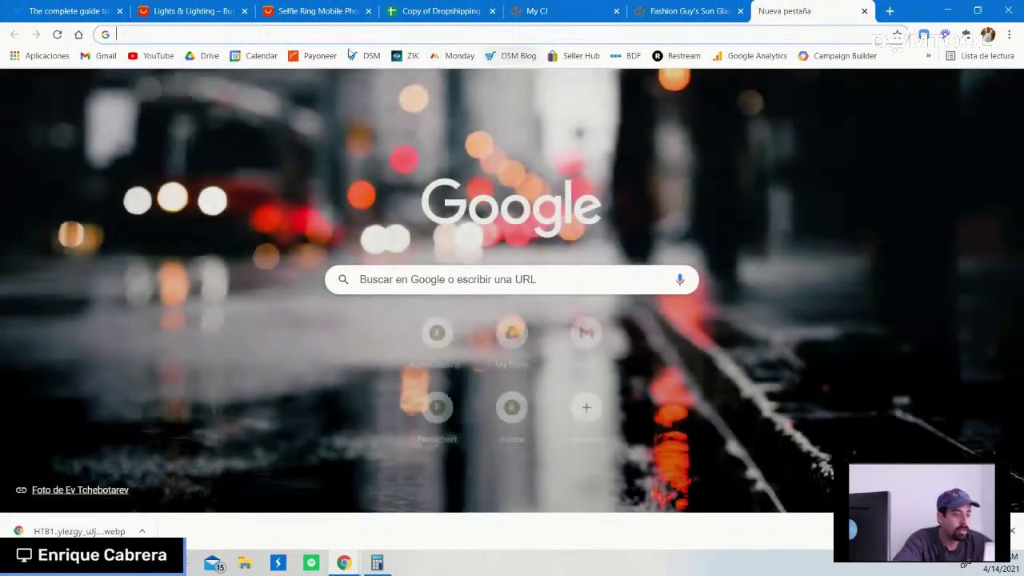
pyautogui.click(352, 57)
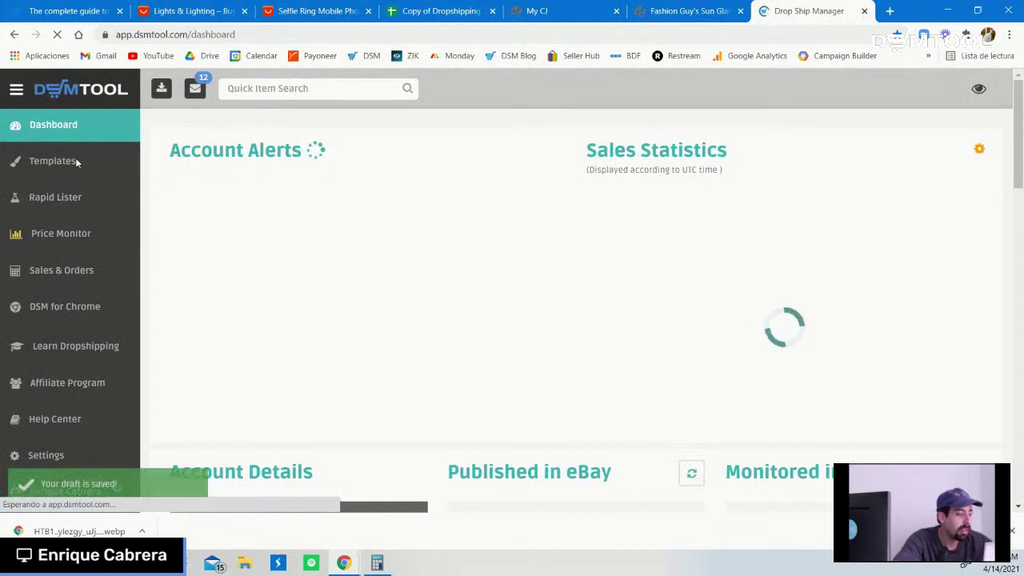
pyautogui.click(58, 206)
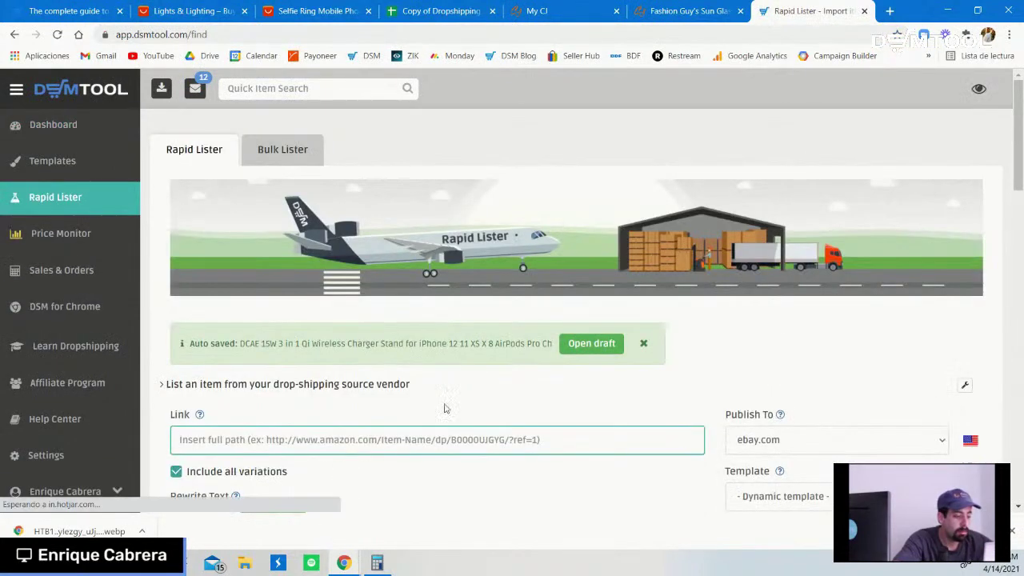
# - Dismiss the auto-saved draft notice and paste the sunglasses' CJdropshipping address as the Rapid Lister source link
pyautogui.click(643, 344)
pyautogui.click(539, 385)
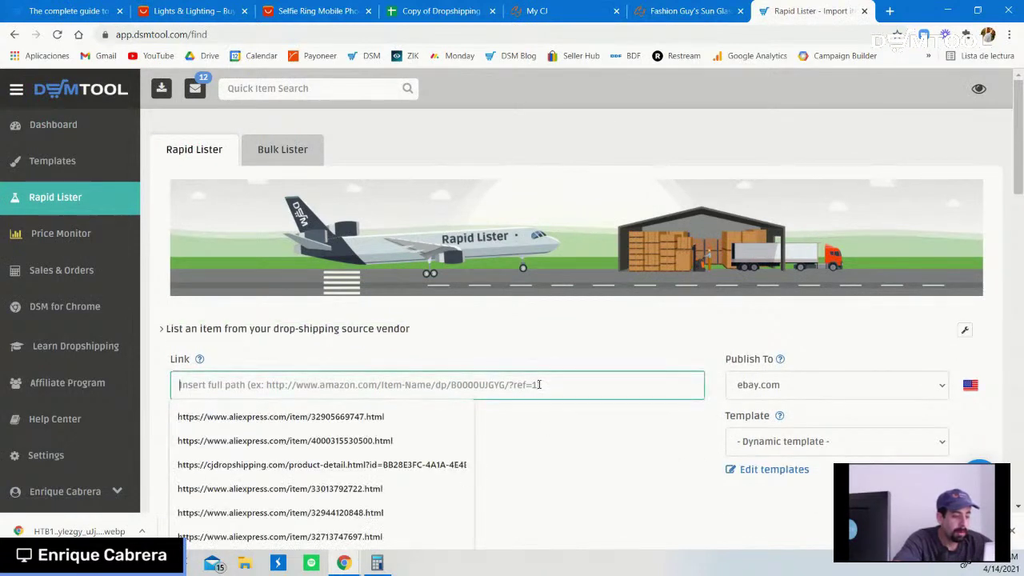
pyautogui.hotkey('ctrl', 'v')
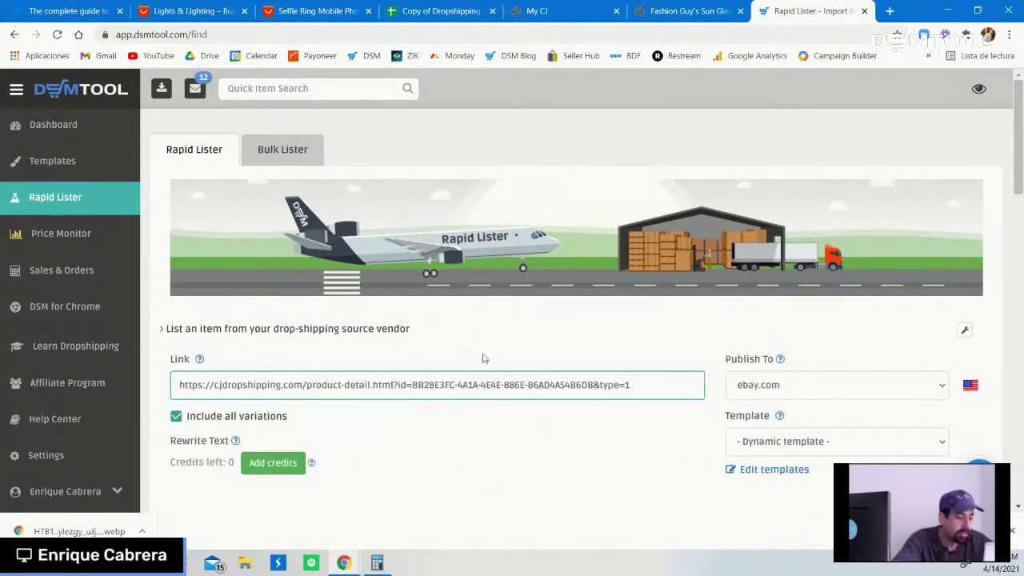
pyautogui.scroll(-2, 482, 356)
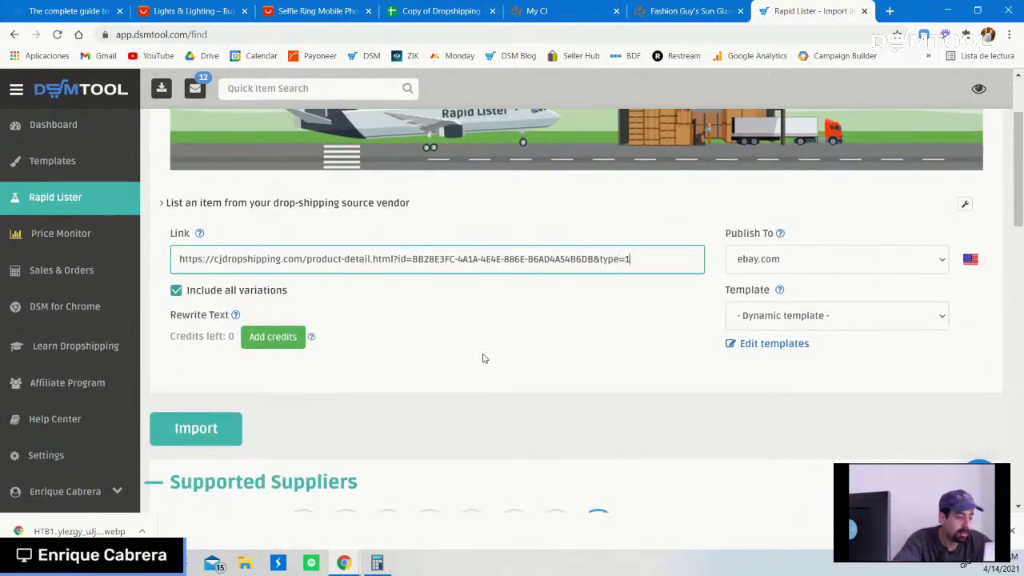
pyautogui.click(1012, 531)
pyautogui.scroll(2, 937, 272)
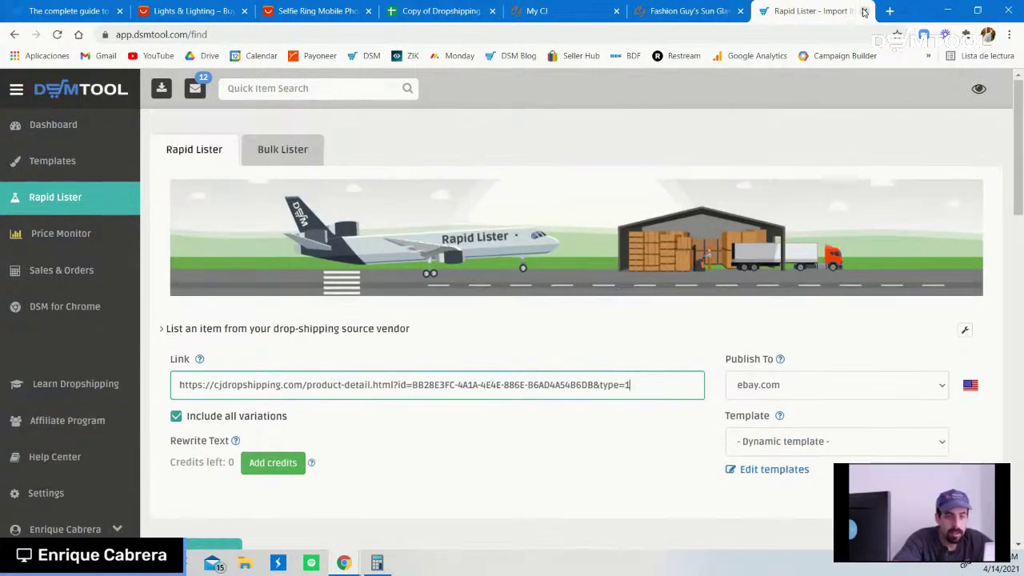
# - Close the Rapid Lister, sunglasses and My CJ pages, then close the remaining browser window
pyautogui.click(864, 12)
pyautogui.click(656, 10)
pyautogui.click(792, 10)
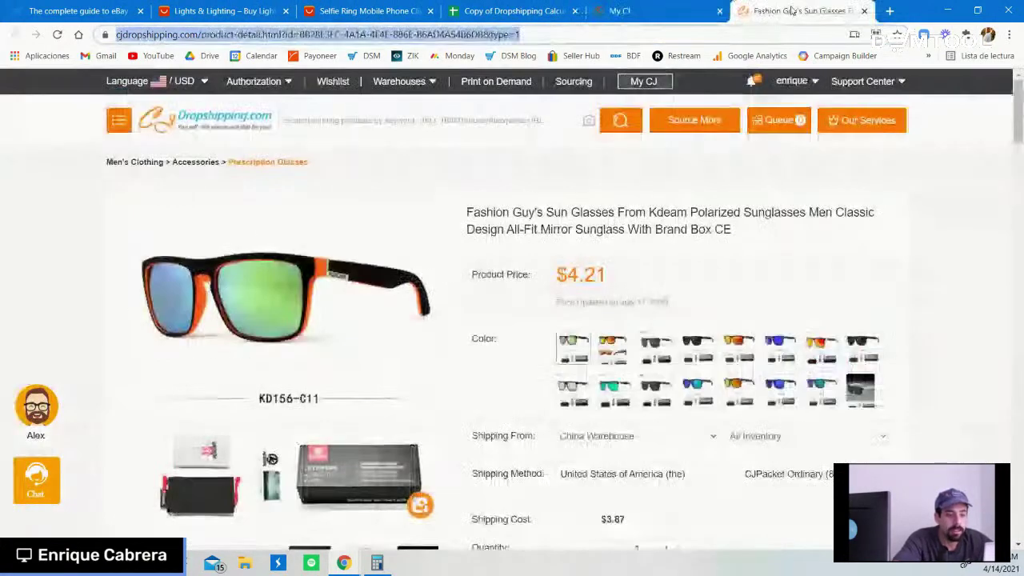
pyautogui.click(865, 10)
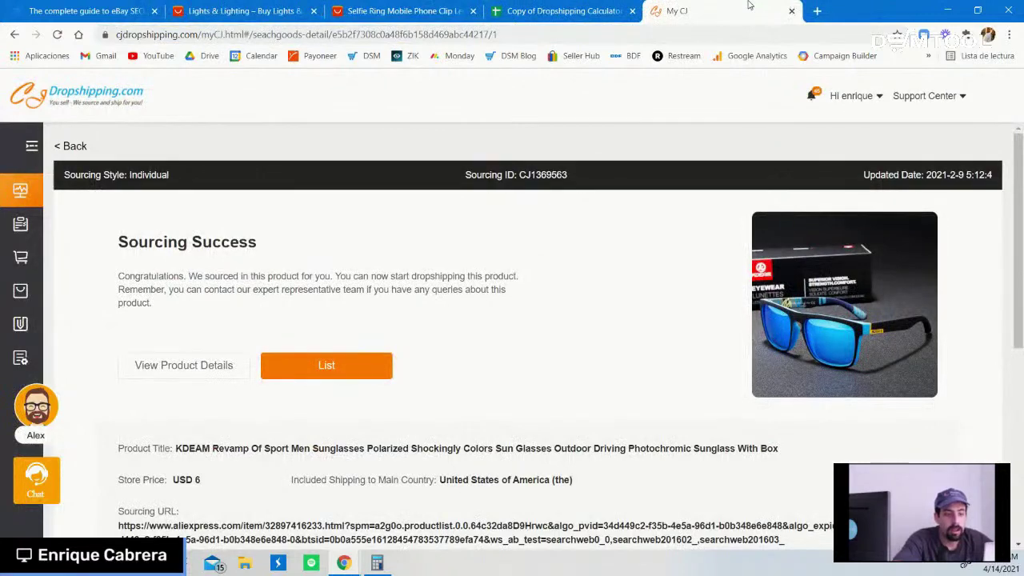
pyautogui.click(792, 11)
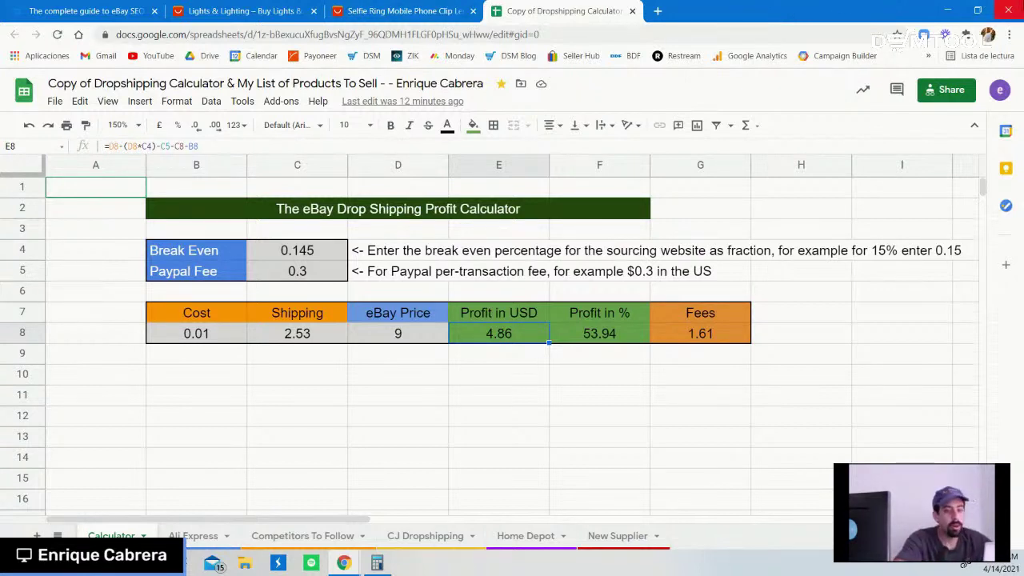
pyautogui.click(1018, 14)
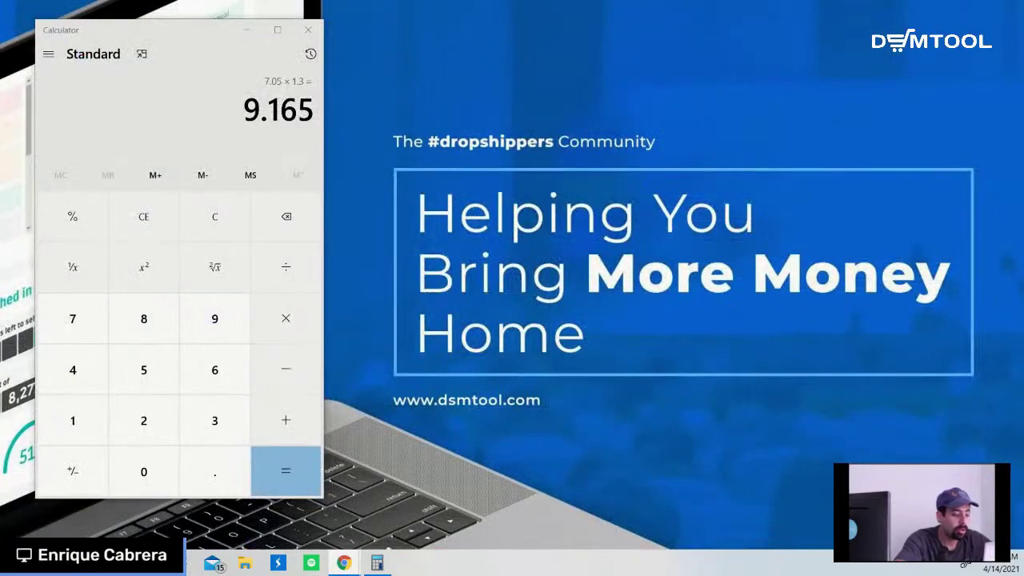
# - Switch to the browser window showing the Ali Express product list in Copy of DSM Calculator
pyautogui.moveTo(343, 563)
pyautogui.click(200, 504)
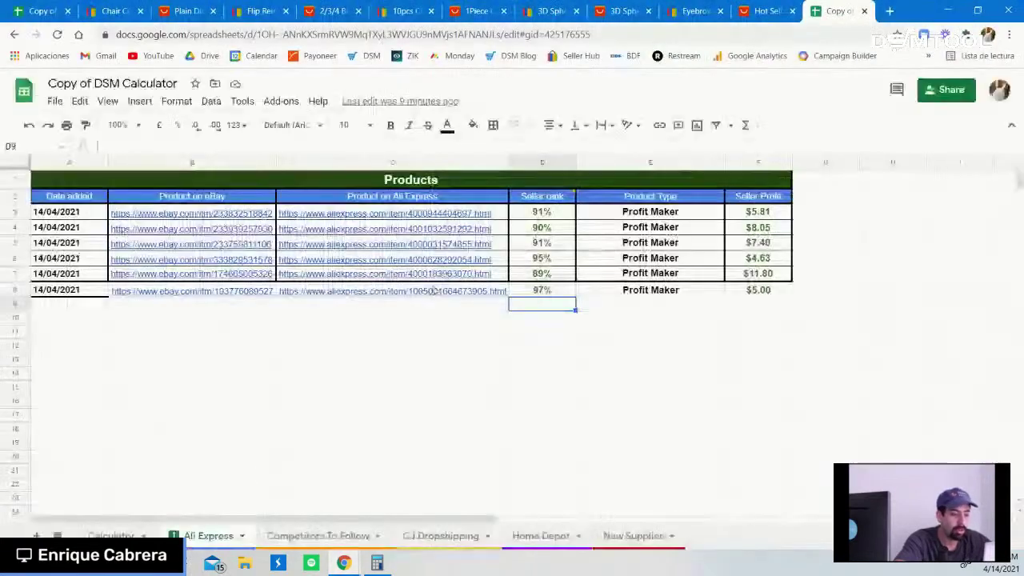
pyautogui.click(448, 415)
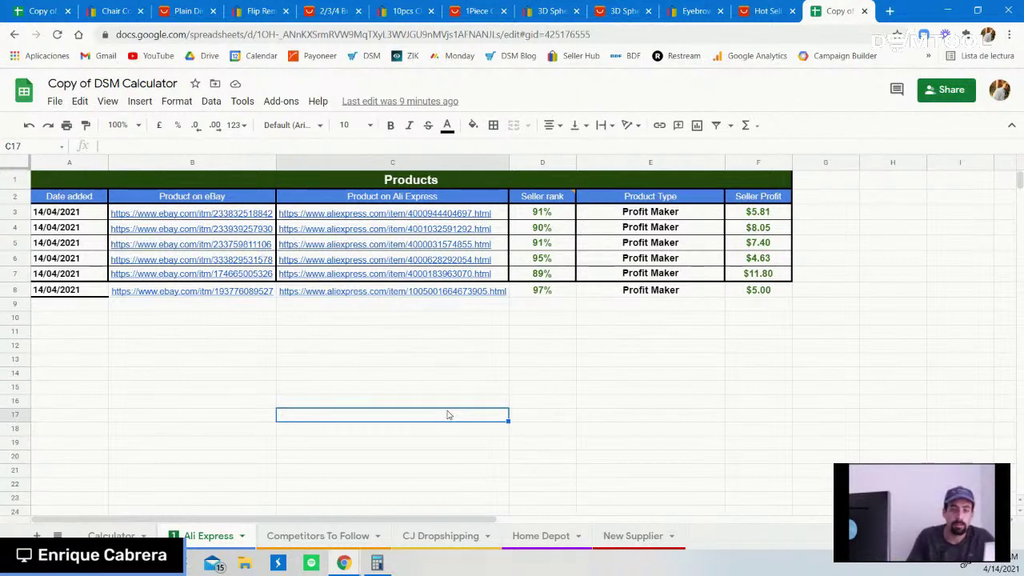
# - Open DSM Tool in a new browser tab and view its Settings and Sales & Orders pages
pyautogui.click(889, 10)
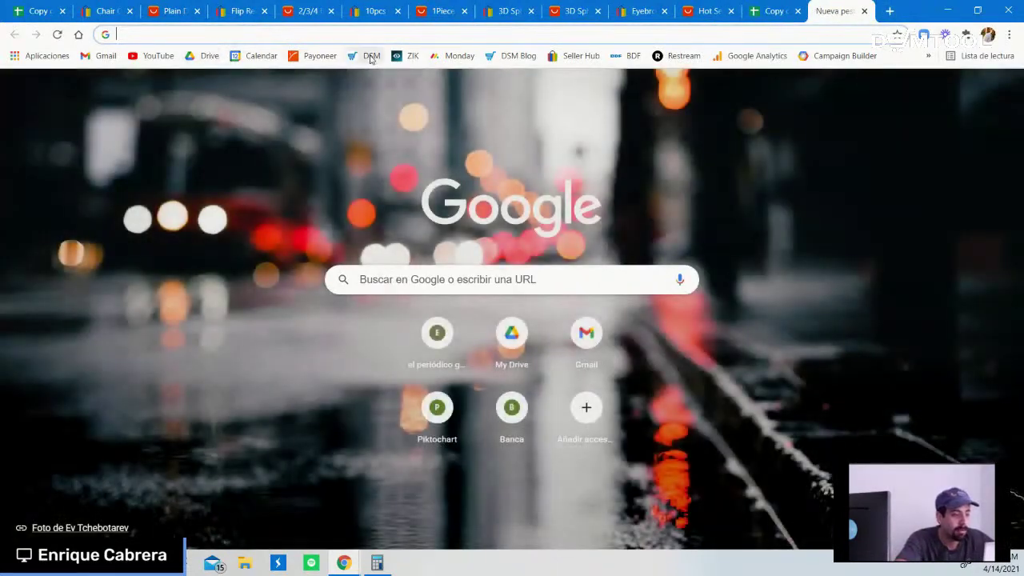
pyautogui.click(371, 55)
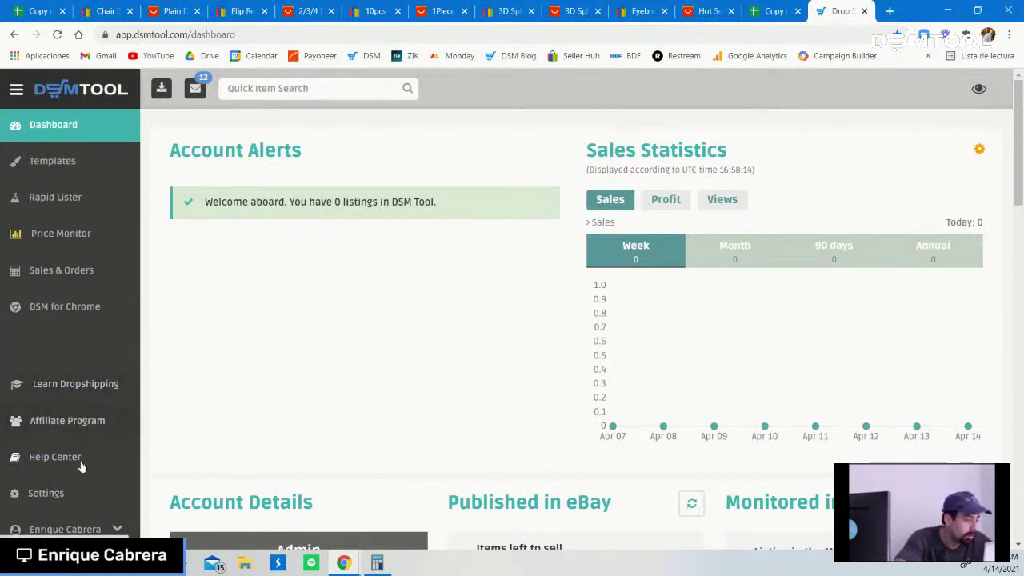
pyautogui.click(78, 494)
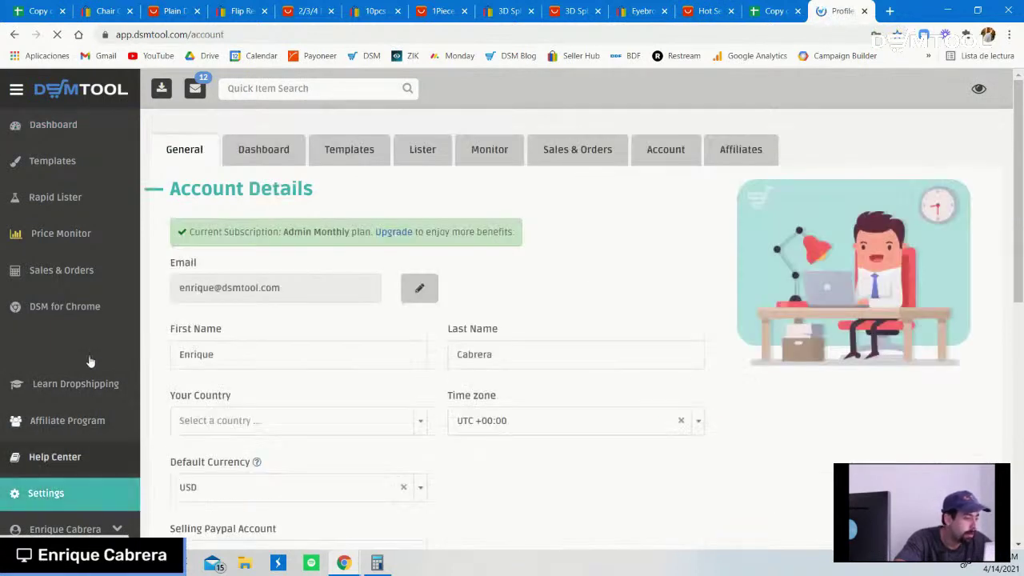
pyautogui.click(91, 274)
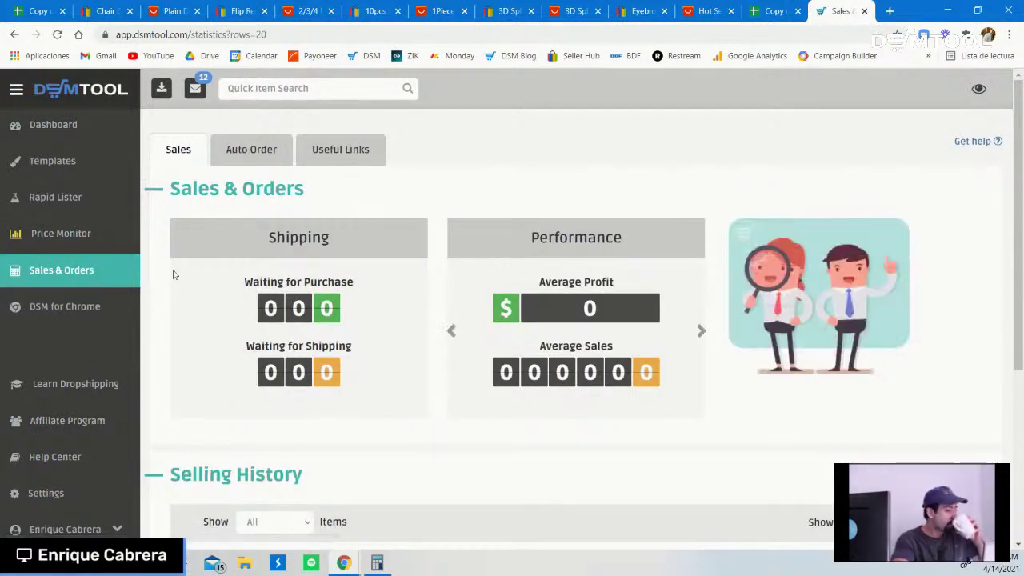
# - View the Help Center's Chat Support and its message form, then close DSM Tool without sending a message
pyautogui.click(91, 463)
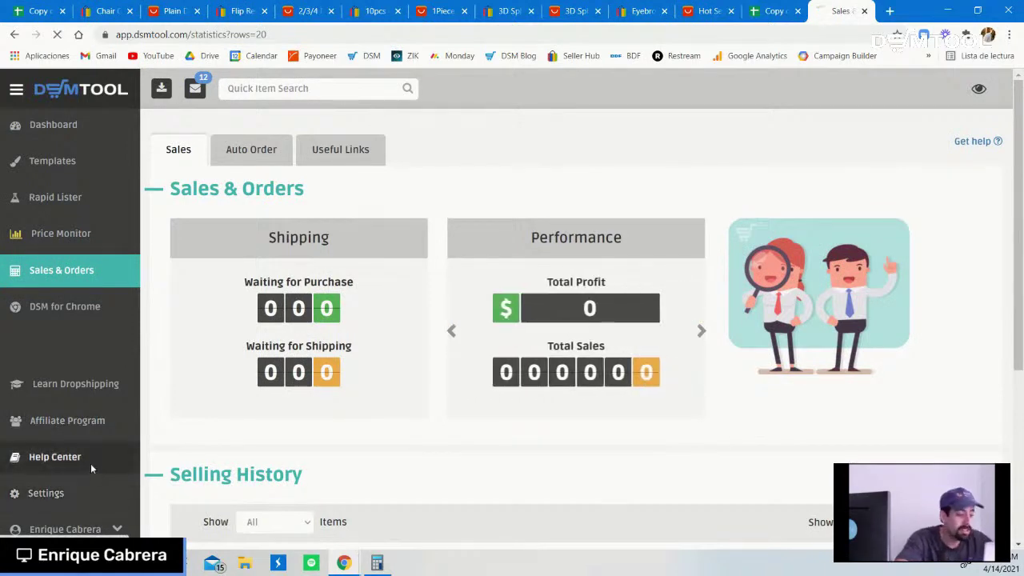
pyautogui.scroll(-5, 704, 284)
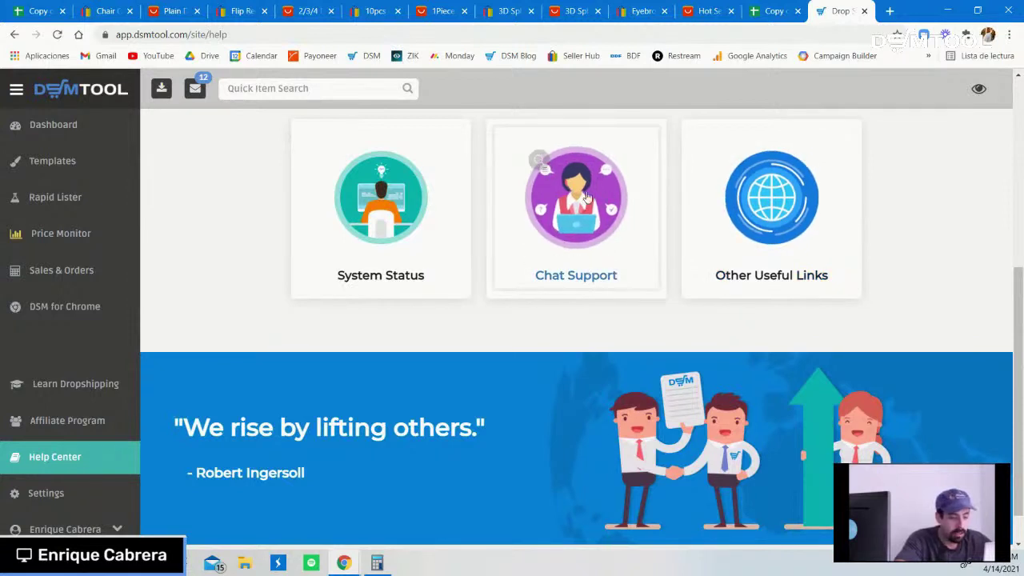
pyautogui.click(558, 184)
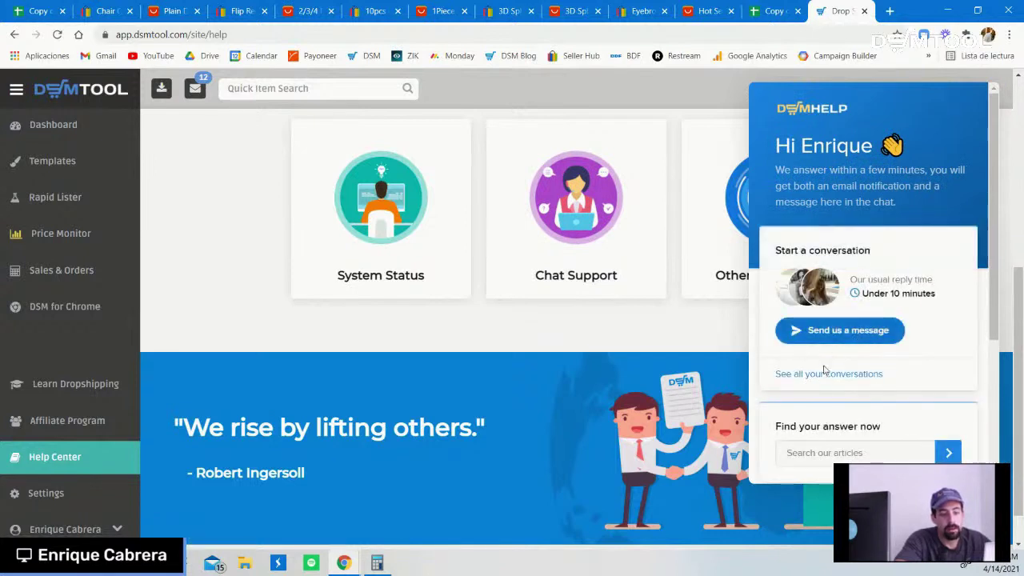
pyautogui.click(844, 335)
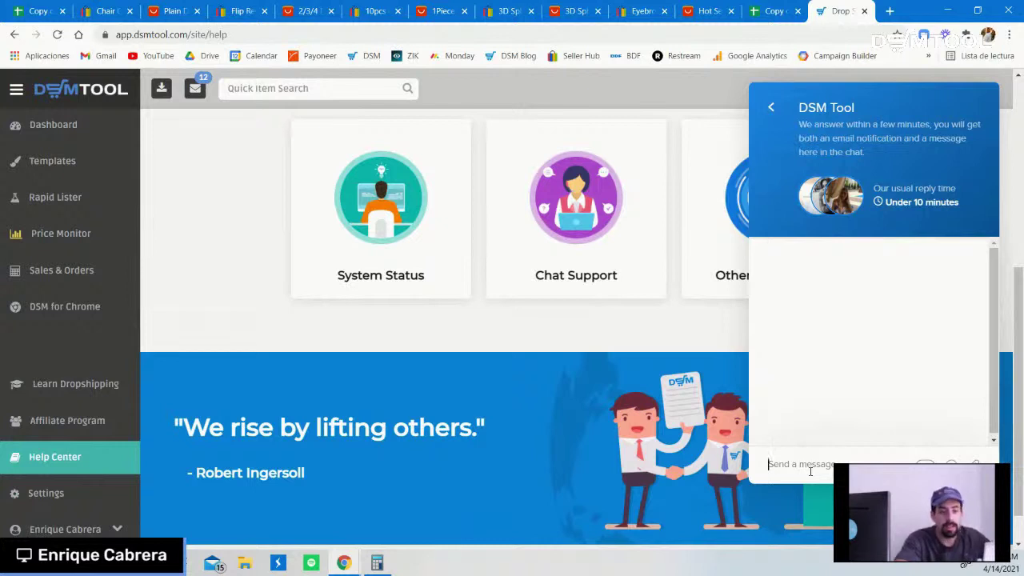
pyautogui.click(772, 108)
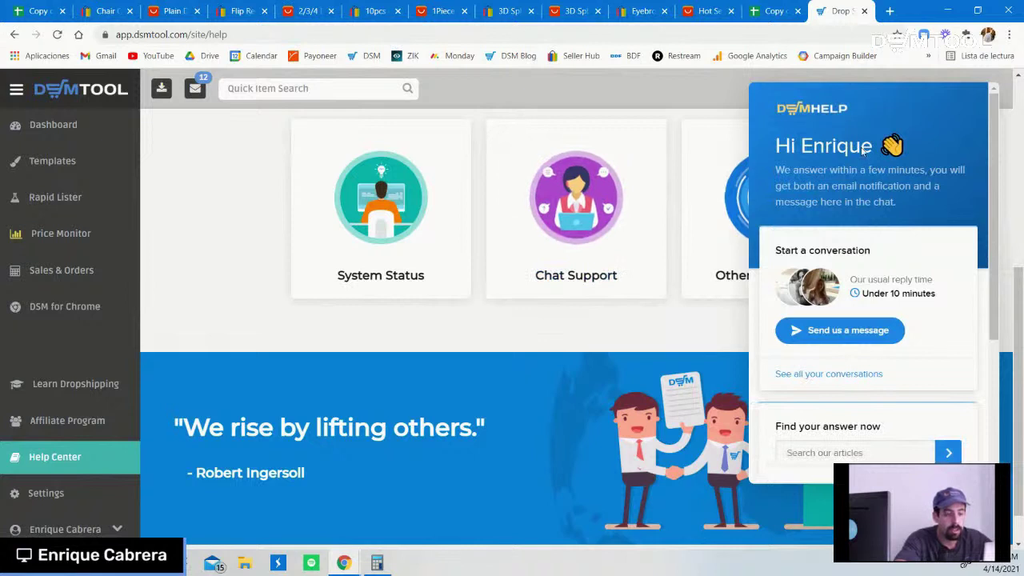
pyautogui.click(865, 11)
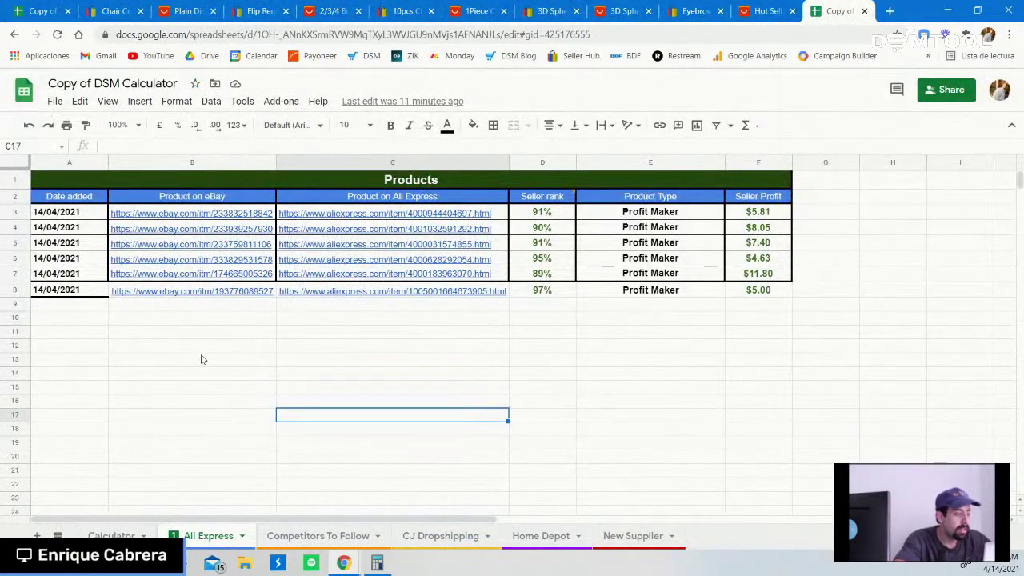
# - Examine the eBay chair cover listing's price, availability, shipping and return details
pyautogui.click(112, 12)
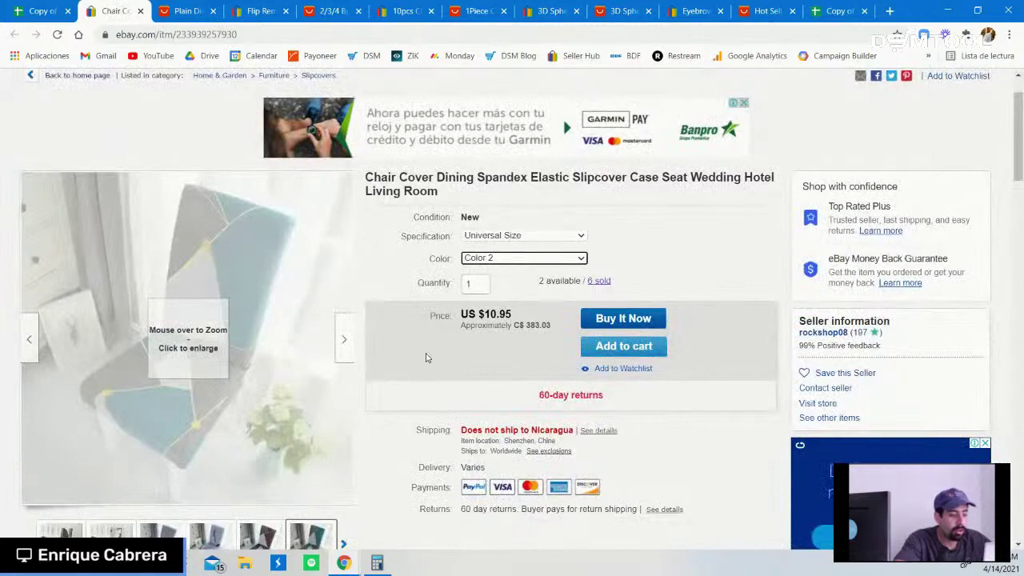
pyautogui.scroll(-1, 425, 358)
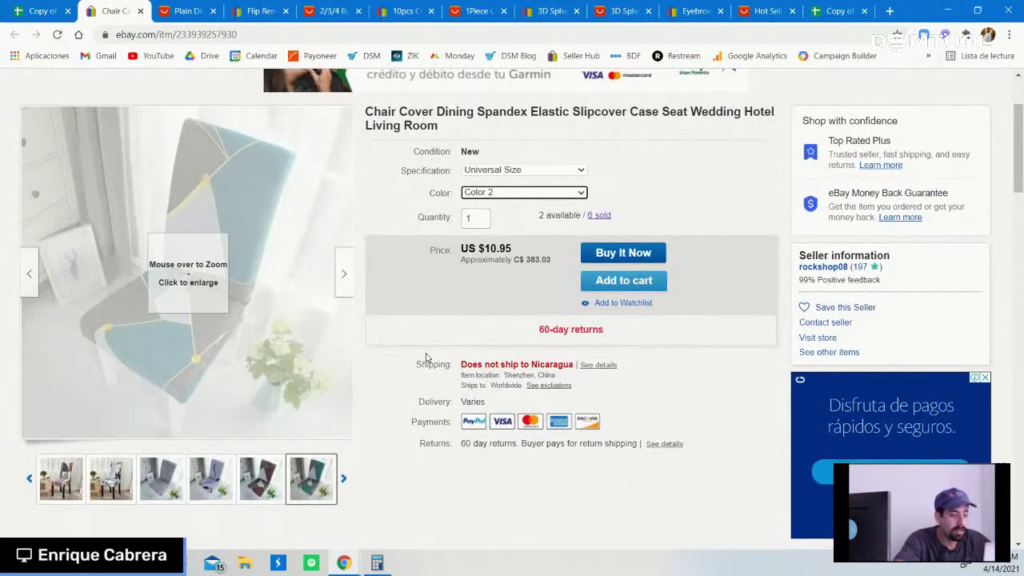
pyautogui.scroll(-3, 426, 358)
pyautogui.scroll(4, 425, 357)
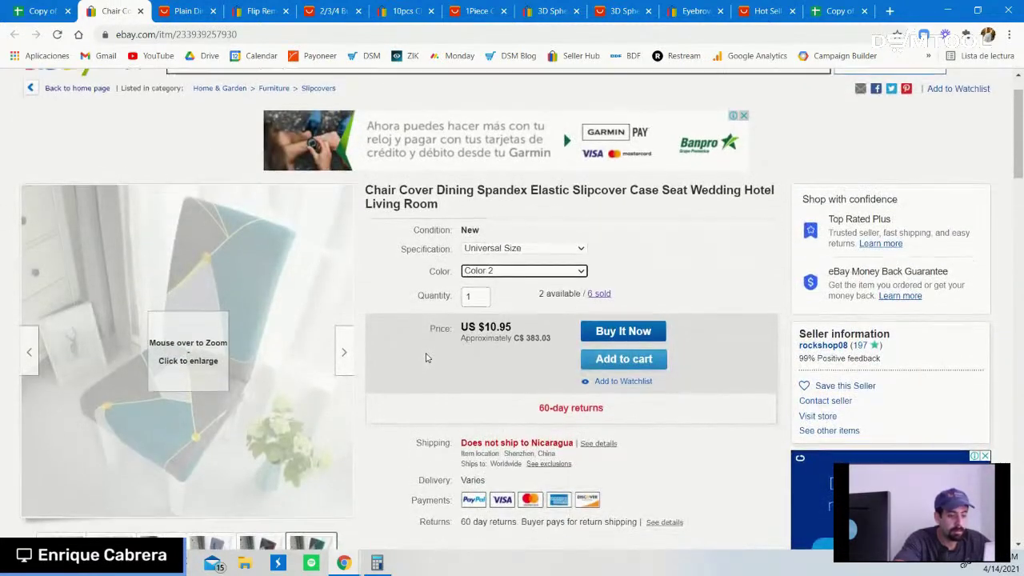
pyautogui.scroll(-3, 426, 358)
pyautogui.scroll(2, 425, 357)
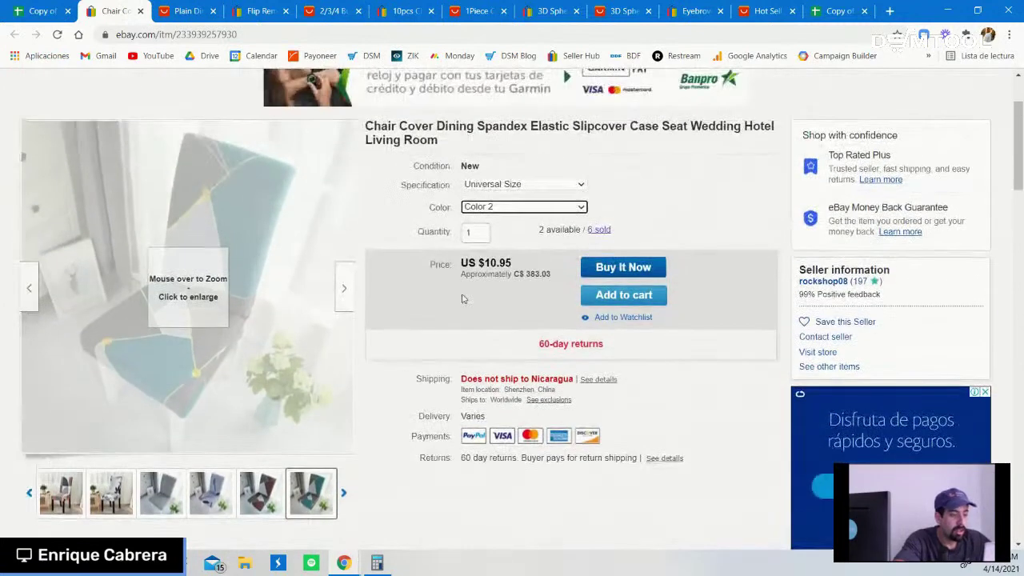
# - Check the eBay chair cover's color options and purchase history, then return to the listing
pyautogui.click(504, 209)
pyautogui.click(408, 258)
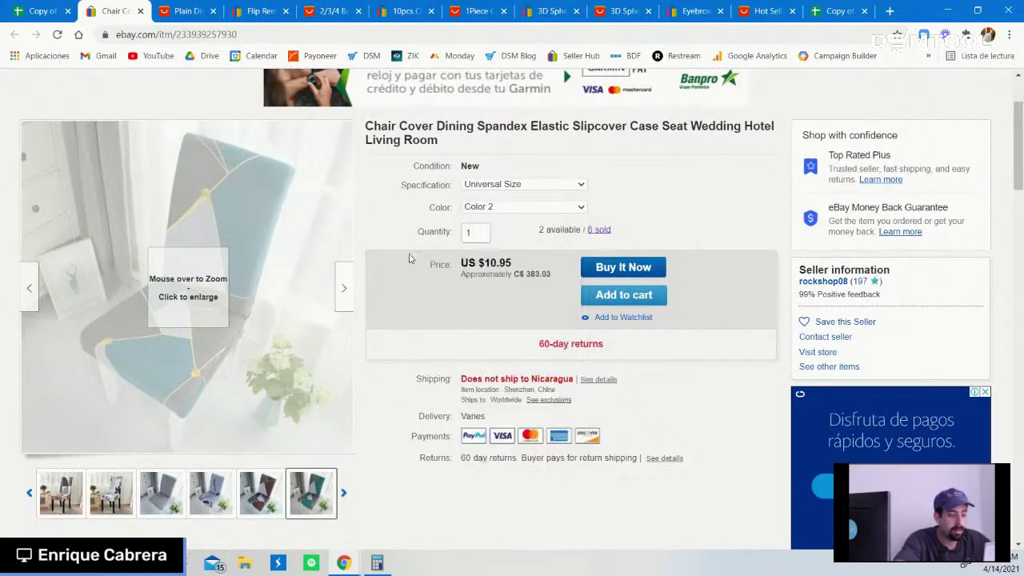
pyautogui.click(596, 231)
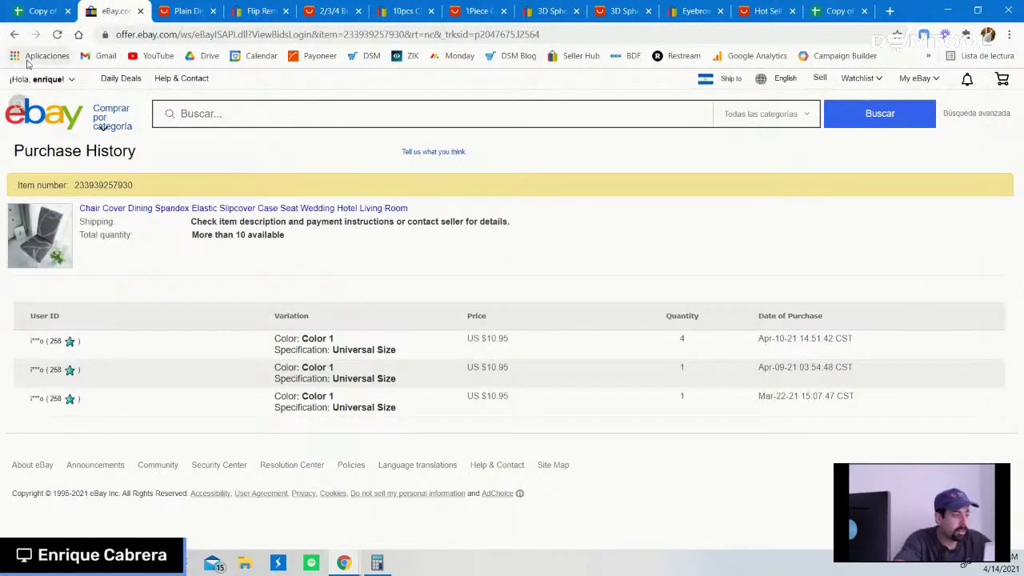
pyautogui.click(13, 34)
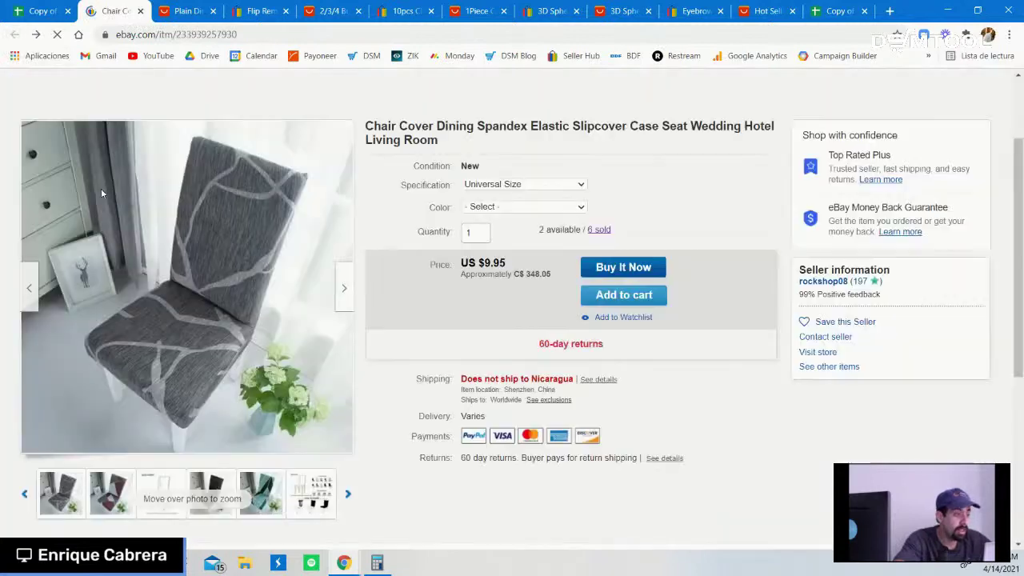
# - Review the color variations and shipping of the matching AliExpress chair cover, then return to the Ali Express product list
pyautogui.click(171, 8)
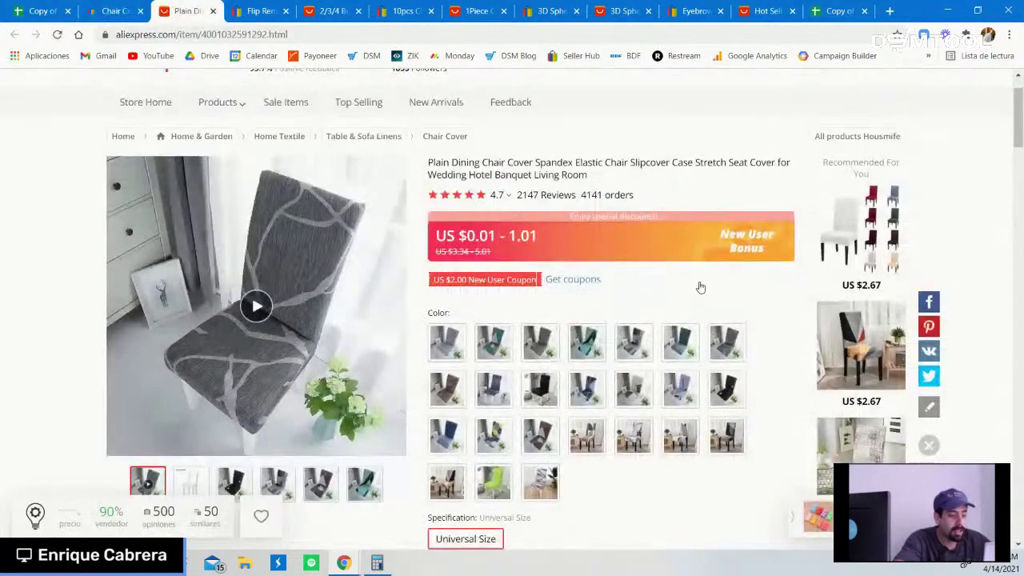
pyautogui.scroll(-2, 644, 303)
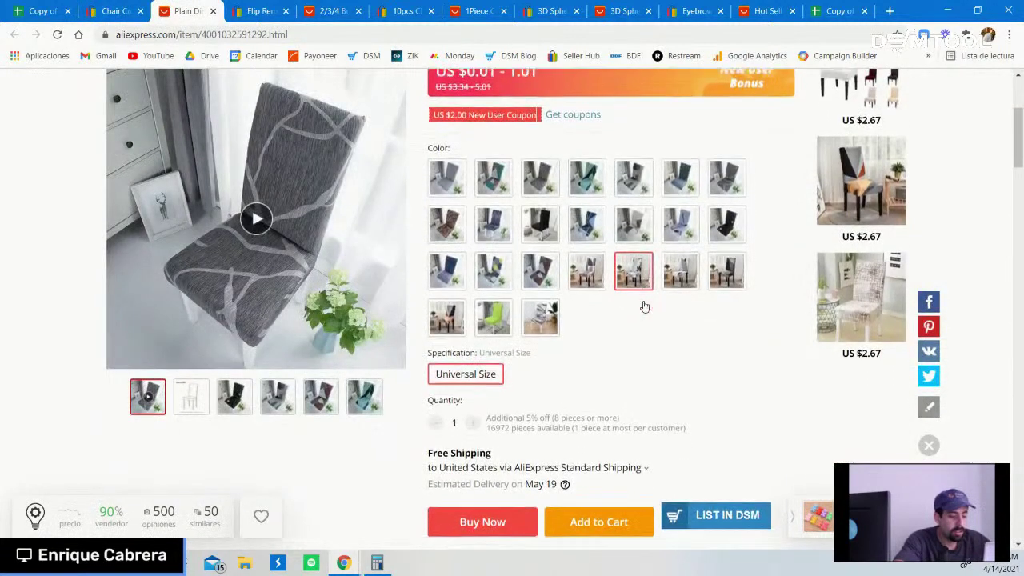
pyautogui.scroll(-1, 550, 372)
pyautogui.scroll(2, 543, 335)
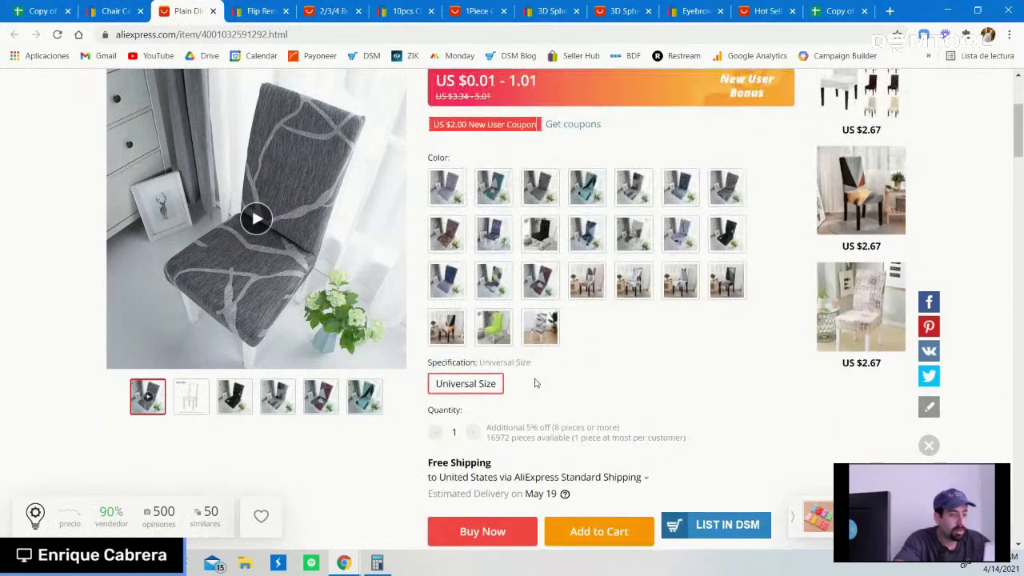
pyautogui.click(830, 8)
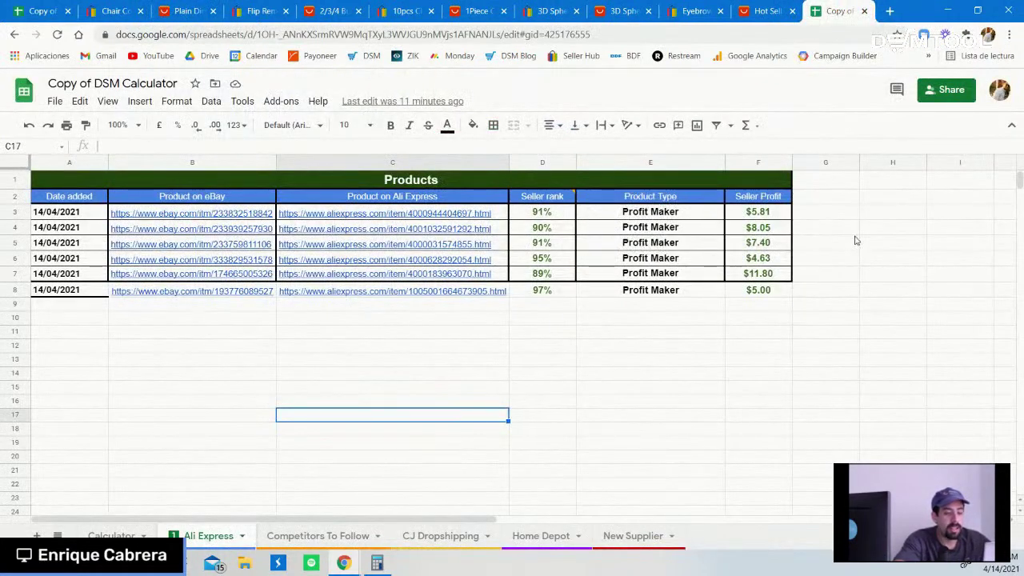
# - Select the first product's seller profit, then review the price, stock and shipping of the eBay Porsche Cayenne key shell listing
pyautogui.click(780, 214)
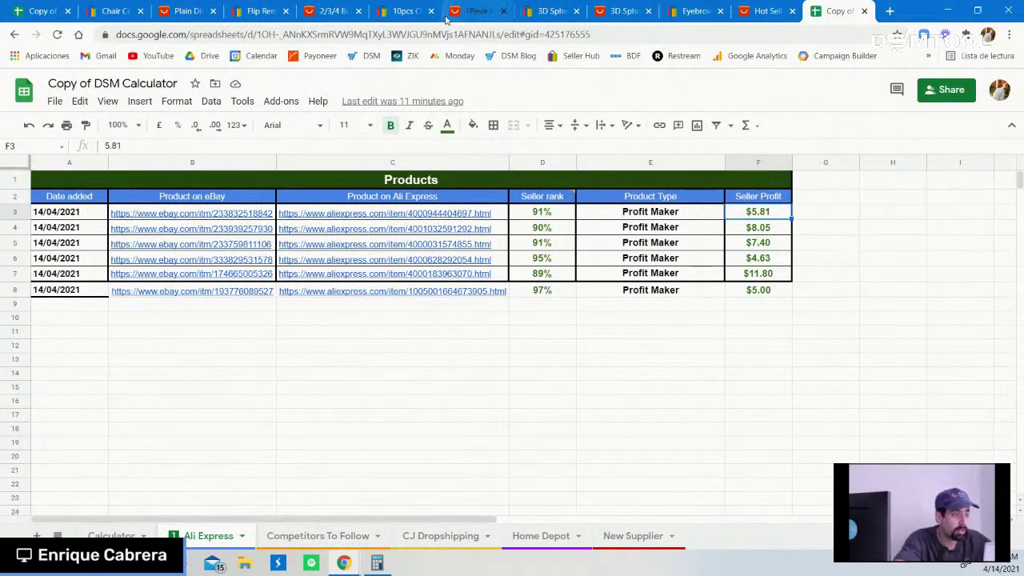
pyautogui.click(256, 11)
pyautogui.scroll(-1, 524, 326)
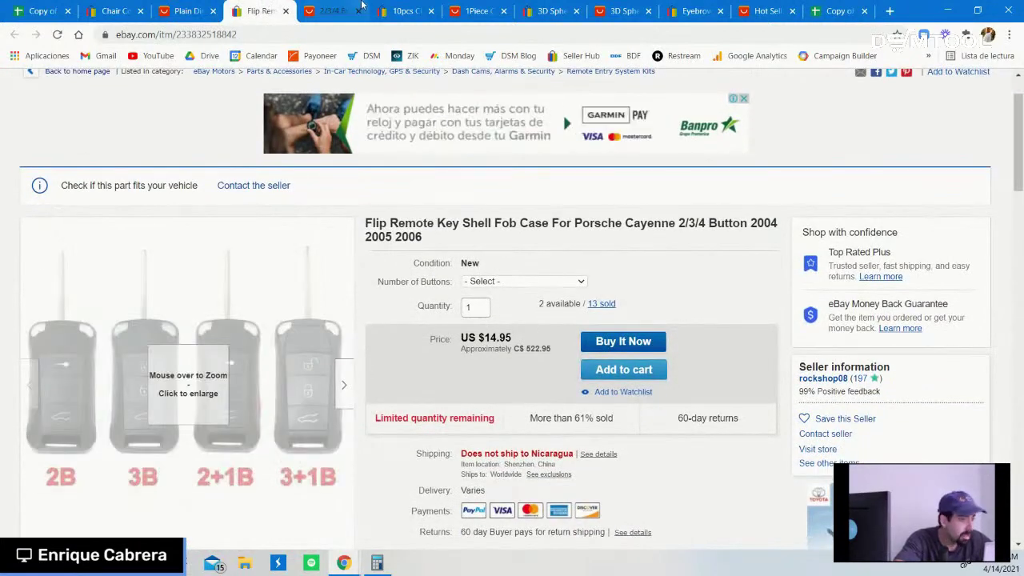
# - Review the matching AliExpress key shell's price, button options and shipping, then return to the Ali Express product list
pyautogui.click(329, 10)
pyautogui.scroll(-1, 777, 327)
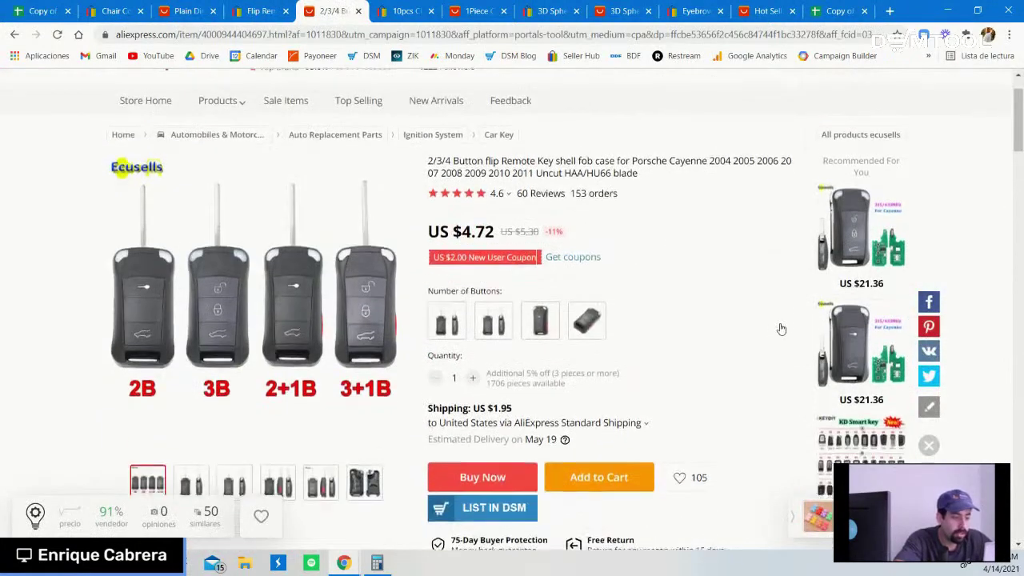
pyautogui.scroll(-1, 592, 313)
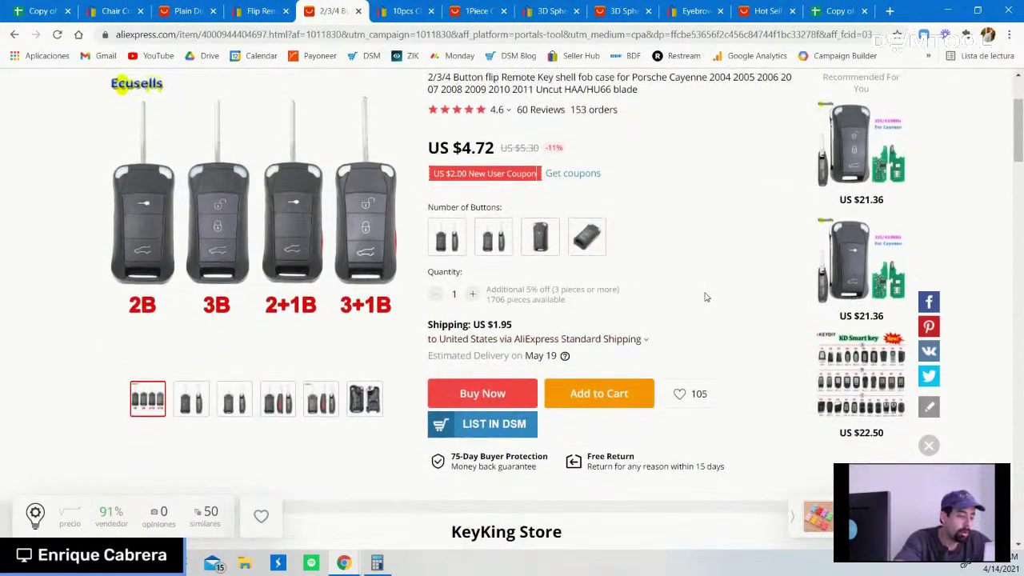
pyautogui.scroll(2, 705, 297)
pyautogui.hotkey('ctrl', '9')
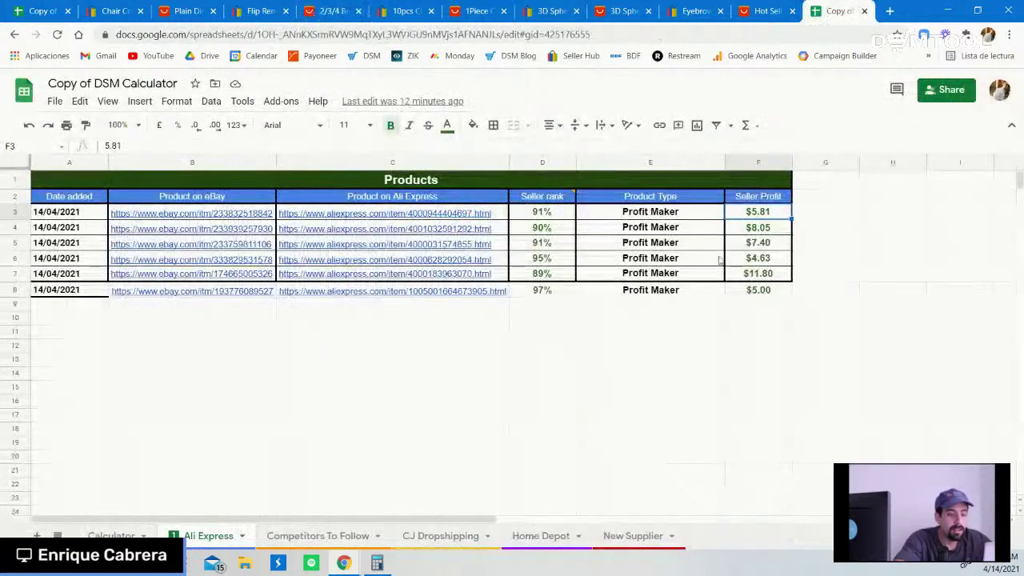
# - Check the second product's seller profit and the eBay and AliExpress chandelier crystal ball listings, then return to the product list
pyautogui.click(770, 231)
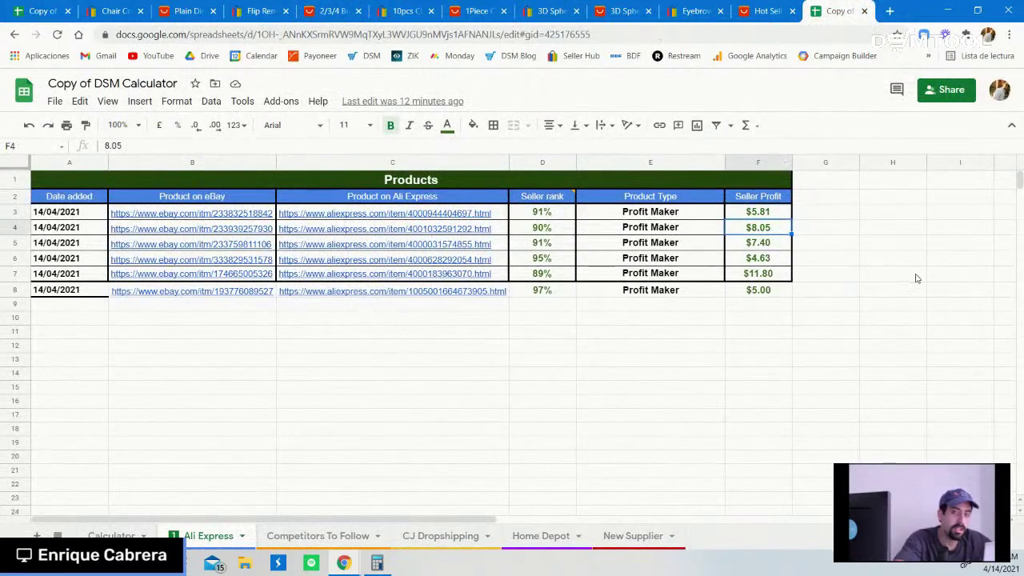
pyautogui.click(404, 10)
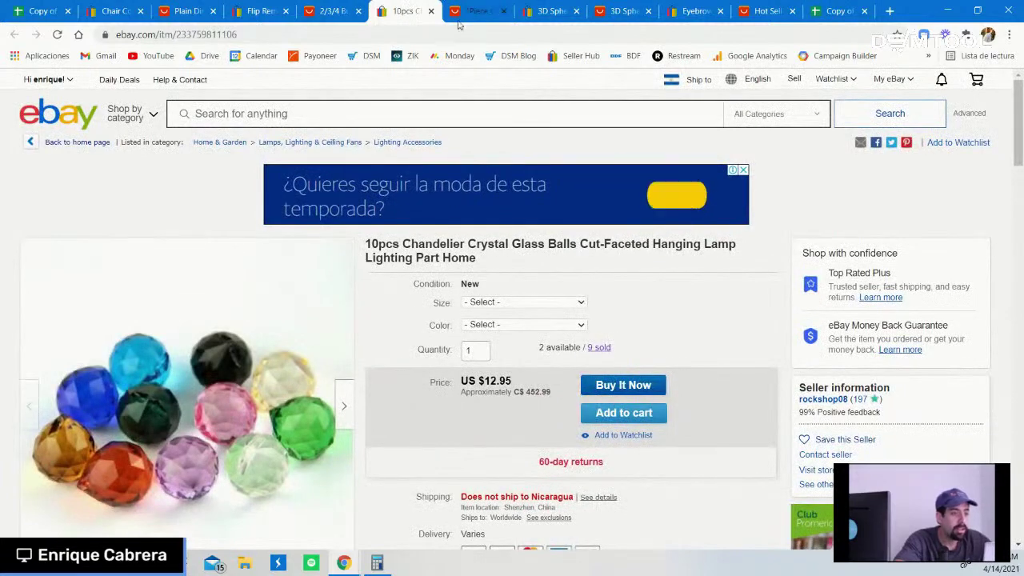
pyautogui.scroll(-2, 390, 407)
pyautogui.scroll(2, 390, 407)
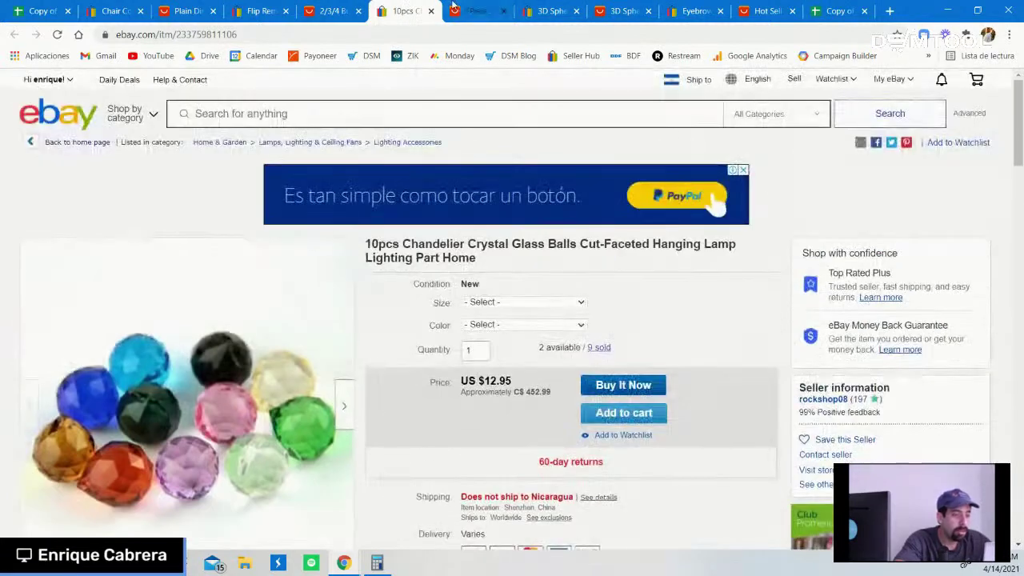
pyautogui.click(472, 11)
pyautogui.click(836, 10)
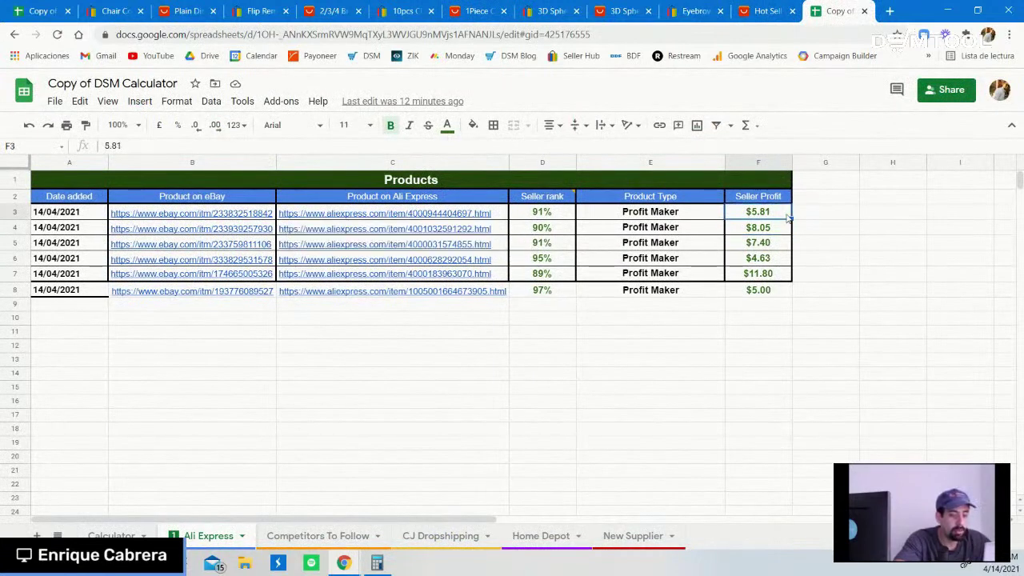
# - Copy the calculator spreadsheet's sharing link without changing its access, then close the sharing settings
pyautogui.click(873, 292)
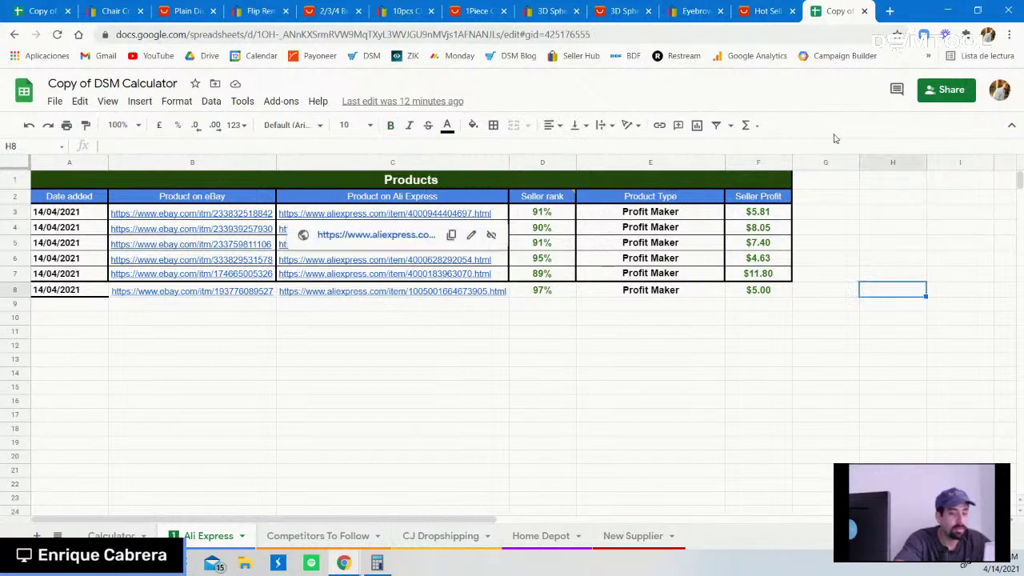
pyautogui.click(951, 90)
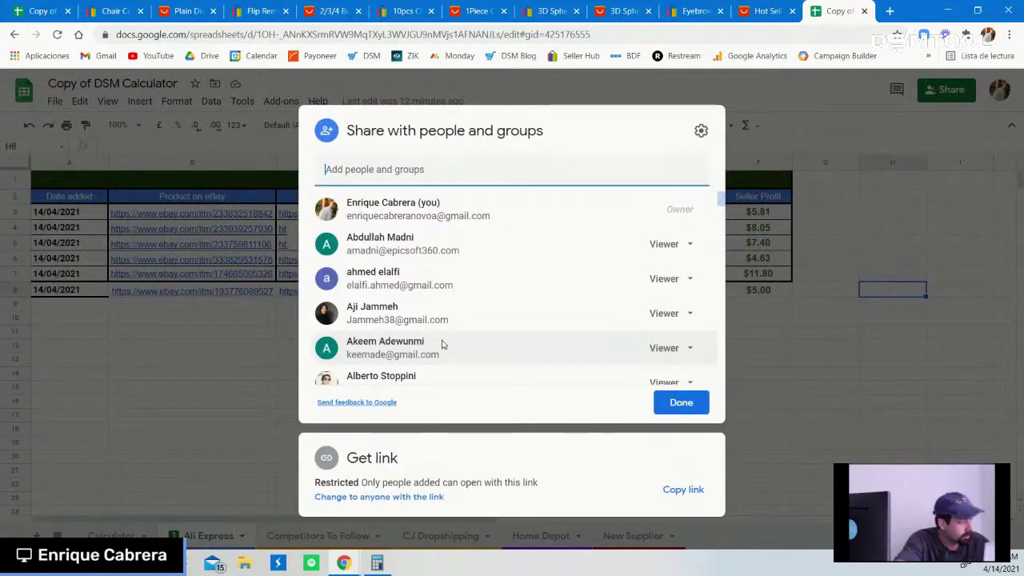
pyautogui.click(685, 491)
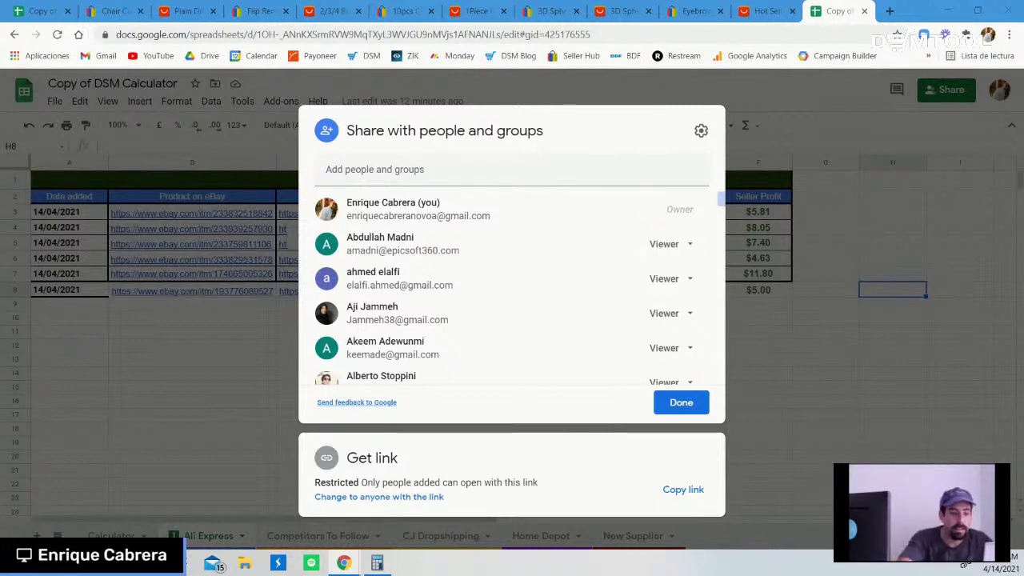
pyautogui.click(769, 373)
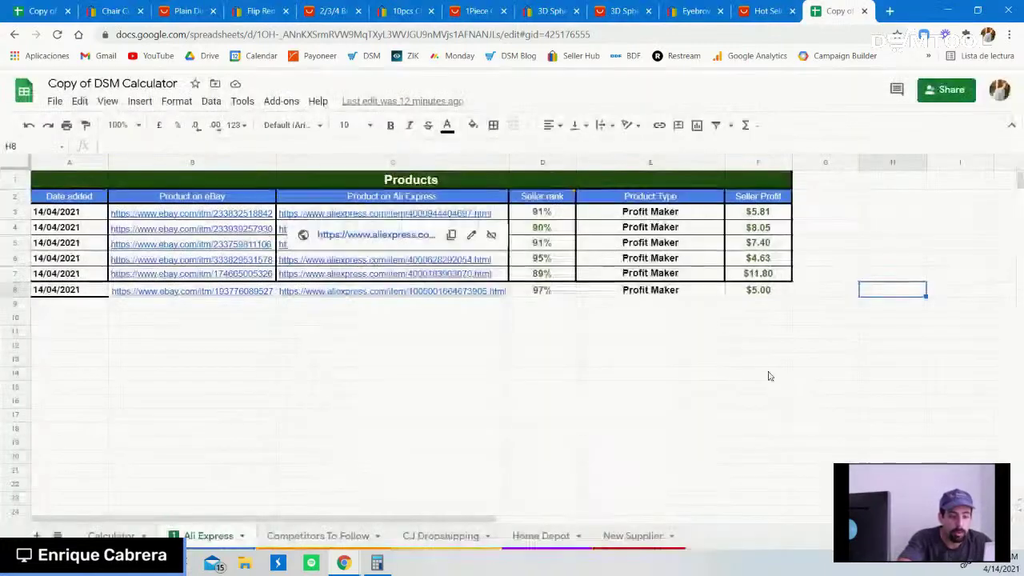